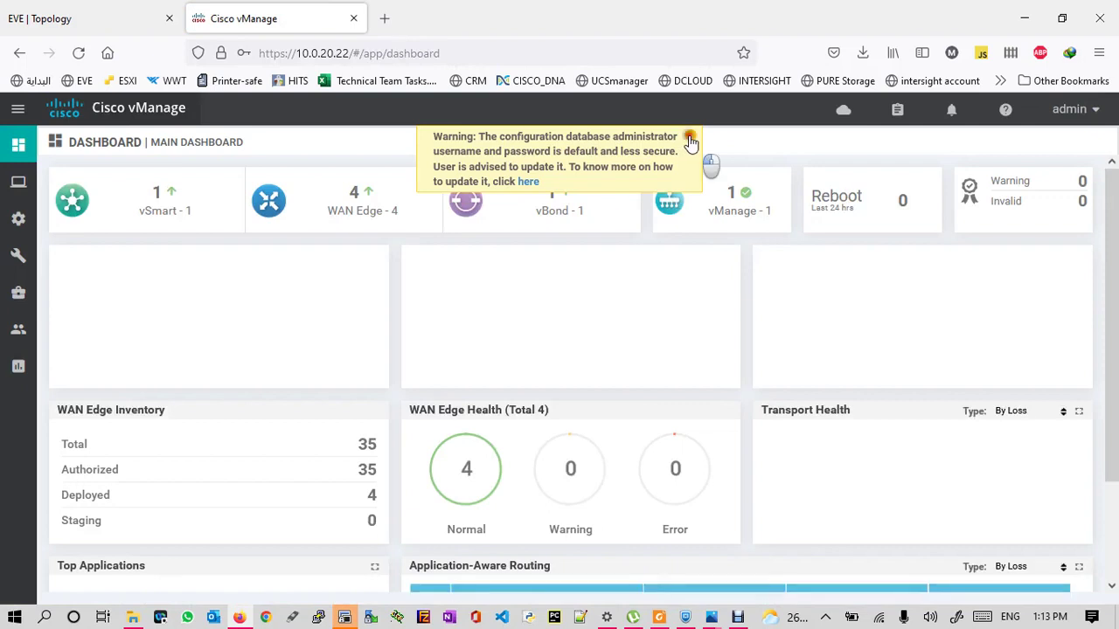
- Dismiss the dashboard warning and go to Configuration > Policies > Localized Policy Lists
{"action": "left_click", "coordinate": [690, 140]}
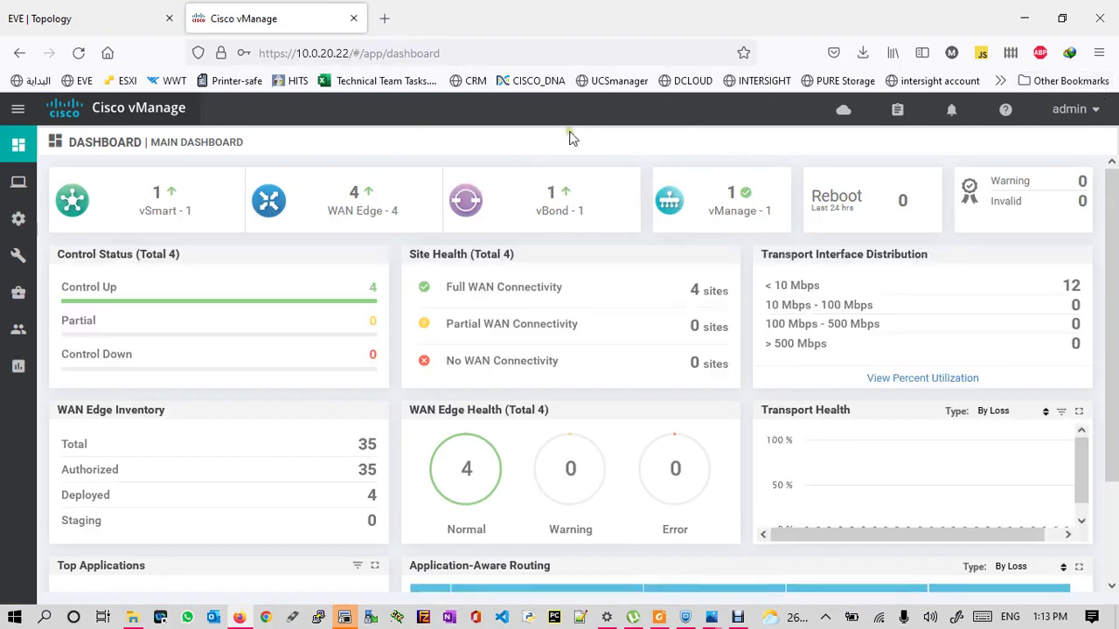
{"action": "mouse_move", "coordinate": [19, 219]}
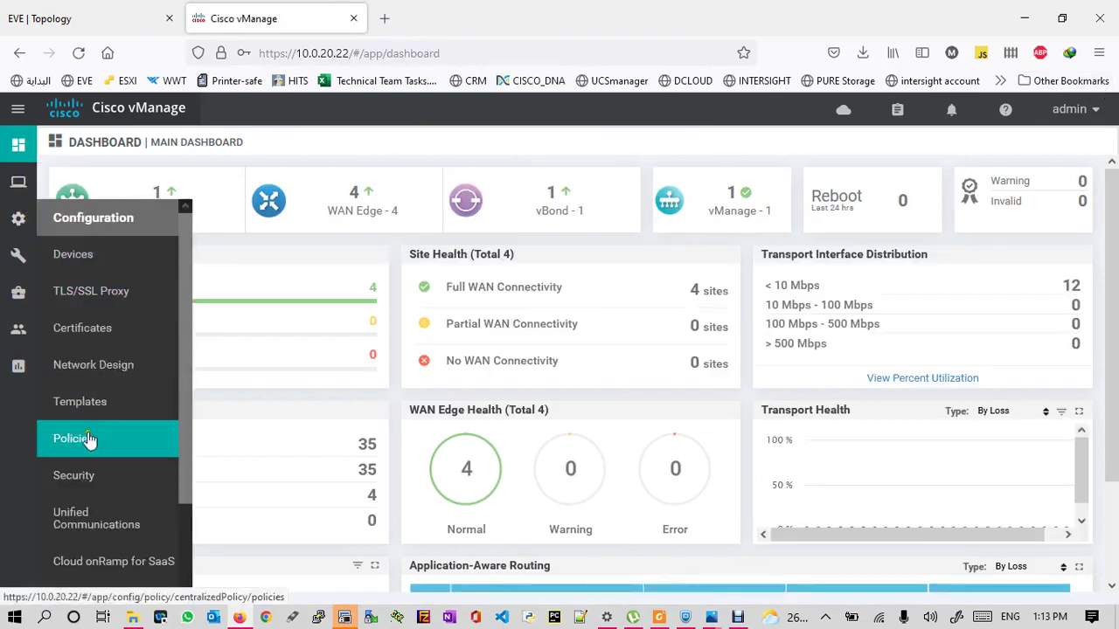
{"action": "left_click", "coordinate": [88, 439]}
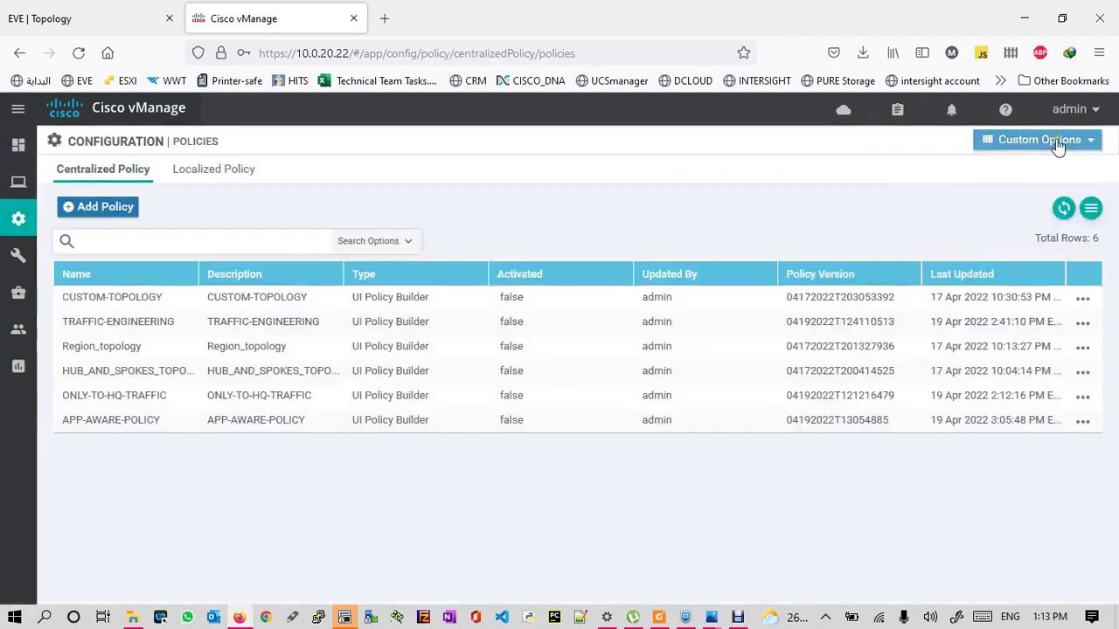
{"action": "left_click", "coordinate": [1080, 143]}
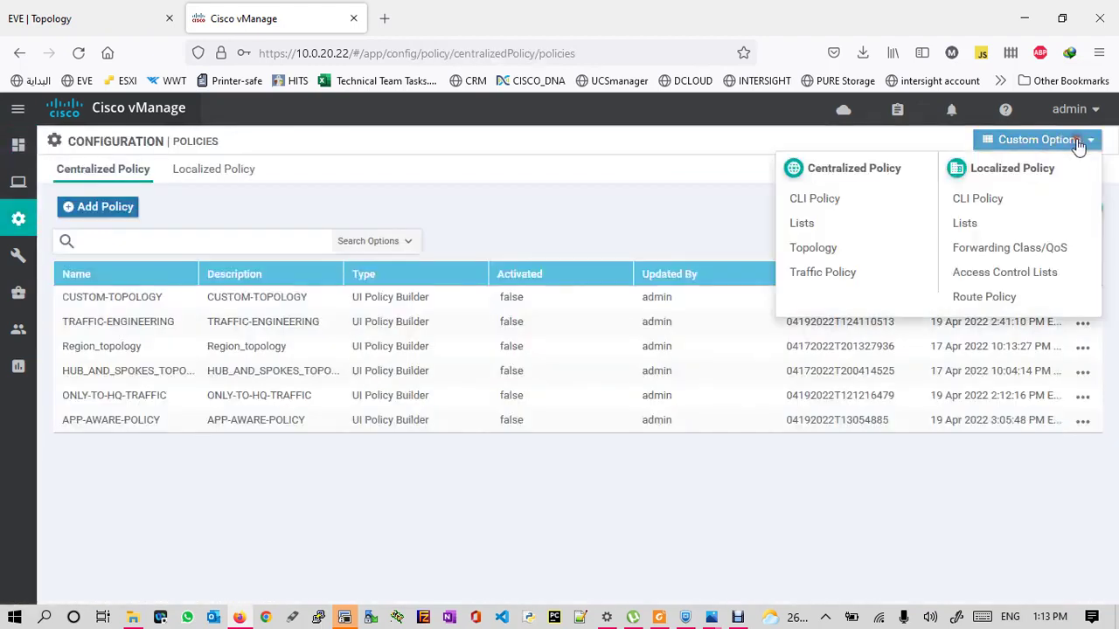
{"action": "left_click", "coordinate": [966, 221]}
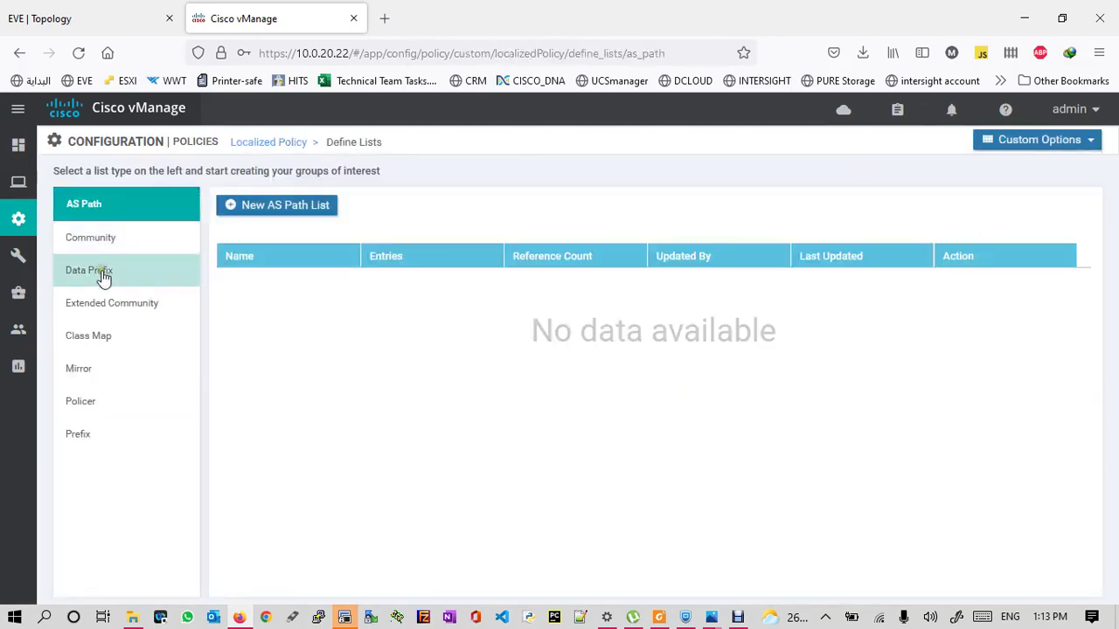
- Delete the Video, Voice and BE class map lists, confirming each deletion
{"action": "left_click", "coordinate": [104, 337]}
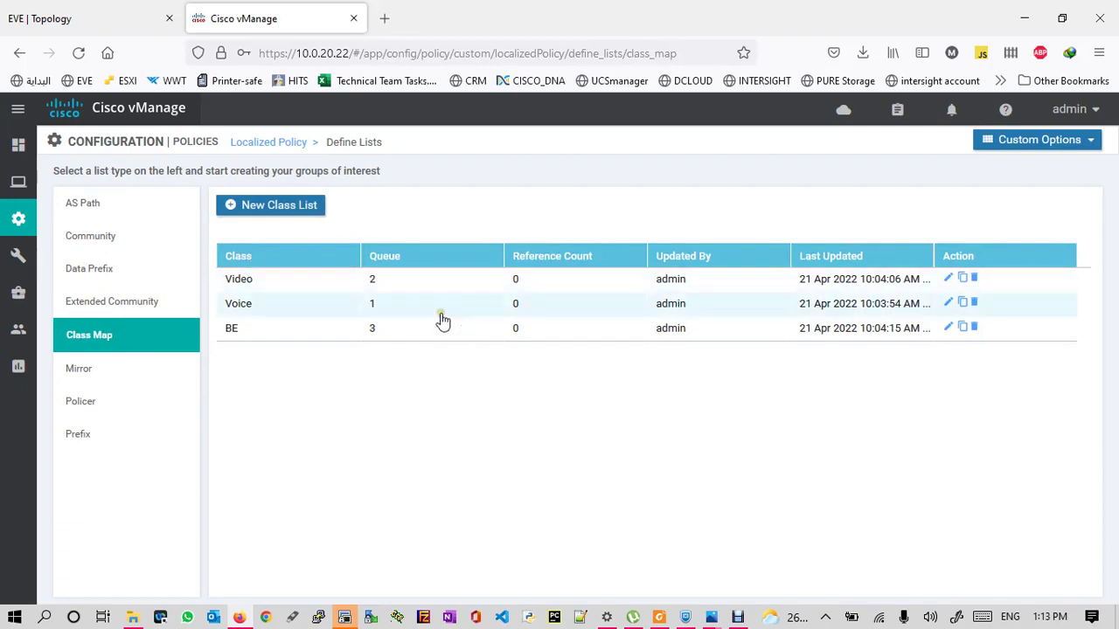
{"action": "left_click", "coordinate": [972, 279]}
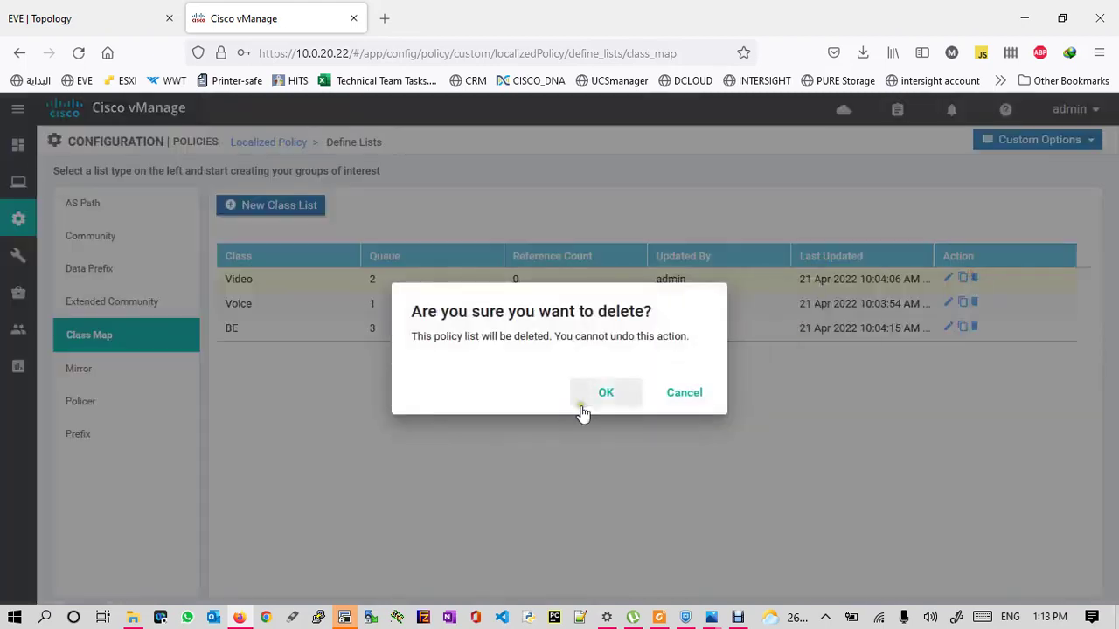
{"action": "left_click", "coordinate": [605, 402]}
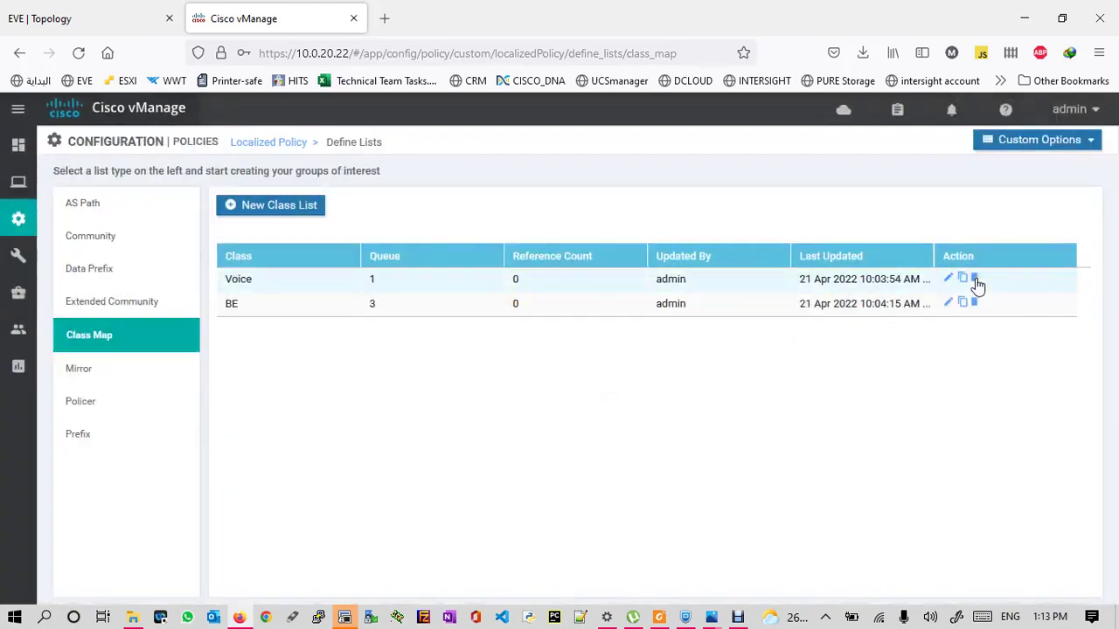
{"action": "left_click", "coordinate": [973, 279]}
{"action": "left_click", "coordinate": [597, 393]}
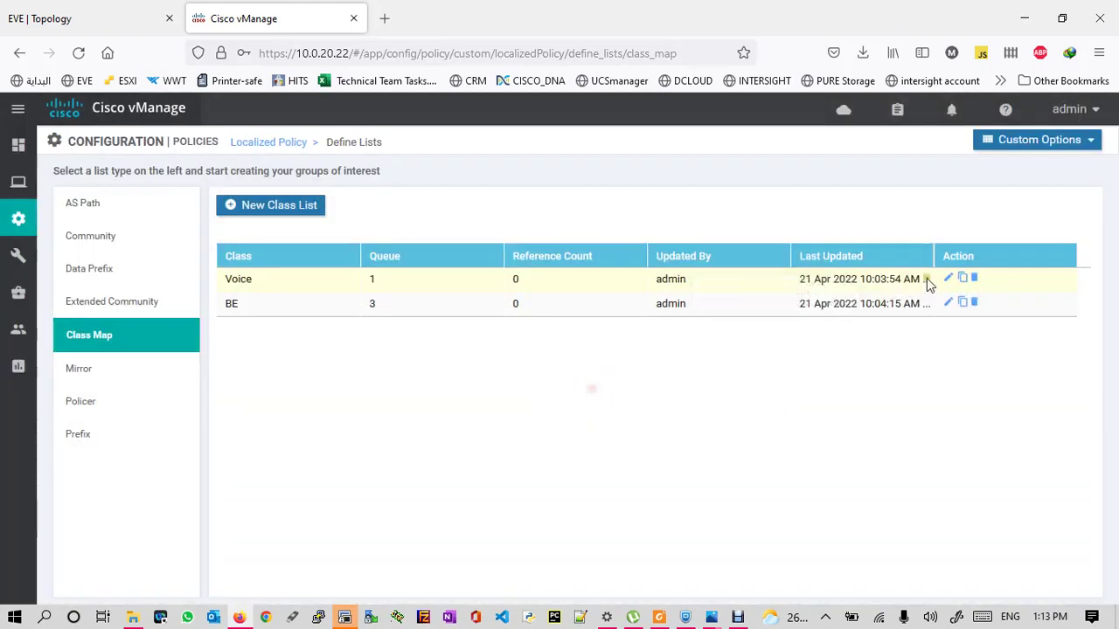
{"action": "left_click", "coordinate": [975, 279]}
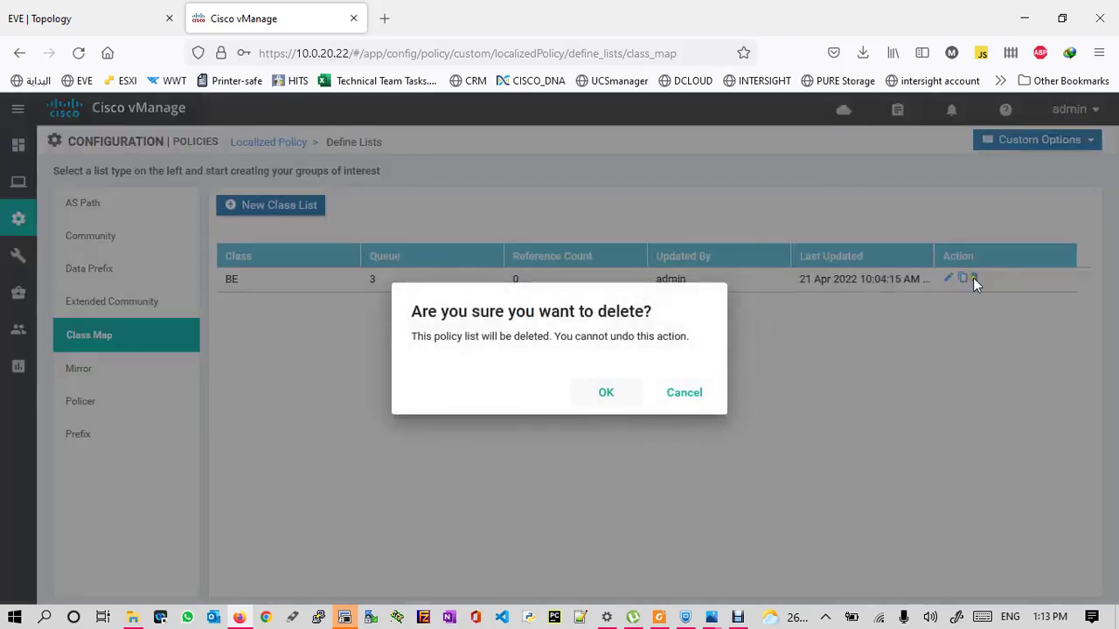
{"action": "left_click", "coordinate": [601, 396]}
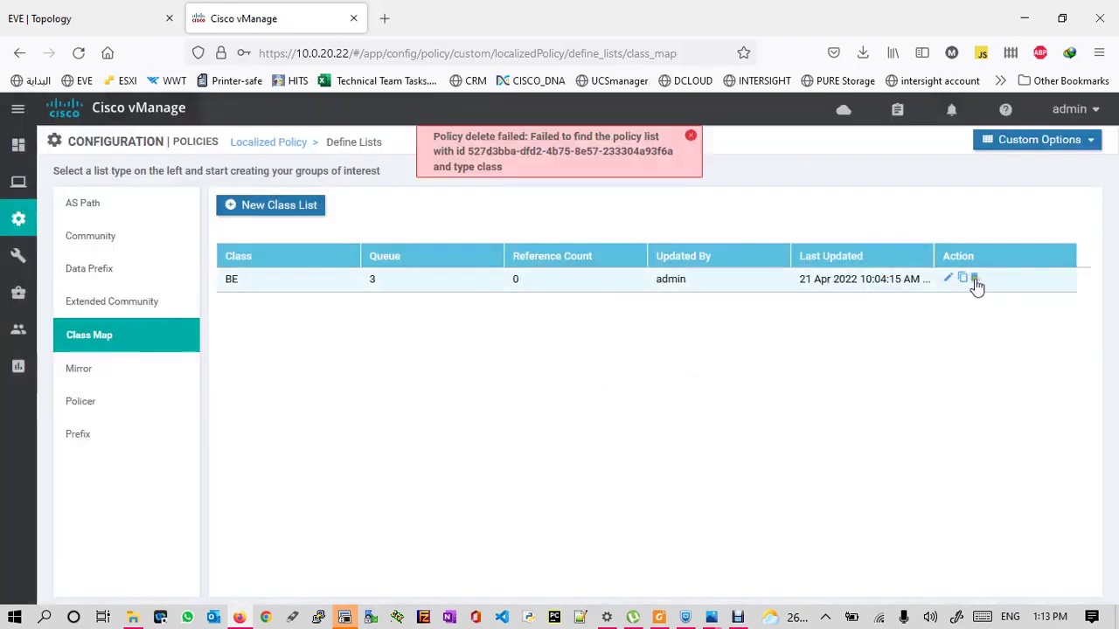
{"action": "left_click", "coordinate": [973, 280]}
{"action": "left_click", "coordinate": [599, 397]}
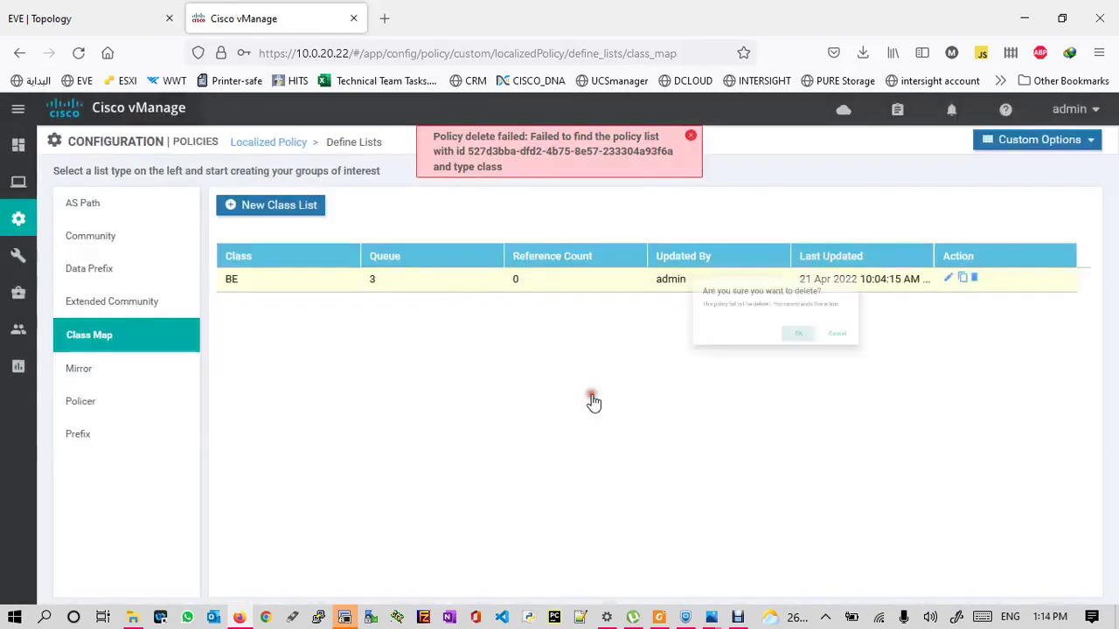
{"action": "left_click", "coordinate": [690, 135]}
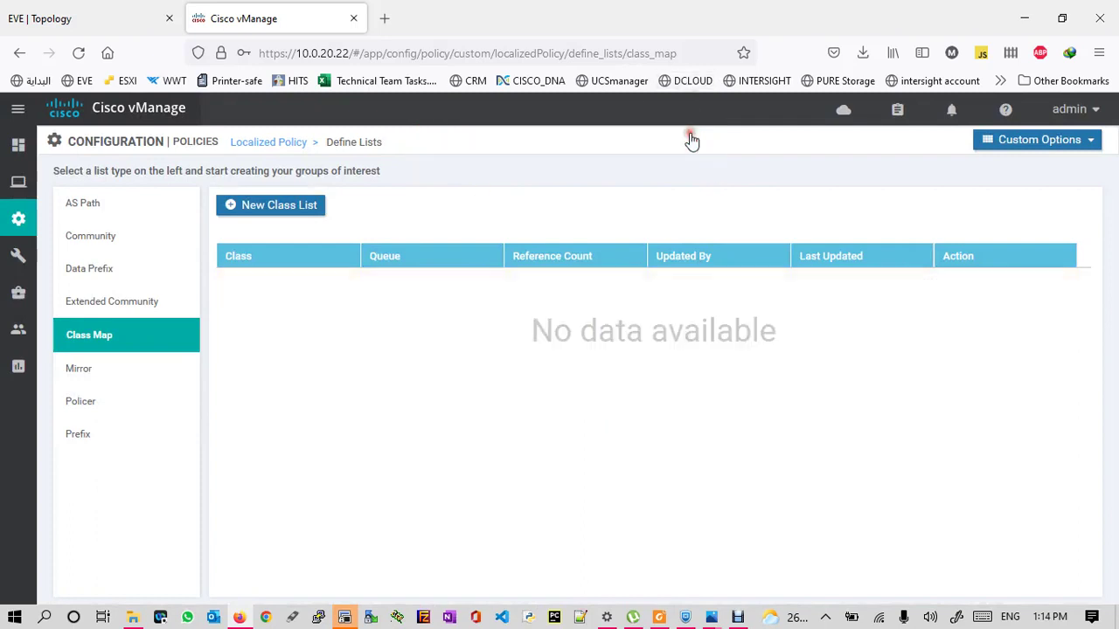
- Create class lists Voice on queue 1 and web on queue 2
{"action": "left_click", "coordinate": [254, 210]}
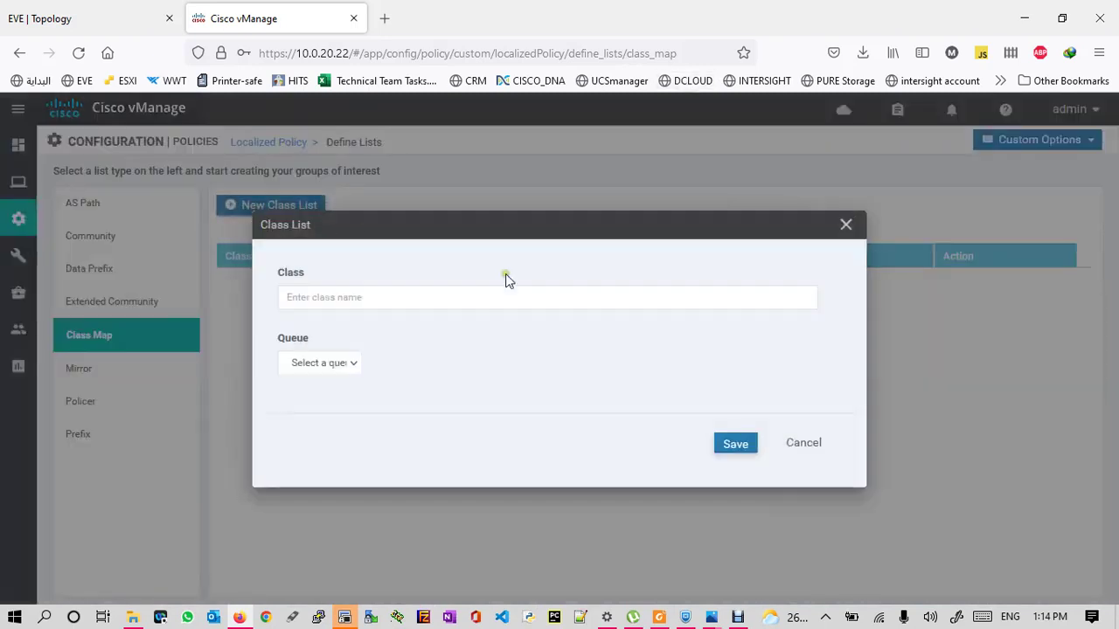
{"action": "left_click", "coordinate": [382, 303]}
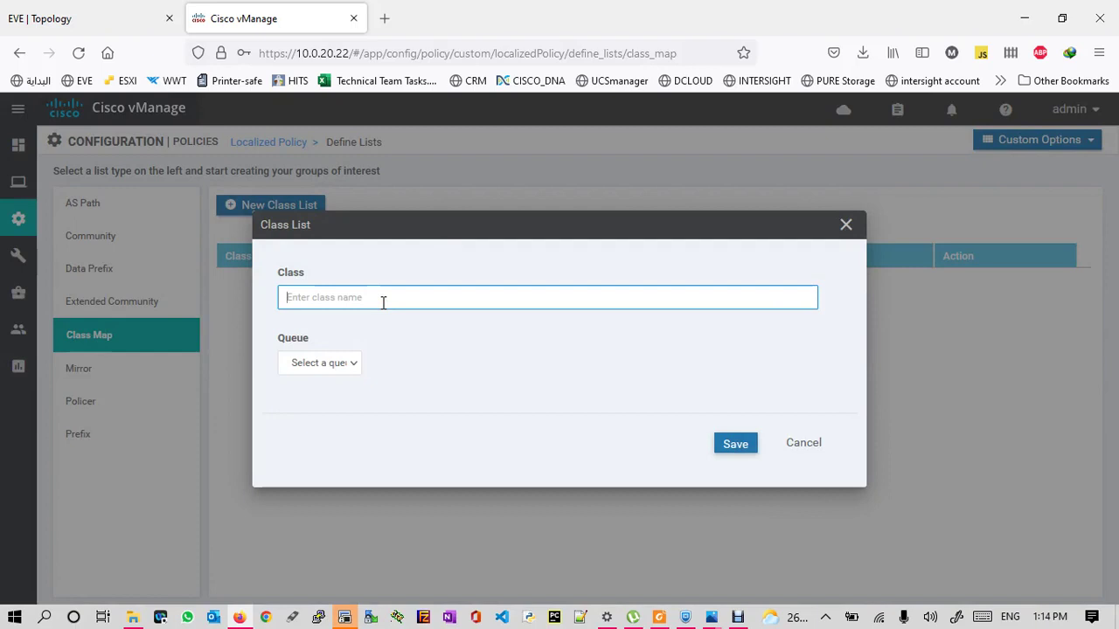
{"action": "type", "text": "Voice"}
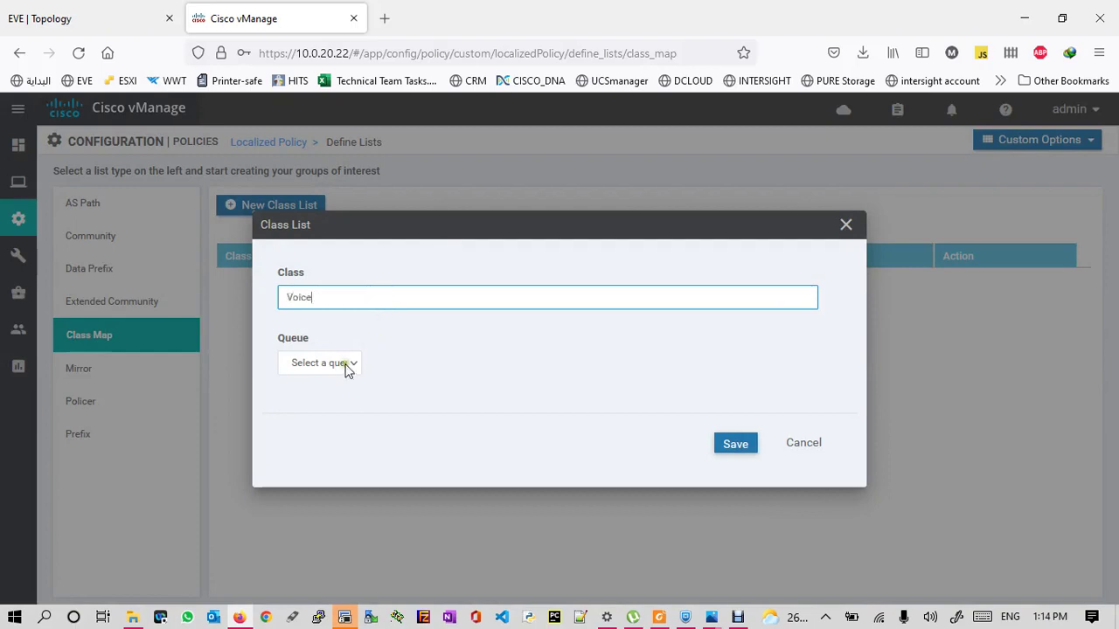
{"action": "left_click", "coordinate": [347, 365]}
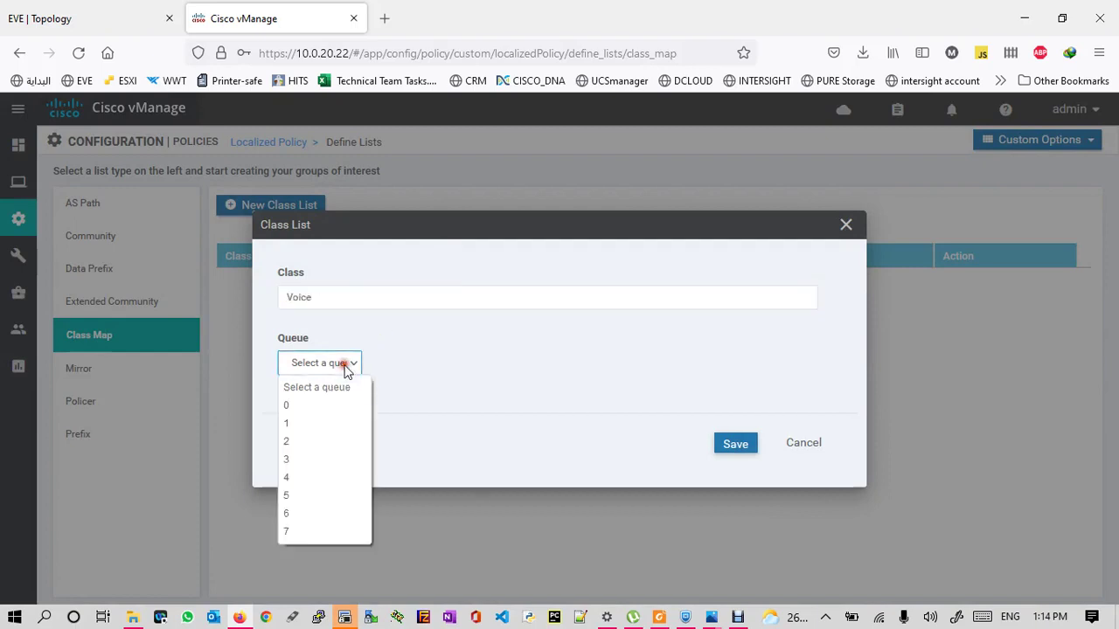
{"action": "left_click", "coordinate": [290, 428]}
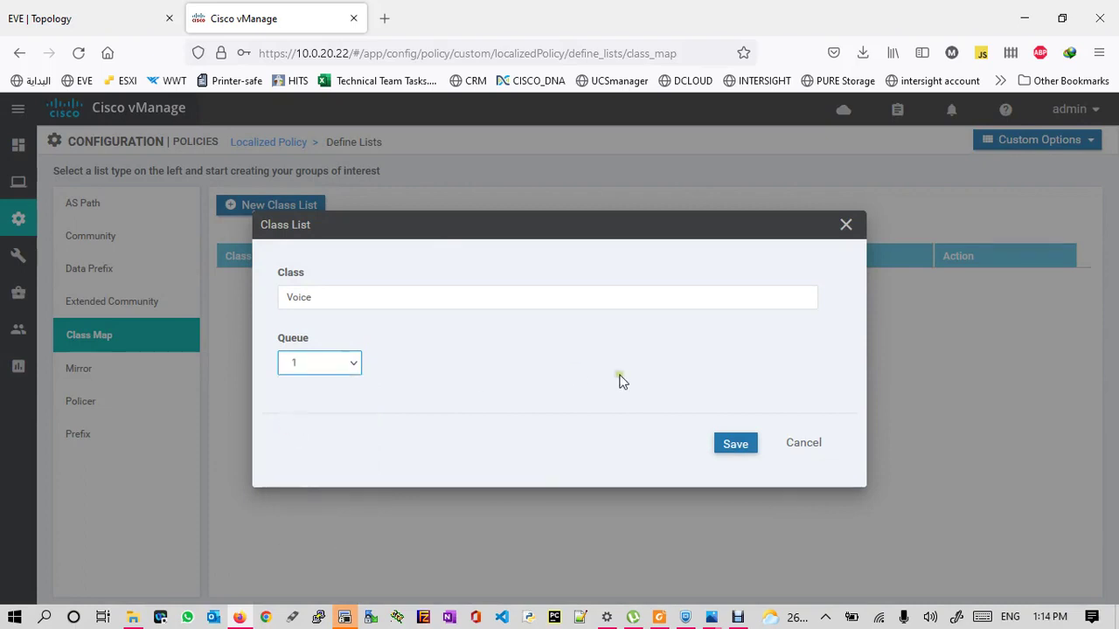
{"action": "left_click", "coordinate": [732, 446]}
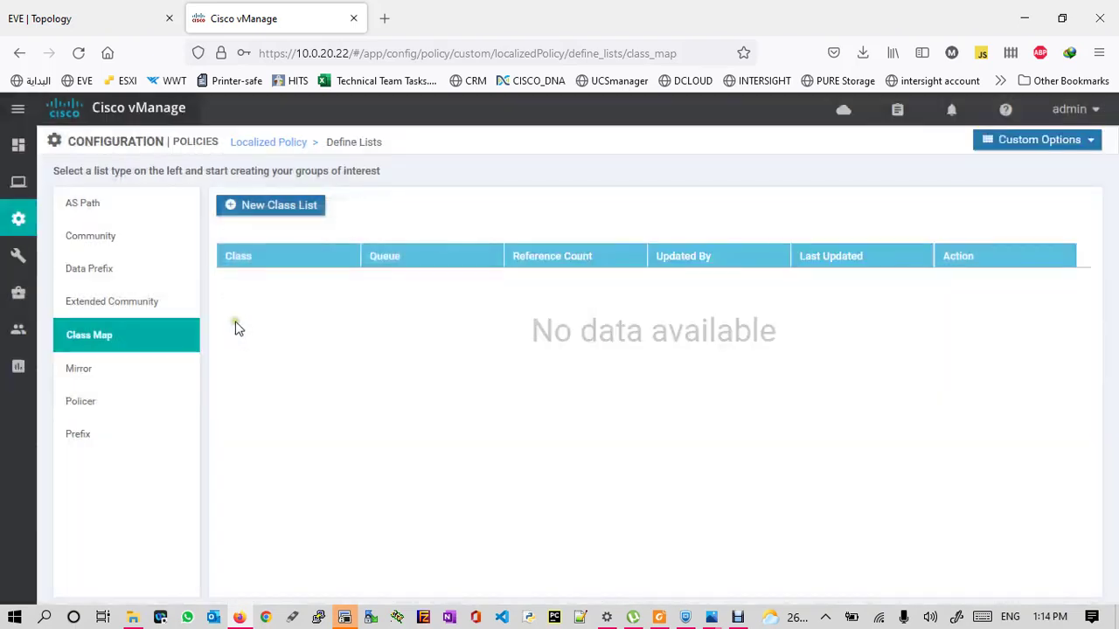
{"action": "left_click", "coordinate": [260, 210]}
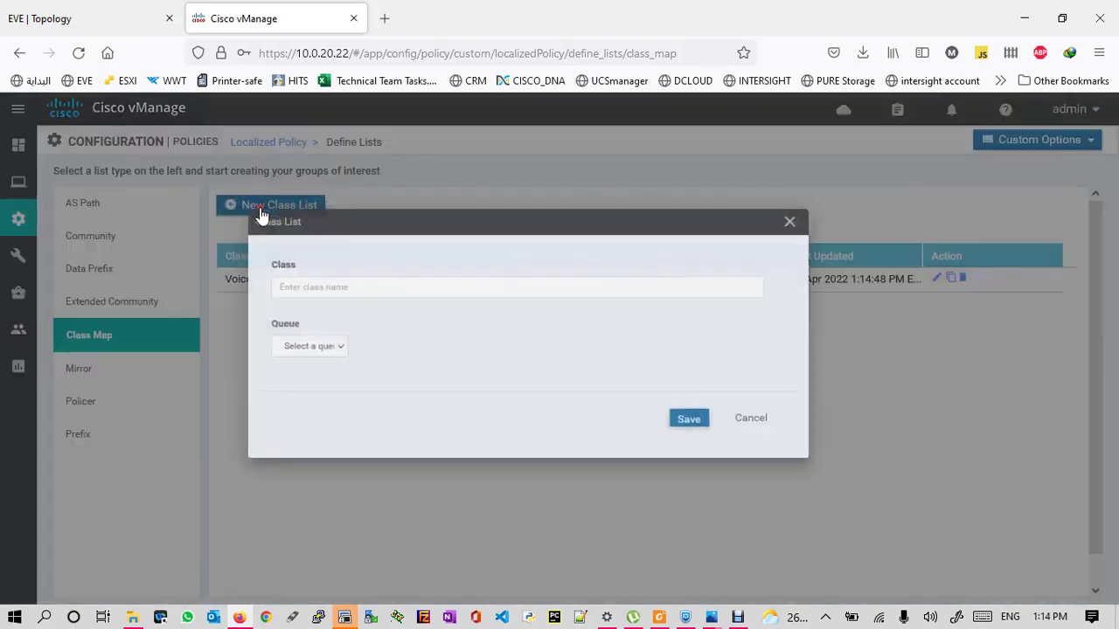
{"action": "left_click", "coordinate": [327, 297]}
{"action": "type", "text": "web"}
{"action": "left_click", "coordinate": [325, 365]}
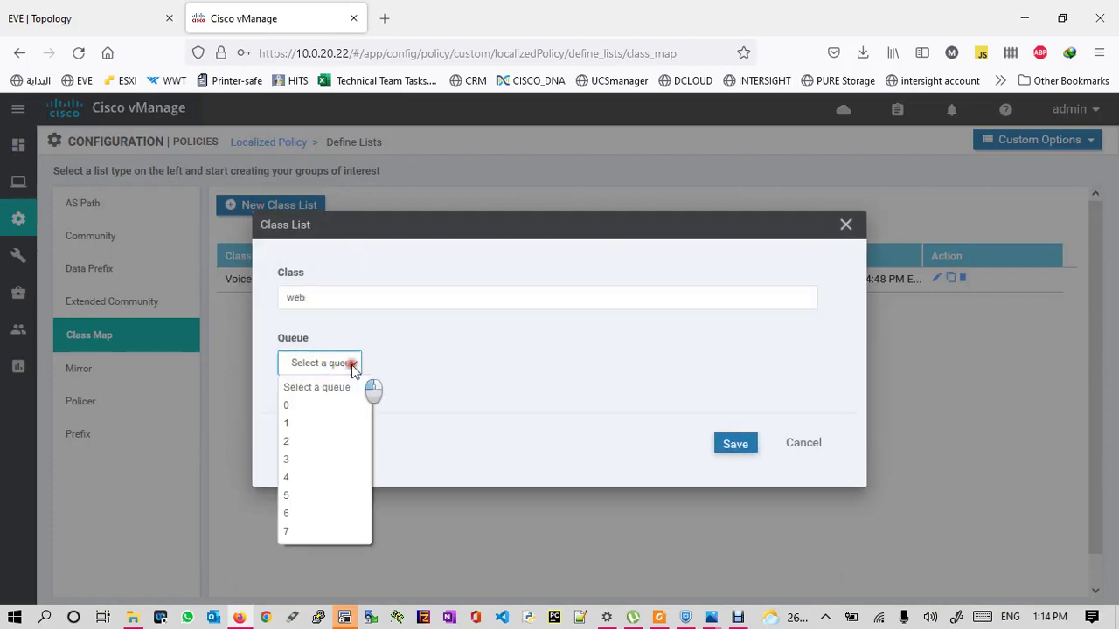
{"action": "left_click", "coordinate": [291, 446]}
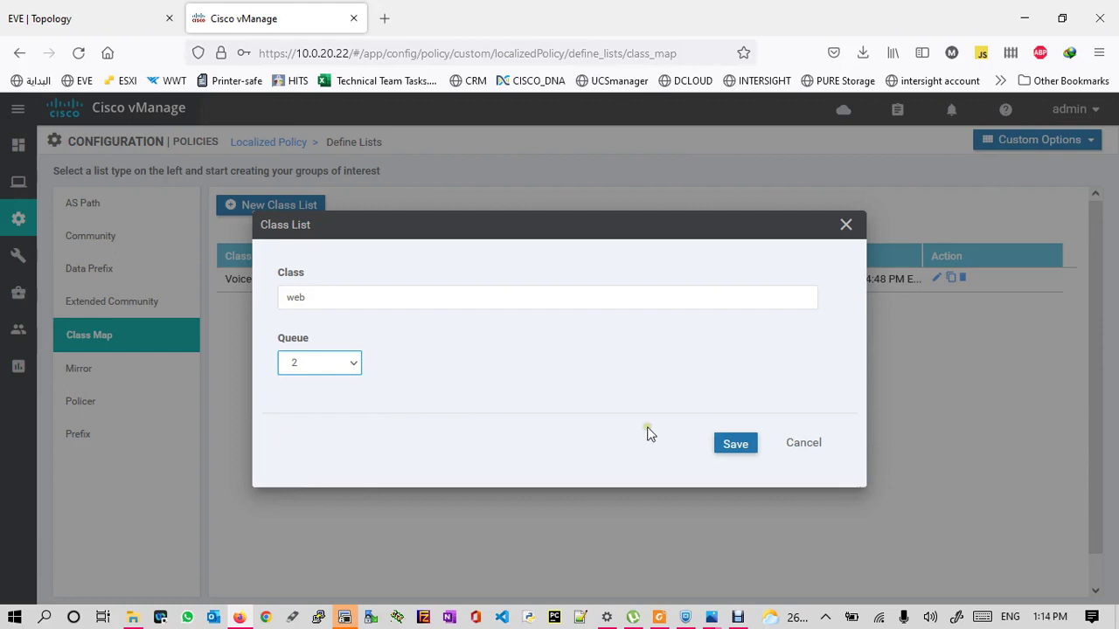
{"action": "left_click", "coordinate": [728, 441]}
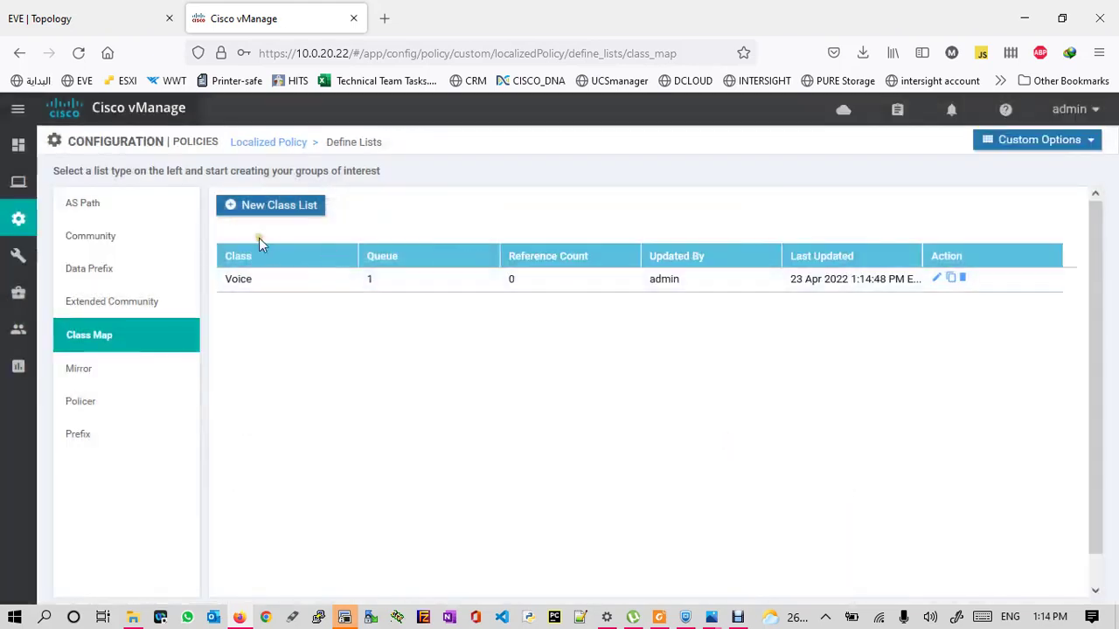
- Create class lists video on queue 3 and besteffort on queue 4
{"action": "left_click", "coordinate": [264, 214]}
{"action": "left_click", "coordinate": [315, 298]}
{"action": "type", "text": "v"}
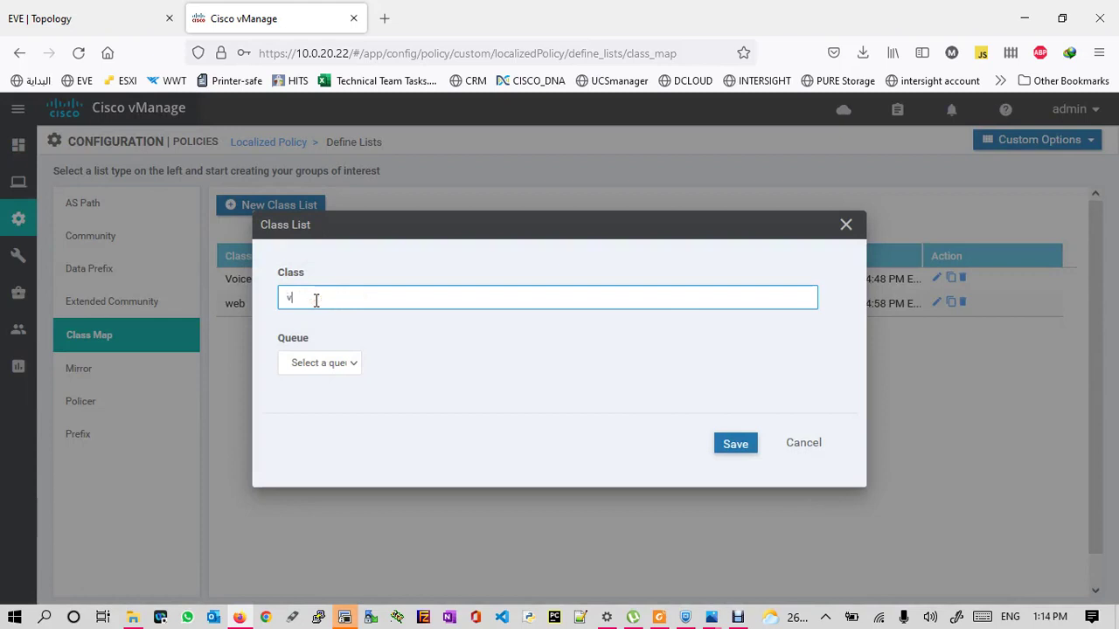
{"action": "type", "text": "ideo"}
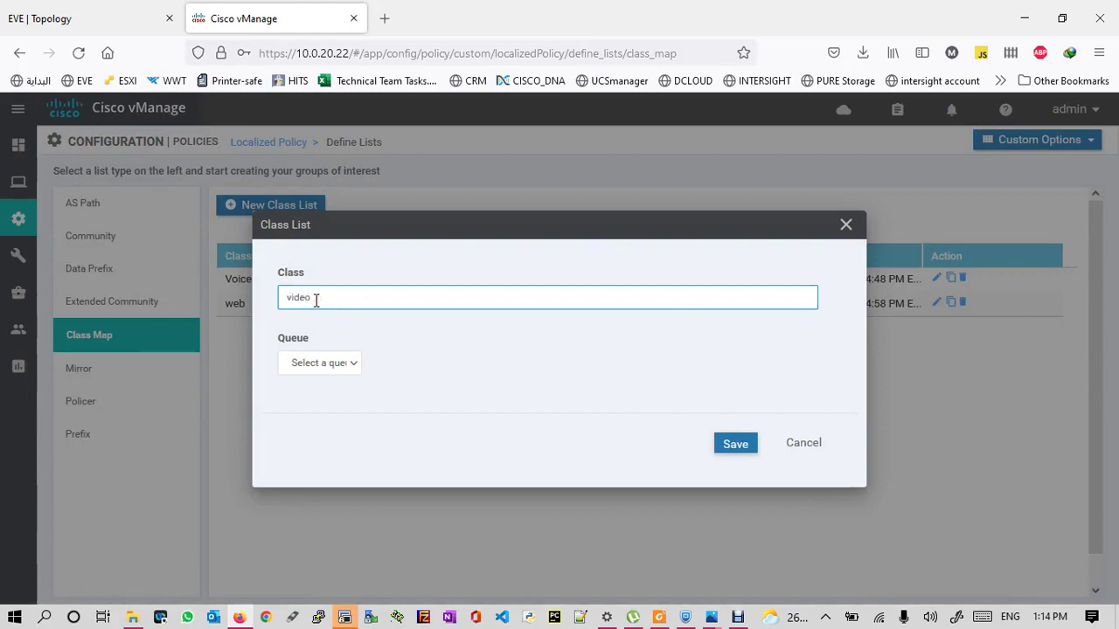
{"action": "left_click", "coordinate": [357, 362]}
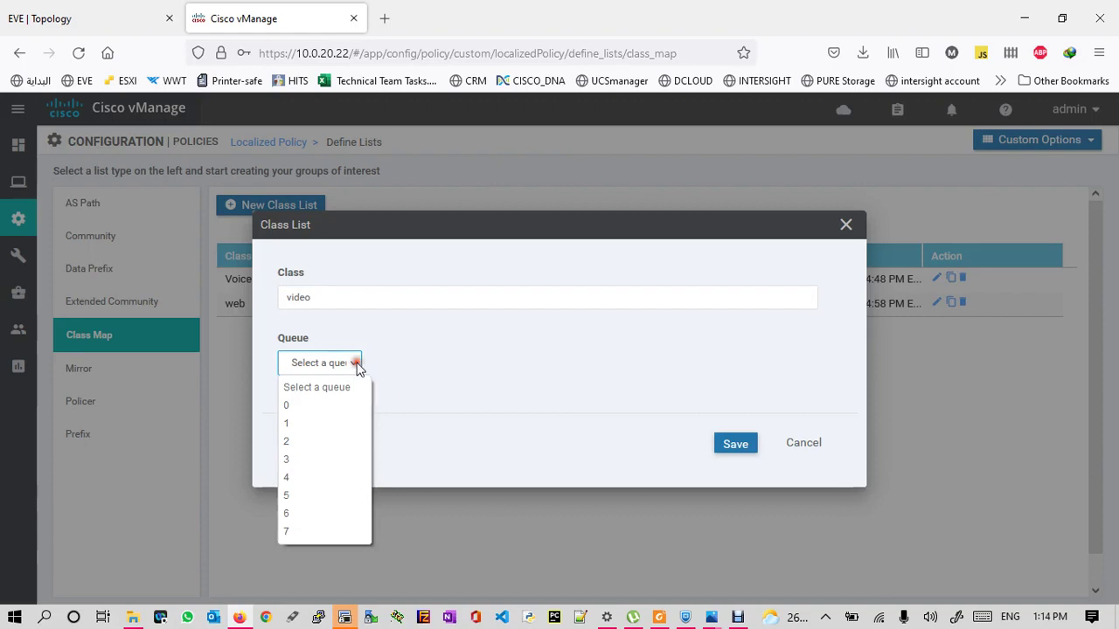
{"action": "left_click", "coordinate": [288, 460]}
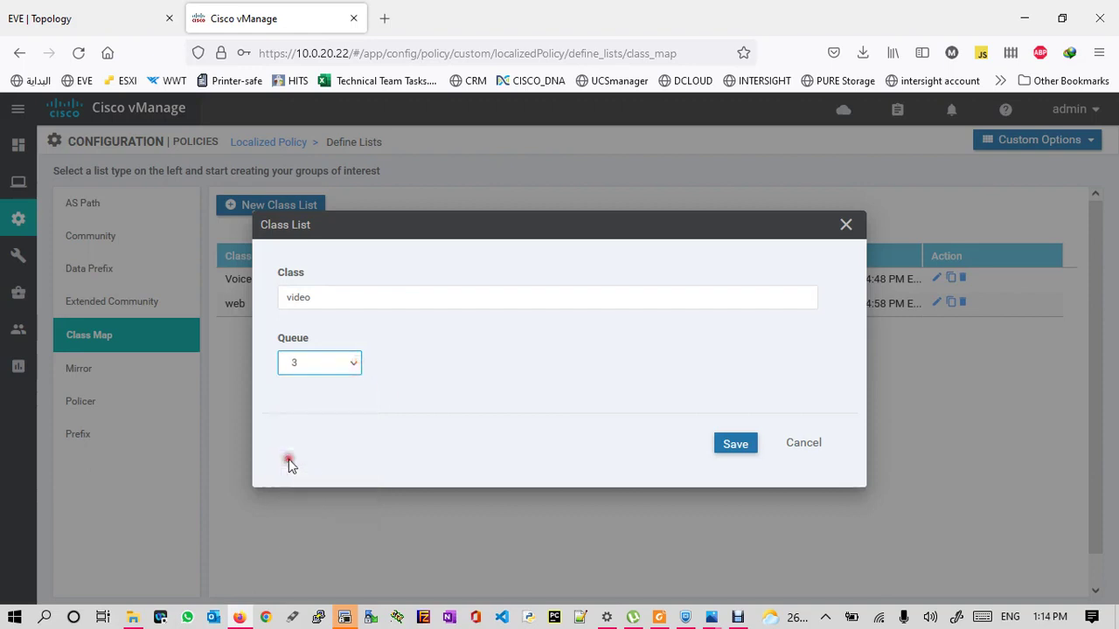
{"action": "left_click", "coordinate": [730, 446]}
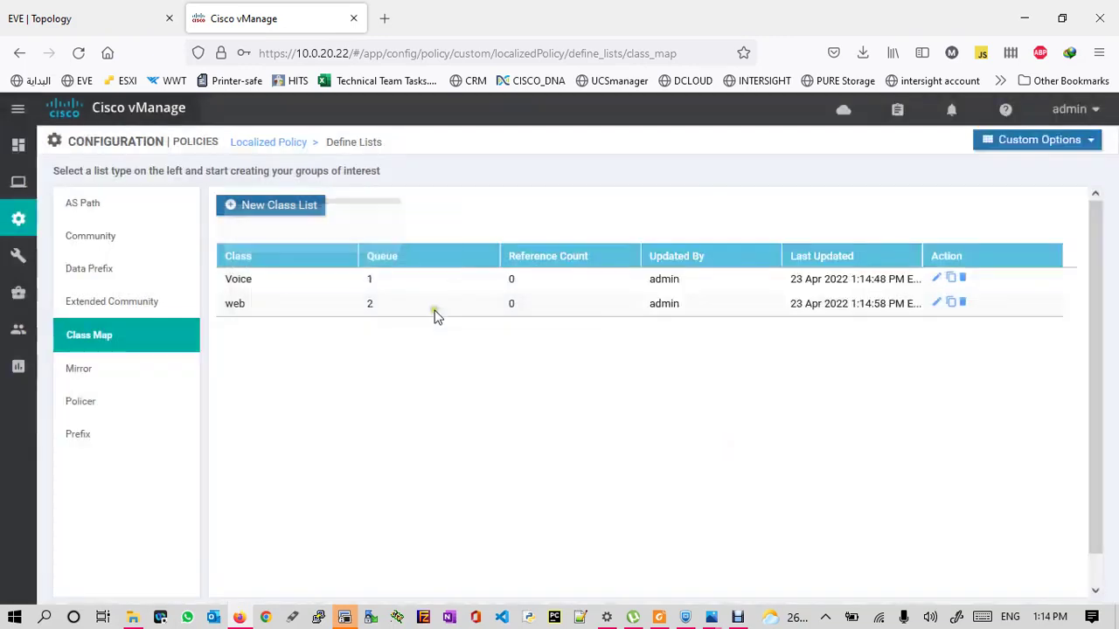
{"action": "left_click", "coordinate": [264, 212]}
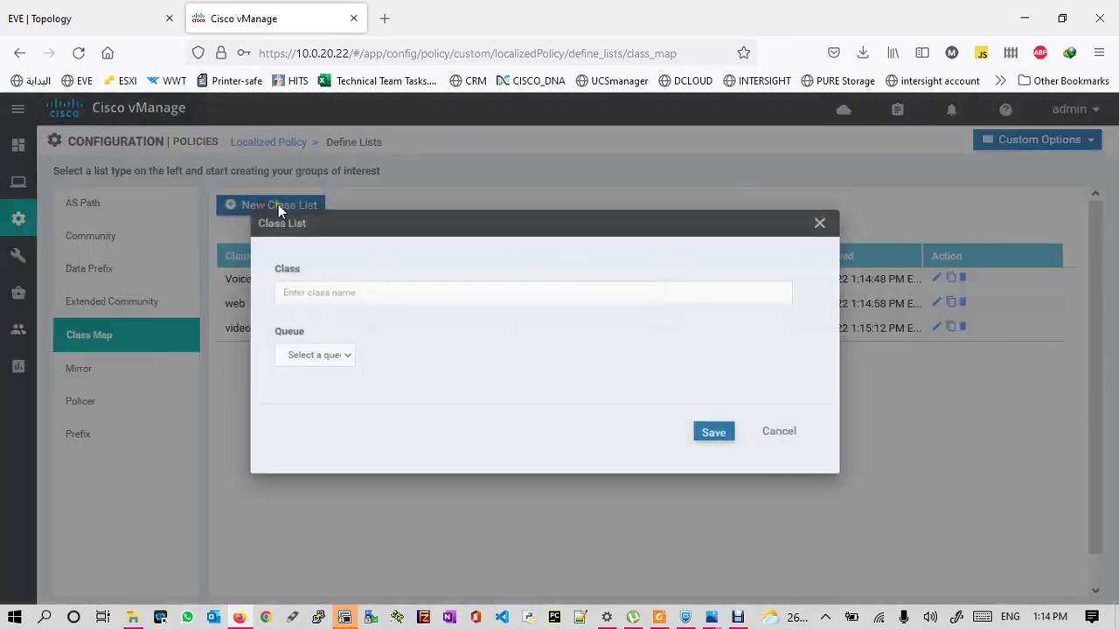
{"action": "left_click", "coordinate": [335, 296]}
{"action": "type", "text": "besteffort"}
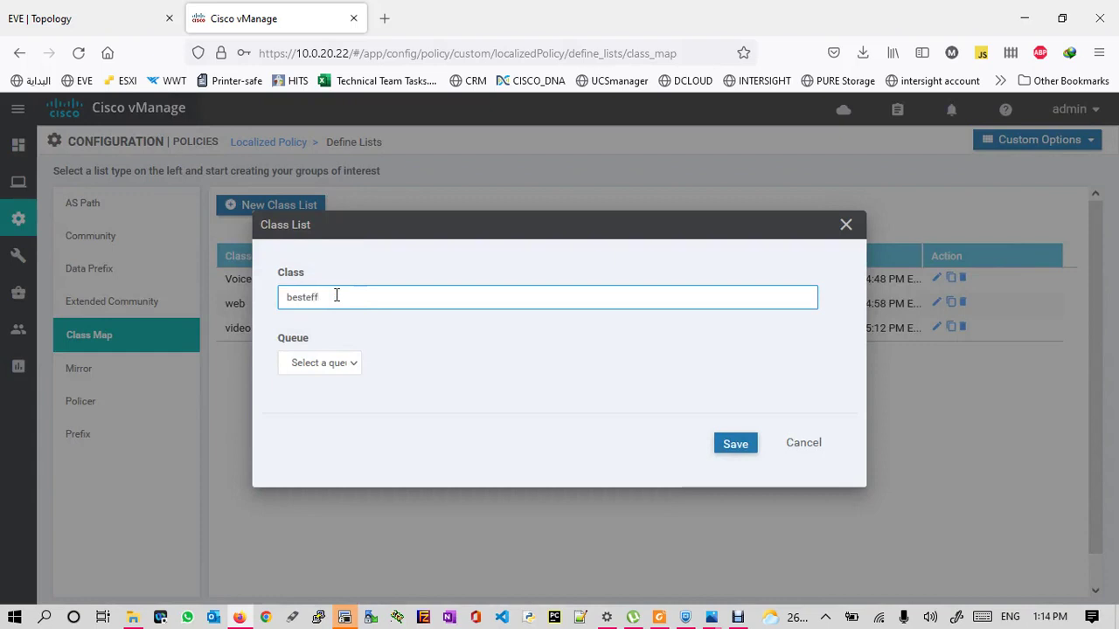
{"action": "left_click", "coordinate": [357, 365]}
{"action": "left_click", "coordinate": [295, 479]}
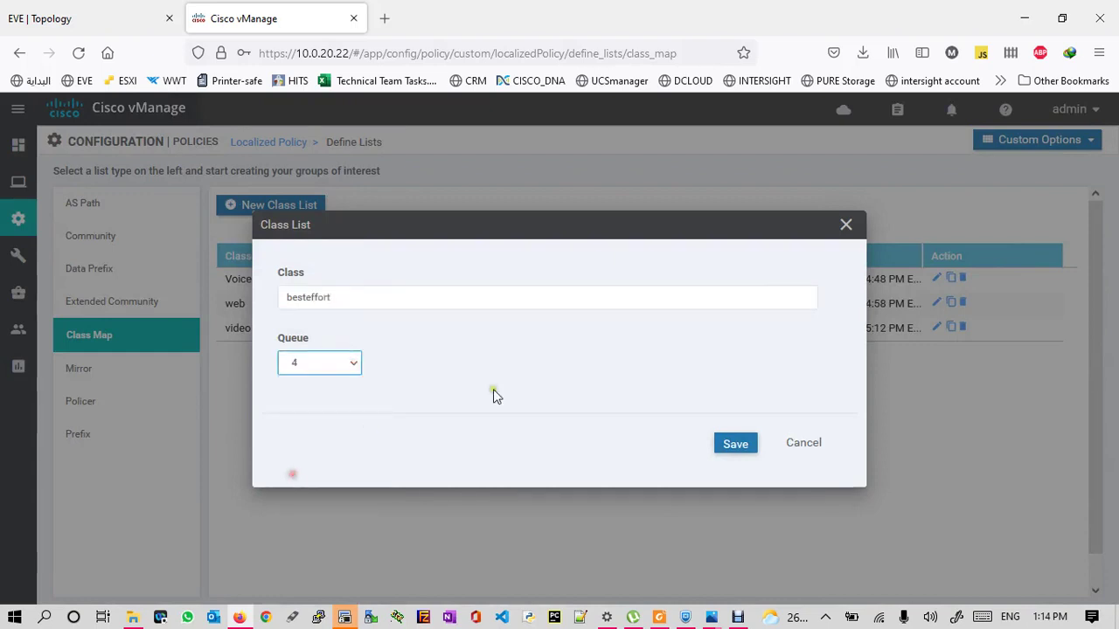
{"action": "left_click", "coordinate": [734, 443]}
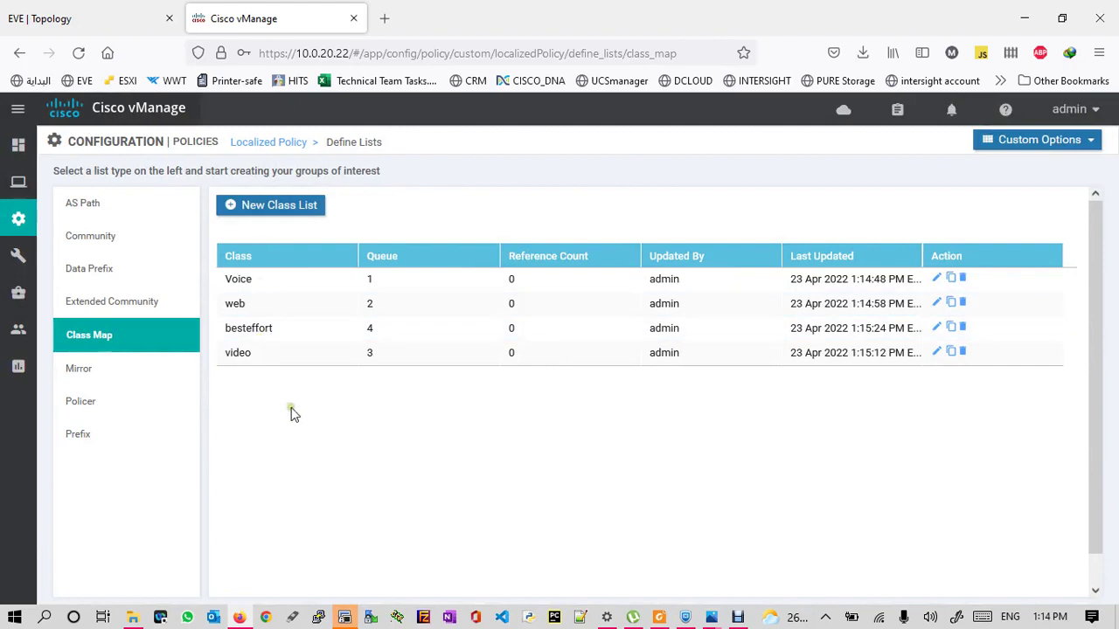
{"action": "left_click", "coordinate": [1073, 140]}
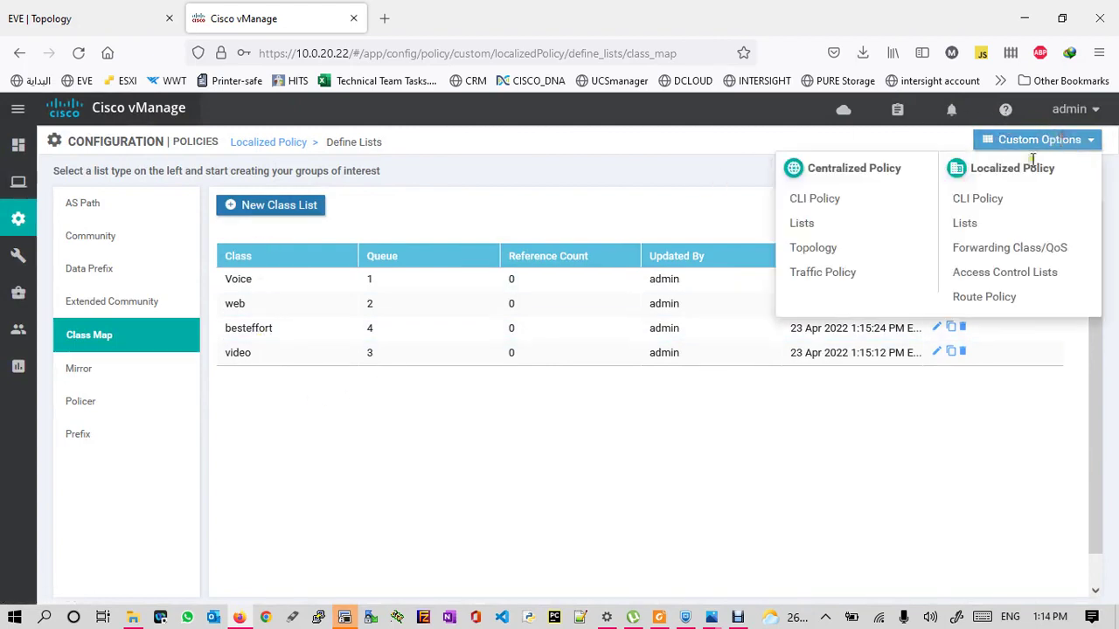
- Start a new IPv4 ACL policy named acl-classification, reusing the name as its description
{"action": "left_click", "coordinate": [988, 274]}
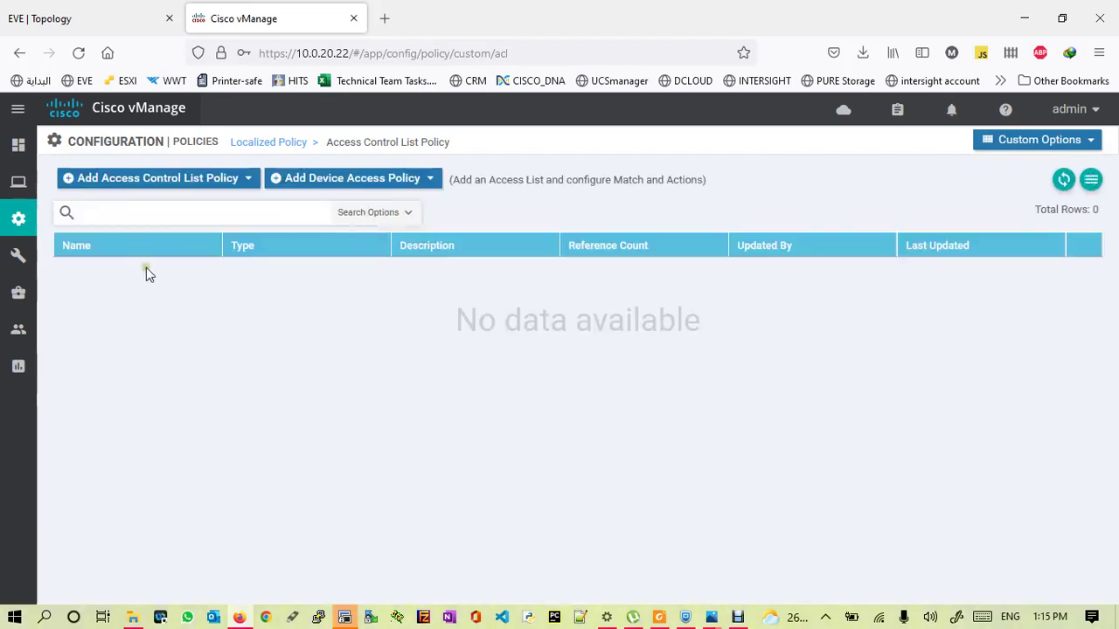
{"action": "left_click", "coordinate": [147, 180]}
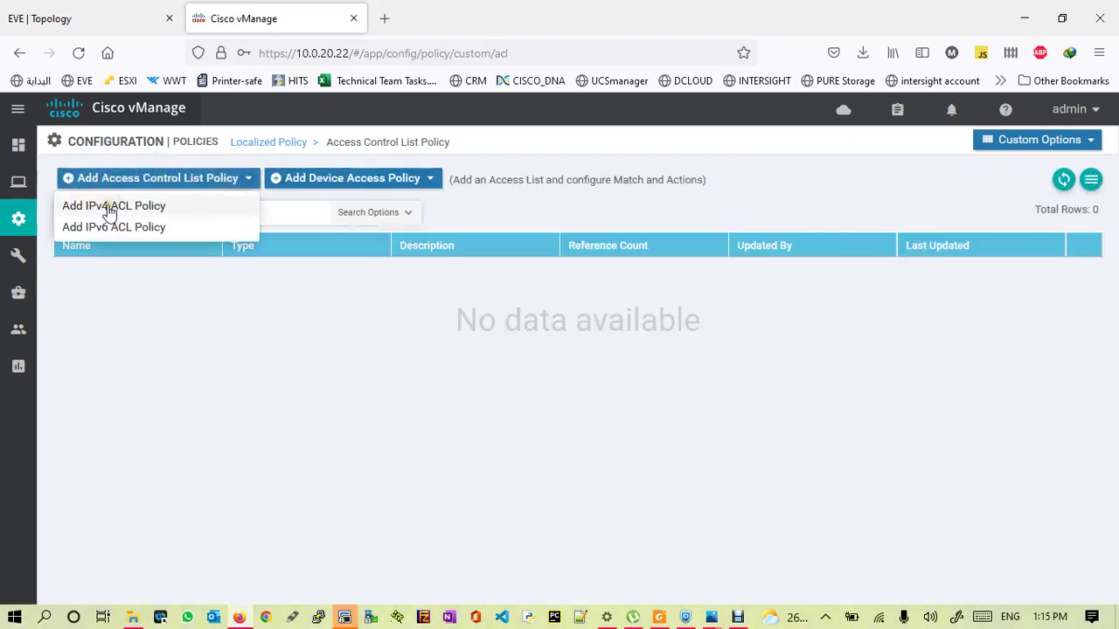
{"action": "left_click", "coordinate": [105, 208]}
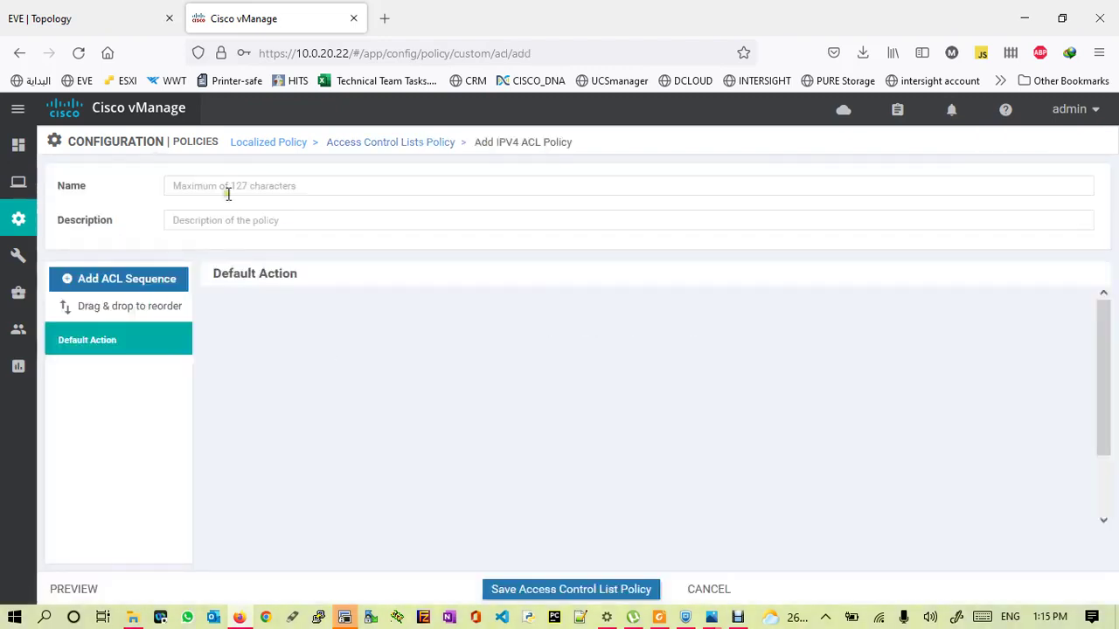
{"action": "left_click", "coordinate": [209, 184]}
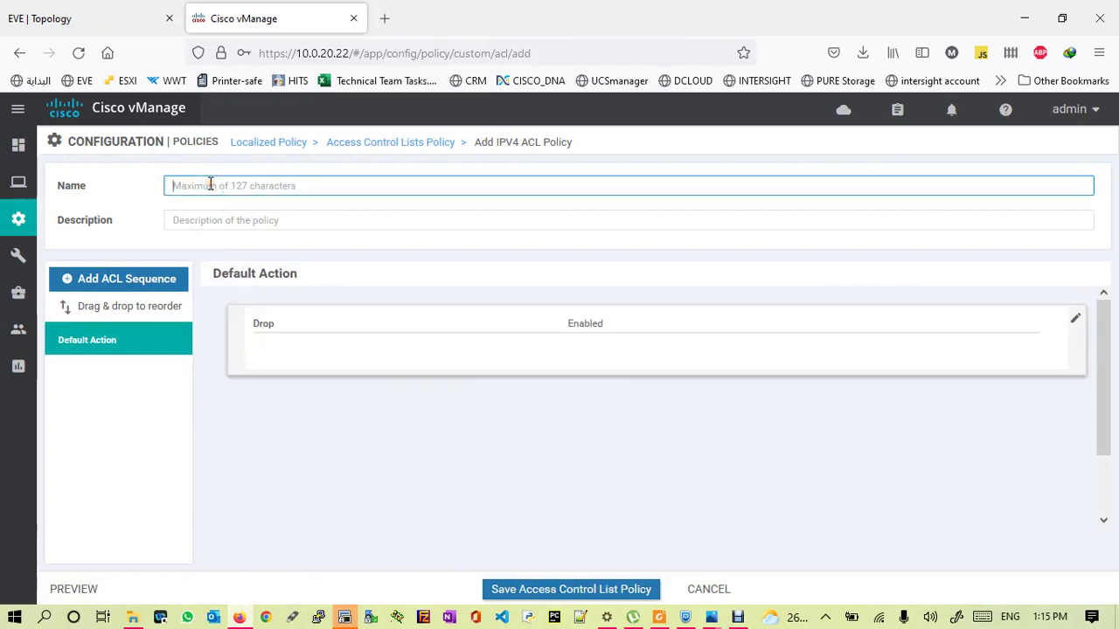
{"action": "type", "text": "qos-"}
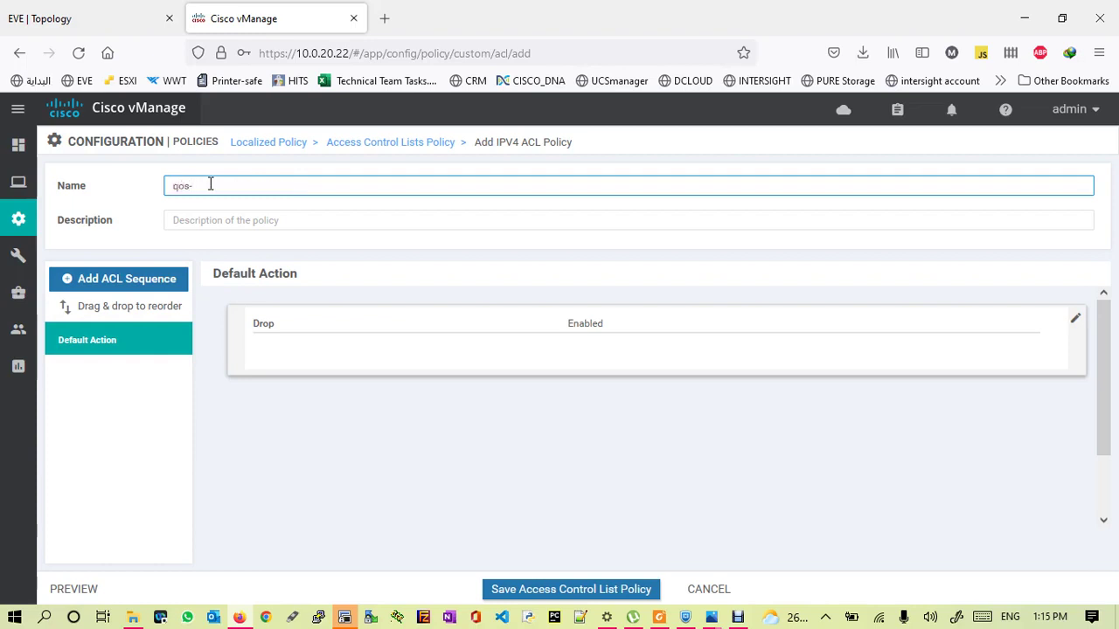
{"action": "key", "text": "BackSpace"}
{"action": "key", "text": "BackSpace"}
{"action": "type", "text": "a"}
{"action": "triple_click", "coordinate": [210, 184]}
{"action": "key", "text": "ctrl+c"}
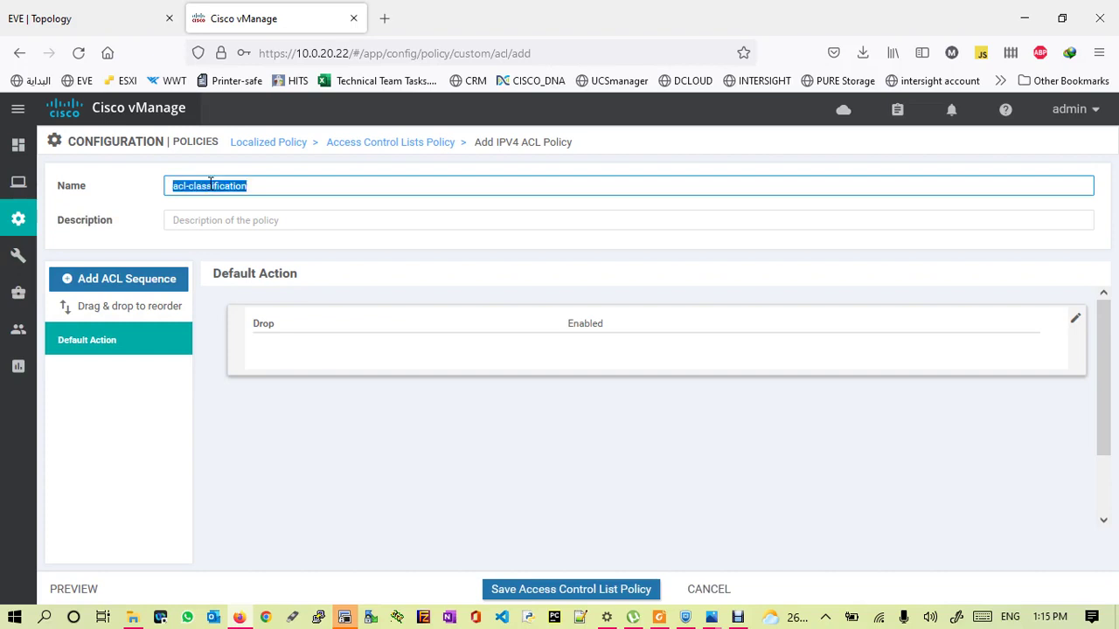
{"action": "left_click", "coordinate": [243, 225]}
{"action": "key", "text": "ctrl+v"}
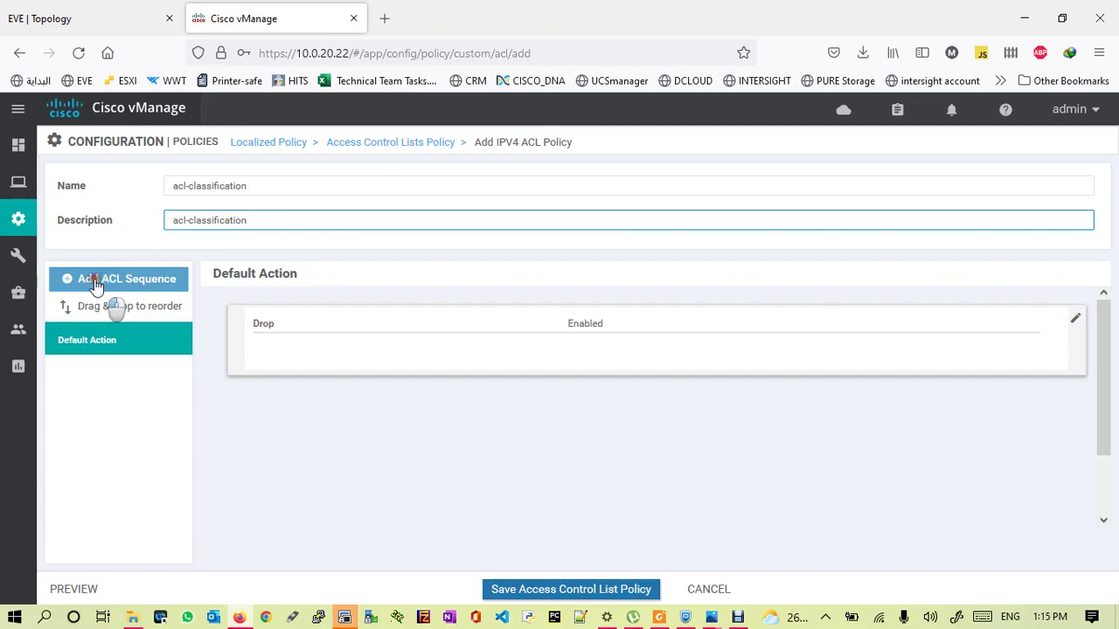
- Add an ACL sequence rule matching DSCP 46 with class Voice, then begin a second rule
{"action": "left_click", "coordinate": [96, 280]}
{"action": "left_click", "coordinate": [249, 304]}
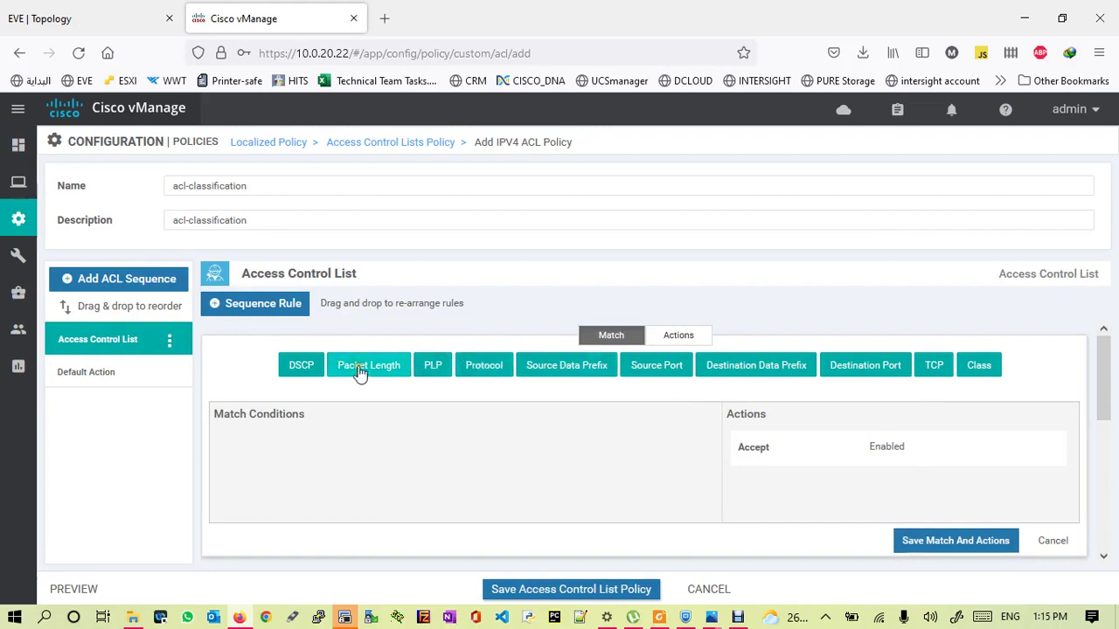
{"action": "left_click", "coordinate": [301, 366]}
{"action": "left_click", "coordinate": [448, 446]}
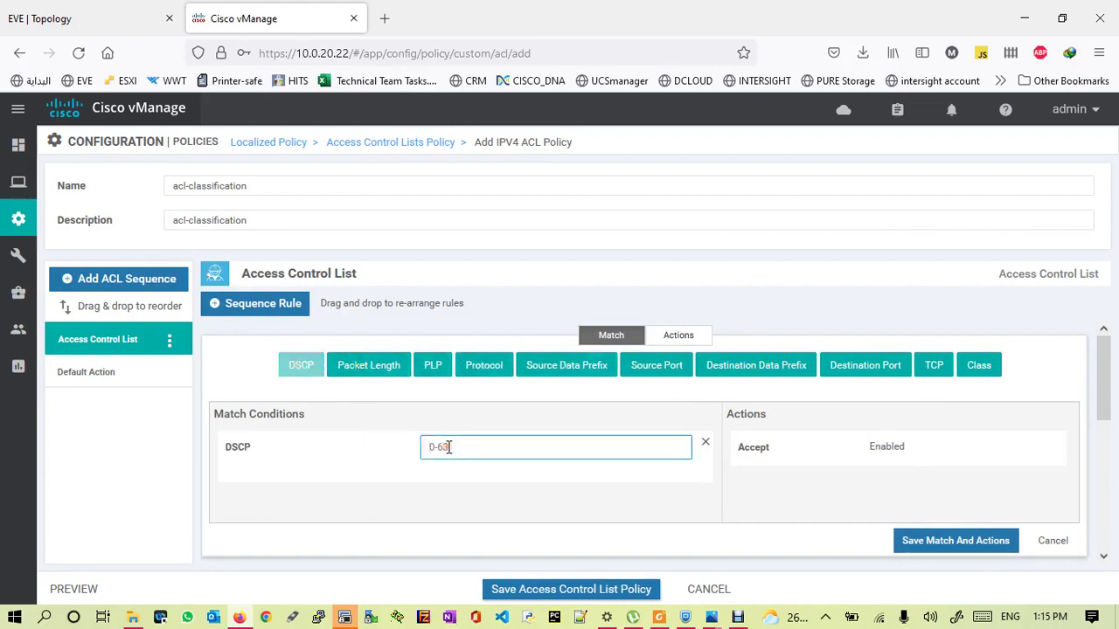
{"action": "type", "text": "46"}
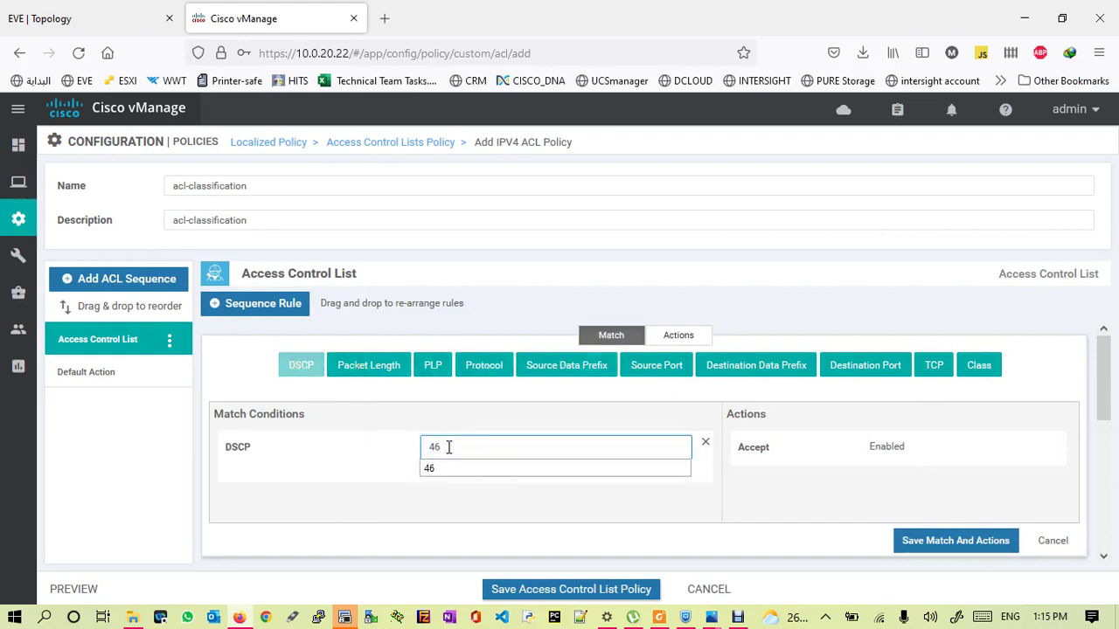
{"action": "left_click", "coordinate": [431, 466]}
{"action": "left_click", "coordinate": [687, 337]}
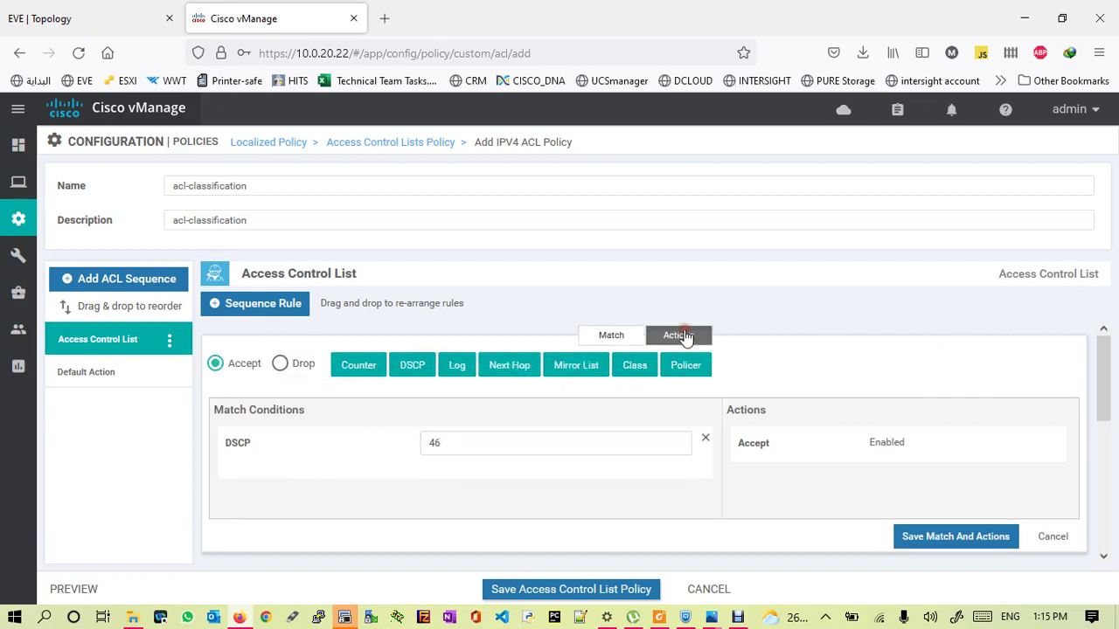
{"action": "left_click", "coordinate": [635, 368]}
{"action": "left_click", "coordinate": [824, 532]}
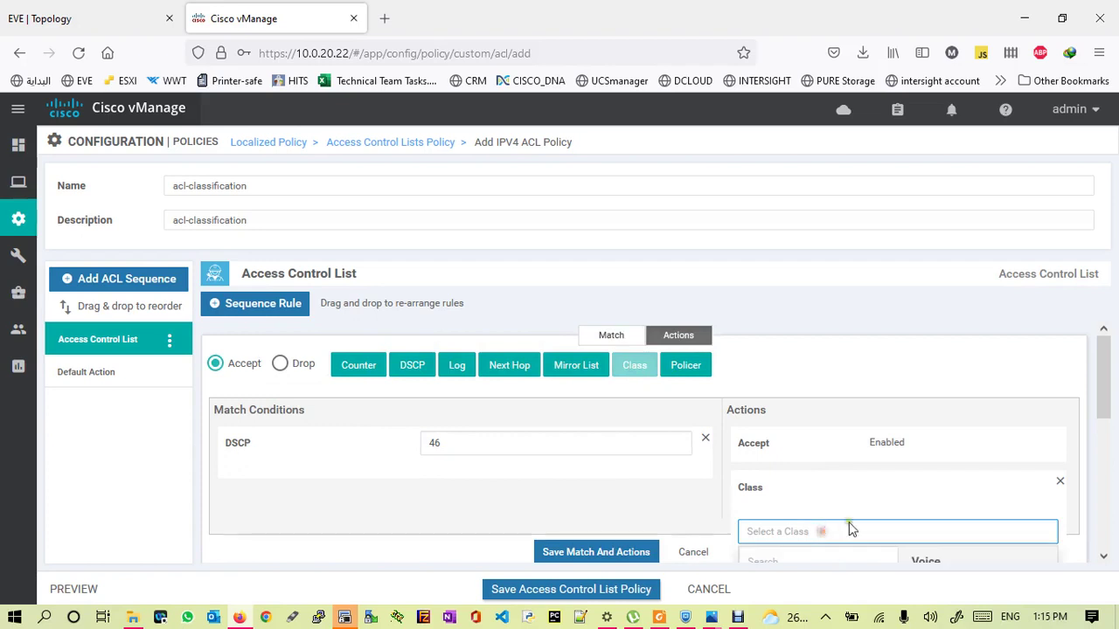
{"action": "left_click_drag", "start_coordinate": [1103, 377], "coordinate": [1106, 428]}
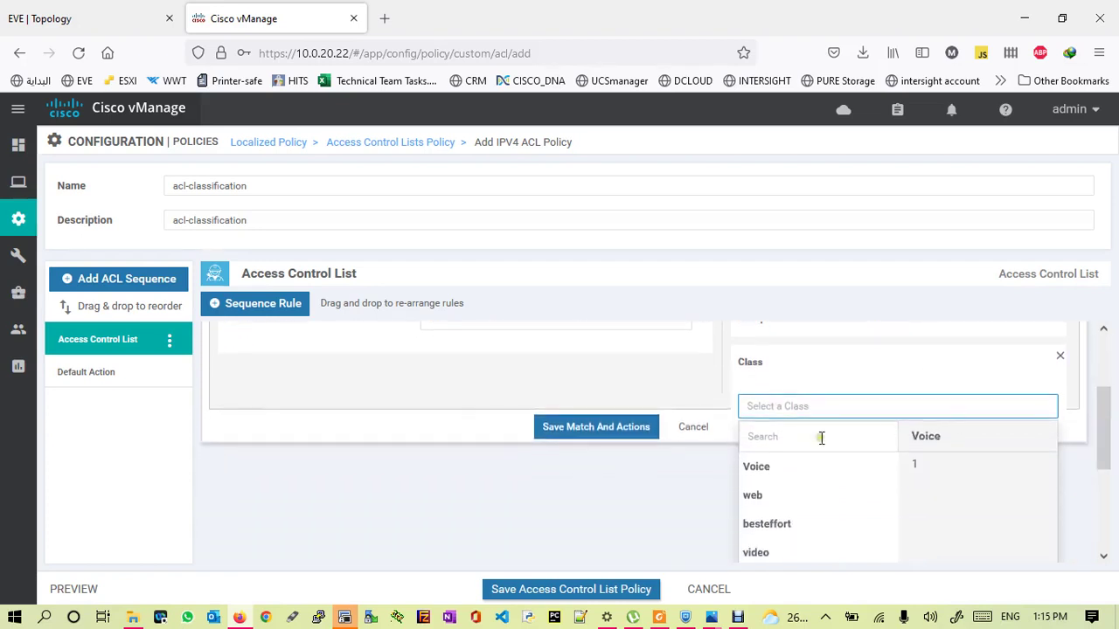
{"action": "left_click", "coordinate": [759, 470]}
{"action": "left_click", "coordinate": [577, 429]}
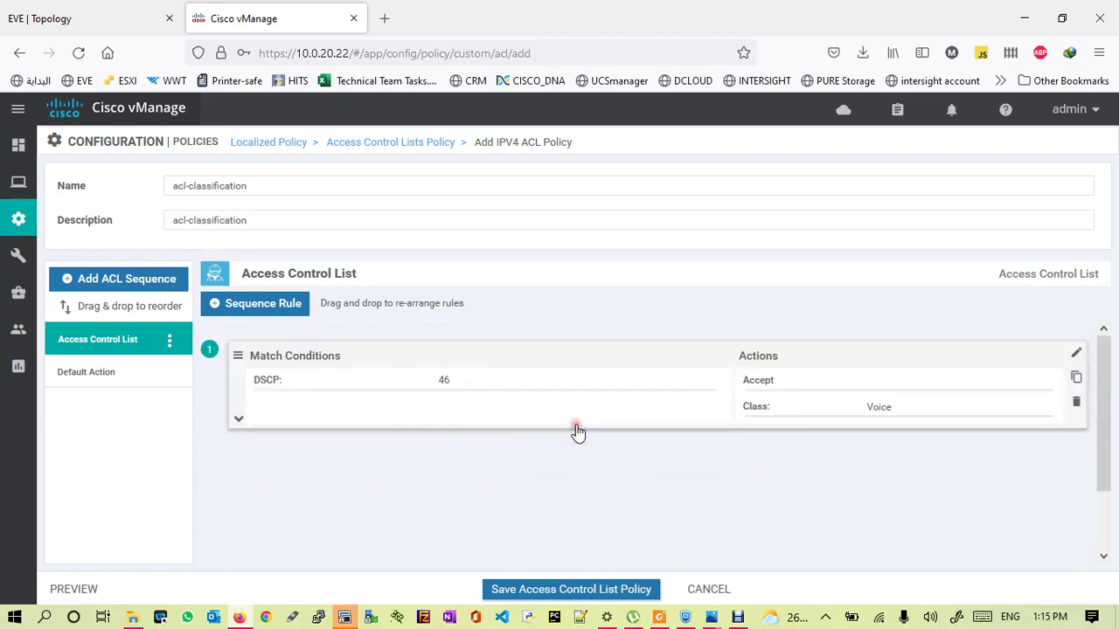
{"action": "left_click", "coordinate": [261, 302]}
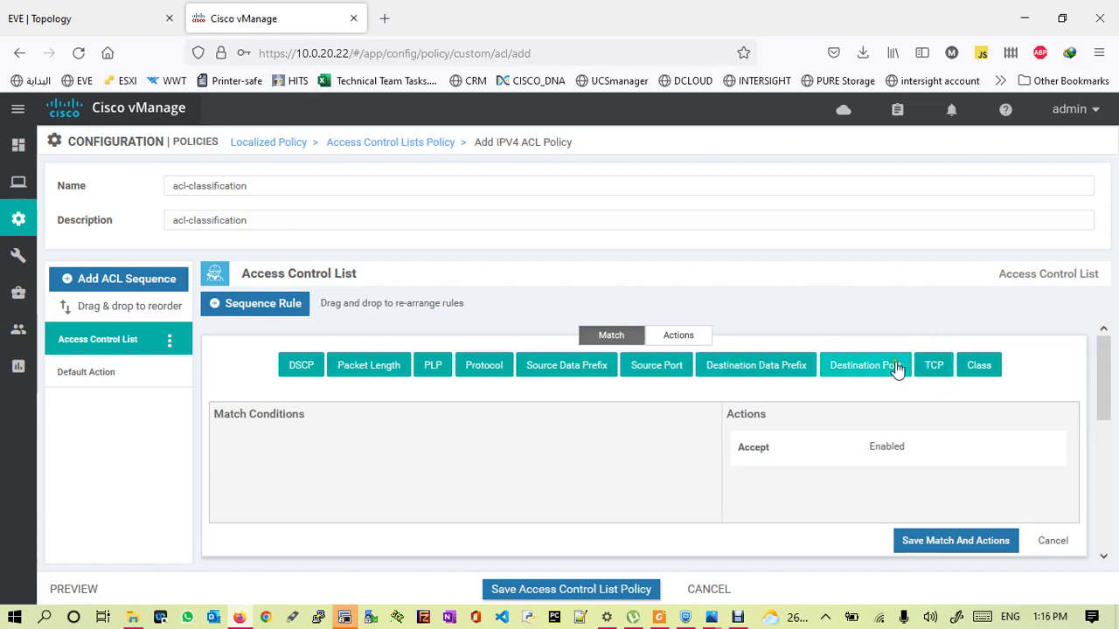
- Make the second rule match destination ports 80 and 443 with class web
{"action": "left_click", "coordinate": [859, 363]}
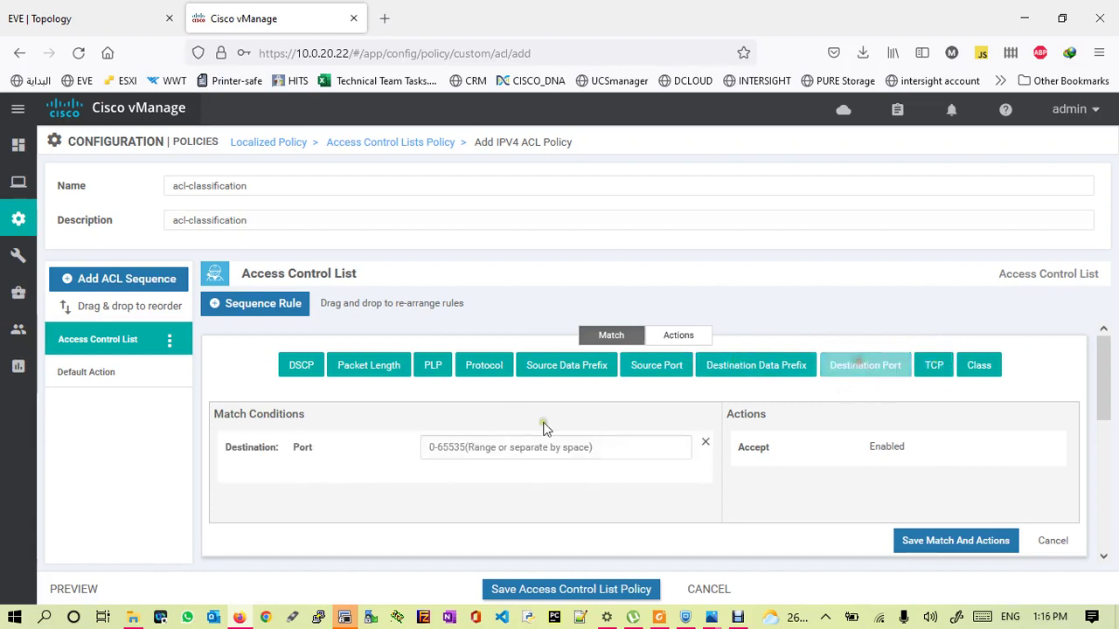
{"action": "left_click", "coordinate": [468, 447]}
{"action": "type", "text": "80 443"}
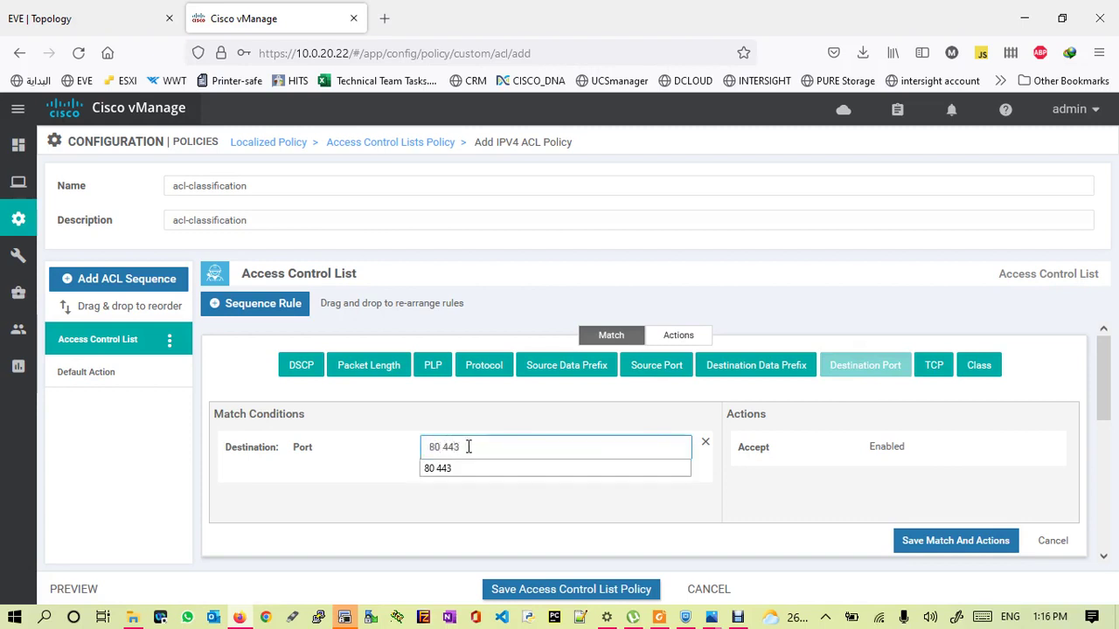
{"action": "left_click", "coordinate": [441, 472]}
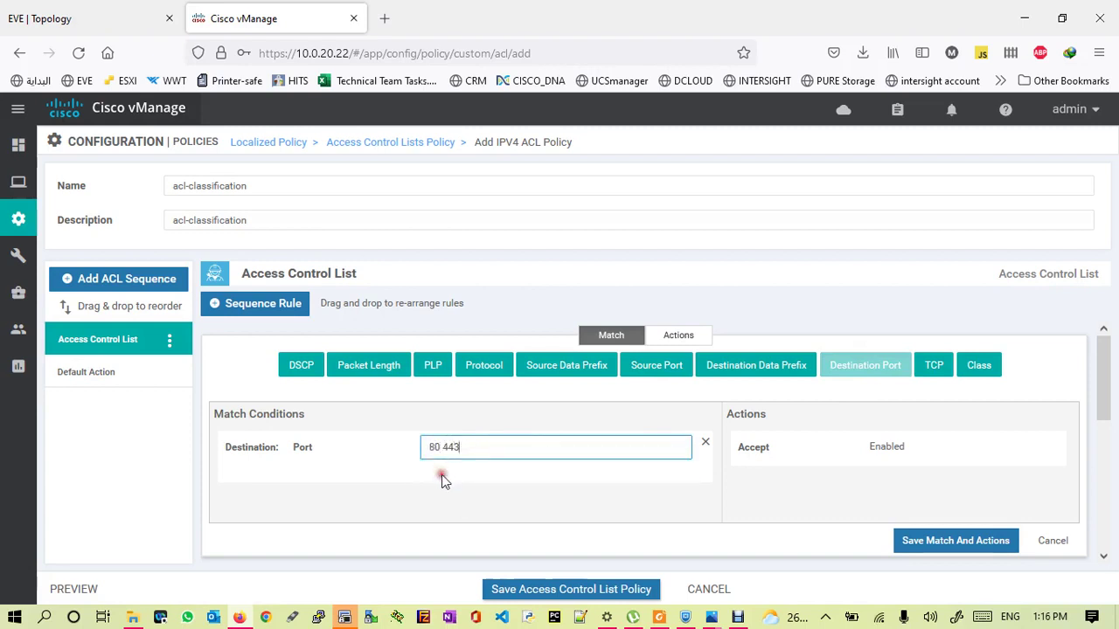
{"action": "left_click", "coordinate": [671, 339]}
{"action": "left_click", "coordinate": [634, 365]}
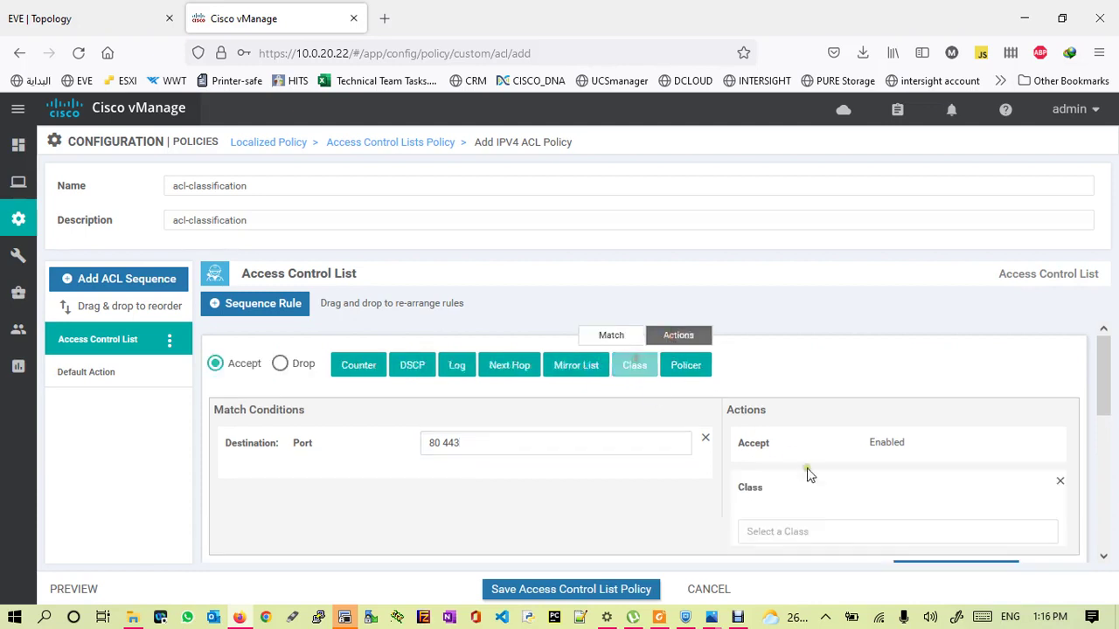
{"action": "left_click_drag", "start_coordinate": [1113, 368], "coordinate": [899, 399]}
{"action": "left_click", "coordinate": [889, 400]}
{"action": "left_click", "coordinate": [782, 491]}
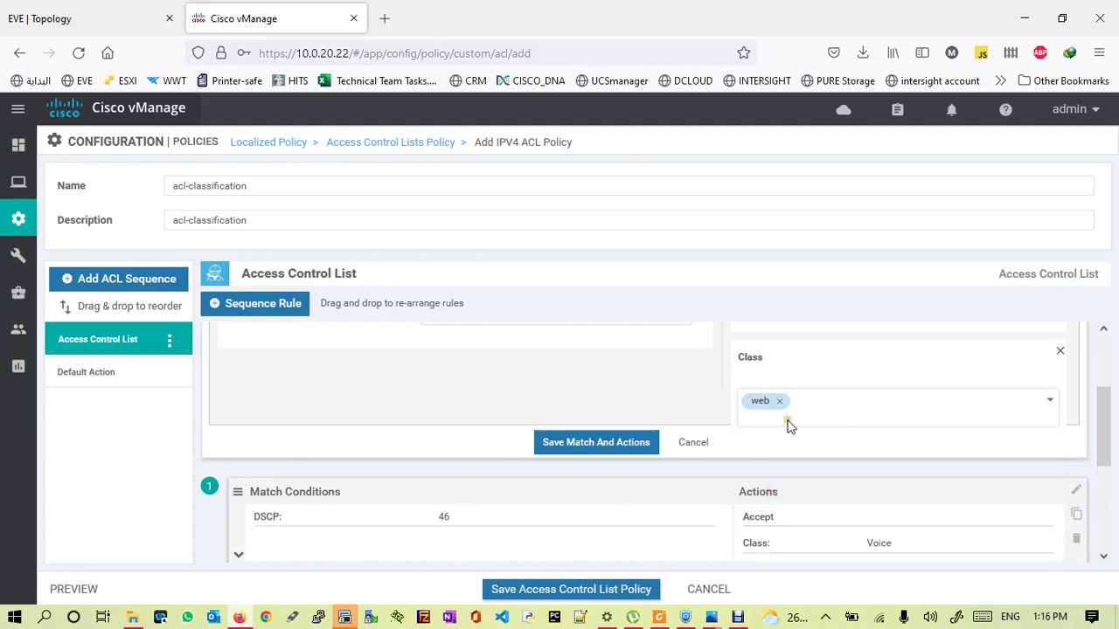
{"action": "left_click", "coordinate": [576, 444]}
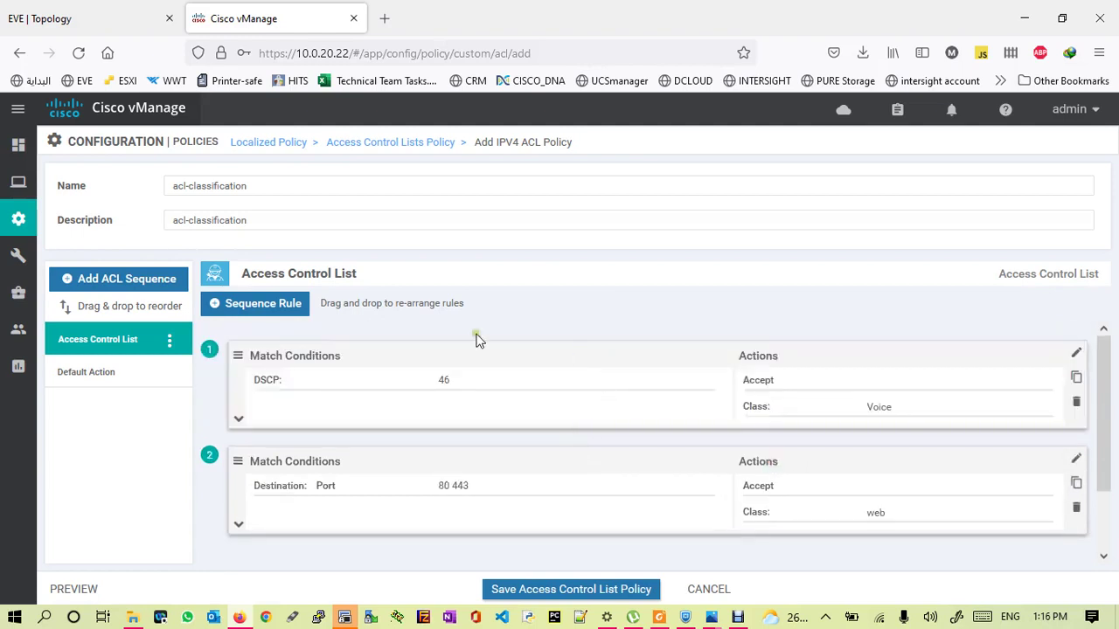
- Add a third rule whose action sets class besteffort
{"action": "left_click", "coordinate": [262, 306]}
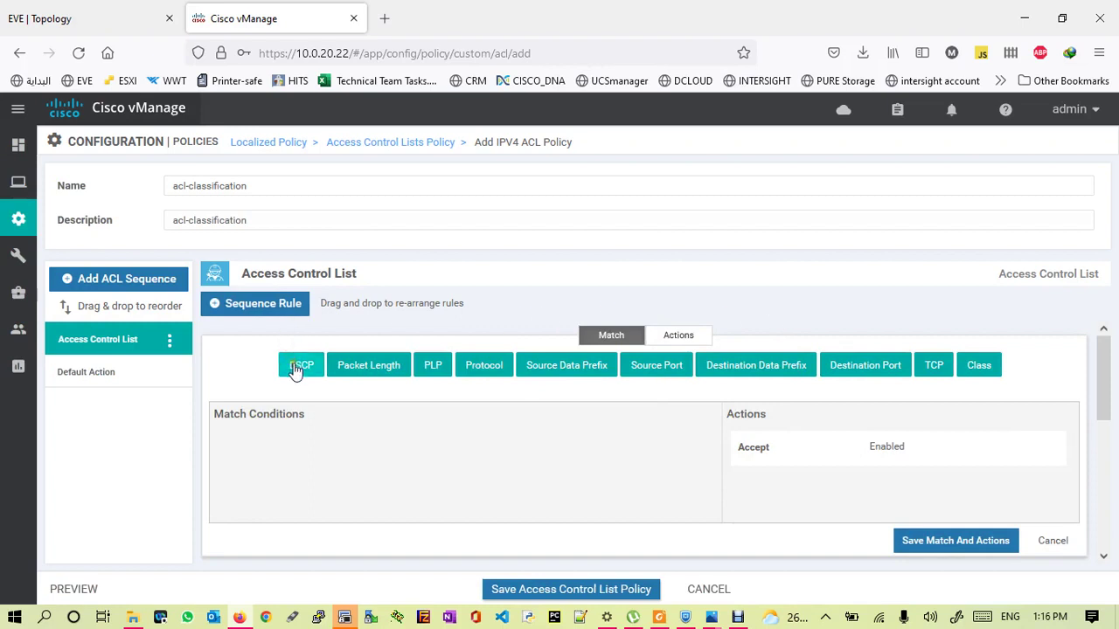
{"action": "left_click", "coordinate": [677, 339]}
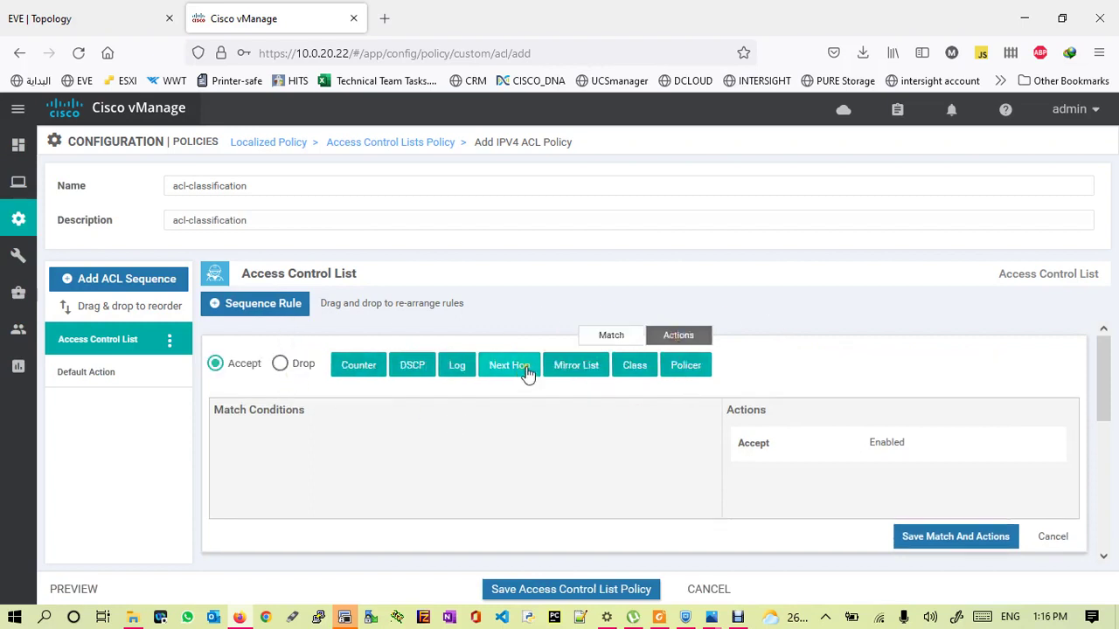
{"action": "left_click", "coordinate": [640, 366]}
{"action": "left_click", "coordinate": [800, 535]}
{"action": "left_click_drag", "start_coordinate": [1104, 385], "coordinate": [1104, 450]}
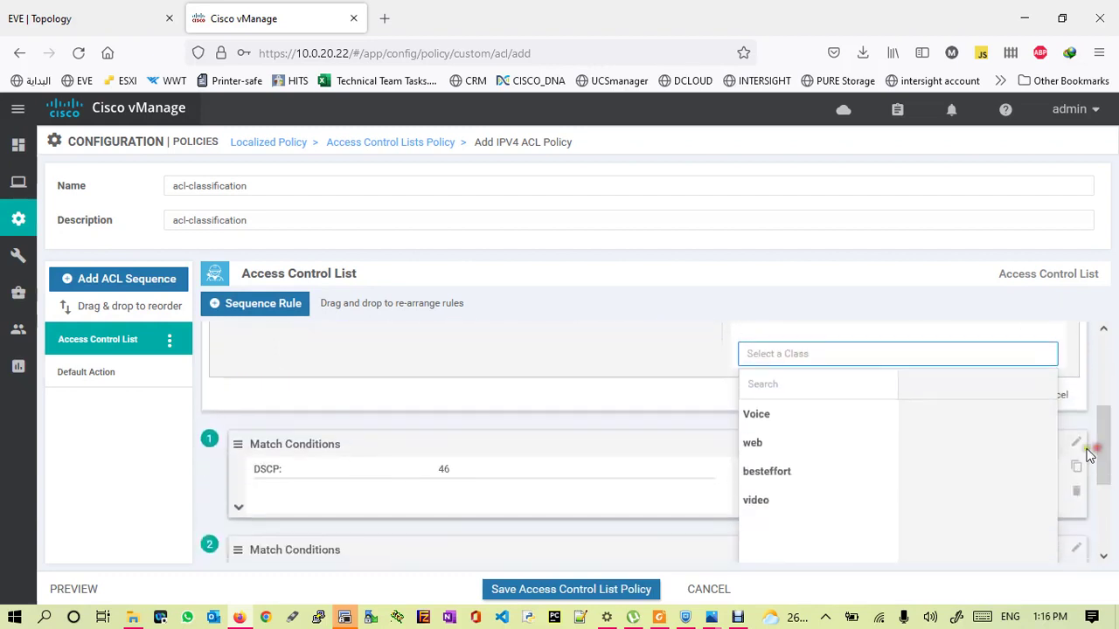
{"action": "left_click", "coordinate": [761, 470]}
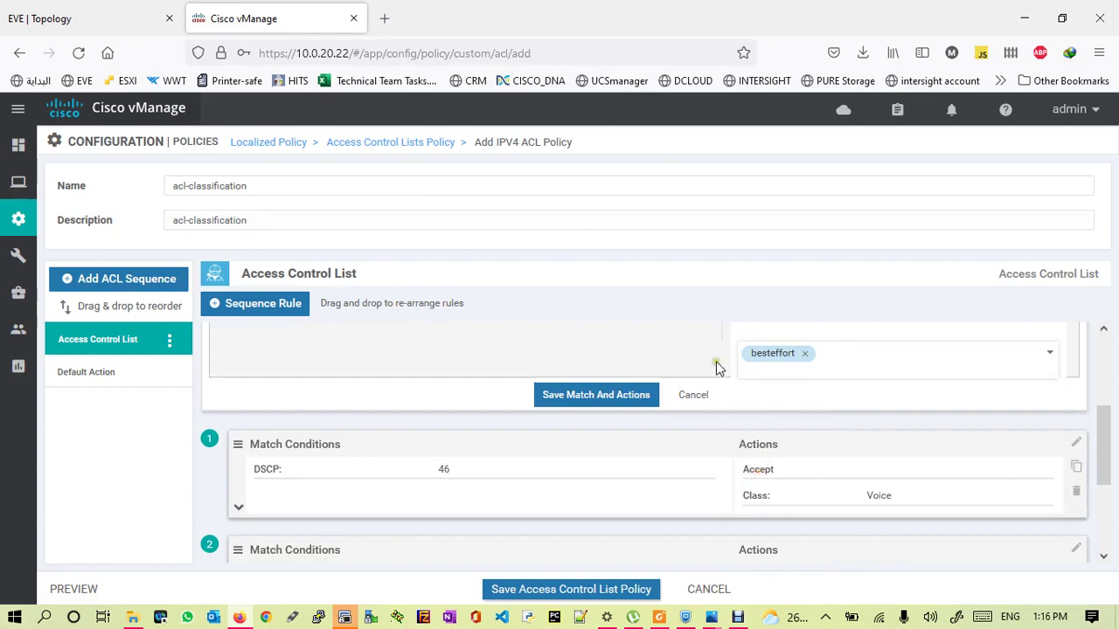
{"action": "left_click", "coordinate": [590, 393]}
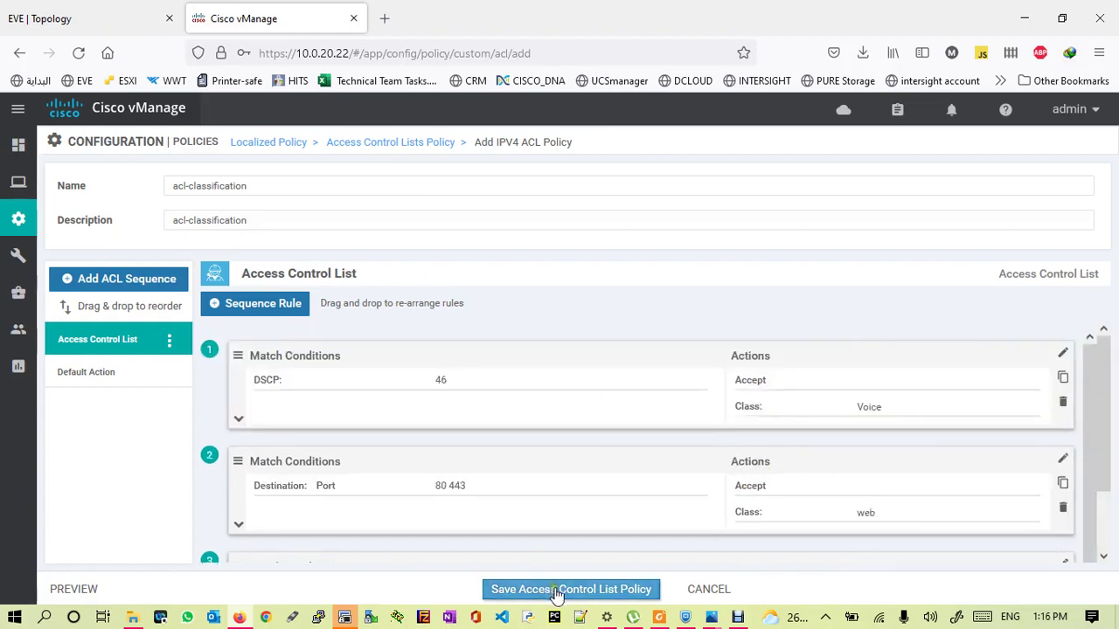
- Change the acl-classification default action to Accept and save the ACL policy
{"action": "left_click", "coordinate": [86, 374]}
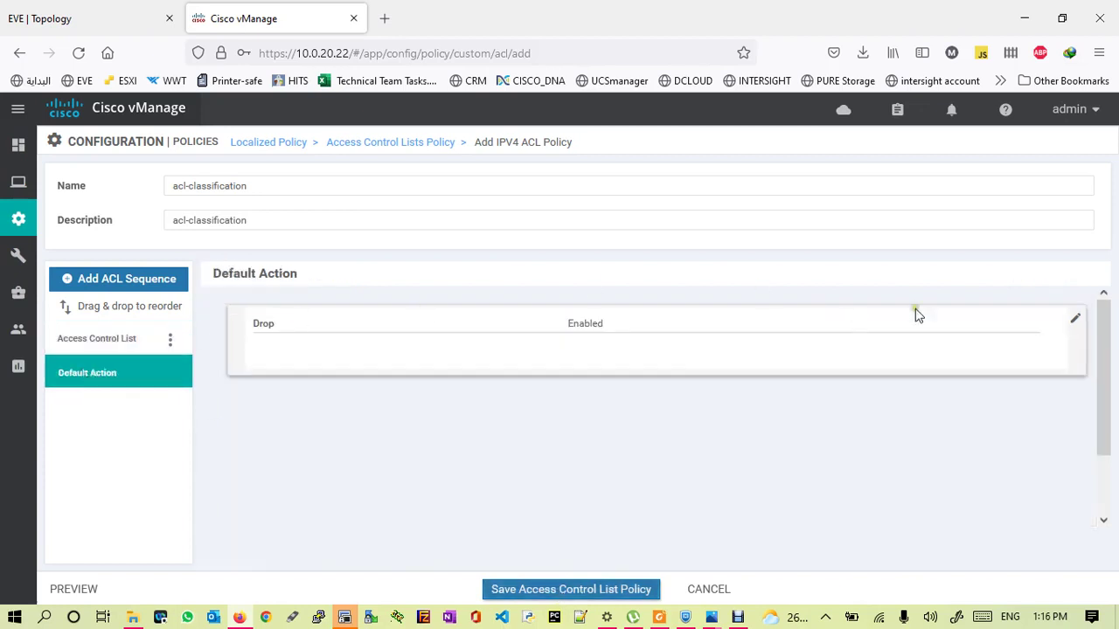
{"action": "left_click", "coordinate": [1075, 319]}
{"action": "left_click", "coordinate": [626, 341]}
{"action": "left_click", "coordinate": [953, 519]}
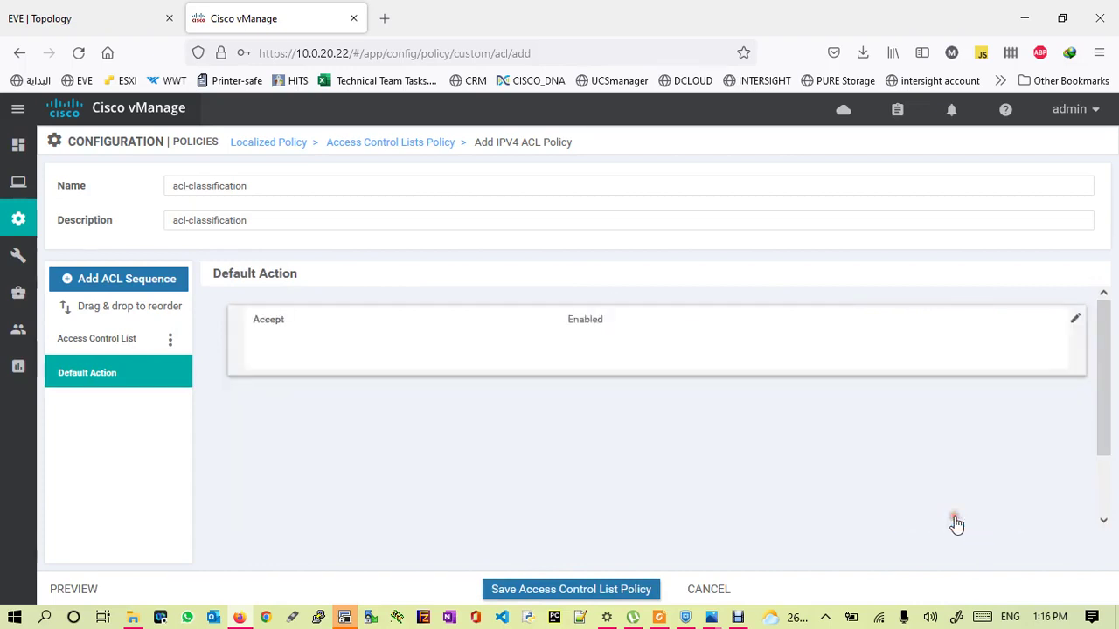
{"action": "left_click", "coordinate": [544, 592]}
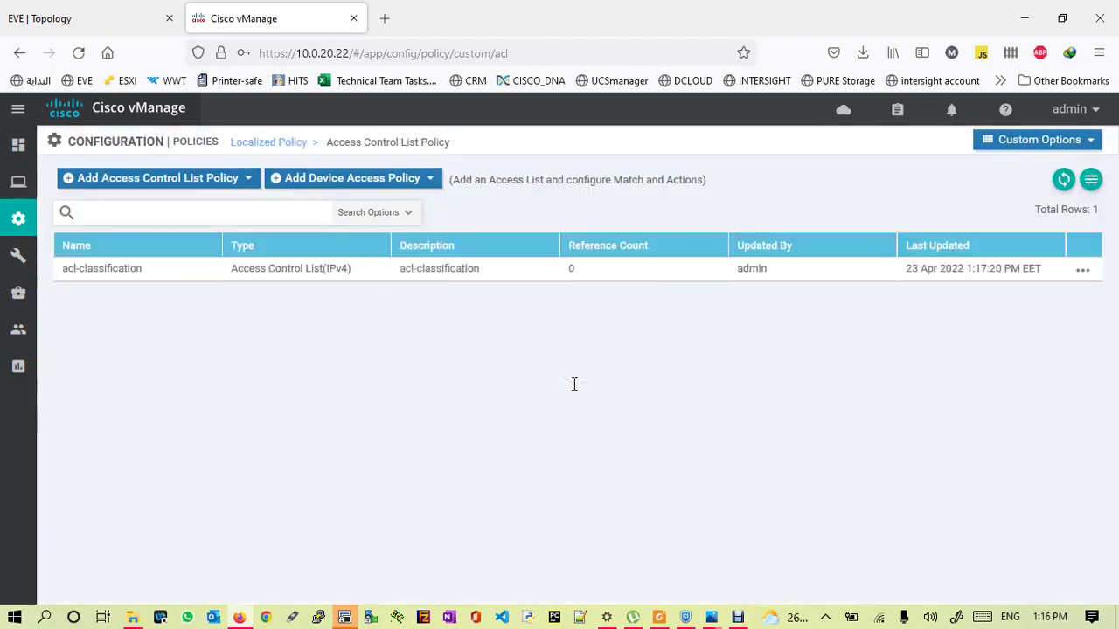
{"action": "left_click", "coordinate": [1050, 141]}
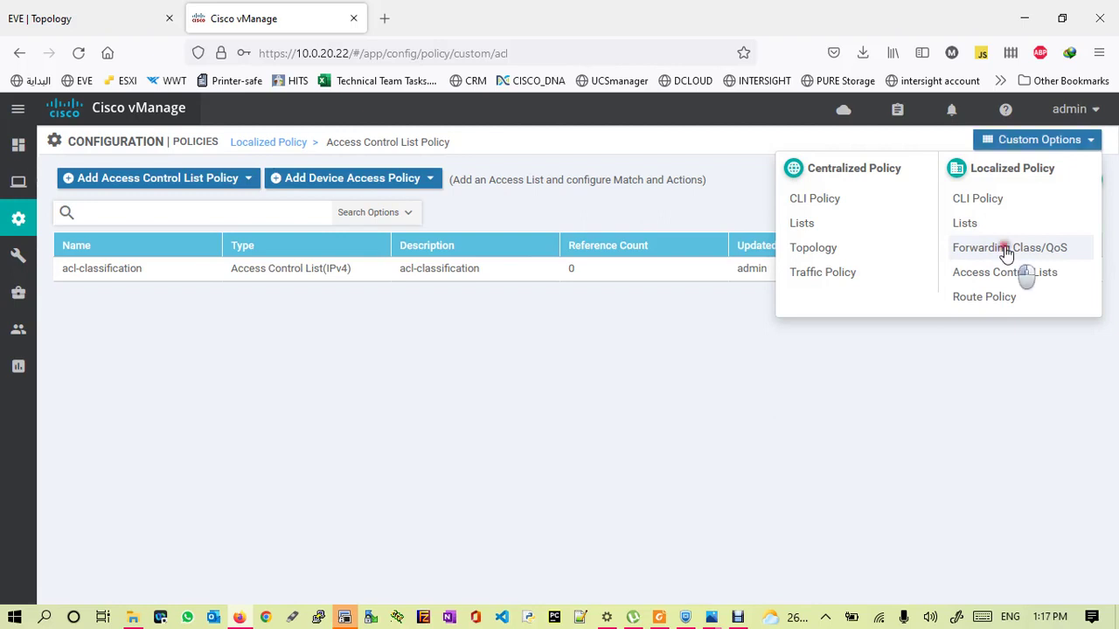
{"action": "left_click", "coordinate": [1006, 247]}
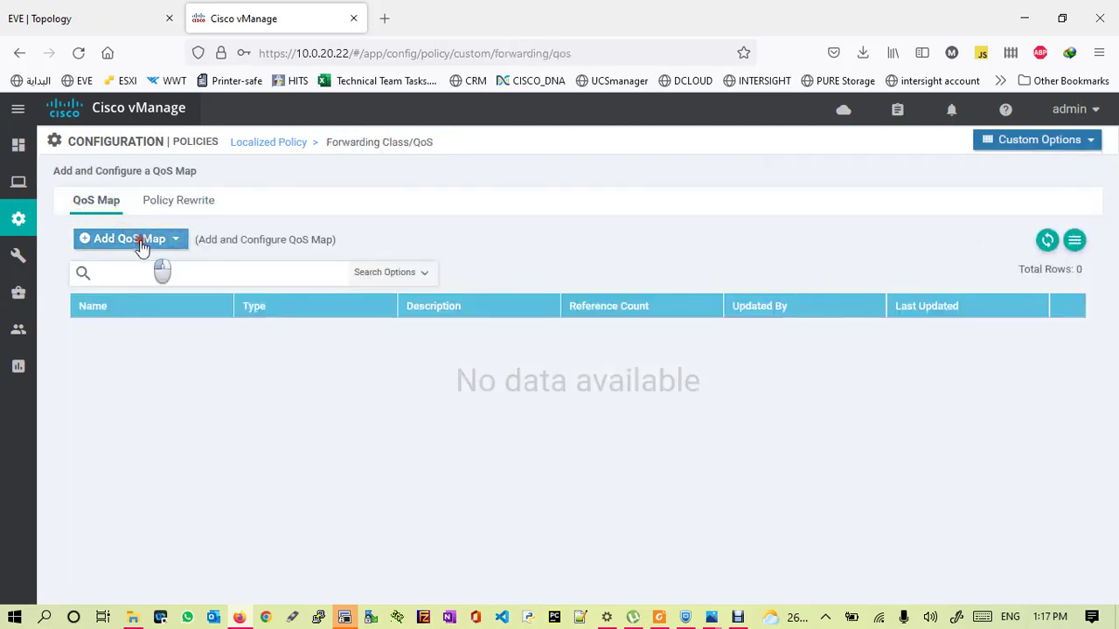
- Create a new QoS map named qos-queue-map with description qos-queue-map
{"action": "left_click", "coordinate": [124, 239]}
{"action": "left_click", "coordinate": [112, 267]}
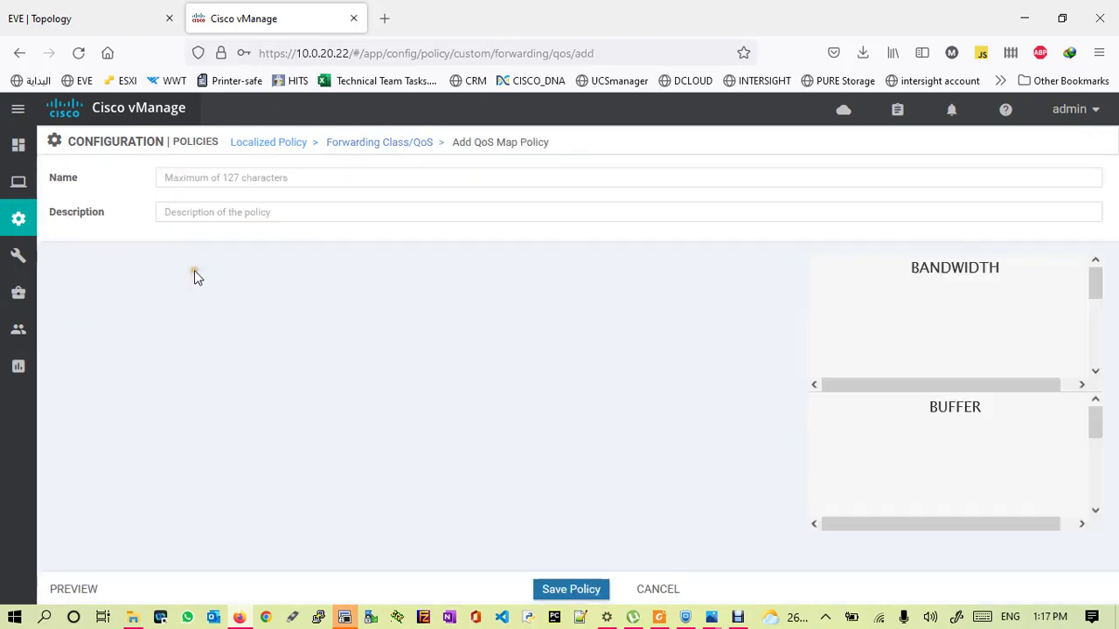
{"action": "type", "text": "qos-queue-map"}
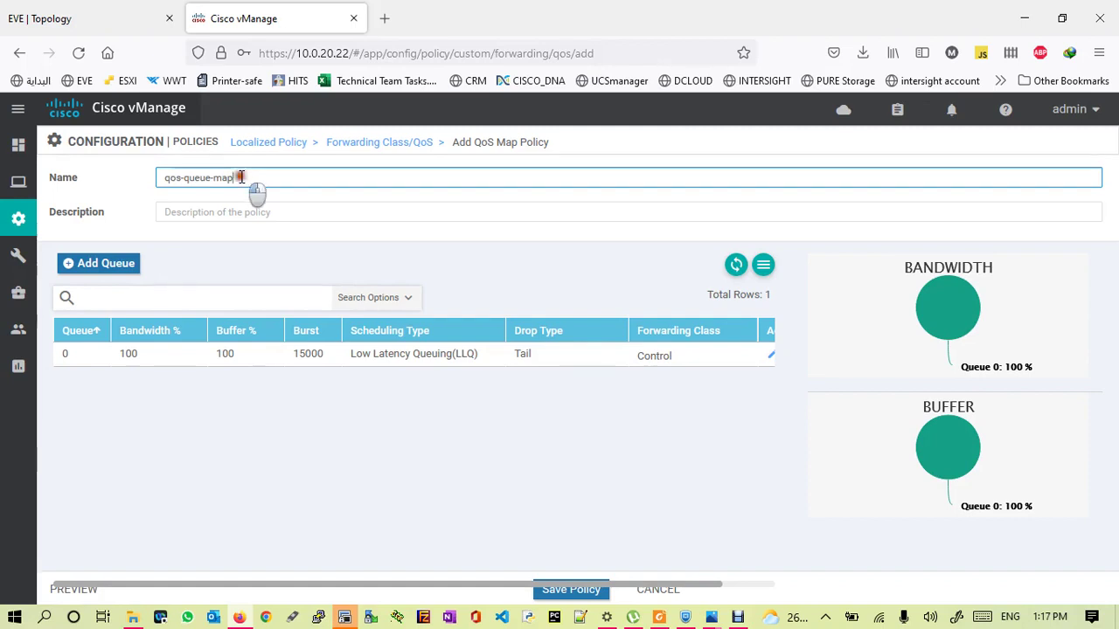
{"action": "left_click_drag", "start_coordinate": [248, 180], "coordinate": [140, 185]}
{"action": "key", "text": "ctrl+c"}
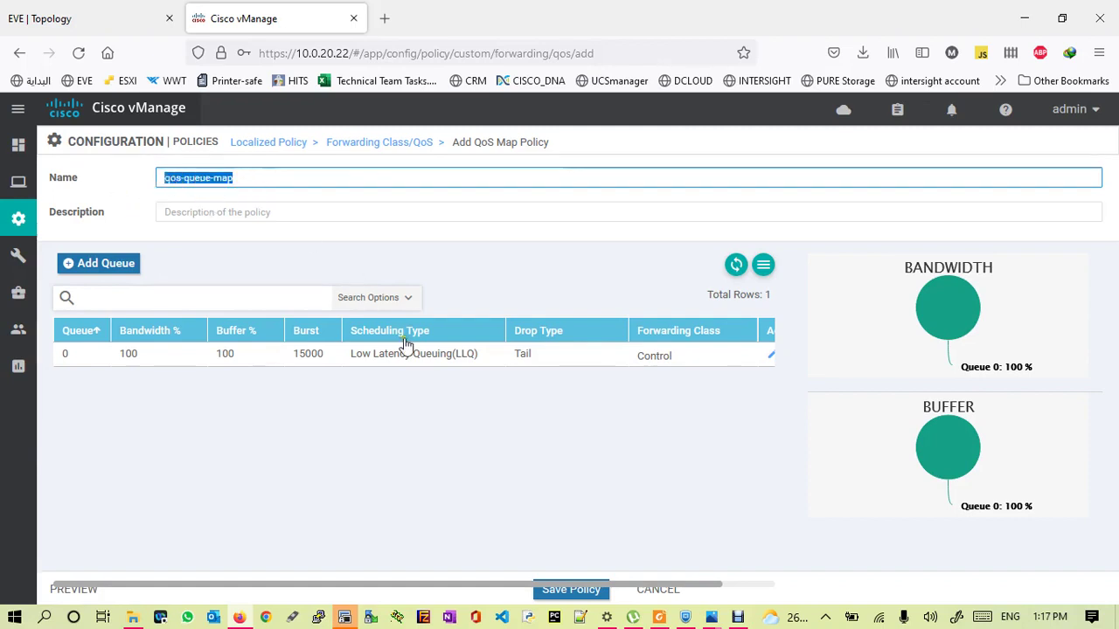
{"action": "left_click", "coordinate": [46, 617]}
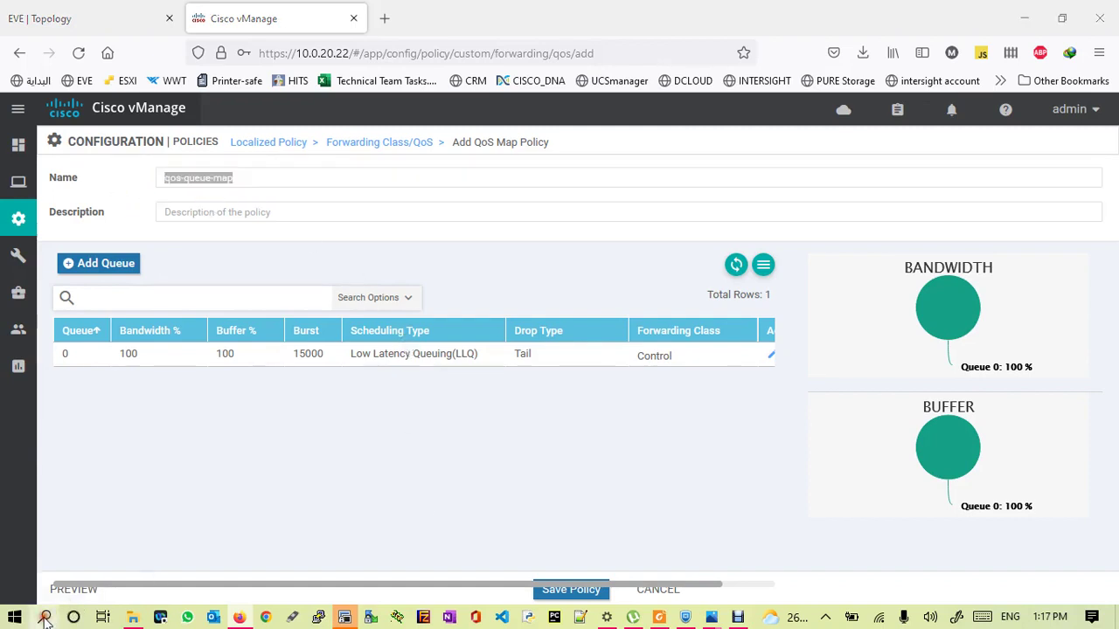
{"action": "type", "text": "not"}
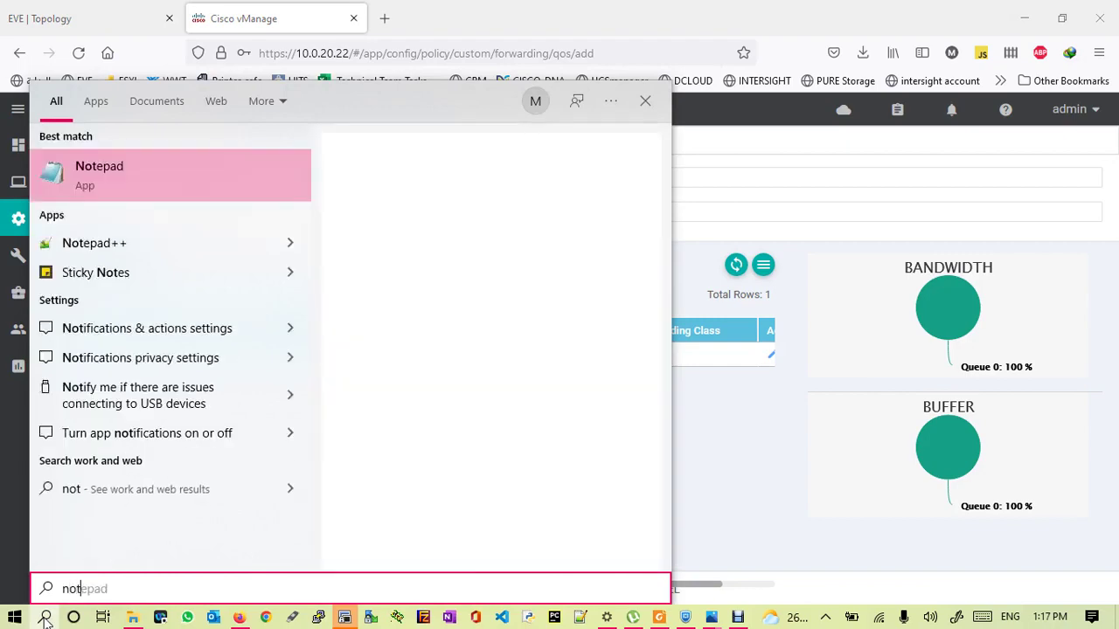
{"action": "key", "text": "Return"}
{"action": "key", "text": "Return"}
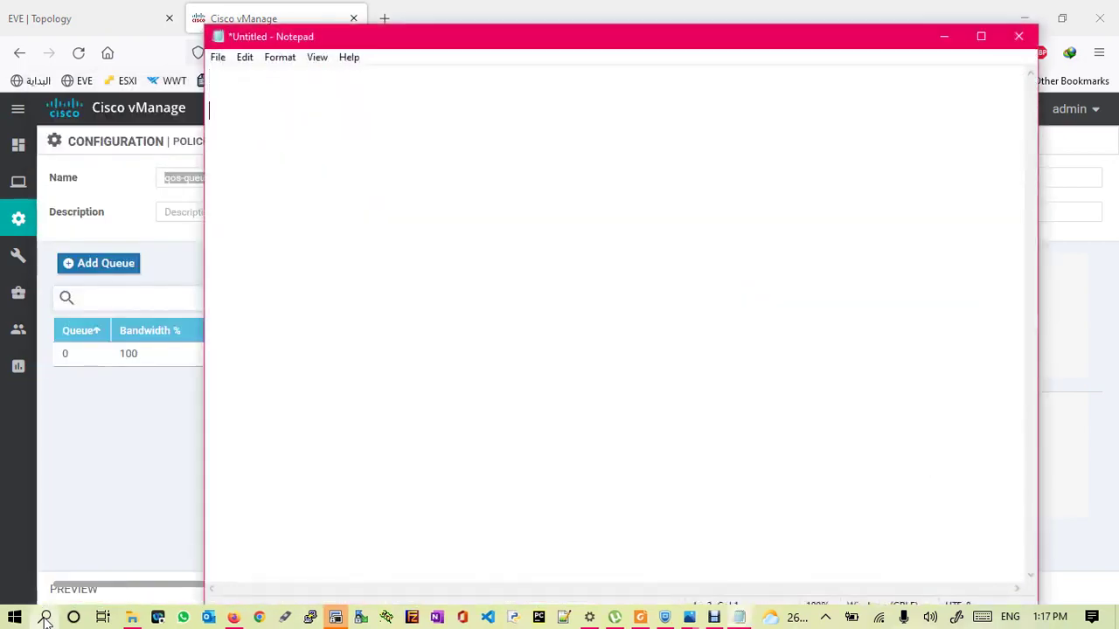
{"action": "key", "text": "ctrl+v"}
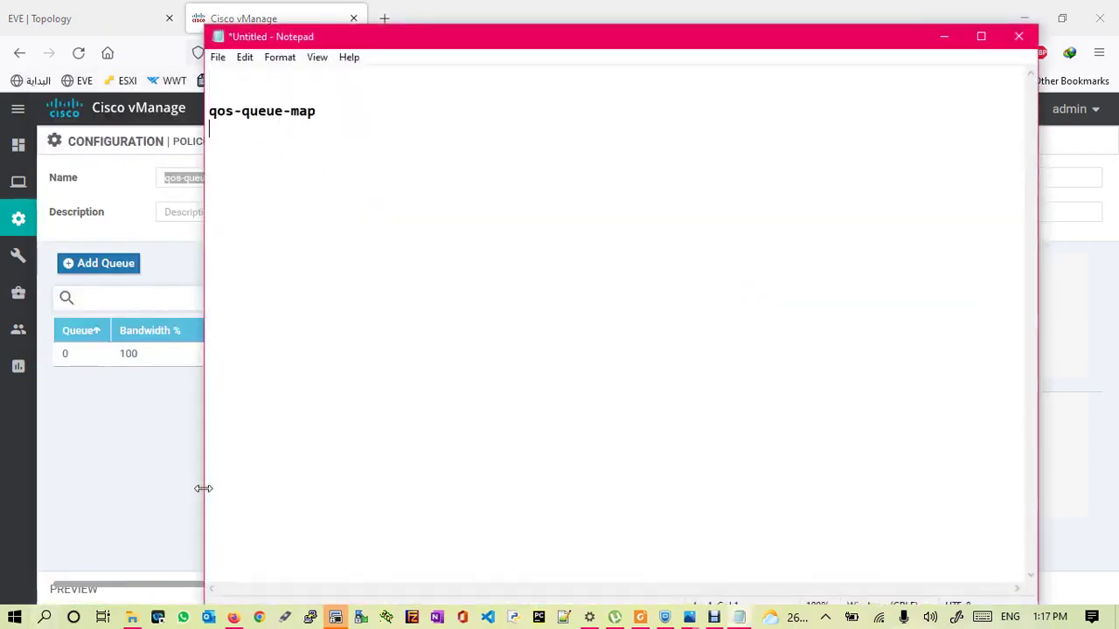
{"action": "left_click", "coordinate": [177, 213]}
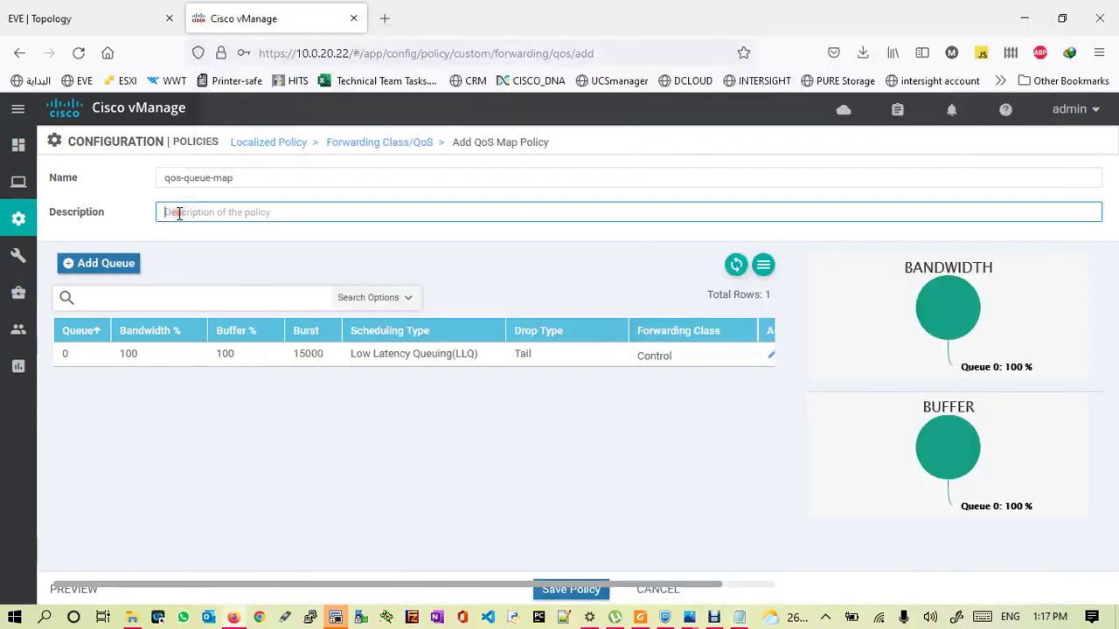
{"action": "key", "text": "ctrl+v"}
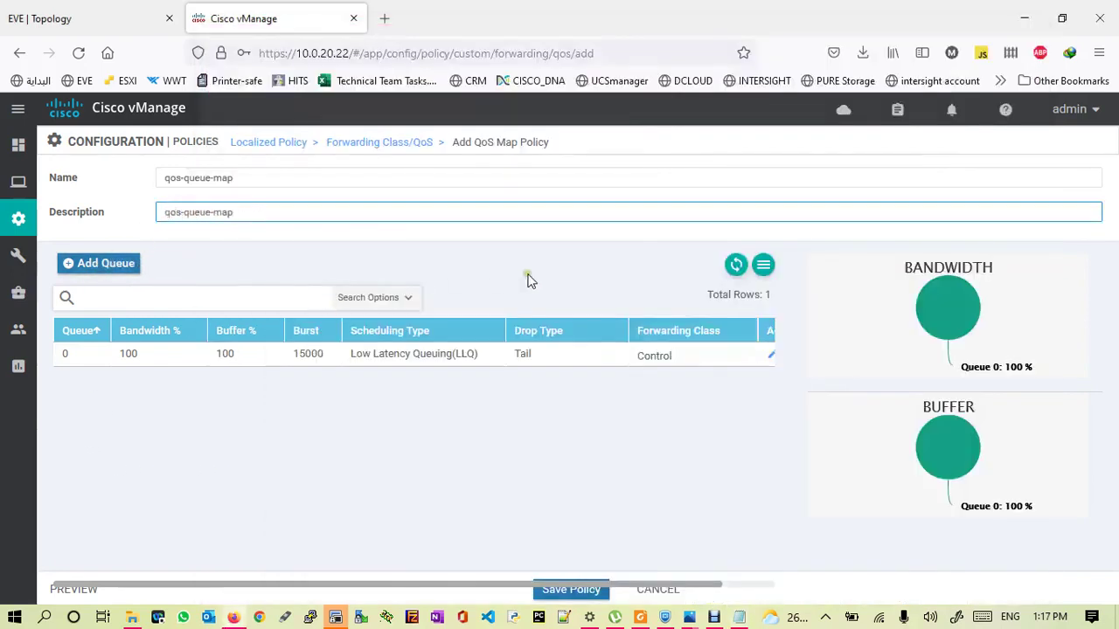
{"action": "left_click", "coordinate": [66, 355]}
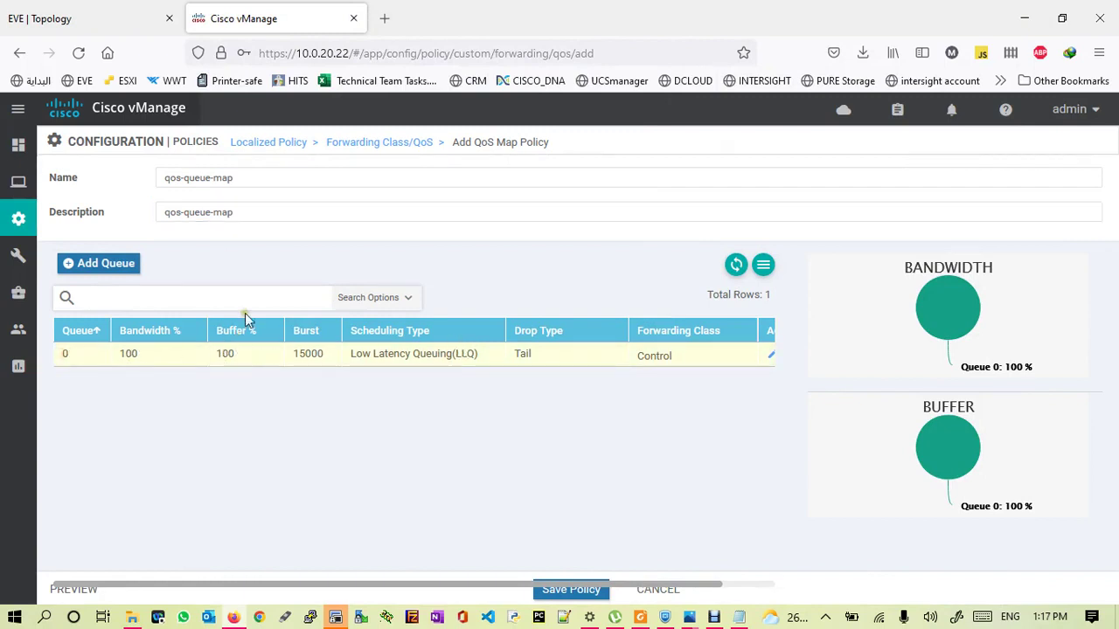
{"action": "left_click", "coordinate": [91, 265]}
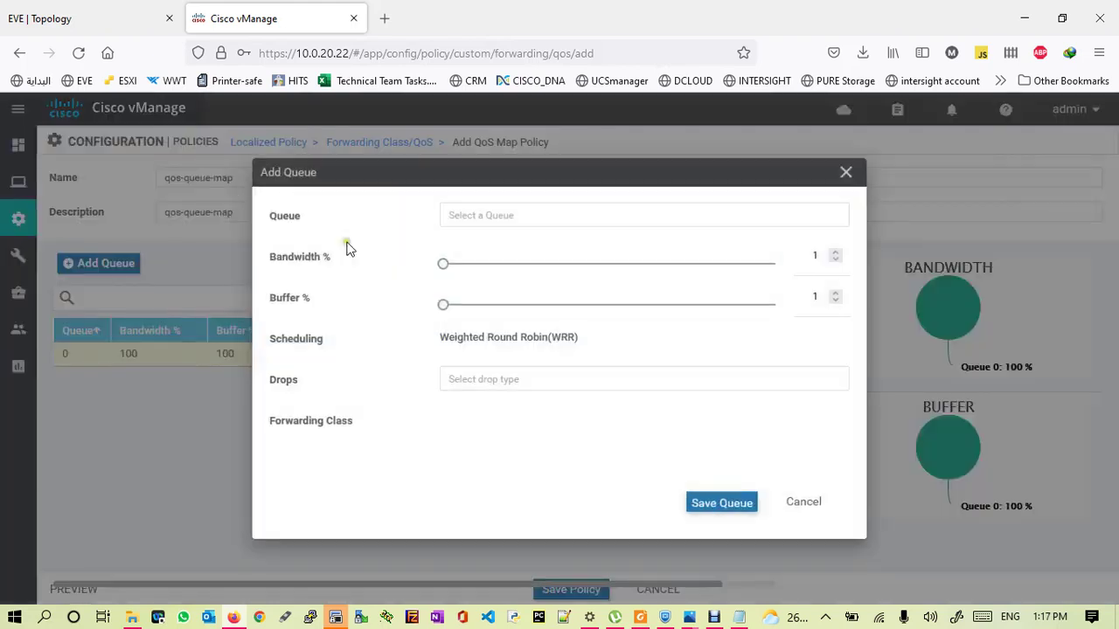
- Add queue 1 with 30% bandwidth, 30% buffer and Random Early drops
{"action": "left_click", "coordinate": [483, 217]}
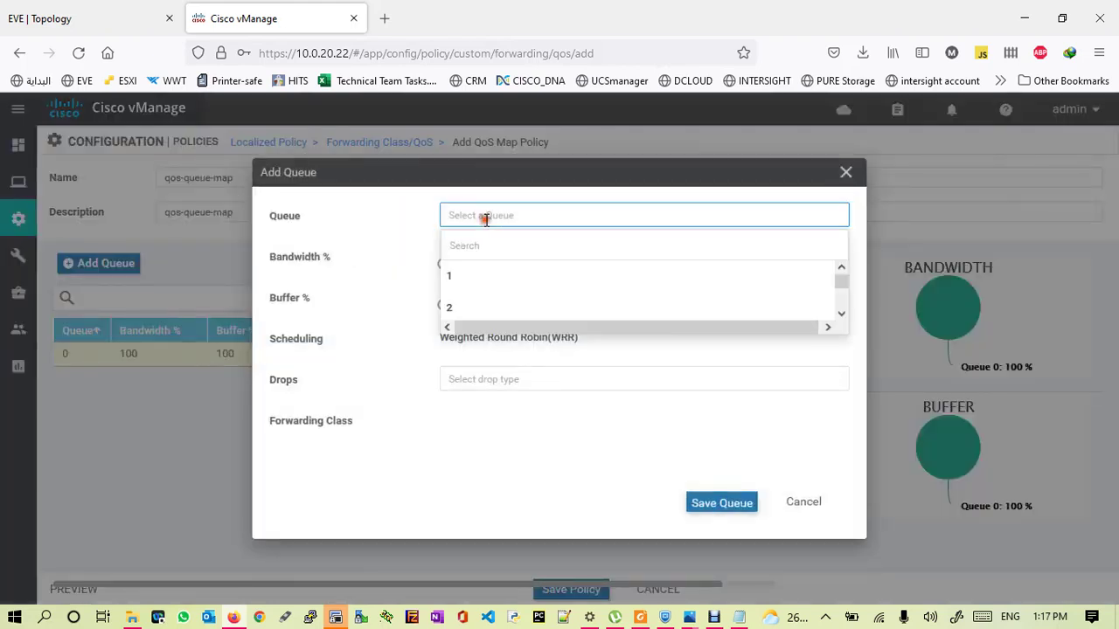
{"action": "left_click", "coordinate": [453, 277]}
{"action": "left_click", "coordinate": [463, 219]}
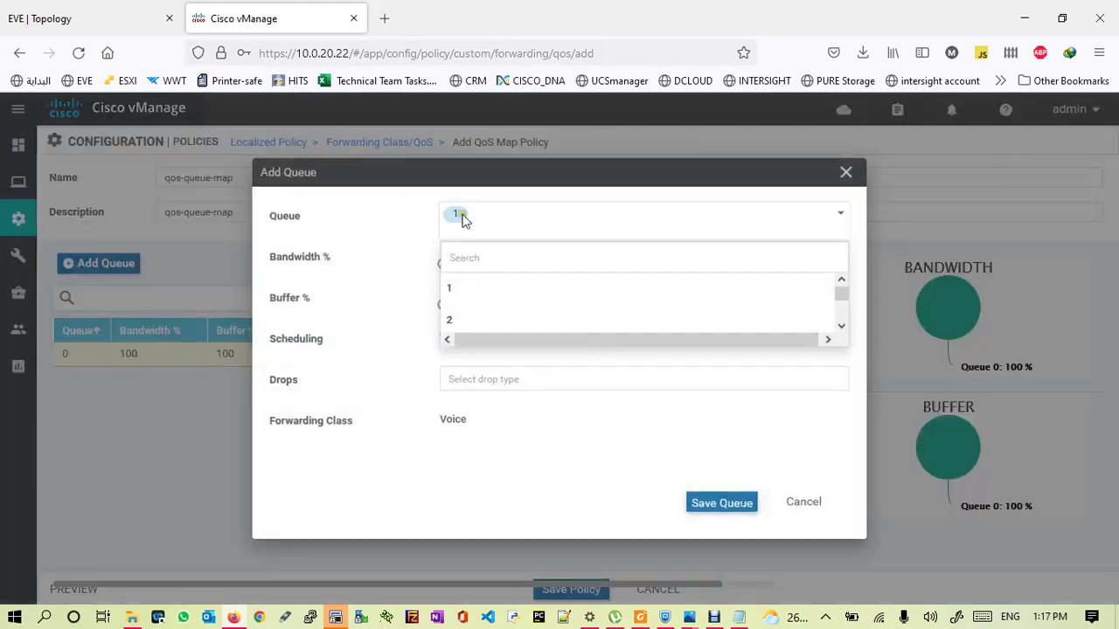
{"action": "left_click", "coordinate": [393, 354]}
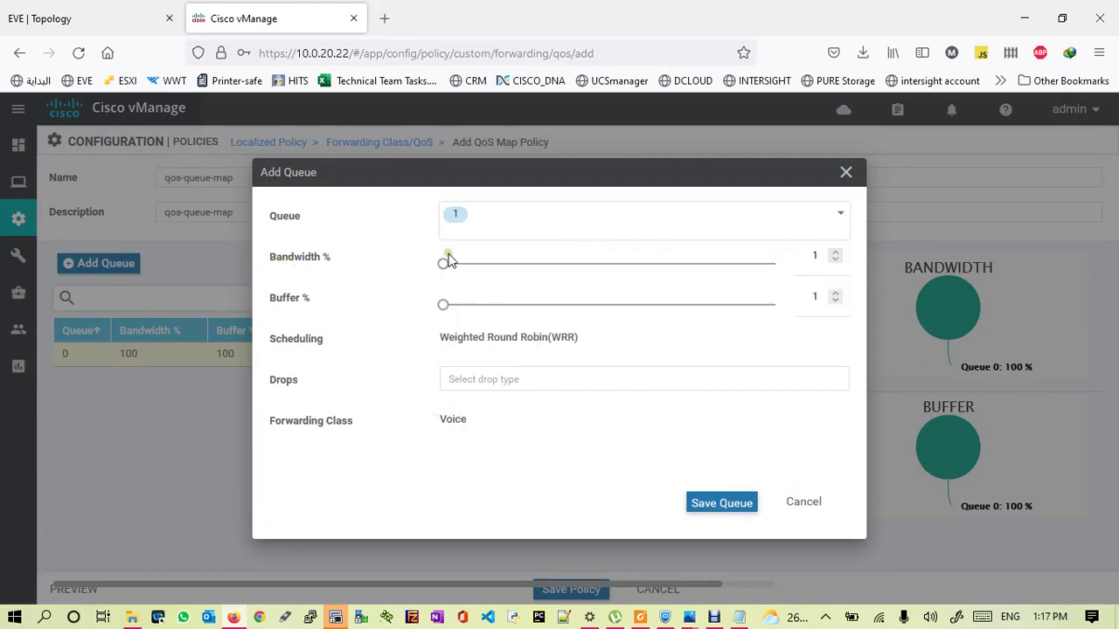
{"action": "left_click_drag", "start_coordinate": [443, 267], "coordinate": [542, 269]}
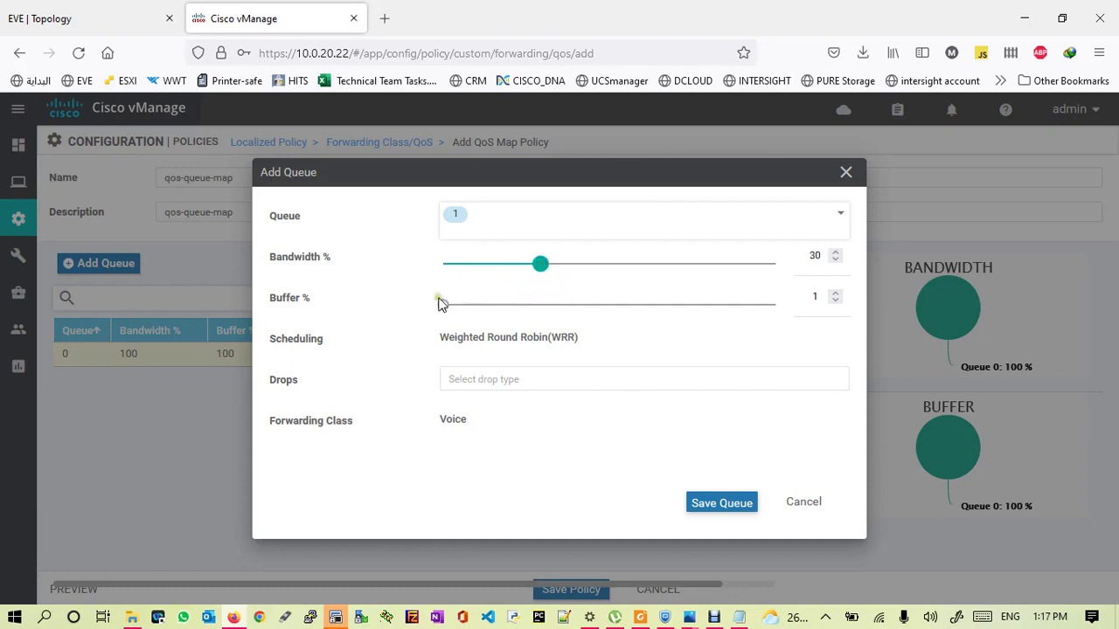
{"action": "left_click_drag", "start_coordinate": [444, 304], "coordinate": [539, 297]}
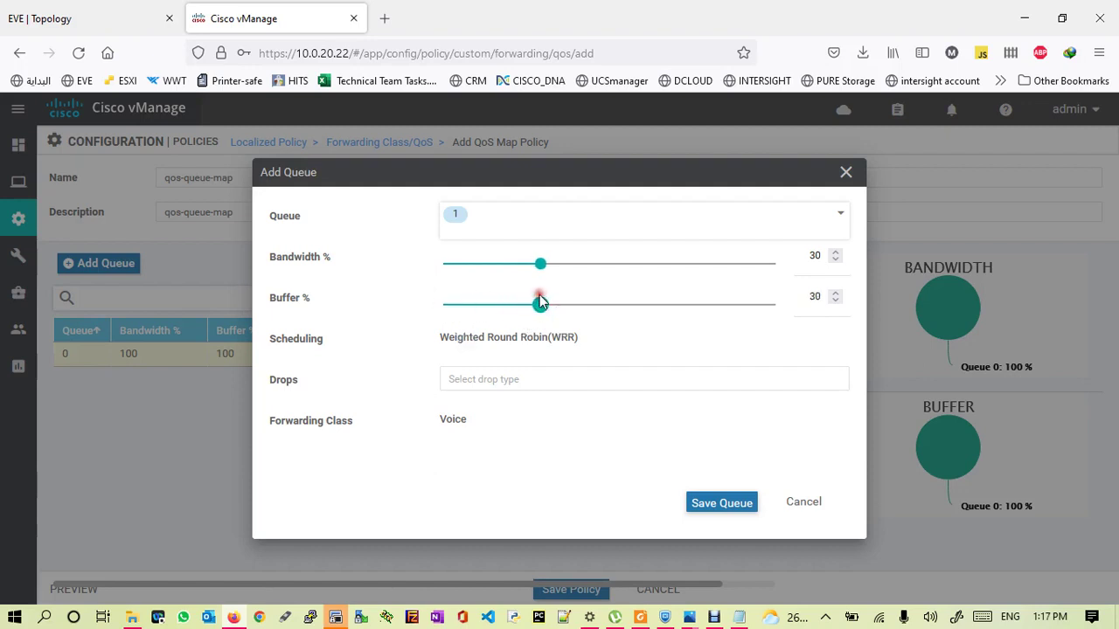
{"action": "left_click", "coordinate": [497, 380]}
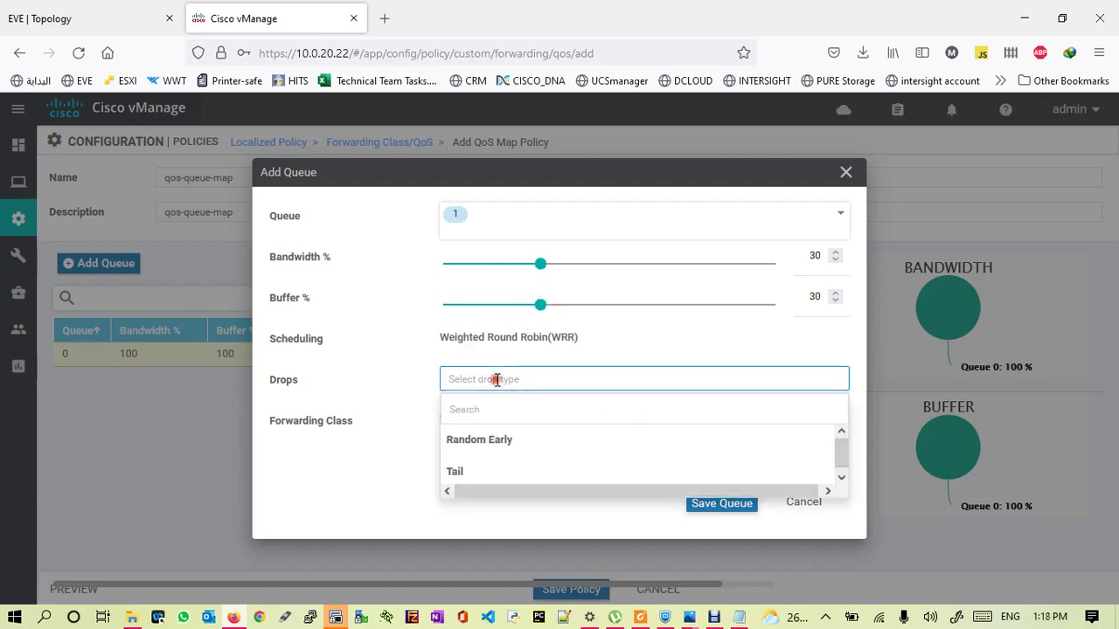
{"action": "left_click", "coordinate": [486, 443]}
{"action": "left_click", "coordinate": [718, 504]}
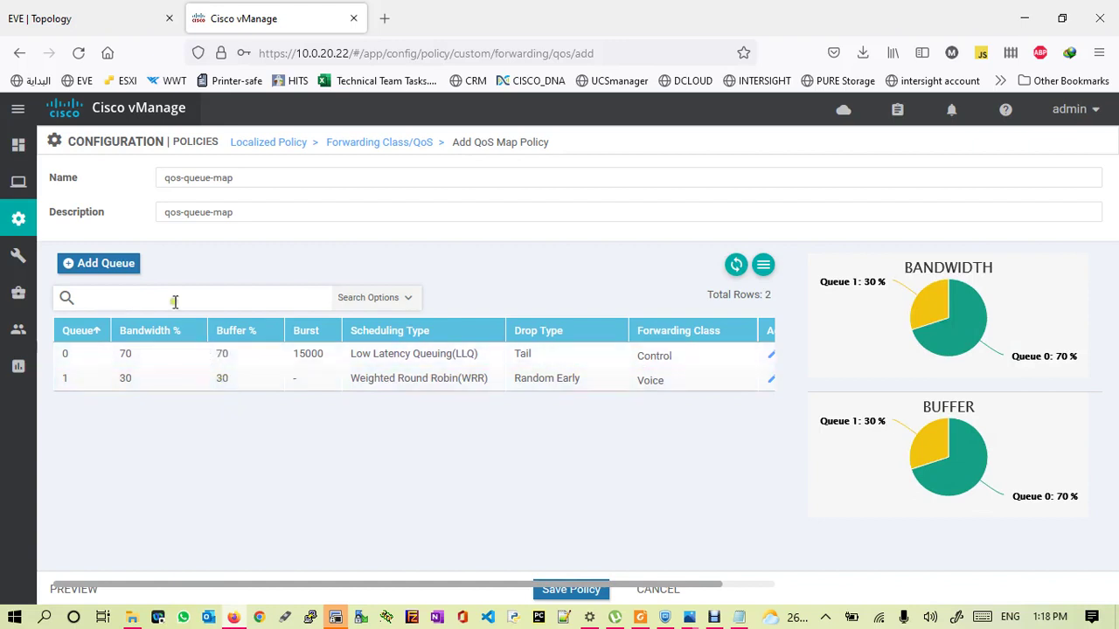
- Add queue 2 with 20% bandwidth, 20% buffer and Tail drops
{"action": "left_click", "coordinate": [87, 263]}
{"action": "left_click", "coordinate": [459, 217]}
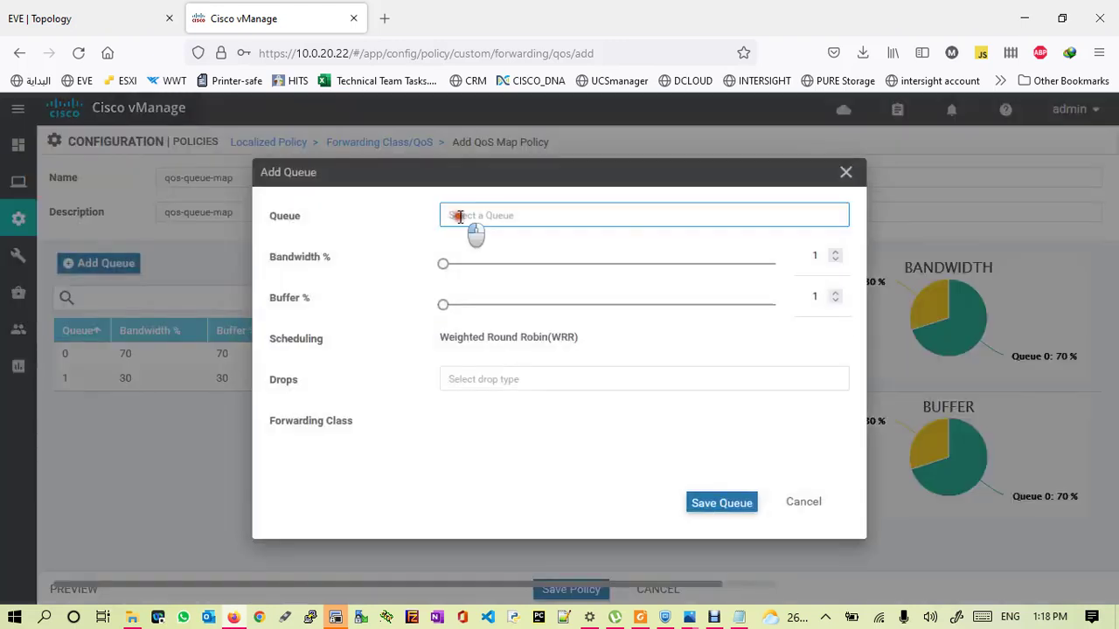
{"action": "left_click", "coordinate": [842, 315]}
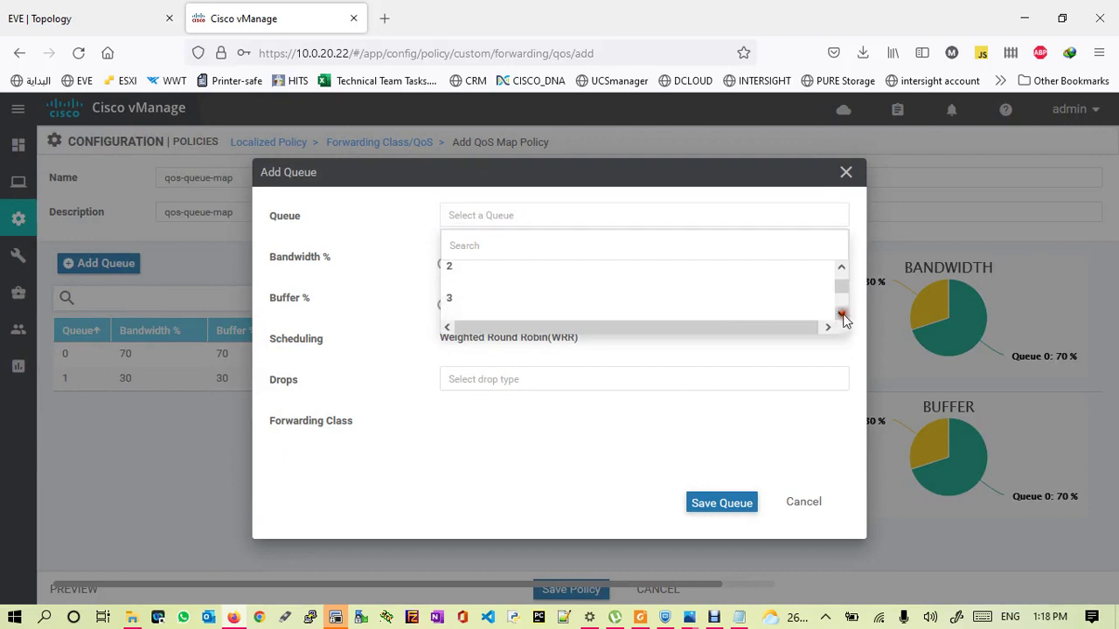
{"action": "left_click", "coordinate": [450, 268]}
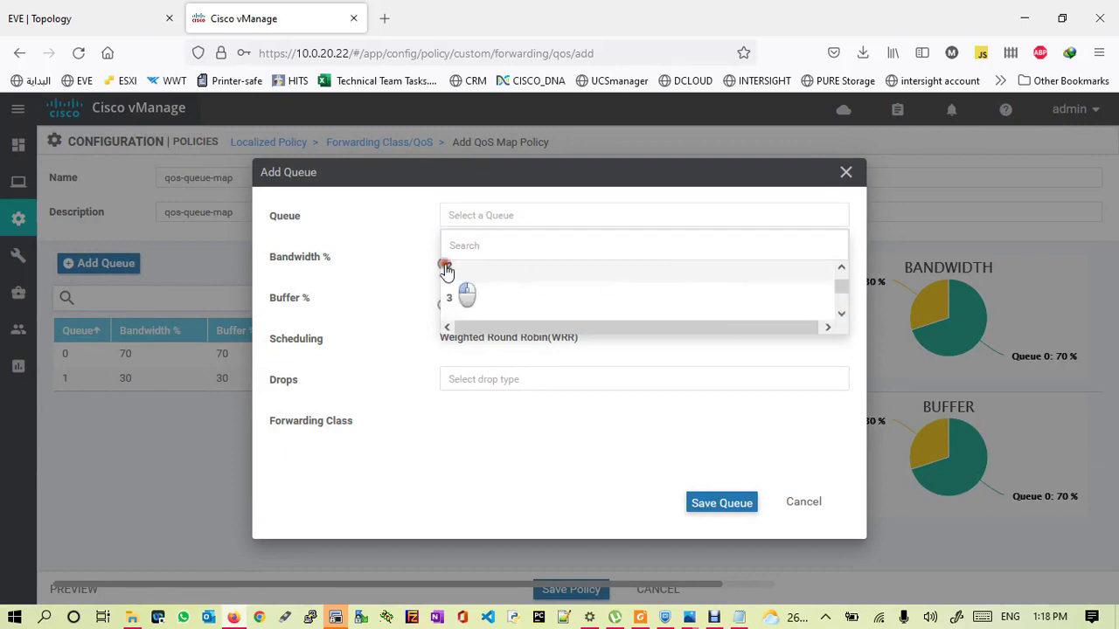
{"action": "left_click", "coordinate": [451, 267]}
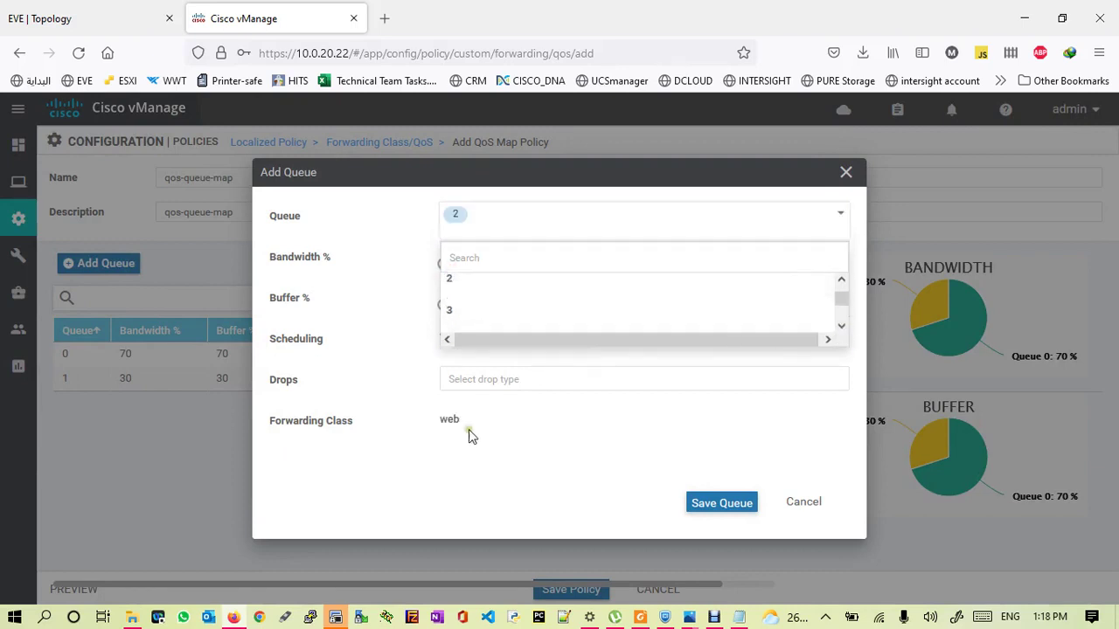
{"action": "left_click", "coordinate": [376, 346]}
{"action": "left_click", "coordinate": [443, 264]}
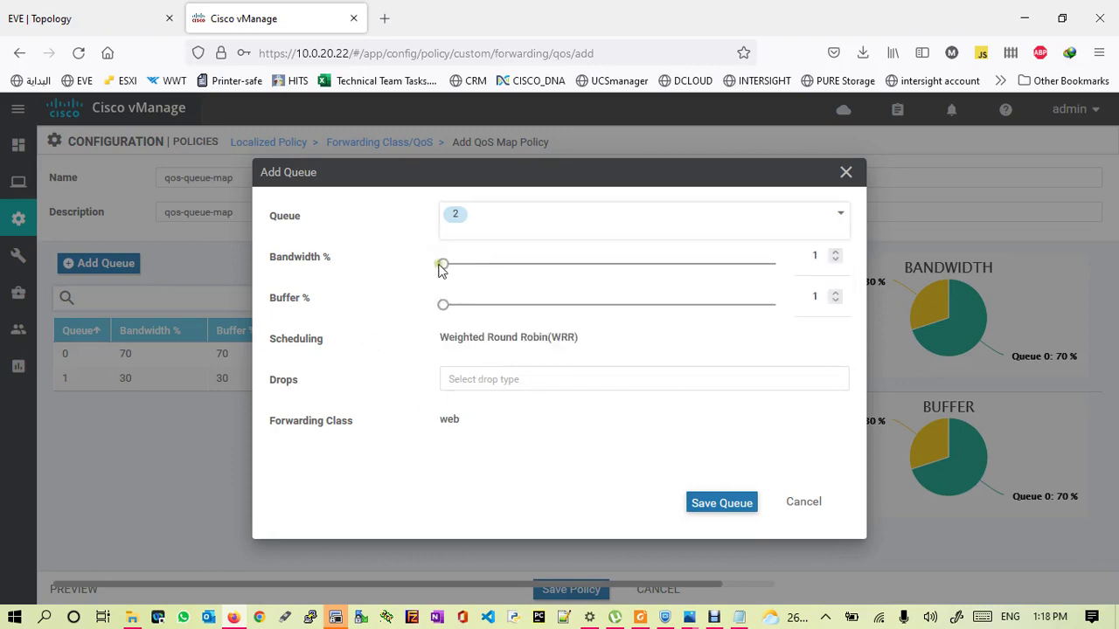
{"action": "left_click_drag", "start_coordinate": [455, 266], "coordinate": [507, 264]}
{"action": "left_click_drag", "start_coordinate": [443, 304], "coordinate": [507, 304]}
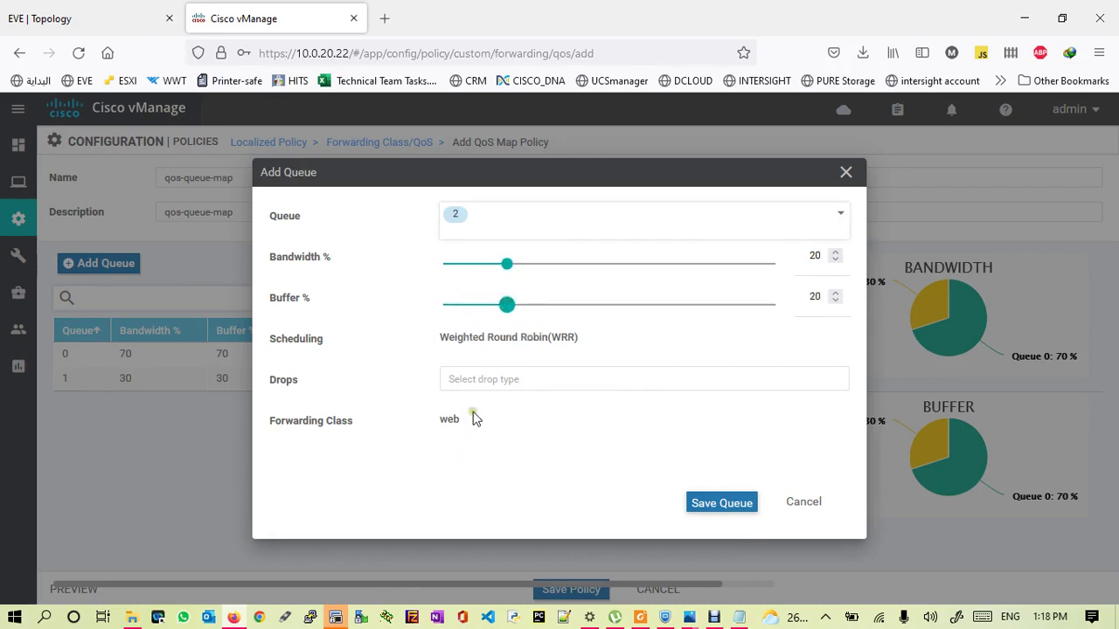
{"action": "left_click", "coordinate": [488, 382]}
{"action": "left_click", "coordinate": [485, 468]}
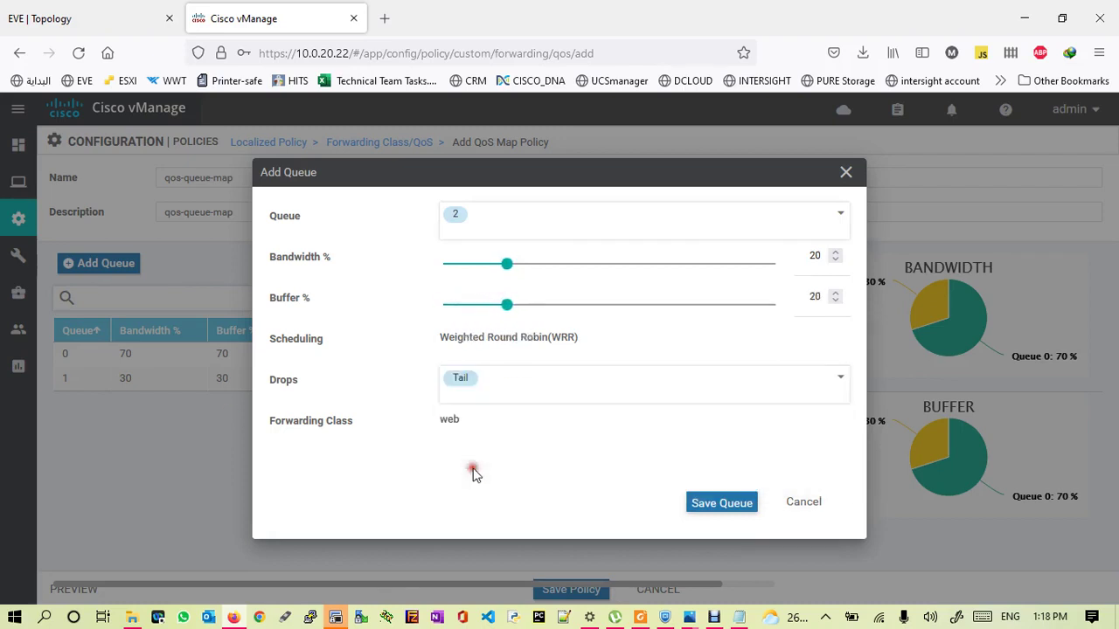
{"action": "left_click", "coordinate": [723, 503]}
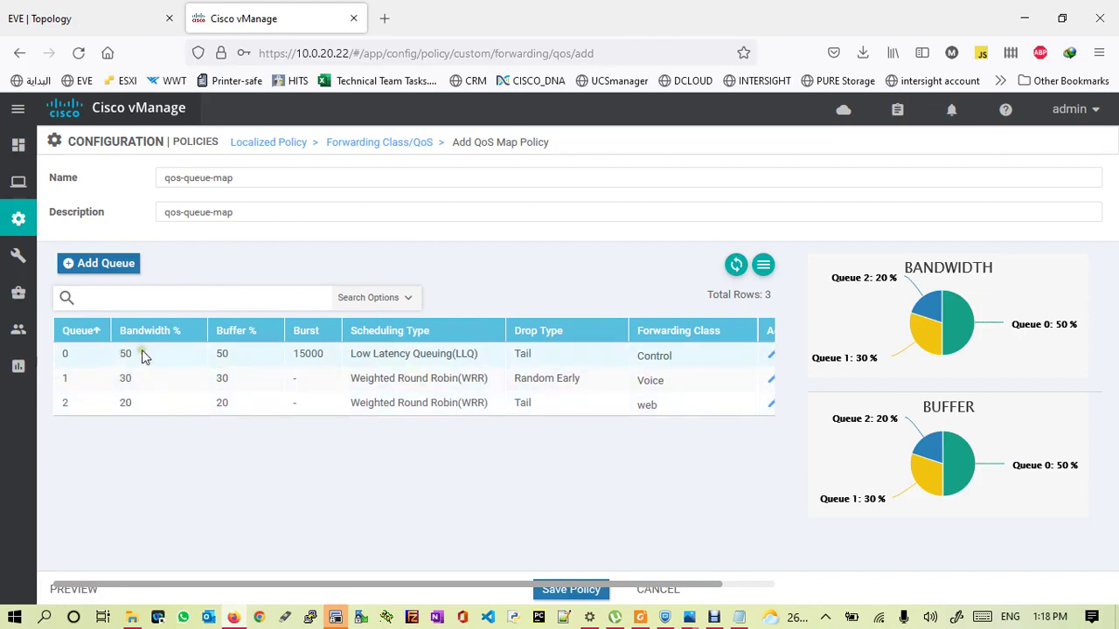
- Add queue 4 with 15% bandwidth and buffer and Tail drops, then save qos-queue-map
{"action": "left_click", "coordinate": [81, 268]}
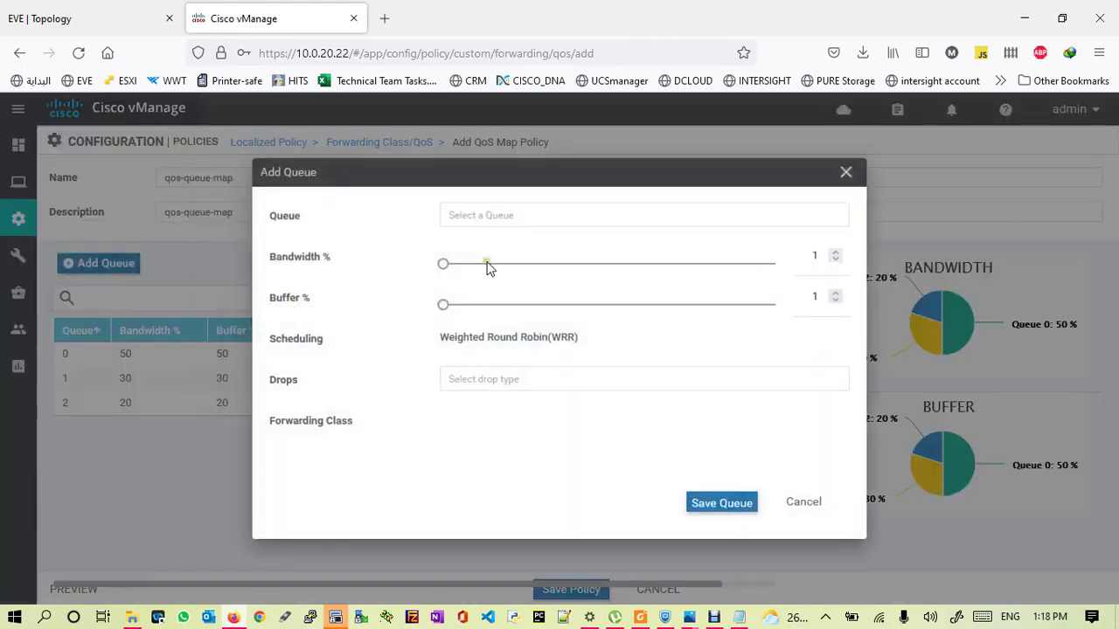
{"action": "left_click", "coordinate": [452, 215]}
{"action": "left_click", "coordinate": [843, 315]}
{"action": "left_click", "coordinate": [453, 291]}
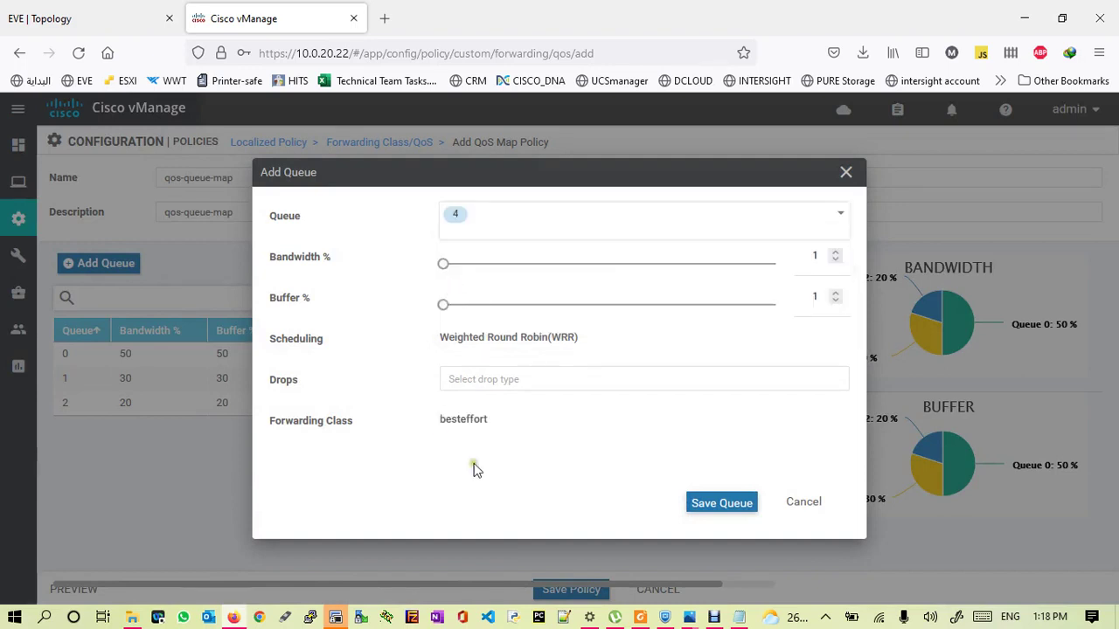
{"action": "left_click_drag", "start_coordinate": [445, 266], "coordinate": [489, 270]}
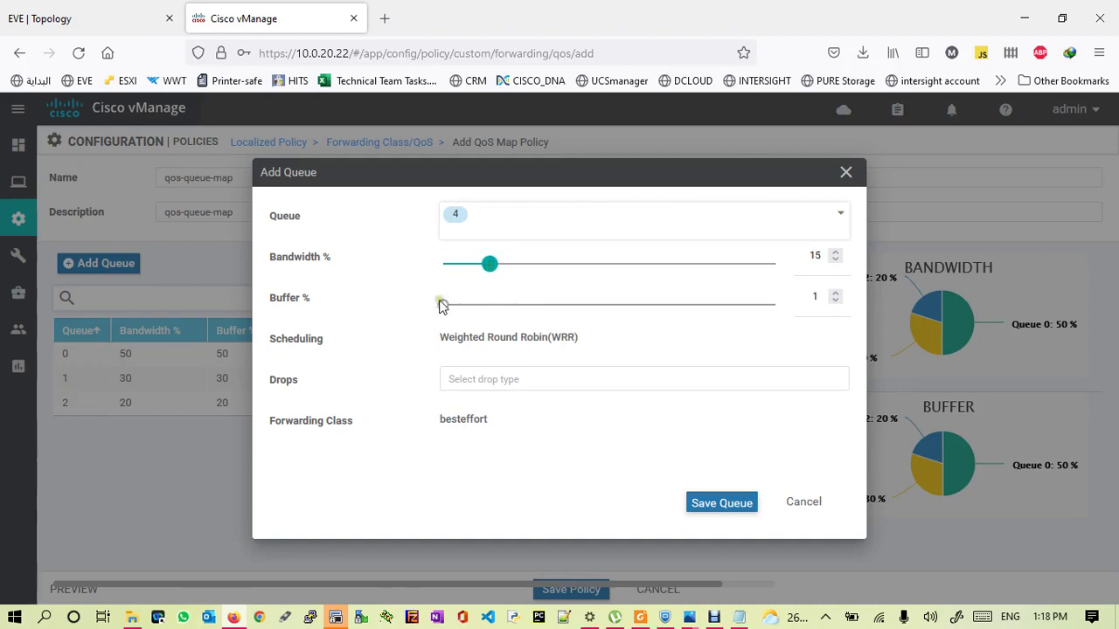
{"action": "left_click_drag", "start_coordinate": [444, 306], "coordinate": [491, 306]}
{"action": "left_click", "coordinate": [519, 379]}
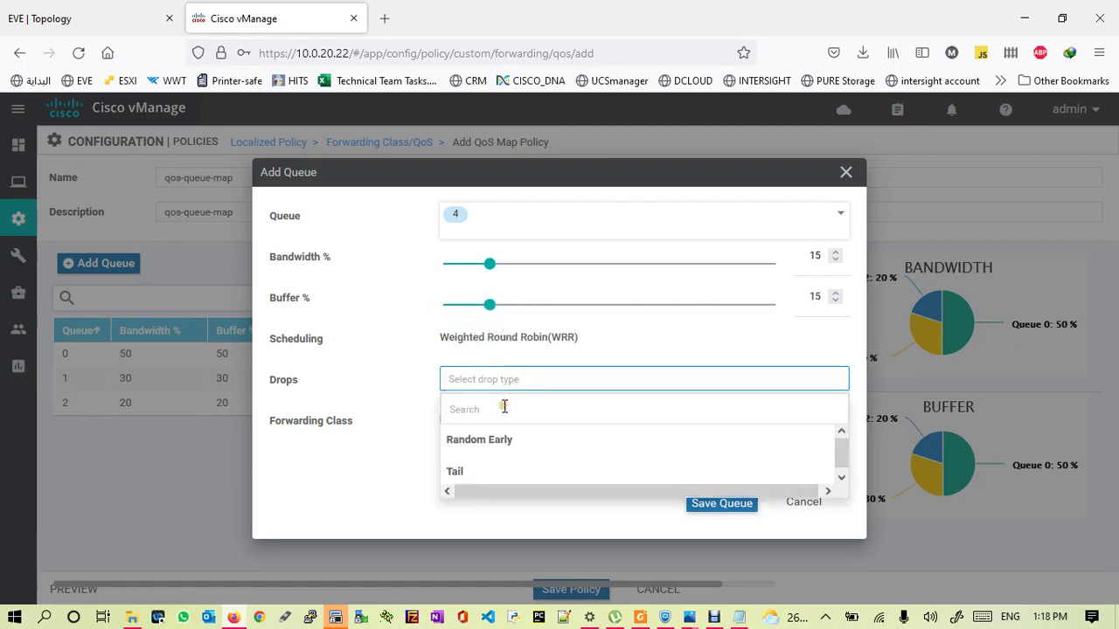
{"action": "left_click", "coordinate": [458, 472]}
{"action": "left_click", "coordinate": [709, 504]}
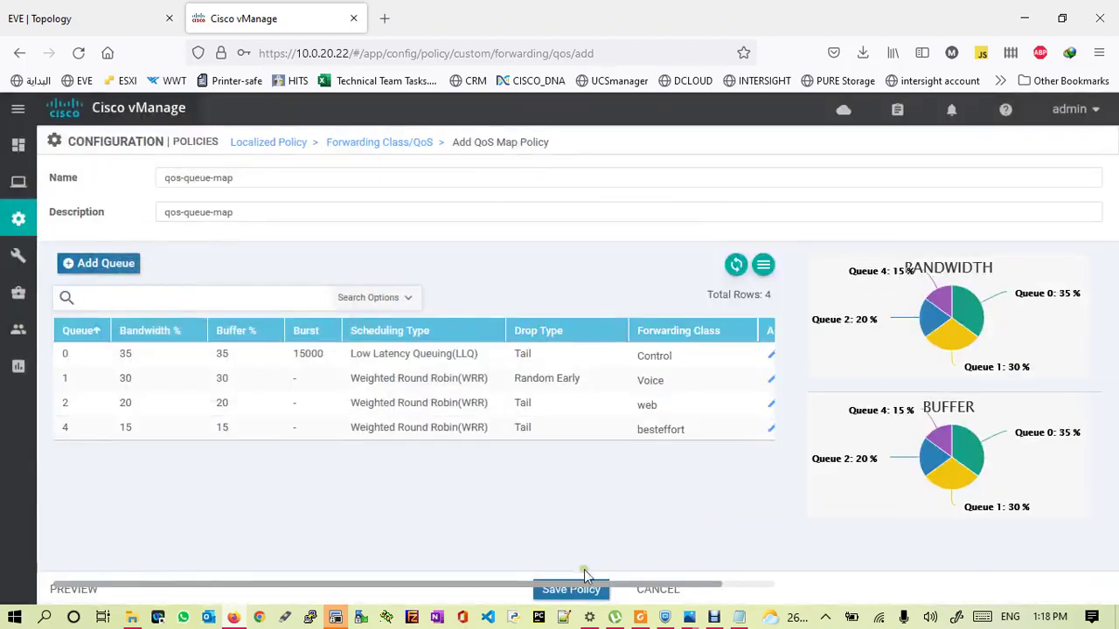
{"action": "left_click", "coordinate": [571, 591]}
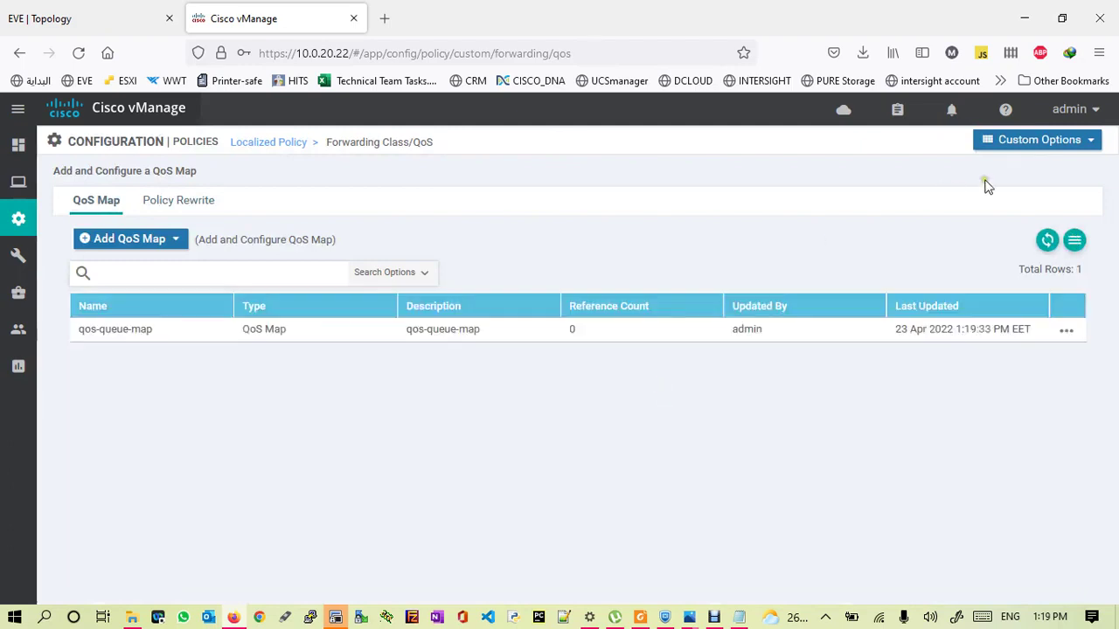
- Copy the acl-classification name from Access Control Lists into Notepad below qos-queue-map
{"action": "left_click", "coordinate": [1065, 146]}
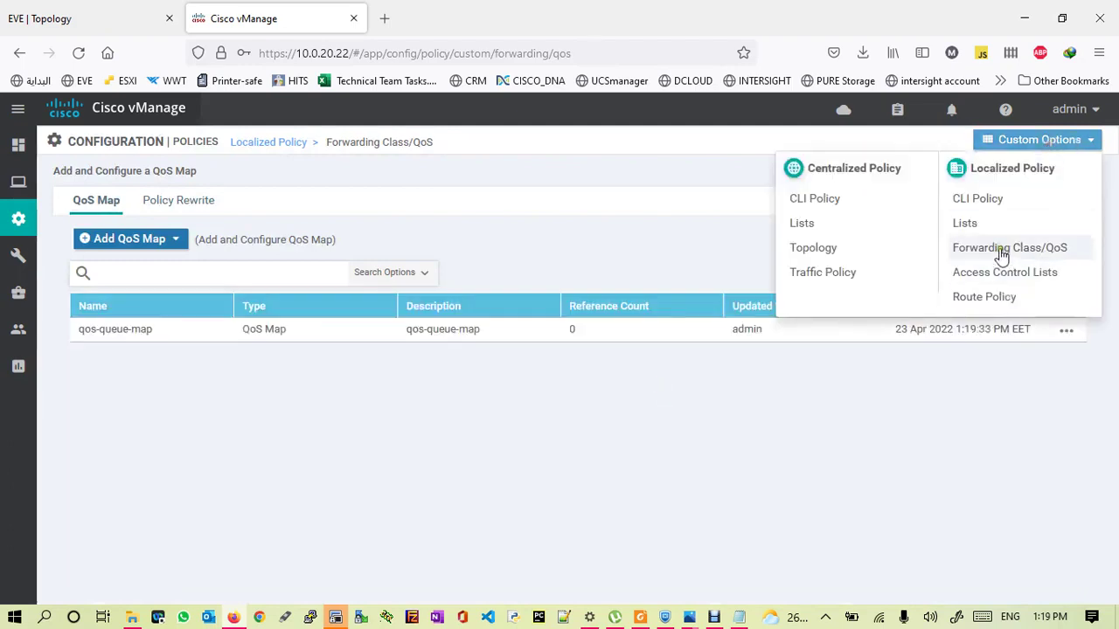
{"action": "left_click", "coordinate": [991, 275]}
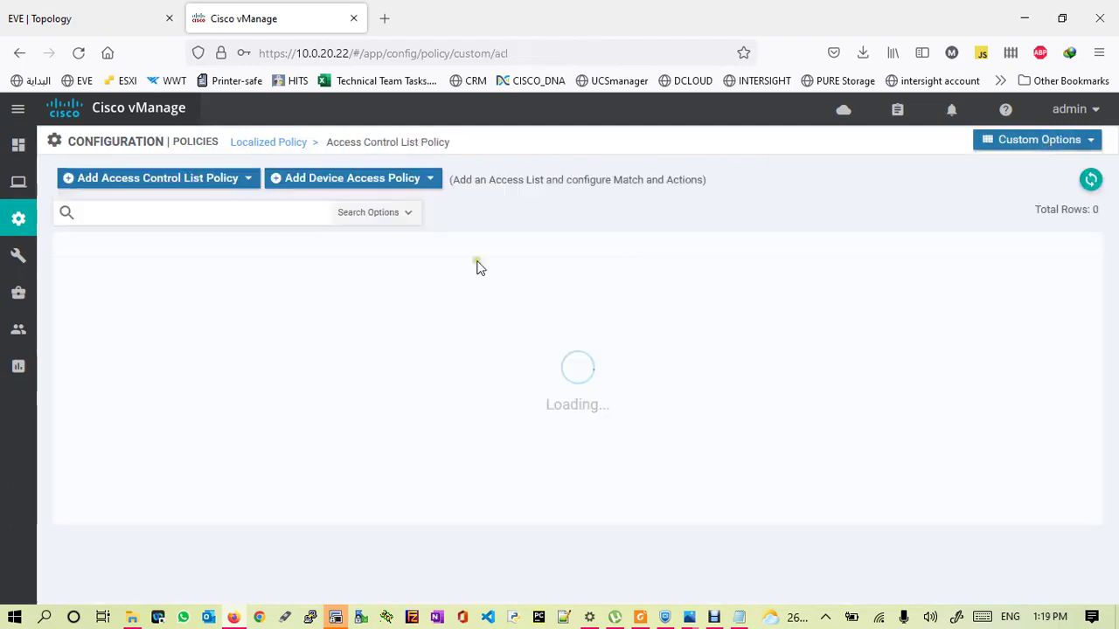
{"action": "left_click_drag", "start_coordinate": [155, 275], "coordinate": [61, 274]}
{"action": "key", "text": "ctrl+c"}
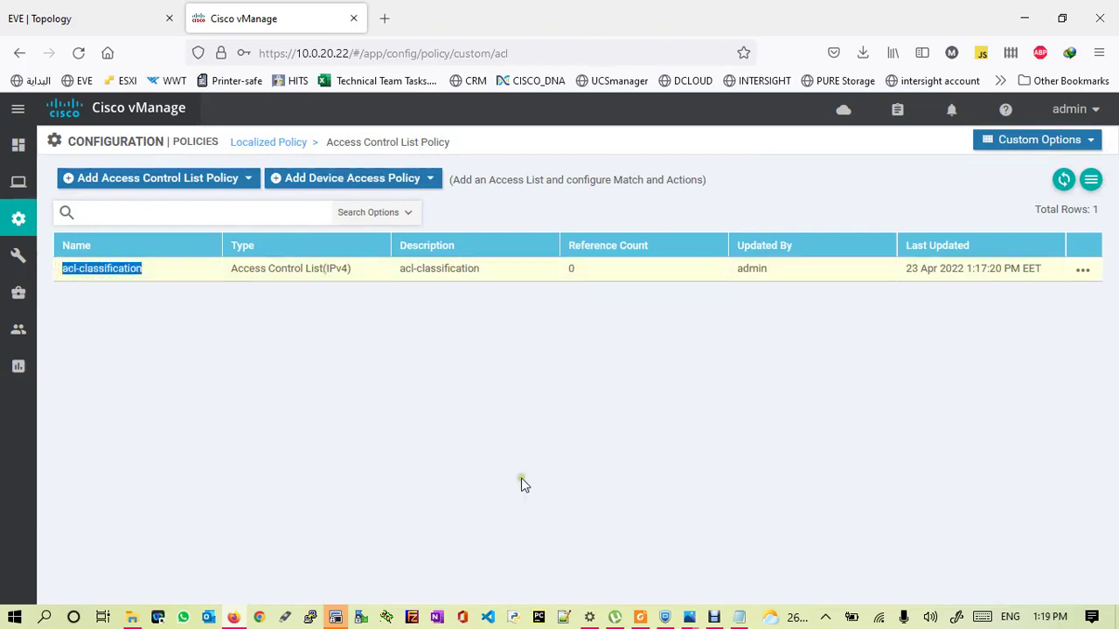
{"action": "left_click", "coordinate": [739, 616]}
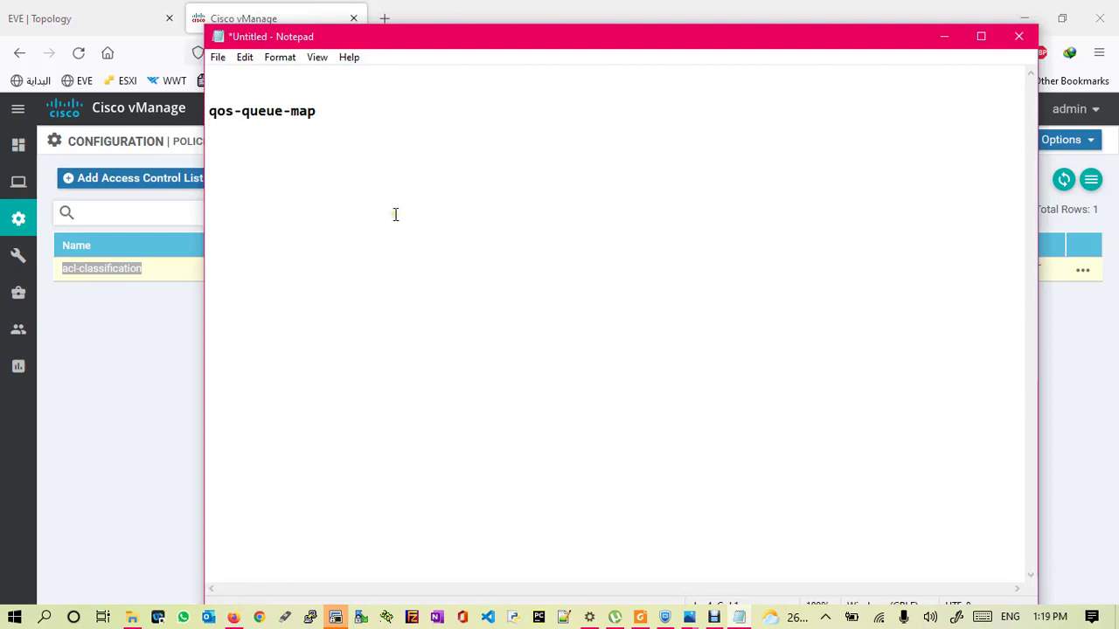
{"action": "key", "text": "ctrl+v"}
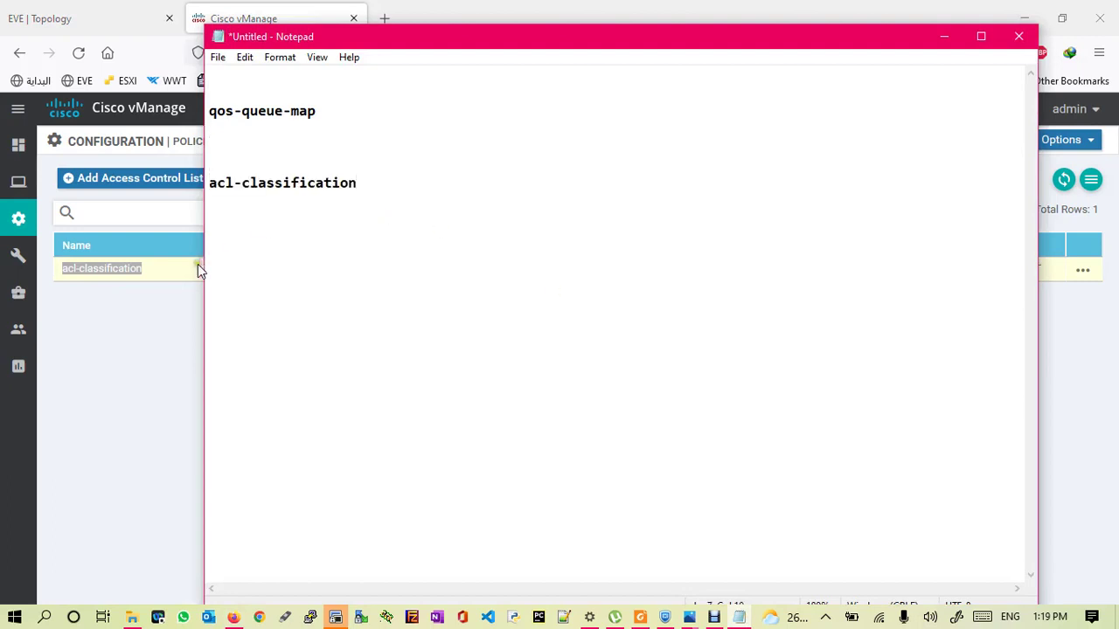
{"action": "left_click", "coordinate": [201, 268]}
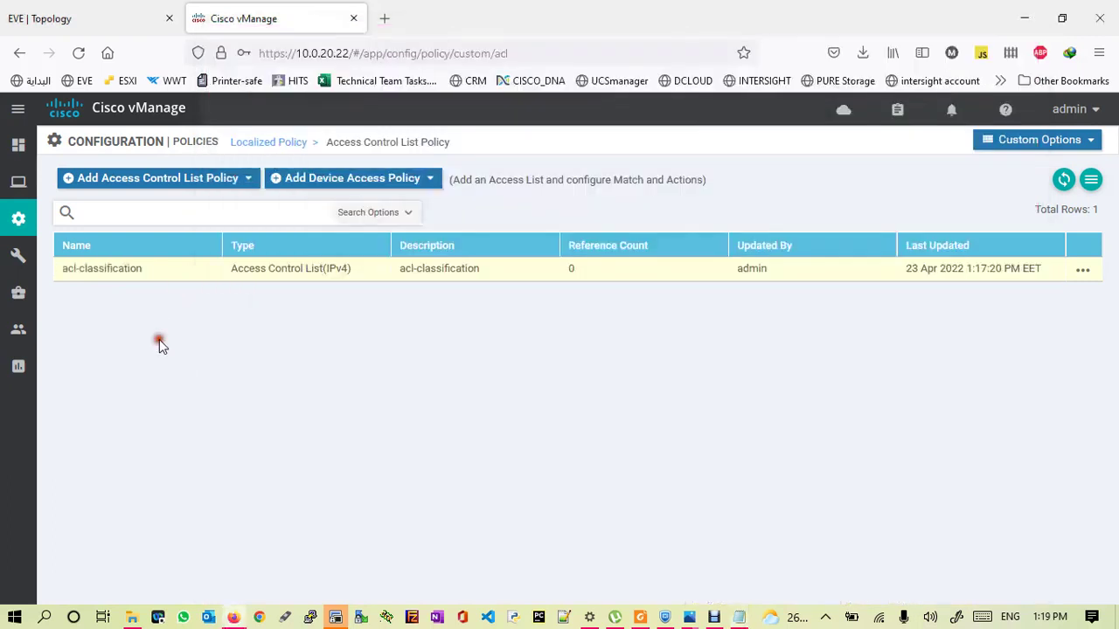
{"action": "left_click", "coordinate": [1031, 143]}
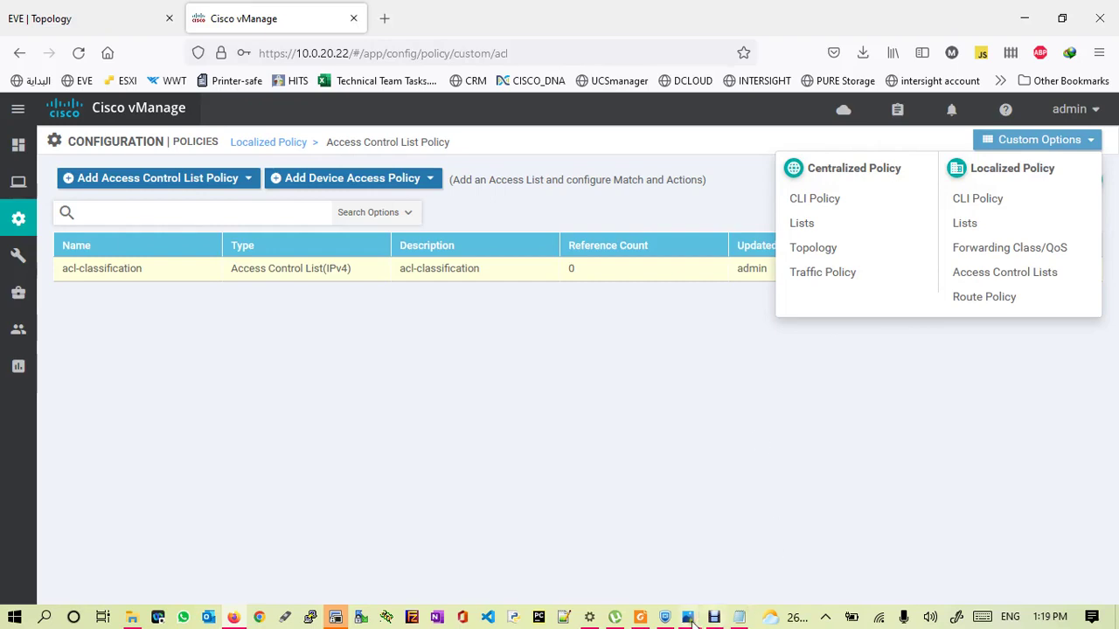
- Bring up SDN.jpg in Photos and erase all of its existing ink
{"action": "mouse_move", "coordinate": [689, 618]}
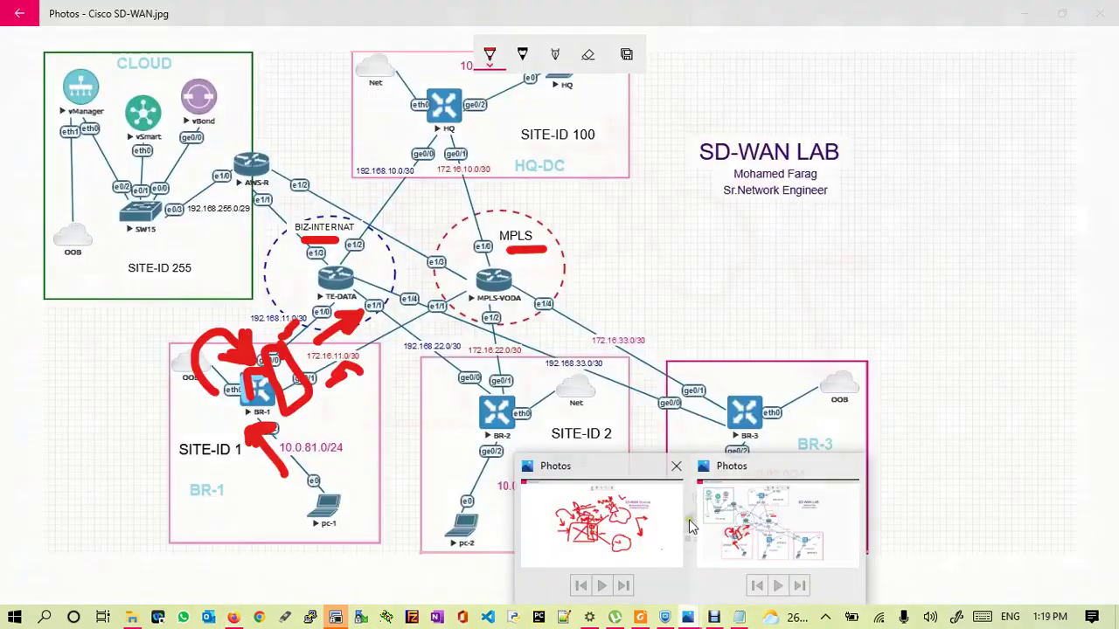
{"action": "left_click", "coordinate": [612, 524]}
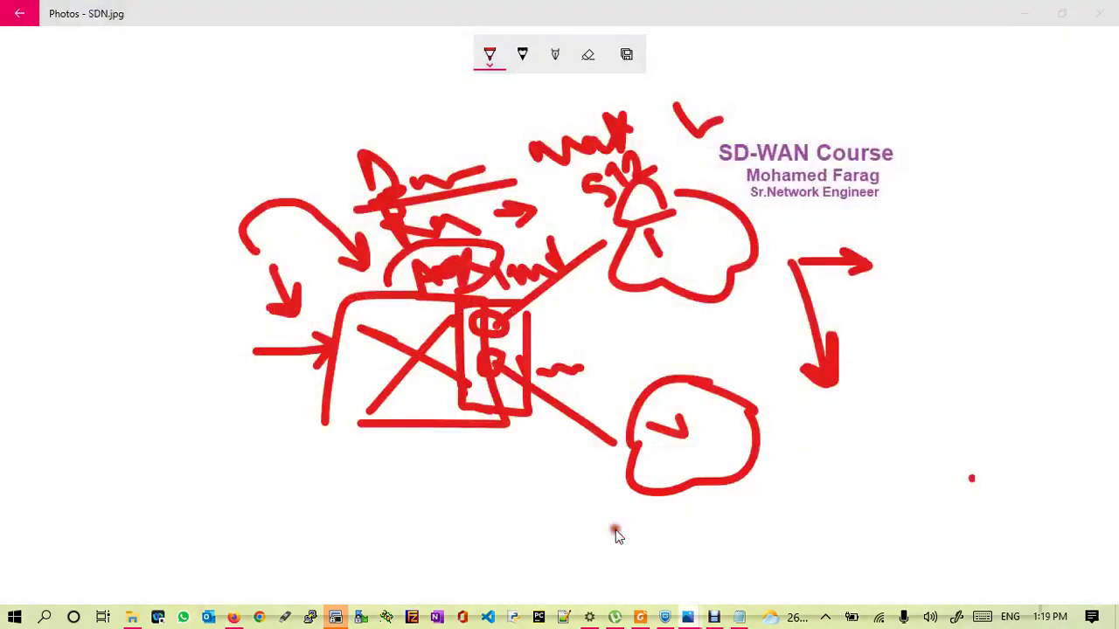
{"action": "left_click", "coordinate": [588, 56]}
{"action": "left_click", "coordinate": [588, 56]}
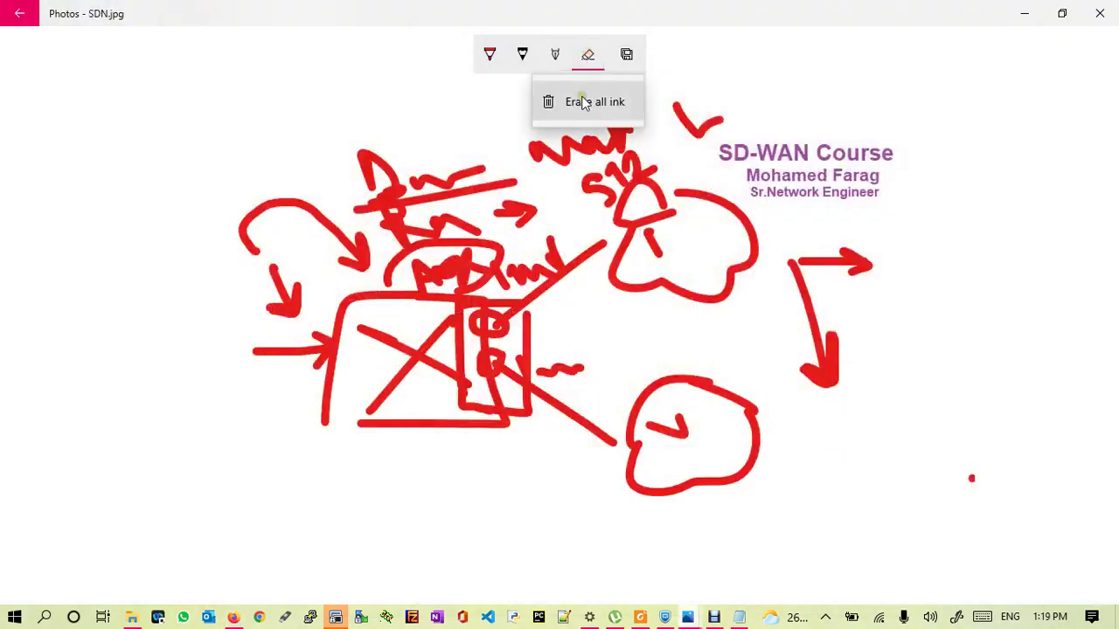
{"action": "left_click", "coordinate": [583, 102]}
- Sketch two handwritten words split by a divider, with arrows beneath each, then return to vManage
{"action": "mouse_move", "coordinate": [177, 182]}
{"action": "left_mouse_down"}
{"action": "mouse_move", "coordinate": [187, 210]}
{"action": "mouse_move", "coordinate": [243, 190]}
{"action": "mouse_move", "coordinate": [295, 210]}
{"action": "mouse_move", "coordinate": [353, 170]}
{"action": "left_mouse_up"}
{"action": "left_click", "coordinate": [211, 247]}
{"action": "left_click_drag", "start_coordinate": [210, 247], "coordinate": [287, 218]}
{"action": "left_click_drag", "start_coordinate": [398, 119], "coordinate": [465, 372]}
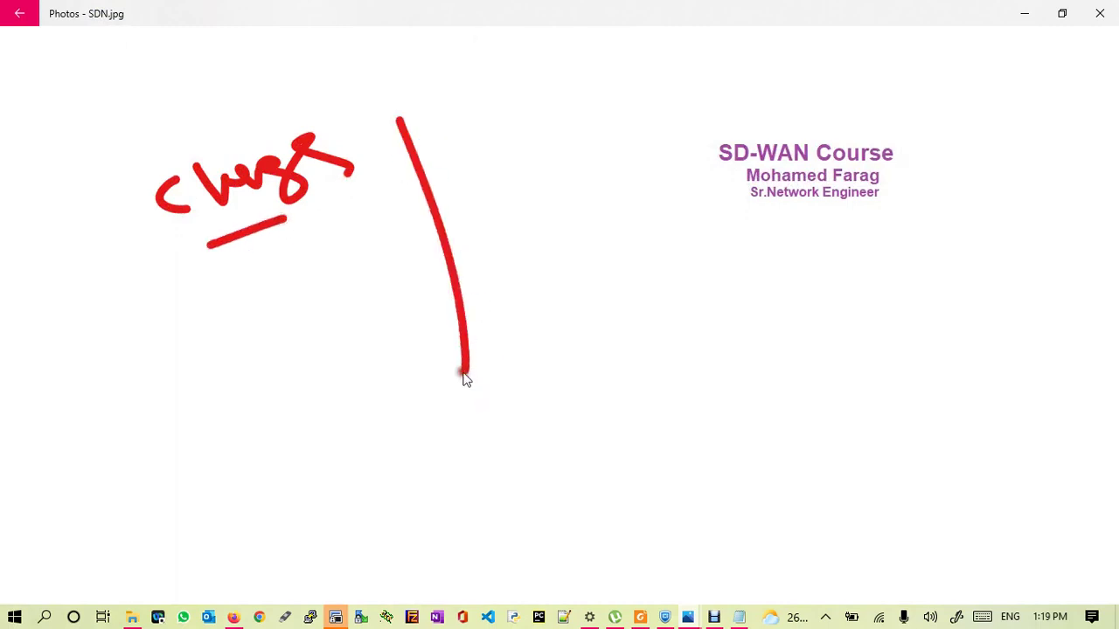
{"action": "mouse_move", "coordinate": [469, 128]}
{"action": "left_mouse_down"}
{"action": "mouse_move", "coordinate": [475, 140]}
{"action": "mouse_move", "coordinate": [562, 140]}
{"action": "mouse_move", "coordinate": [567, 105]}
{"action": "mouse_move", "coordinate": [656, 81]}
{"action": "mouse_move", "coordinate": [680, 92]}
{"action": "mouse_move", "coordinate": [669, 70]}
{"action": "left_mouse_up"}
{"action": "left_click_drag", "start_coordinate": [262, 291], "coordinate": [382, 244]}
{"action": "left_click_drag", "start_coordinate": [297, 251], "coordinate": [366, 278]}
{"action": "left_click_drag", "start_coordinate": [485, 190], "coordinate": [587, 157]}
{"action": "mouse_move", "coordinate": [587, 158]}
{"action": "left_mouse_down"}
{"action": "mouse_move", "coordinate": [540, 162]}
{"action": "mouse_move", "coordinate": [555, 203]}
{"action": "left_mouse_up"}
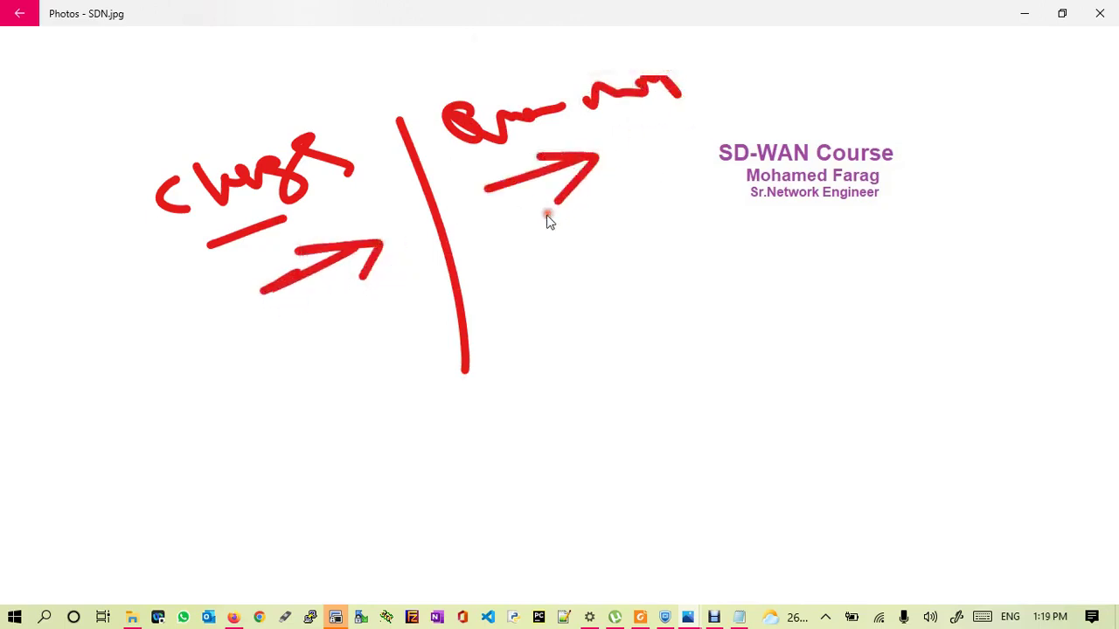
{"action": "left_click", "coordinate": [233, 617]}
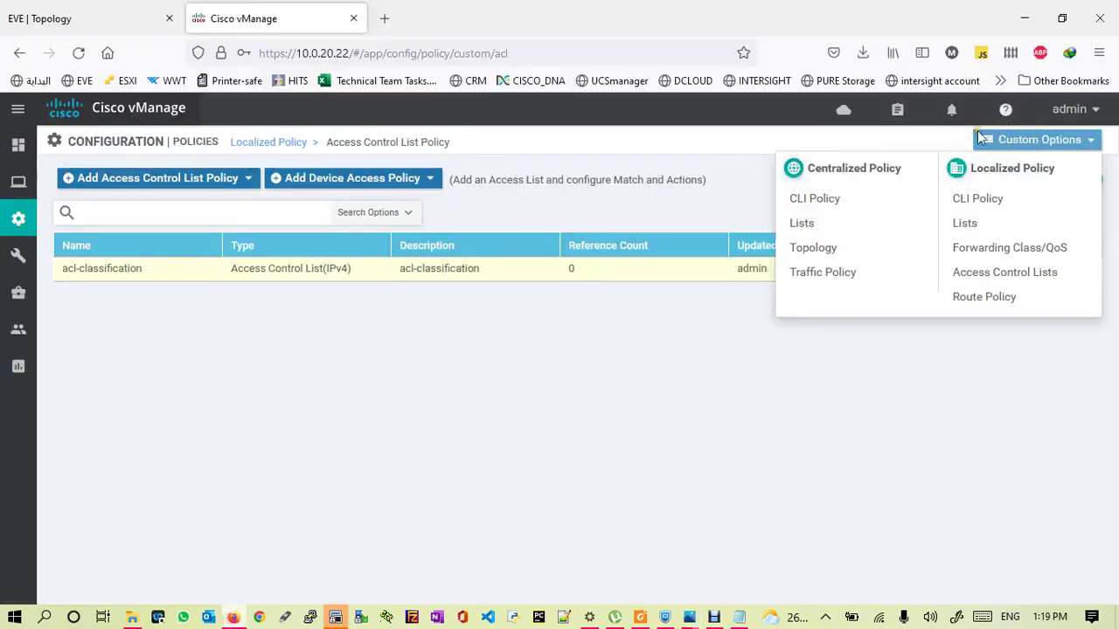
- Start a new localized policy and move to the forwarding class/QoS step
{"action": "left_click", "coordinate": [273, 145]}
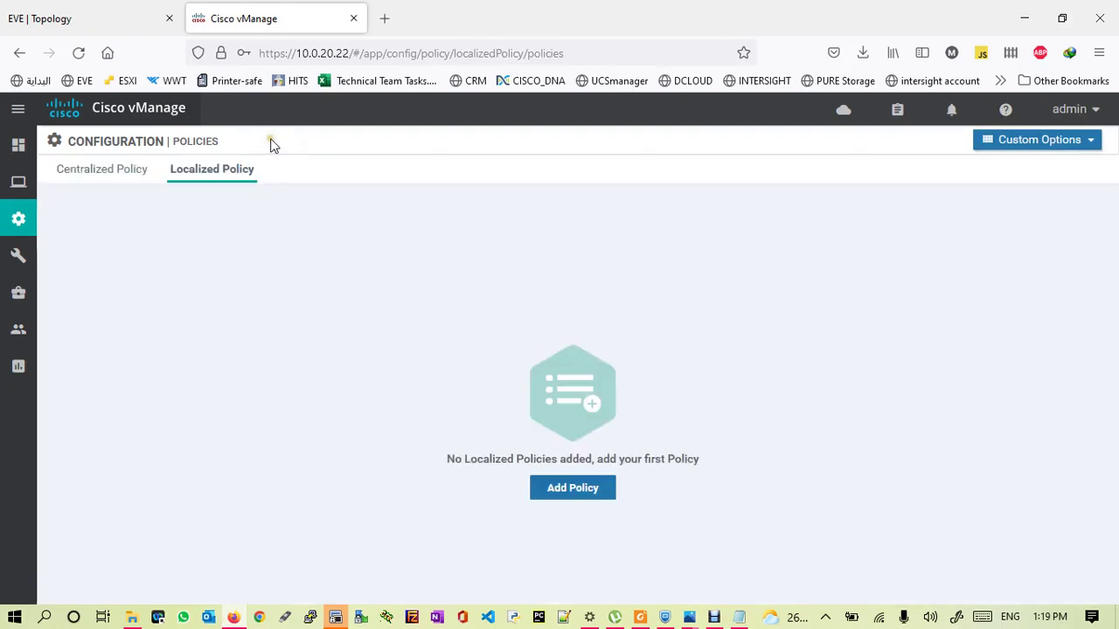
{"action": "left_click", "coordinate": [584, 504]}
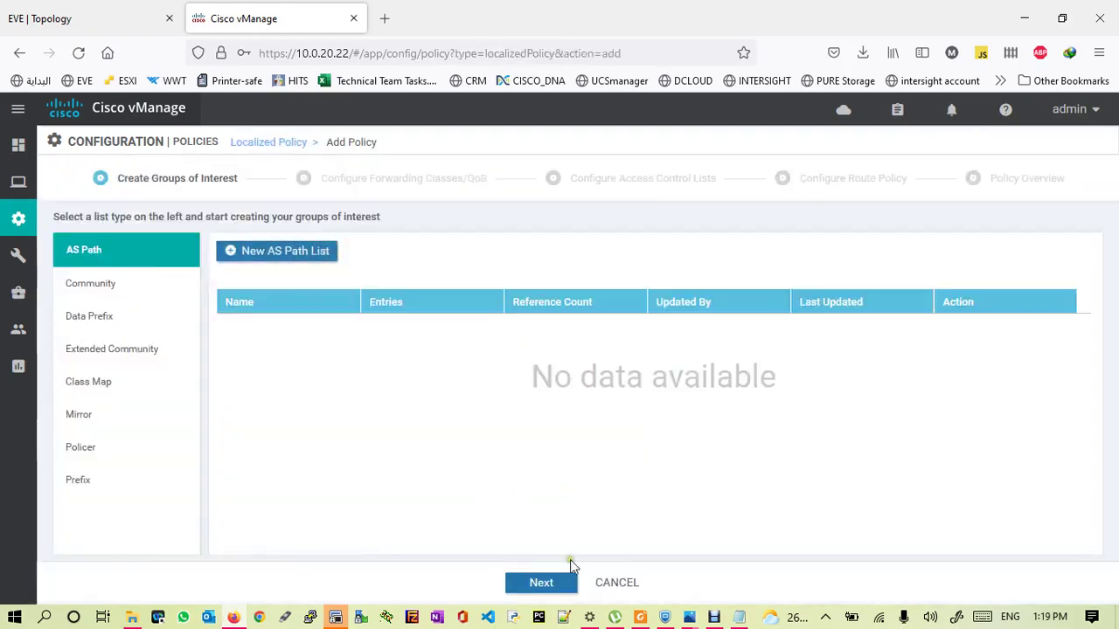
{"action": "left_click", "coordinate": [539, 582]}
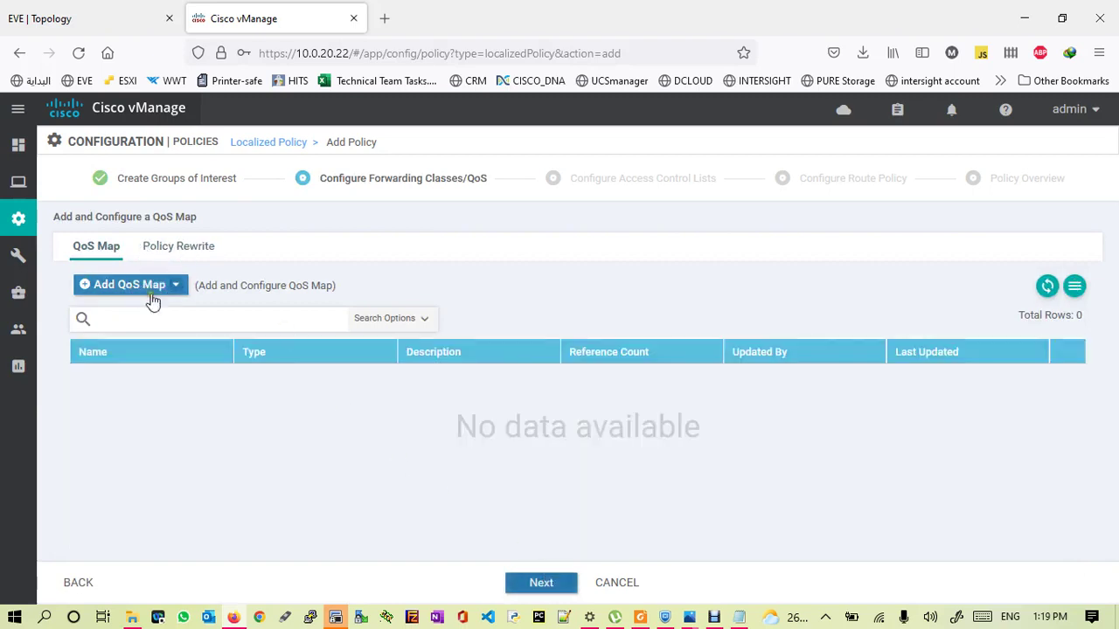
- Import the existing qos-queue-map as the QoS map and continue to access control lists
{"action": "left_click", "coordinate": [160, 285]}
{"action": "left_click", "coordinate": [120, 337]}
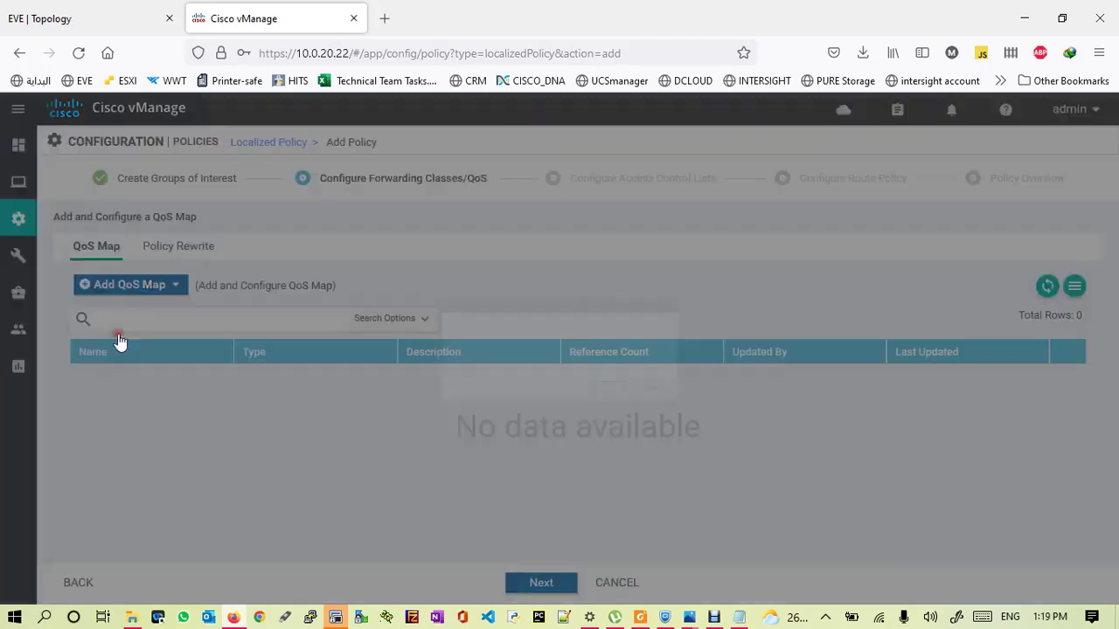
{"action": "left_click", "coordinate": [554, 330]}
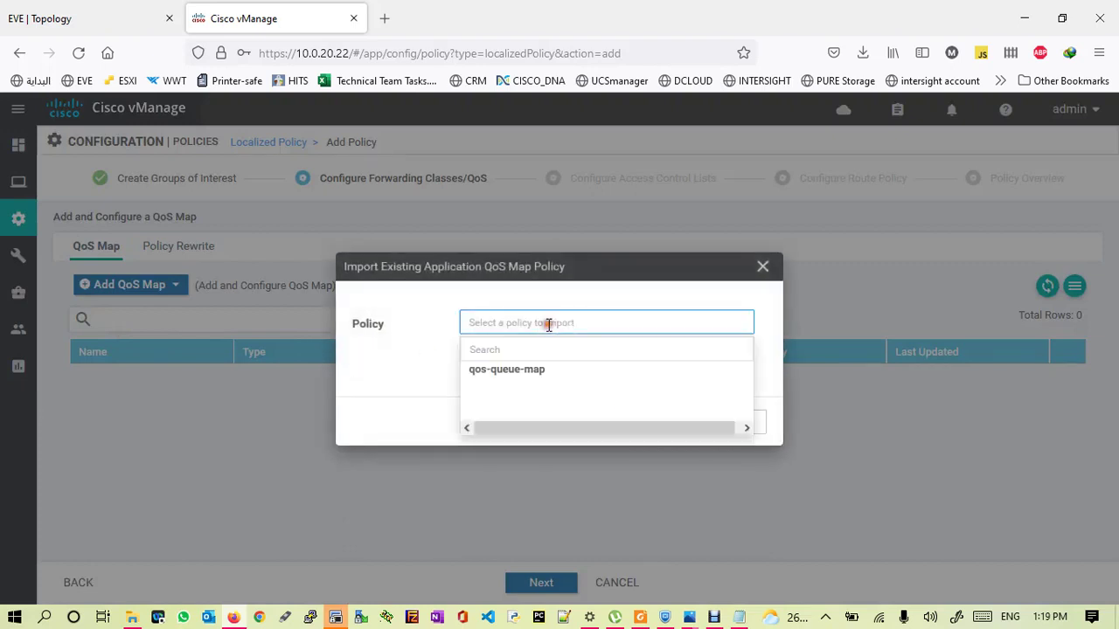
{"action": "left_click", "coordinate": [500, 375]}
{"action": "left_click", "coordinate": [650, 428]}
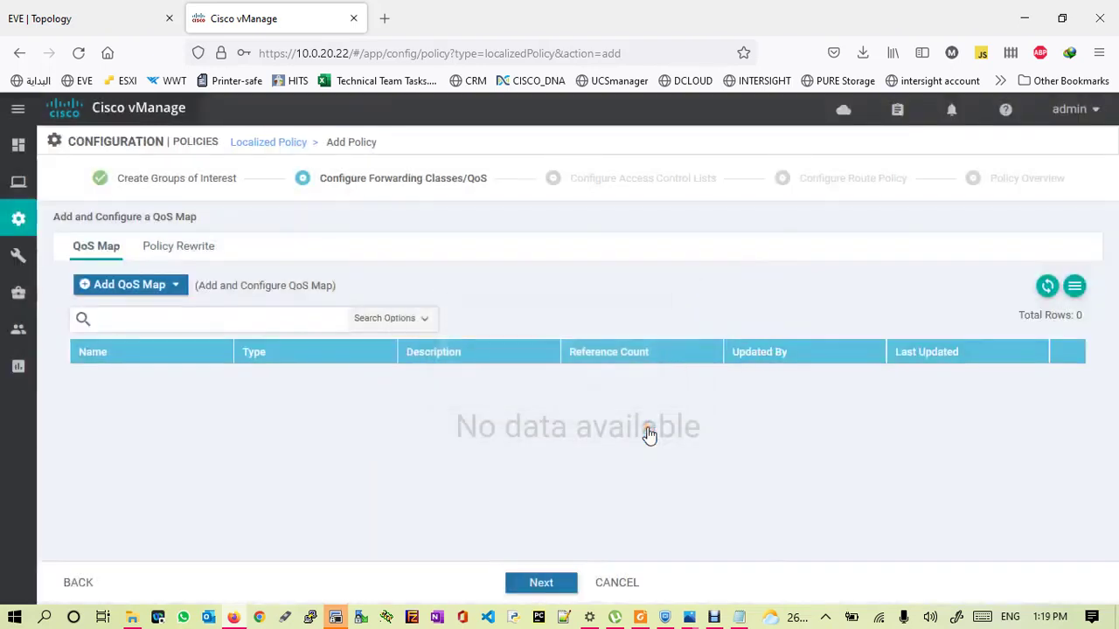
{"action": "left_click", "coordinate": [541, 583]}
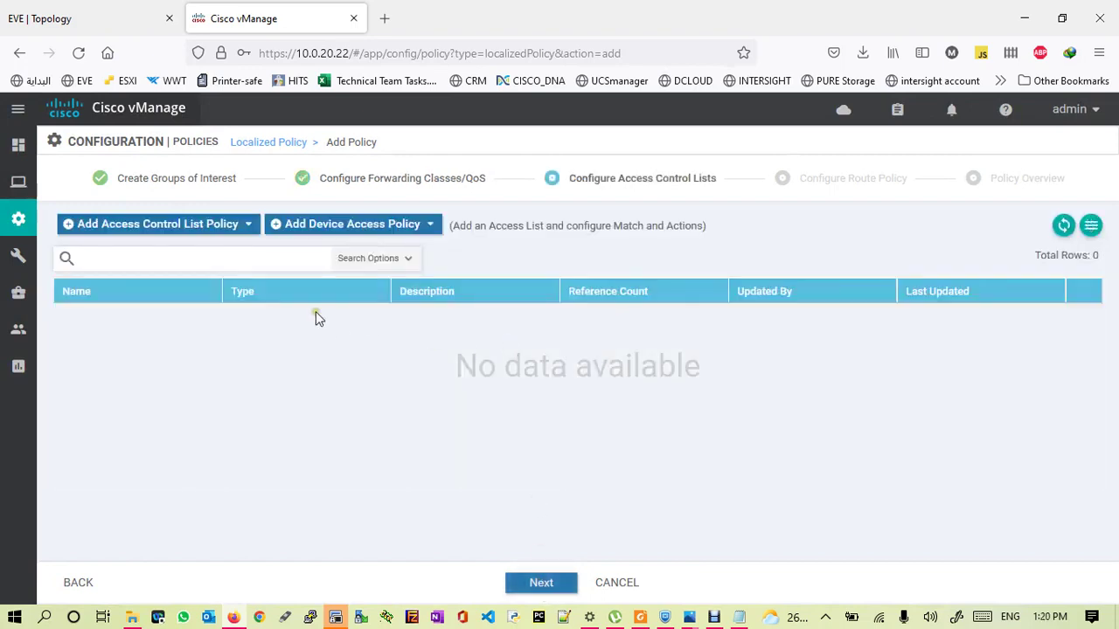
- Import the existing acl-classification ACL policy and advance to the policy overview
{"action": "left_click", "coordinate": [182, 225]}
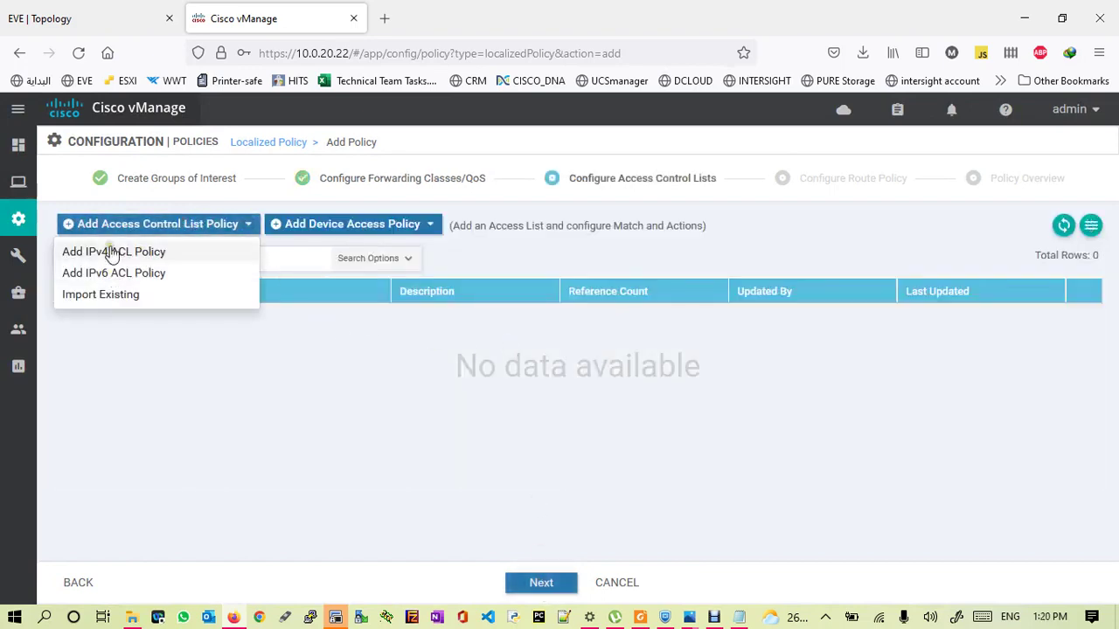
{"action": "left_click", "coordinate": [99, 296]}
{"action": "left_click", "coordinate": [521, 325]}
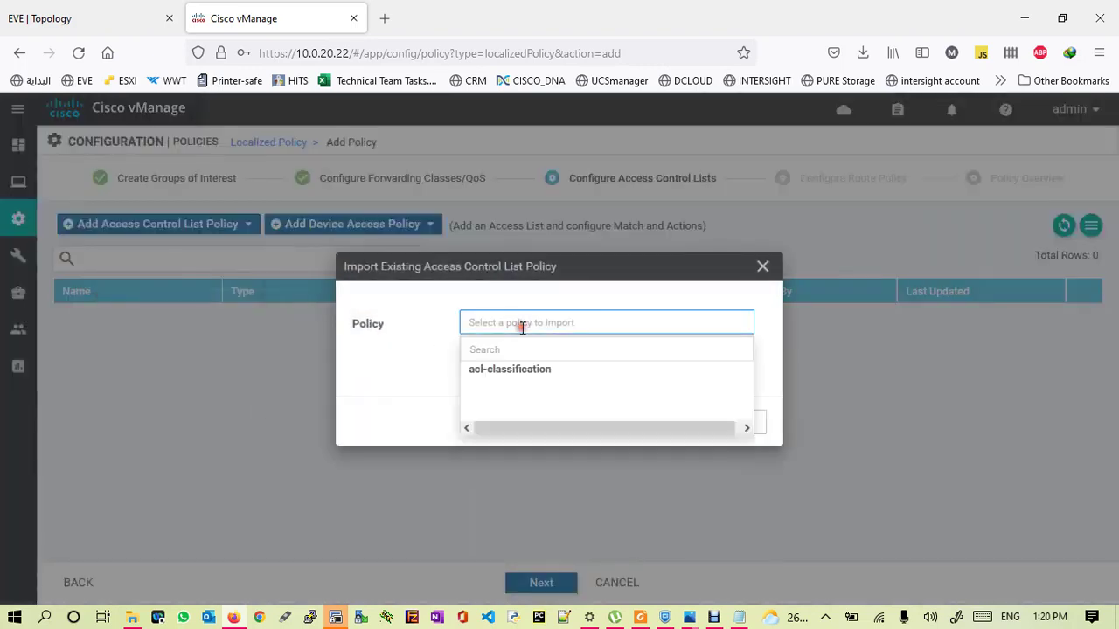
{"action": "left_click", "coordinate": [492, 374]}
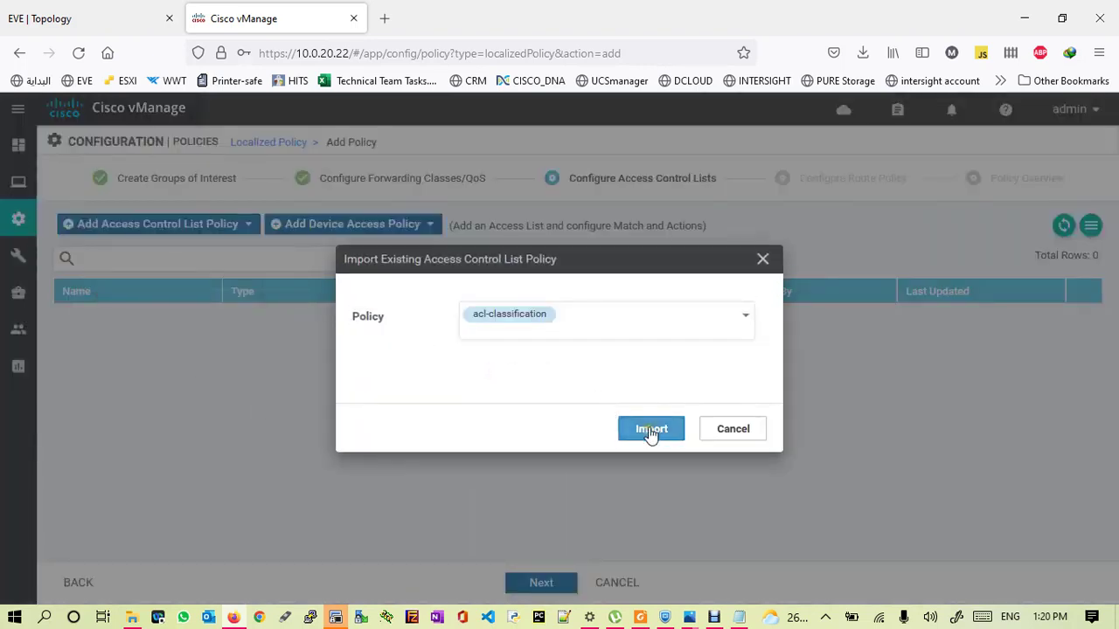
{"action": "left_click", "coordinate": [650, 429]}
{"action": "left_click", "coordinate": [536, 582]}
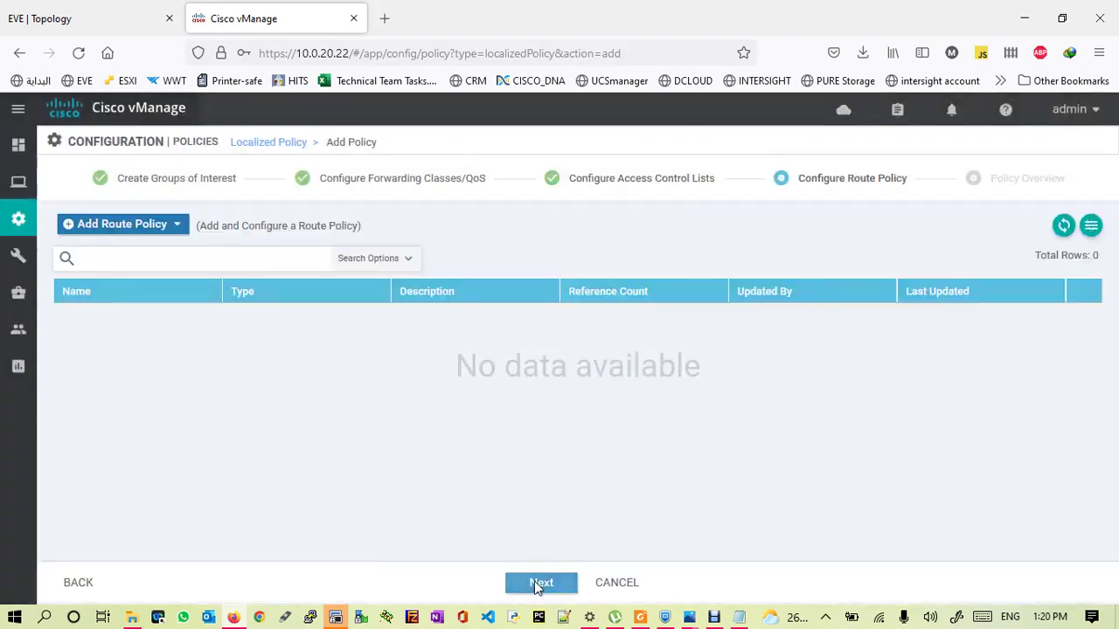
{"action": "left_click", "coordinate": [538, 583]}
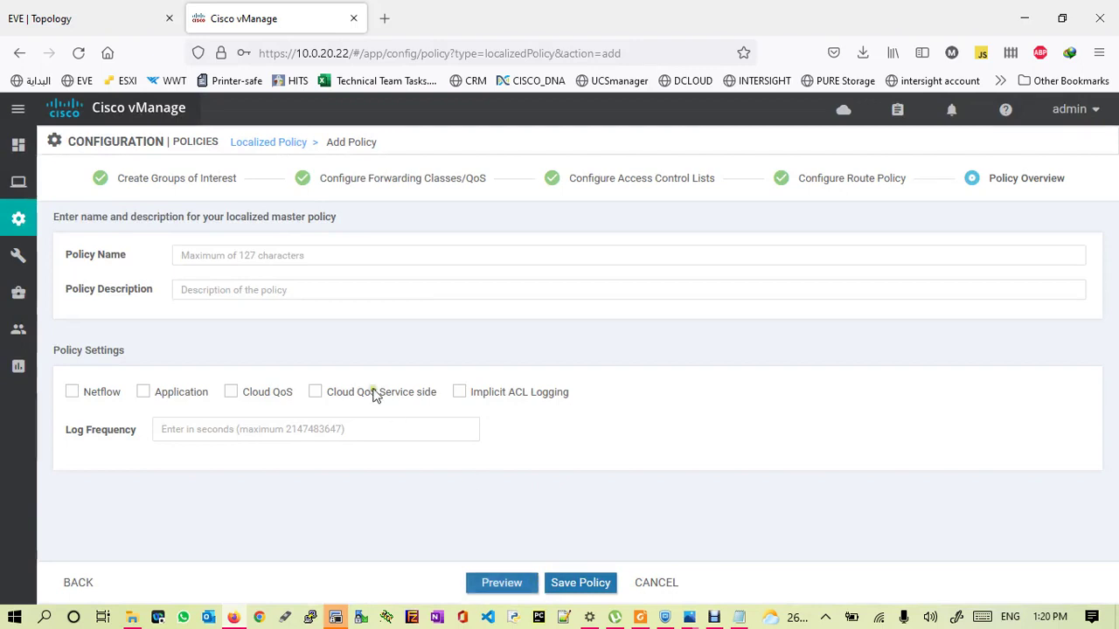
- Name the policy qos-policy, reuse it as the description, and preview the config
{"action": "left_click", "coordinate": [251, 259]}
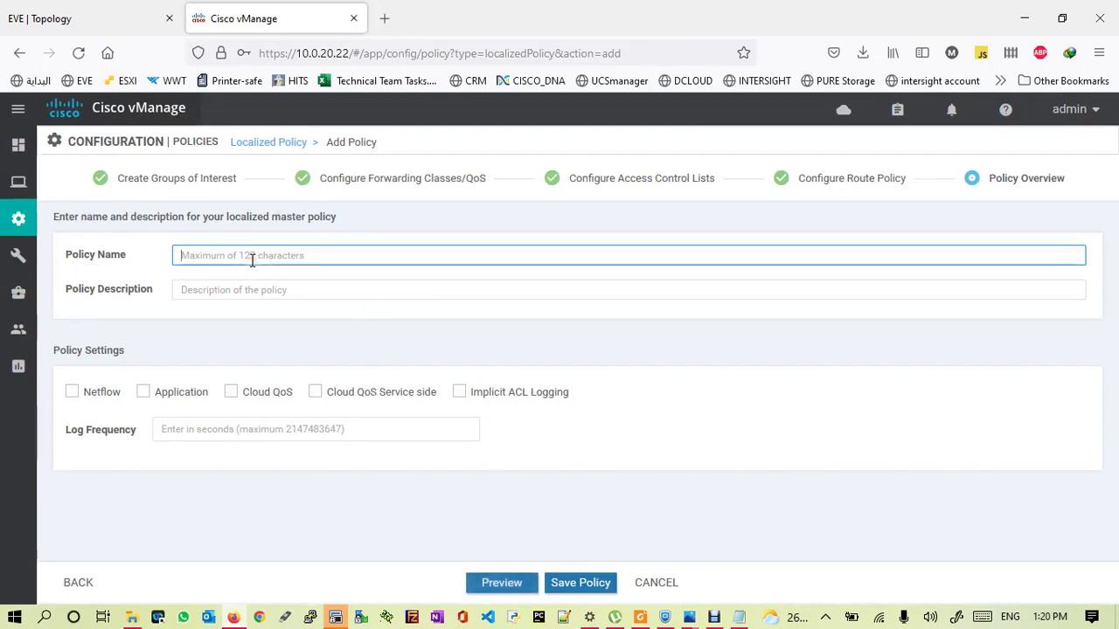
{"action": "type", "text": "qos-policy"}
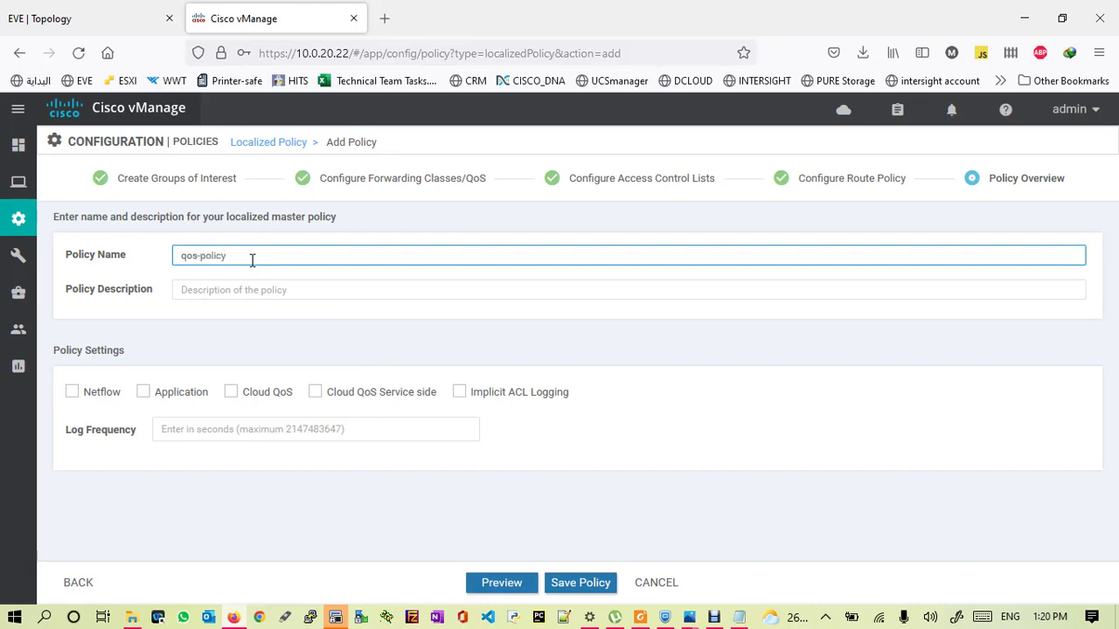
{"action": "key", "text": "ctrl+a"}
{"action": "key", "text": "ctrl+c"}
{"action": "left_click", "coordinate": [230, 287]}
{"action": "key", "text": "ctrl+v"}
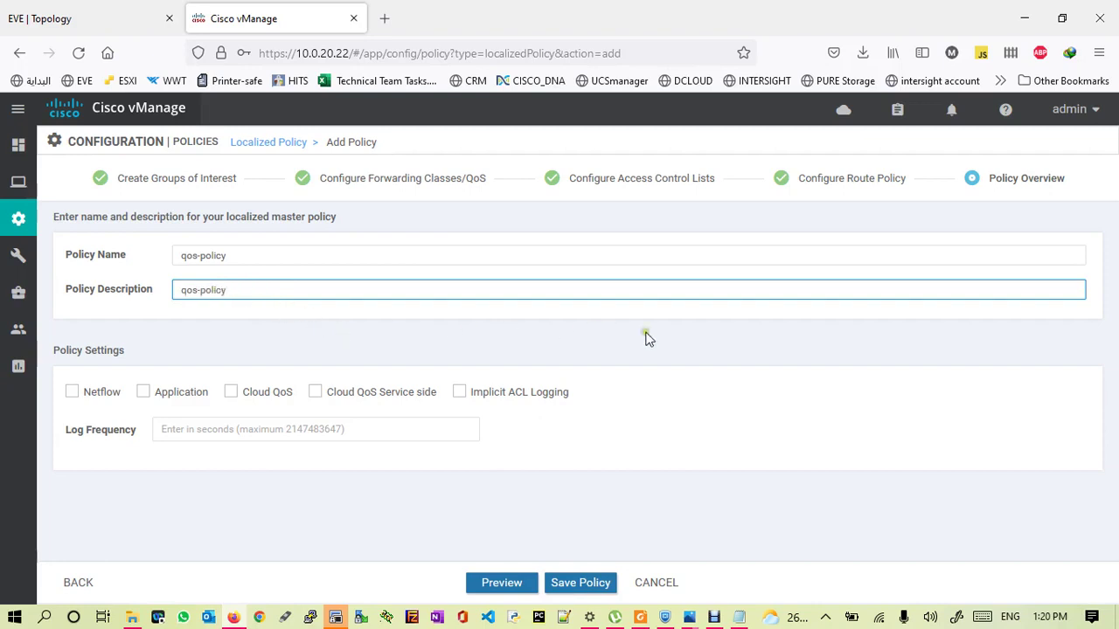
{"action": "left_click", "coordinate": [502, 584]}
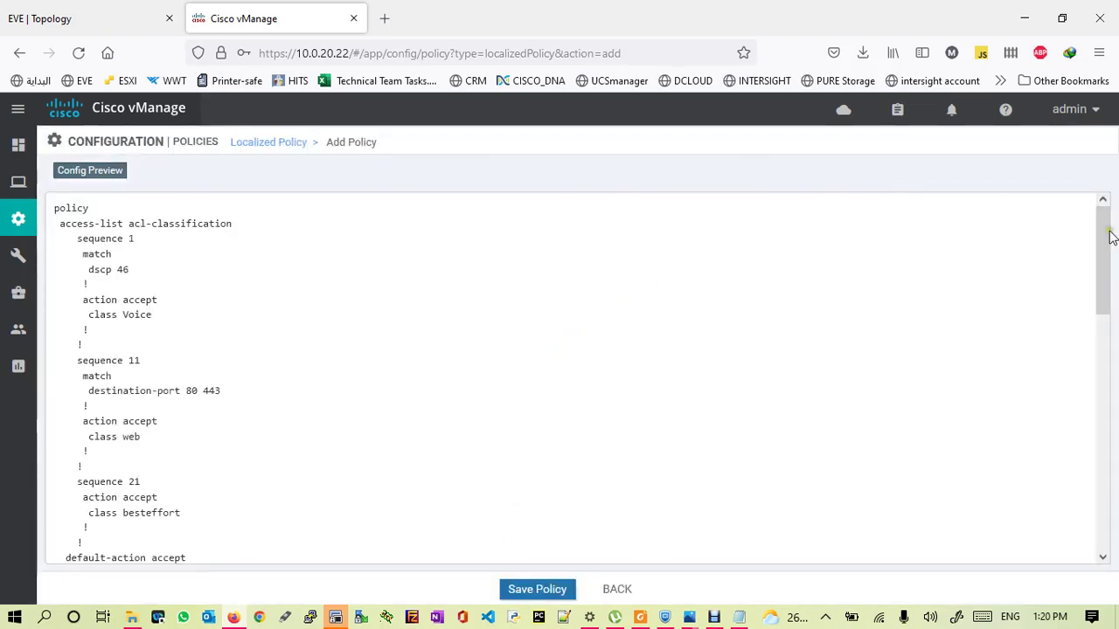
- Review the preview's acl-classification, action accept, destination-port 80 443 and class web lines, then save qos-policy
{"action": "left_click_drag", "start_coordinate": [1105, 239], "coordinate": [1107, 242]}
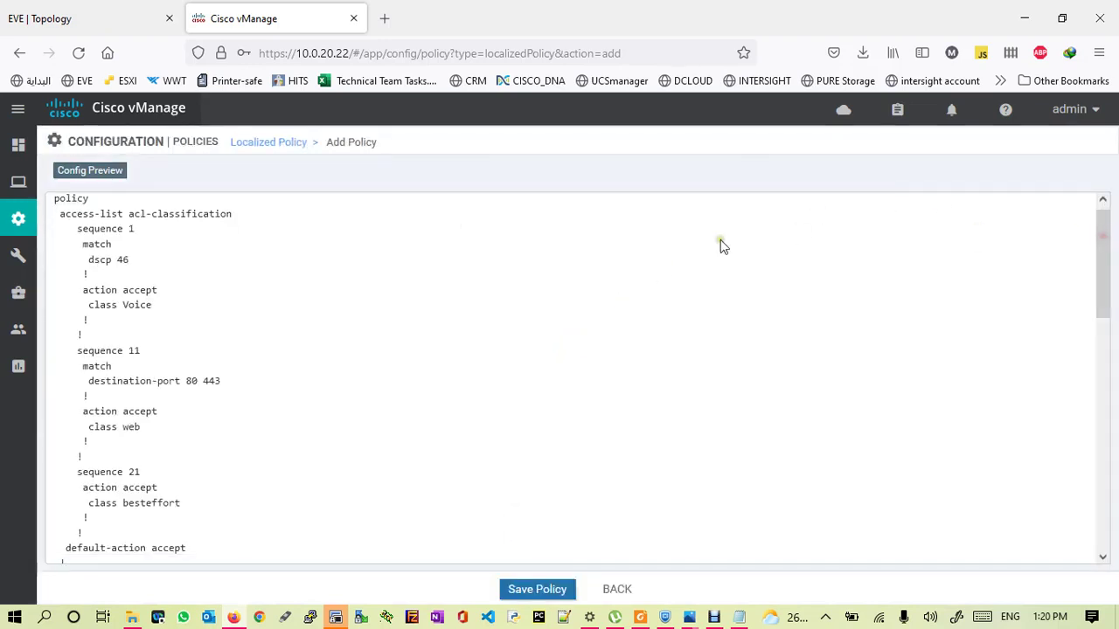
{"action": "left_click_drag", "start_coordinate": [61, 215], "coordinate": [120, 230]}
{"action": "left_click", "coordinate": [98, 228]}
{"action": "double_click", "coordinate": [96, 245]}
{"action": "left_click_drag", "start_coordinate": [83, 289], "coordinate": [164, 304]}
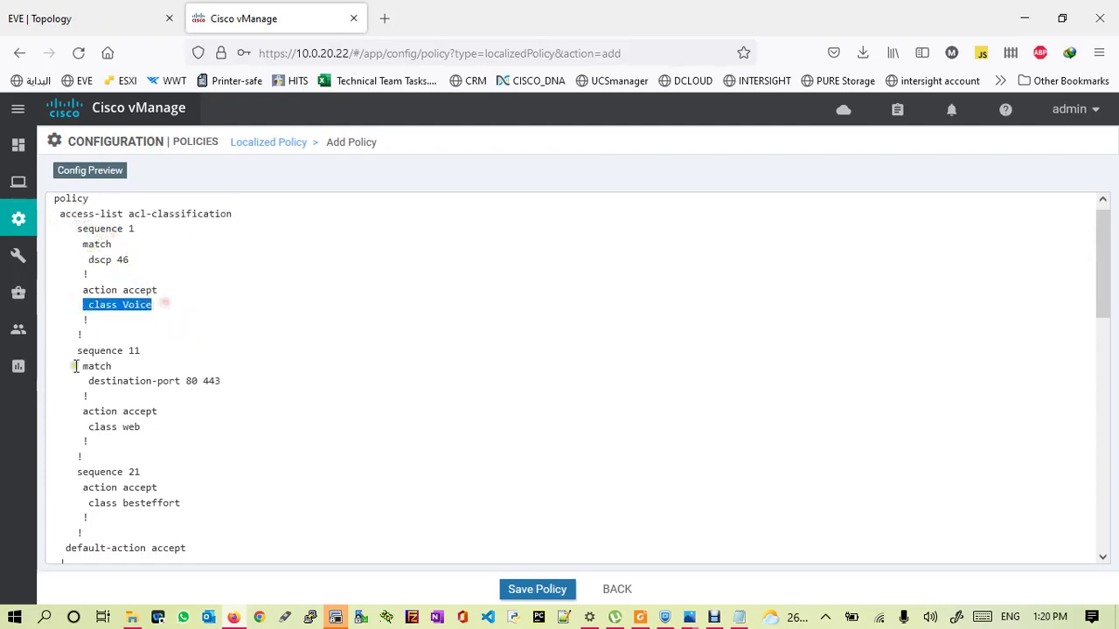
{"action": "left_click_drag", "start_coordinate": [88, 381], "coordinate": [223, 381]}
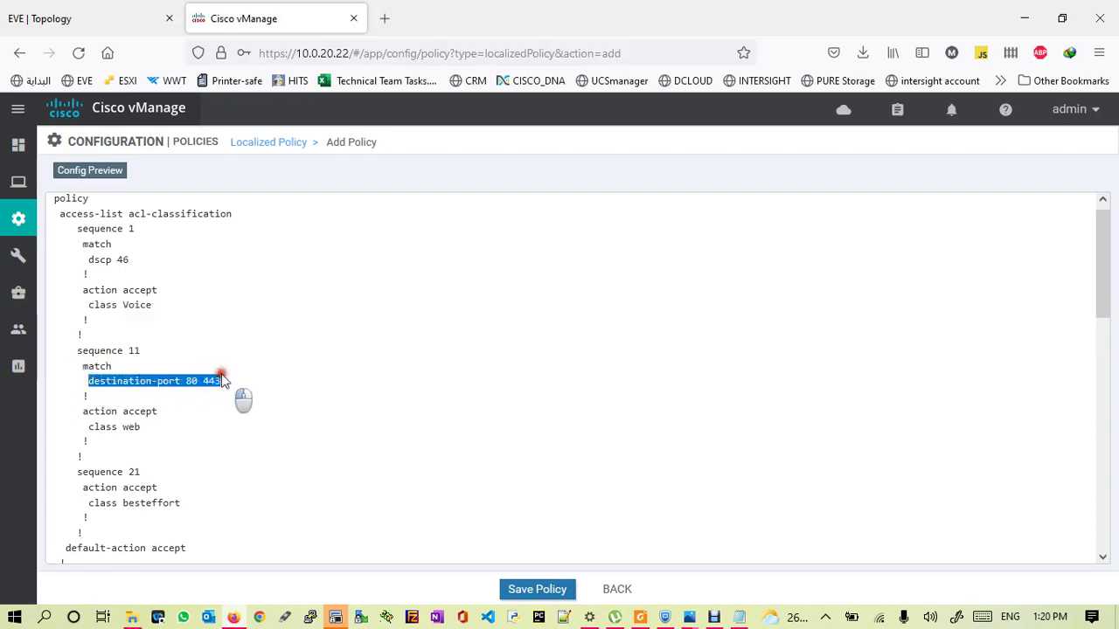
{"action": "left_click_drag", "start_coordinate": [88, 427], "coordinate": [142, 426]}
{"action": "left_click_drag", "start_coordinate": [1100, 254], "coordinate": [1098, 509]}
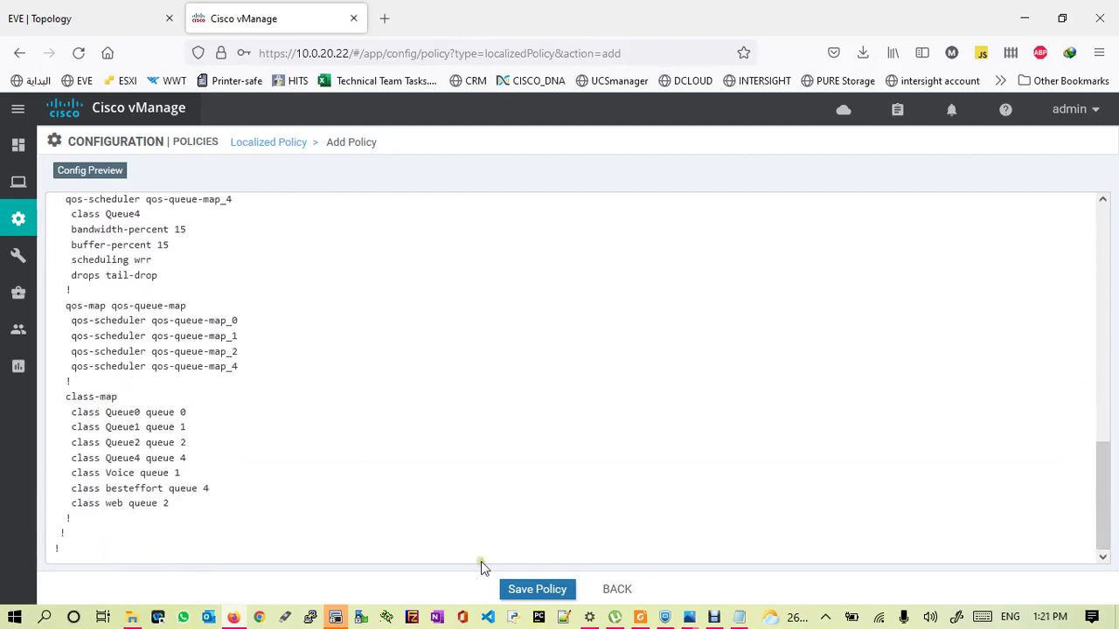
{"action": "left_click", "coordinate": [539, 591]}
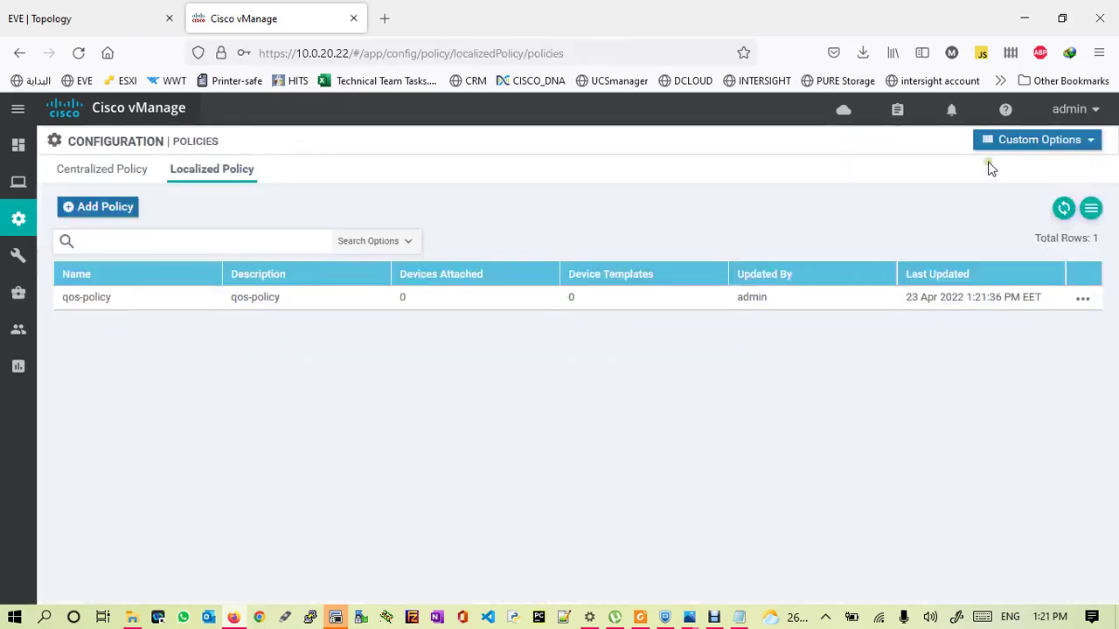
- Show the Device Templates page under Configuration, then bring SDN.jpg in Photos forward
{"action": "mouse_move", "coordinate": [19, 219]}
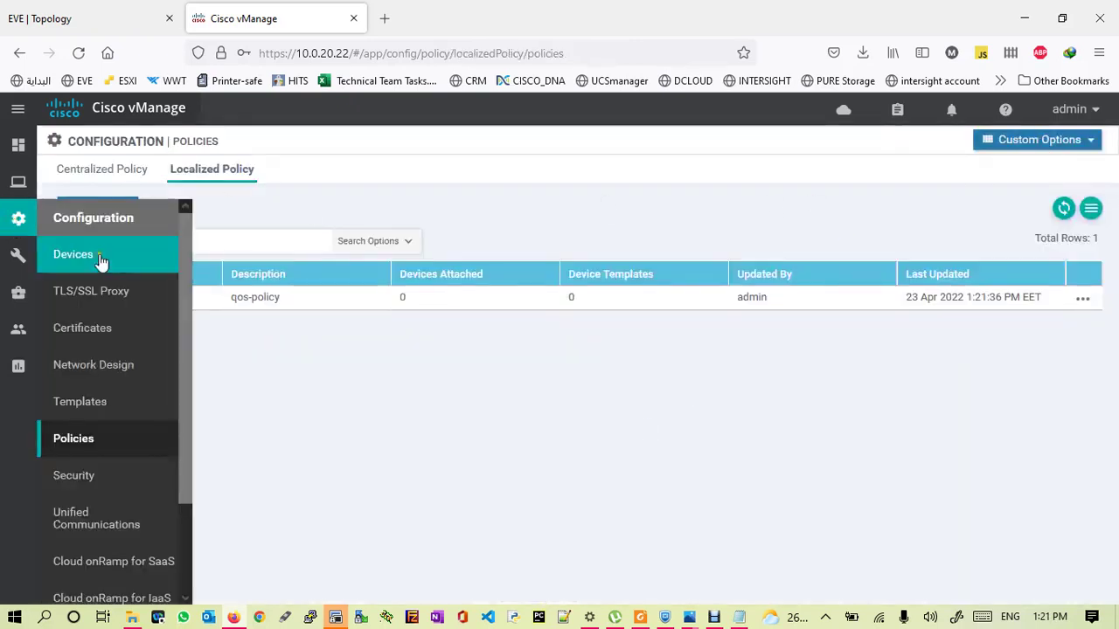
{"action": "left_click", "coordinate": [79, 404]}
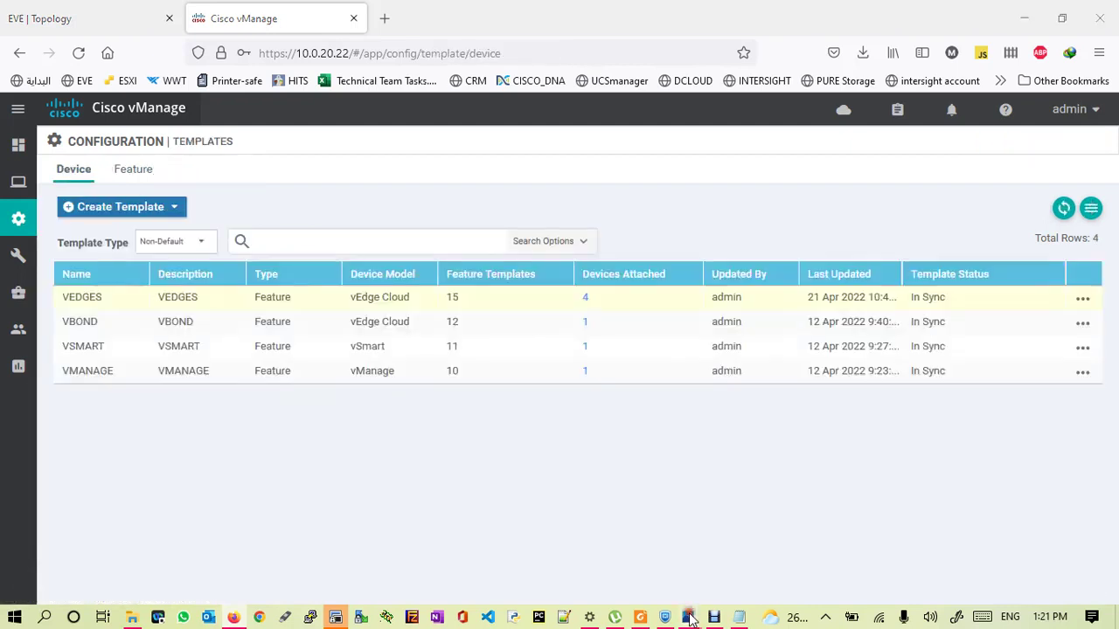
{"action": "mouse_move", "coordinate": [691, 618]}
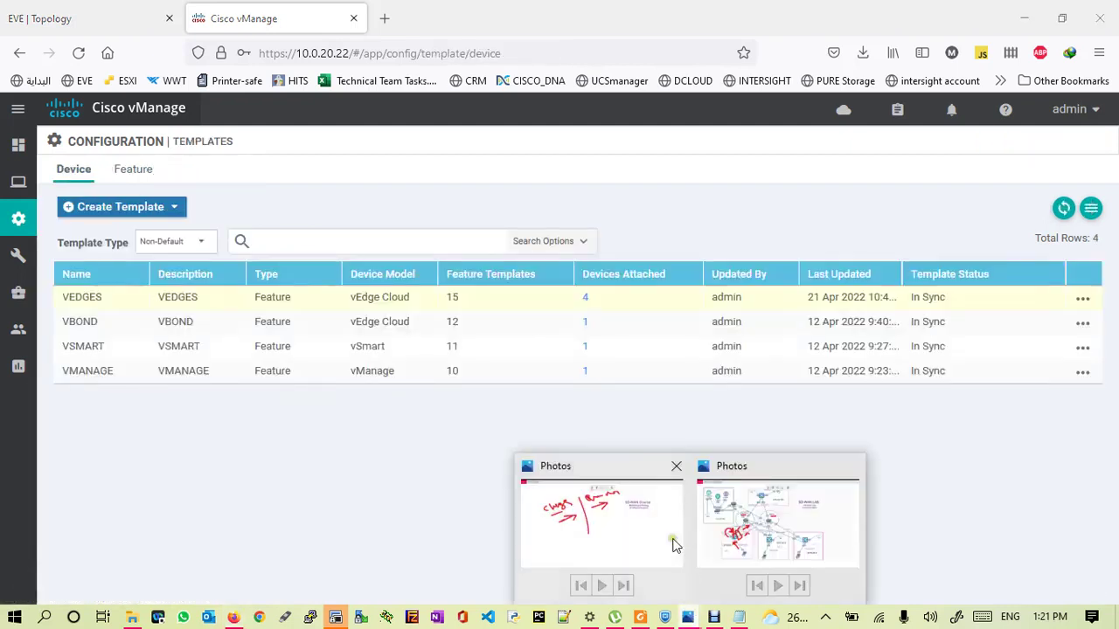
{"action": "left_click", "coordinate": [594, 525]}
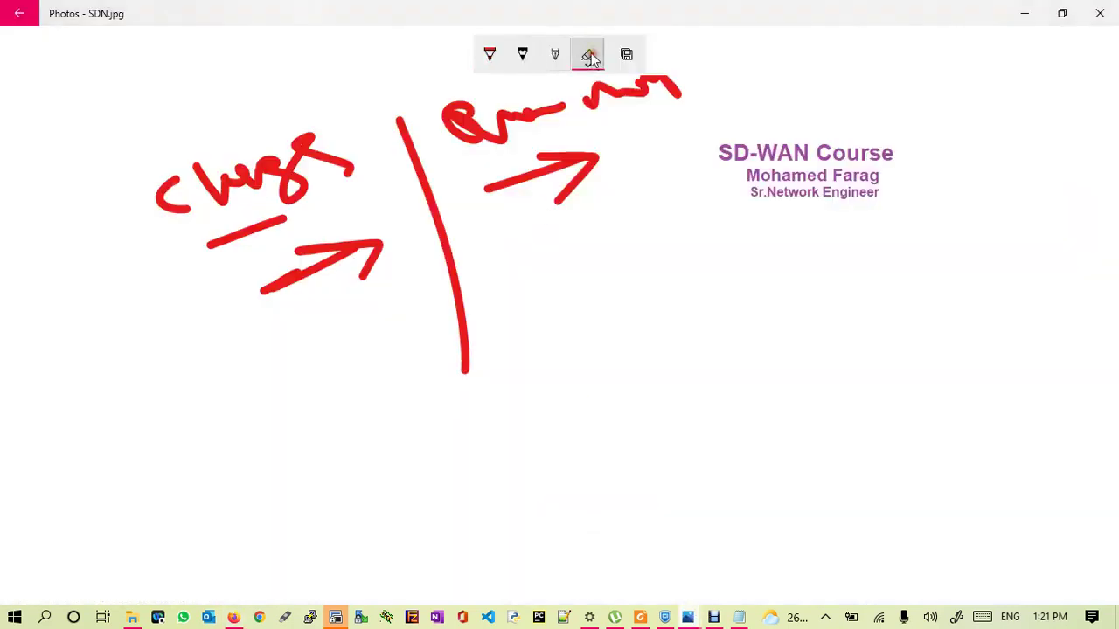
- Clear all ink from SDN.jpg and from the Cisco SD-WAN.jpg lab diagram
{"action": "left_click", "coordinate": [591, 56]}
{"action": "left_click", "coordinate": [590, 100]}
{"action": "mouse_move", "coordinate": [315, 405]}
{"action": "left_mouse_down"}
{"action": "mouse_move", "coordinate": [250, 466]}
{"action": "mouse_move", "coordinate": [321, 407]}
{"action": "mouse_move", "coordinate": [279, 463]}
{"action": "left_mouse_up"}
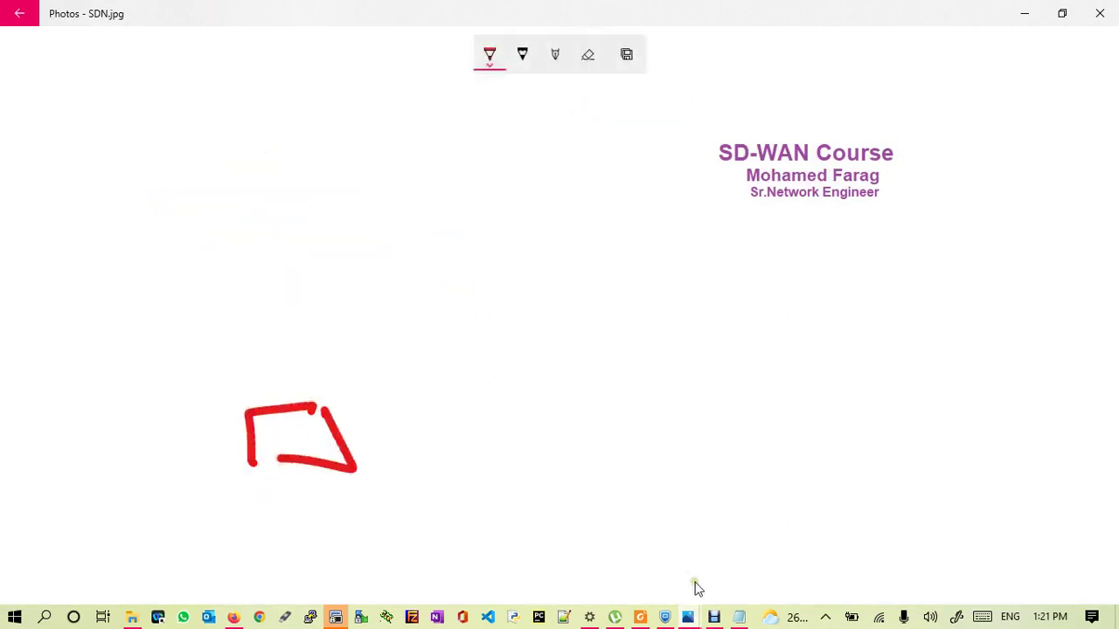
{"action": "mouse_move", "coordinate": [691, 617]}
{"action": "left_click", "coordinate": [774, 537]}
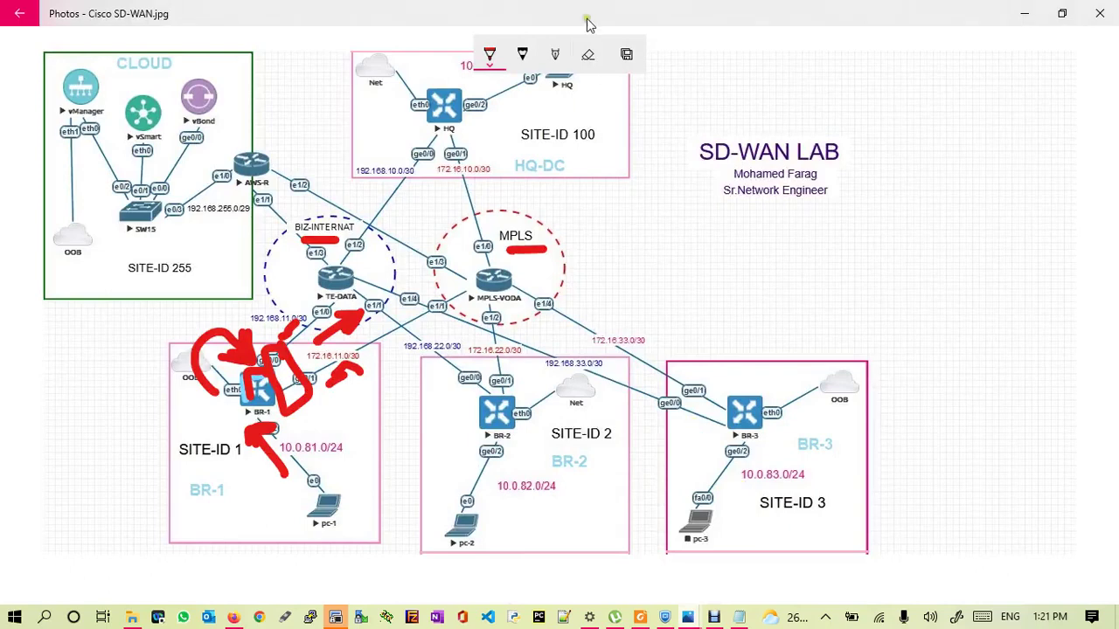
{"action": "left_click", "coordinate": [587, 55]}
{"action": "left_click", "coordinate": [587, 55]}
{"action": "left_click", "coordinate": [594, 95]}
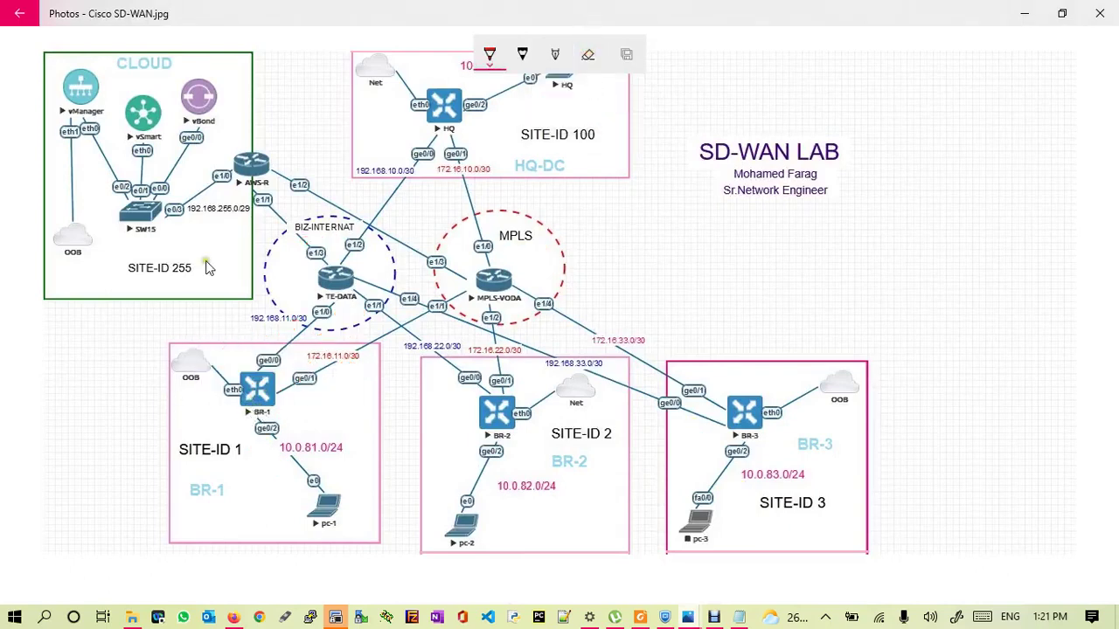
- Draw red arrows from vManager via BIZ-INTERNAT to BR-1, BR-2, BR-3, marking BR-1's ports and links
{"action": "mouse_move", "coordinate": [91, 101]}
{"action": "left_mouse_down"}
{"action": "mouse_move", "coordinate": [109, 170]}
{"action": "mouse_move", "coordinate": [183, 201]}
{"action": "mouse_move", "coordinate": [266, 161]}
{"action": "mouse_move", "coordinate": [297, 224]}
{"action": "mouse_move", "coordinate": [273, 397]}
{"action": "mouse_move", "coordinate": [313, 380]}
{"action": "left_mouse_up"}
{"action": "left_click_drag", "start_coordinate": [332, 246], "coordinate": [485, 384]}
{"action": "left_click_drag", "start_coordinate": [441, 322], "coordinate": [481, 377]}
{"action": "mouse_move", "coordinate": [337, 249]}
{"action": "left_mouse_down"}
{"action": "mouse_move", "coordinate": [726, 407]}
{"action": "mouse_move", "coordinate": [686, 418]}
{"action": "left_mouse_up"}
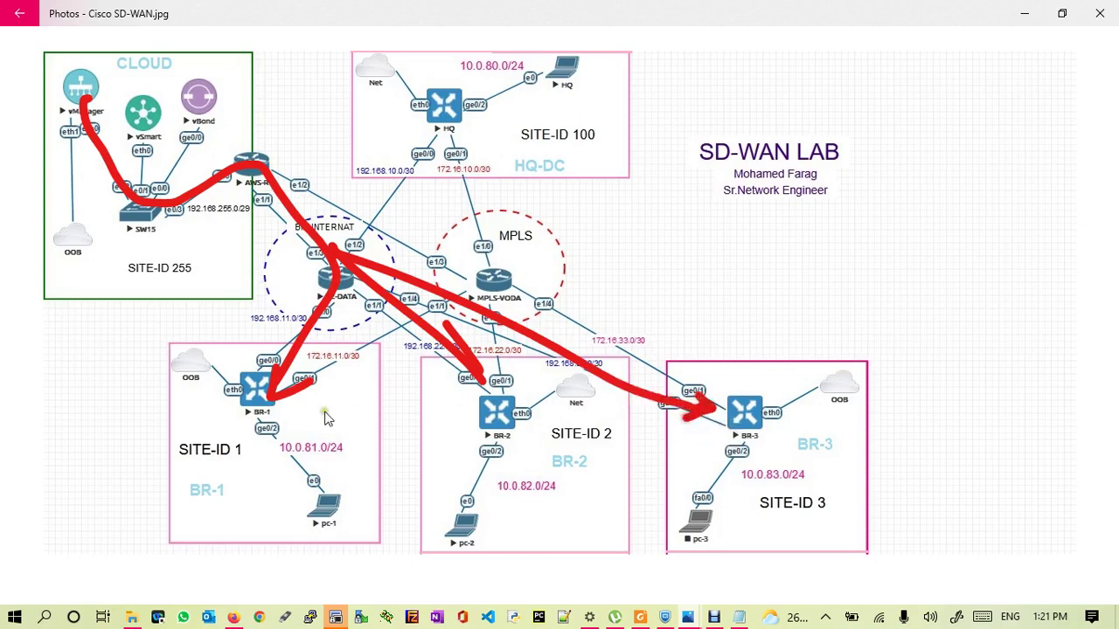
{"action": "left_click_drag", "start_coordinate": [200, 395], "coordinate": [241, 396]}
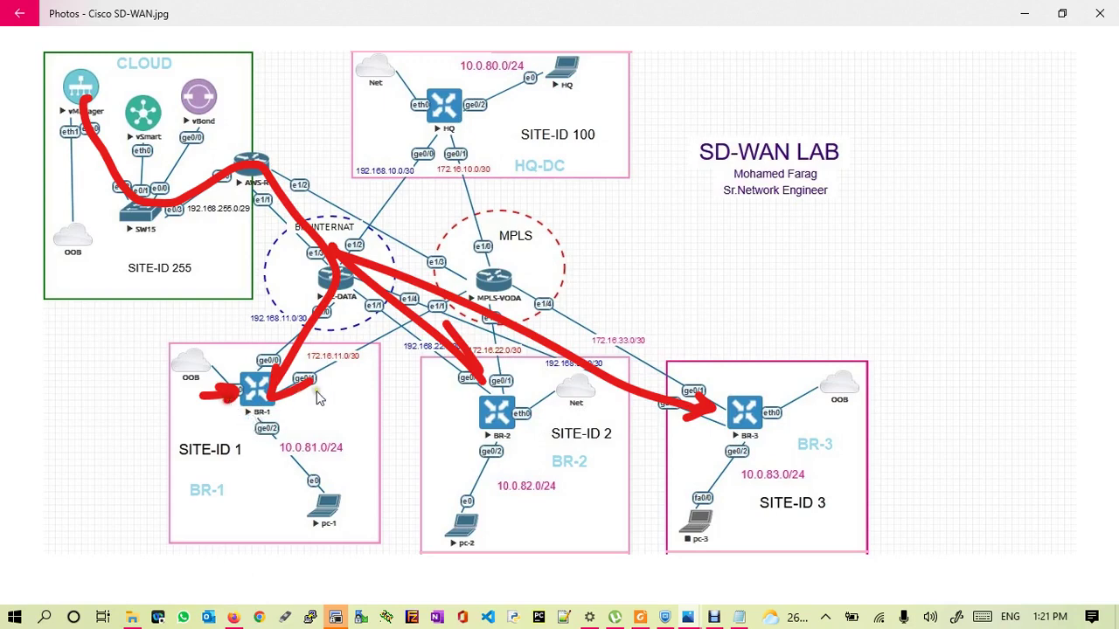
{"action": "left_click_drag", "start_coordinate": [289, 430], "coordinate": [315, 421]}
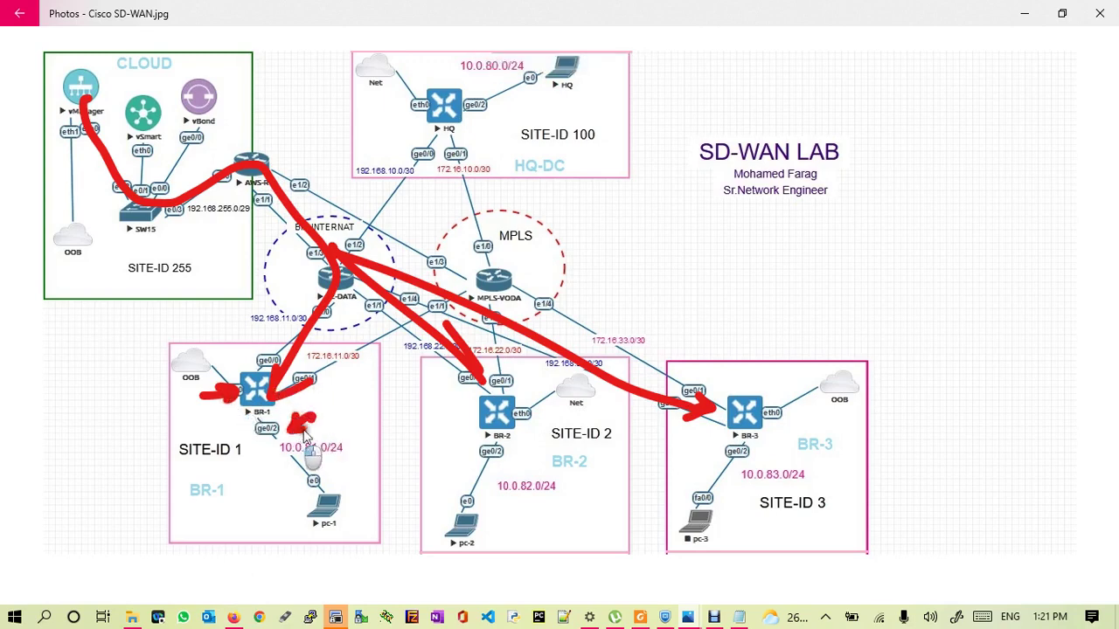
{"action": "left_click_drag", "start_coordinate": [246, 430], "coordinate": [273, 469]}
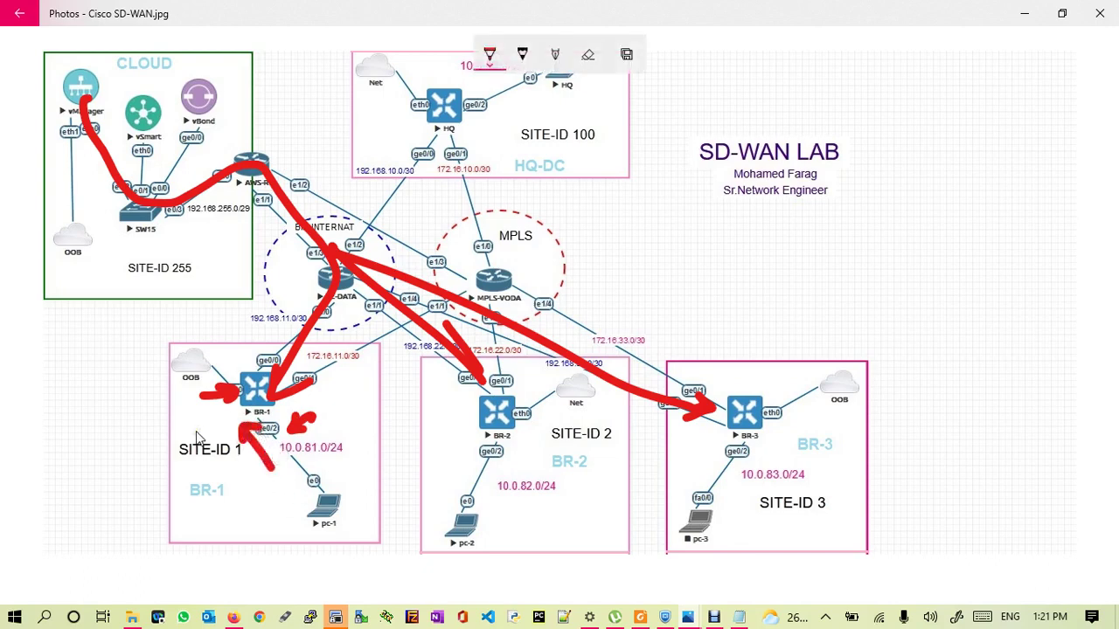
{"action": "mouse_move", "coordinate": [265, 367]}
{"action": "left_mouse_down"}
{"action": "mouse_move", "coordinate": [272, 350]}
{"action": "mouse_move", "coordinate": [299, 374]}
{"action": "mouse_move", "coordinate": [278, 343]}
{"action": "mouse_move", "coordinate": [283, 378]}
{"action": "mouse_move", "coordinate": [333, 353]}
{"action": "mouse_move", "coordinate": [313, 352]}
{"action": "mouse_move", "coordinate": [334, 350]}
{"action": "mouse_move", "coordinate": [333, 370]}
{"action": "left_mouse_up"}
{"action": "mouse_move", "coordinate": [269, 324]}
{"action": "left_mouse_down"}
{"action": "mouse_move", "coordinate": [302, 321]}
{"action": "mouse_move", "coordinate": [289, 313]}
{"action": "mouse_move", "coordinate": [292, 330]}
{"action": "left_mouse_up"}
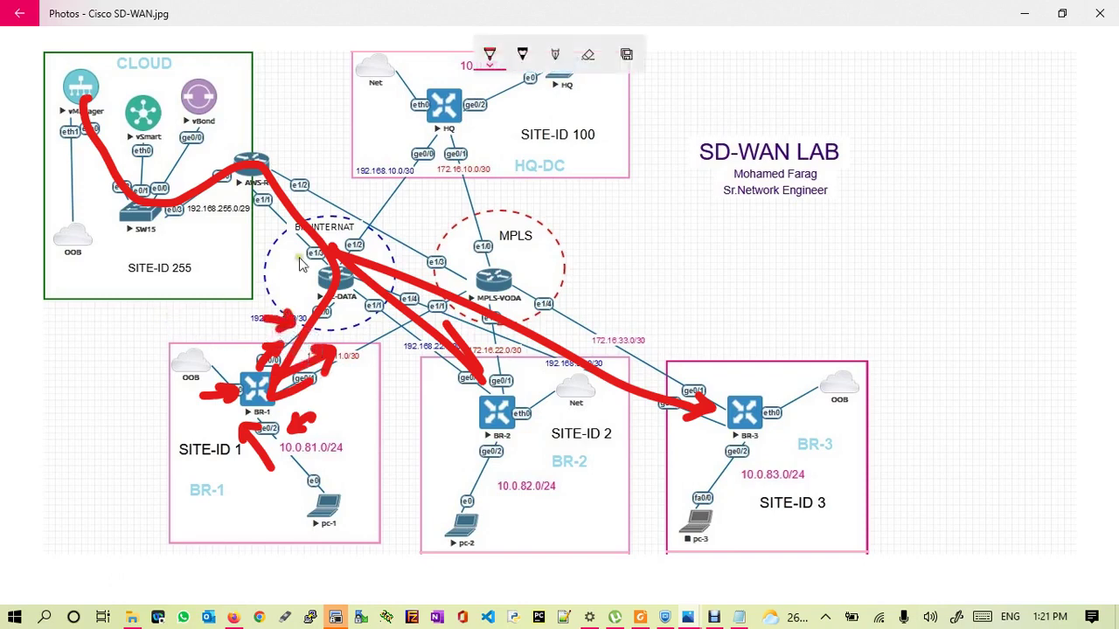
{"action": "mouse_move", "coordinate": [672, 235]}
{"action": "left_mouse_down"}
{"action": "mouse_move", "coordinate": [691, 264]}
{"action": "mouse_move", "coordinate": [748, 224]}
{"action": "left_mouse_up"}
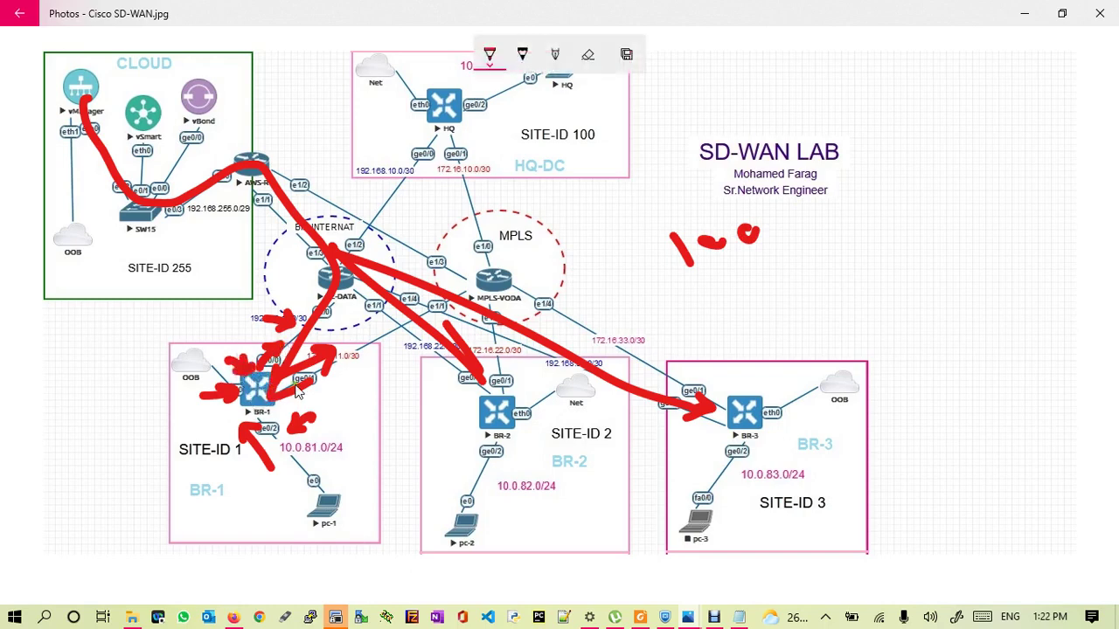
{"action": "left_click", "coordinate": [234, 616]}
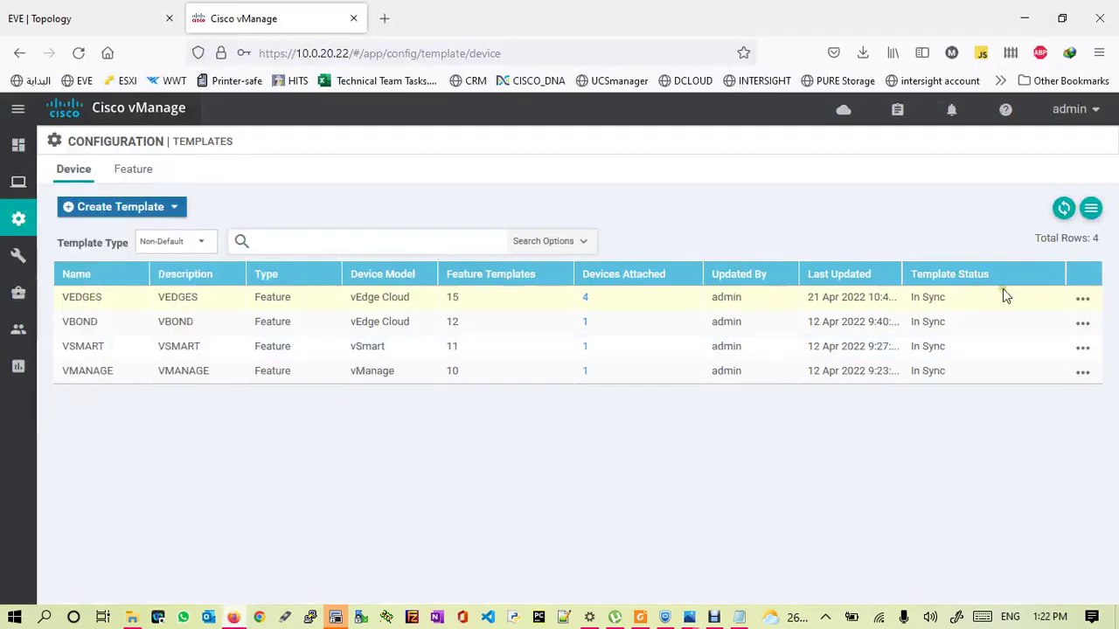
- Edit the VEDGES device template to use qos-policy under Additional Templates and update it
{"action": "left_click", "coordinate": [1082, 298]}
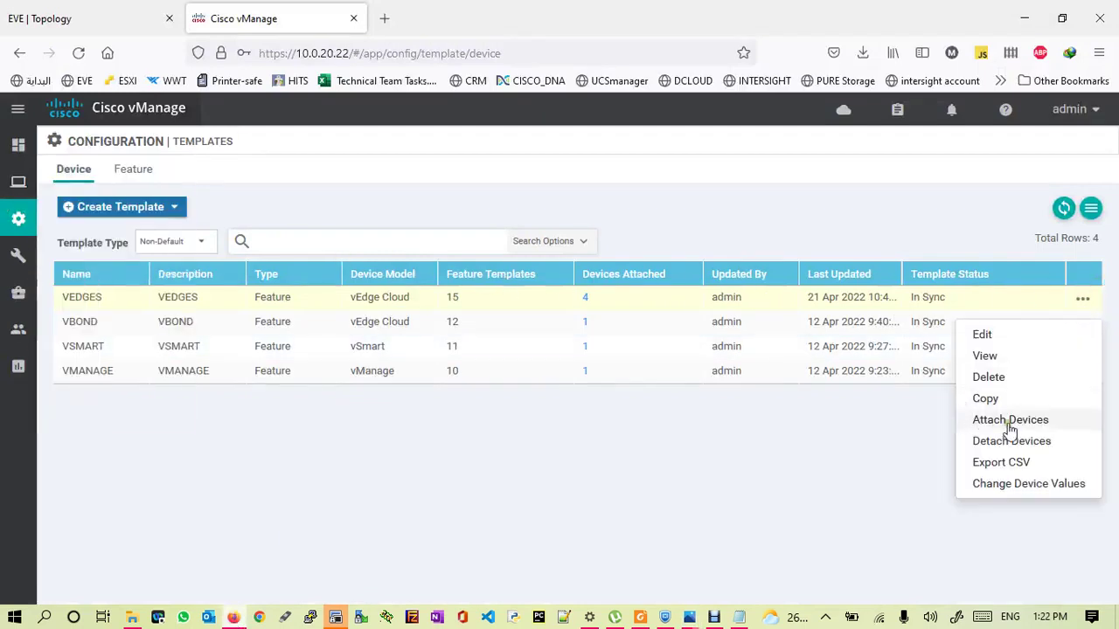
{"action": "left_click", "coordinate": [982, 336]}
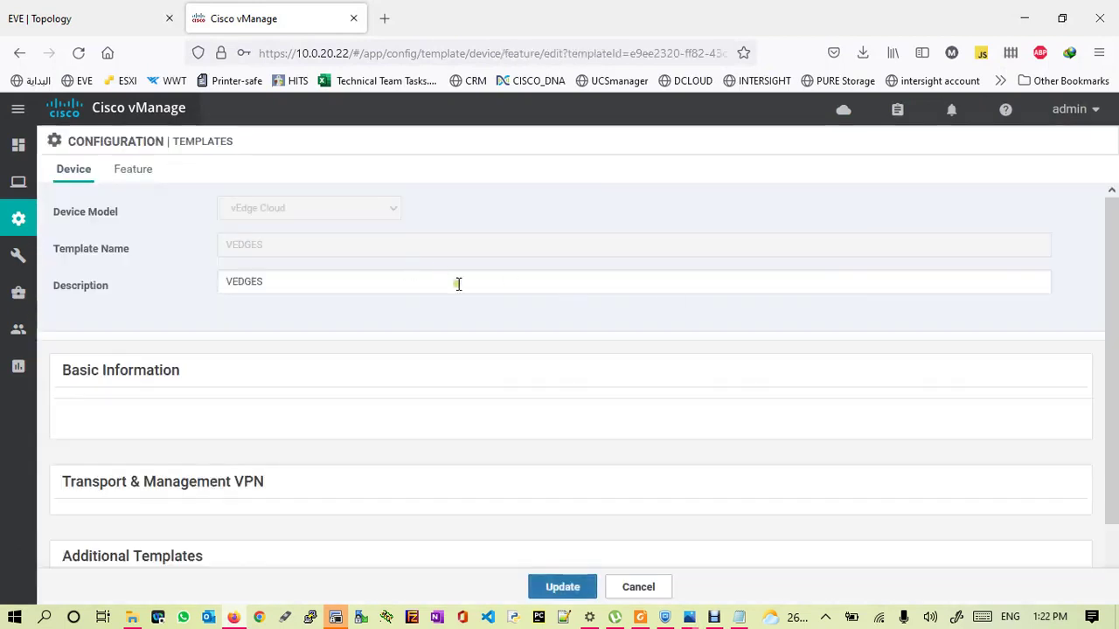
{"action": "left_click", "coordinate": [608, 350]}
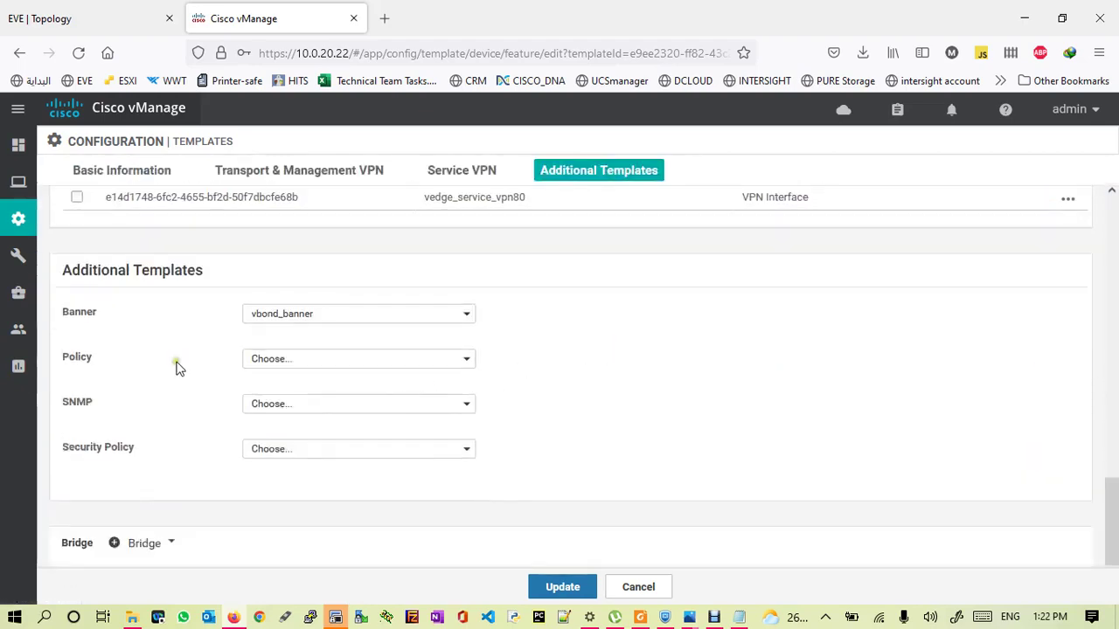
{"action": "left_click", "coordinate": [338, 360]}
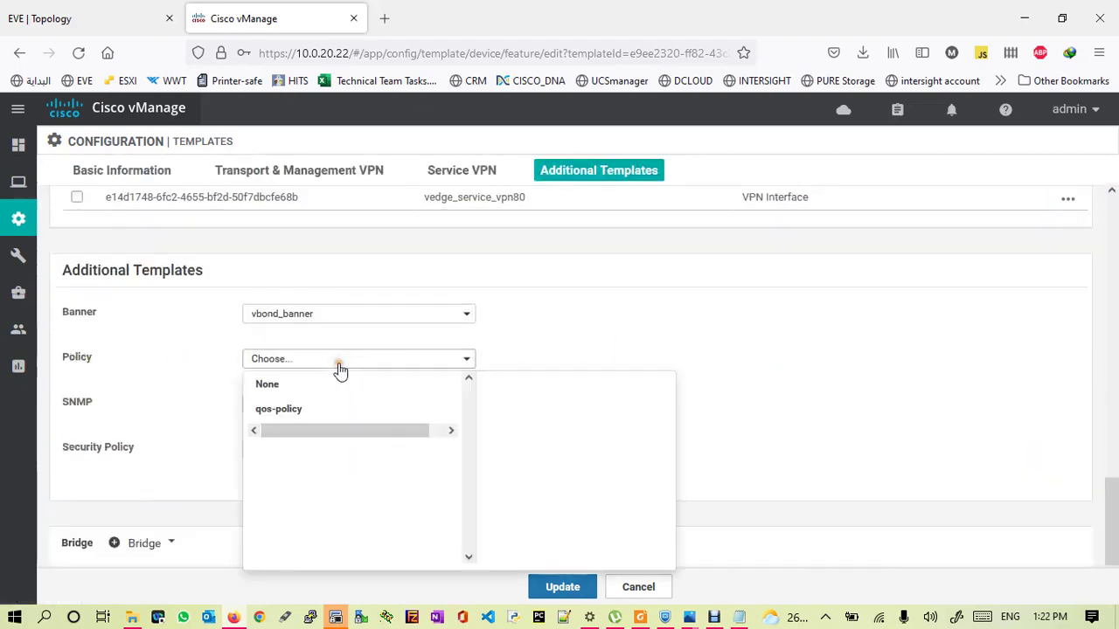
{"action": "left_click", "coordinate": [289, 410]}
{"action": "left_click", "coordinate": [562, 586]}
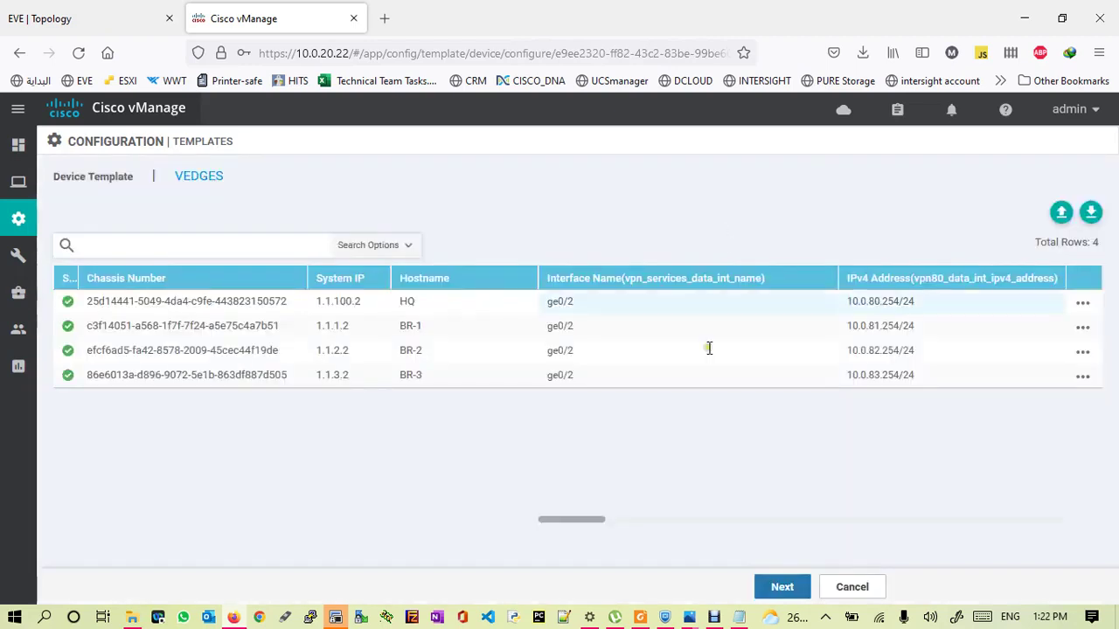
- Open HQ's config diff to compare current and new QoS configuration
{"action": "left_click", "coordinate": [781, 590]}
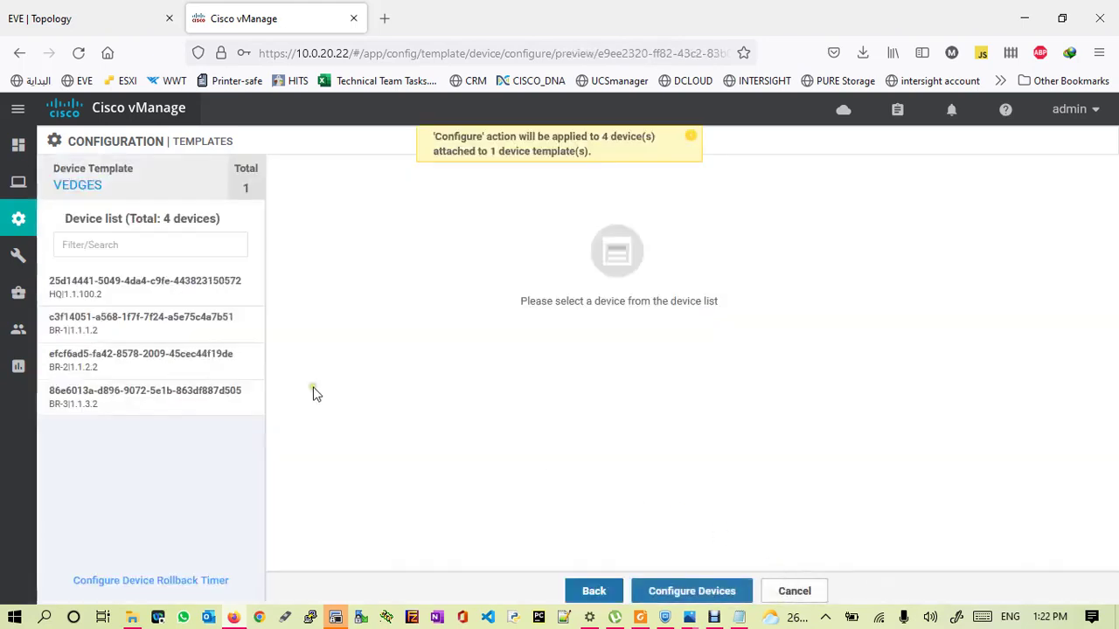
{"action": "left_click", "coordinate": [118, 292]}
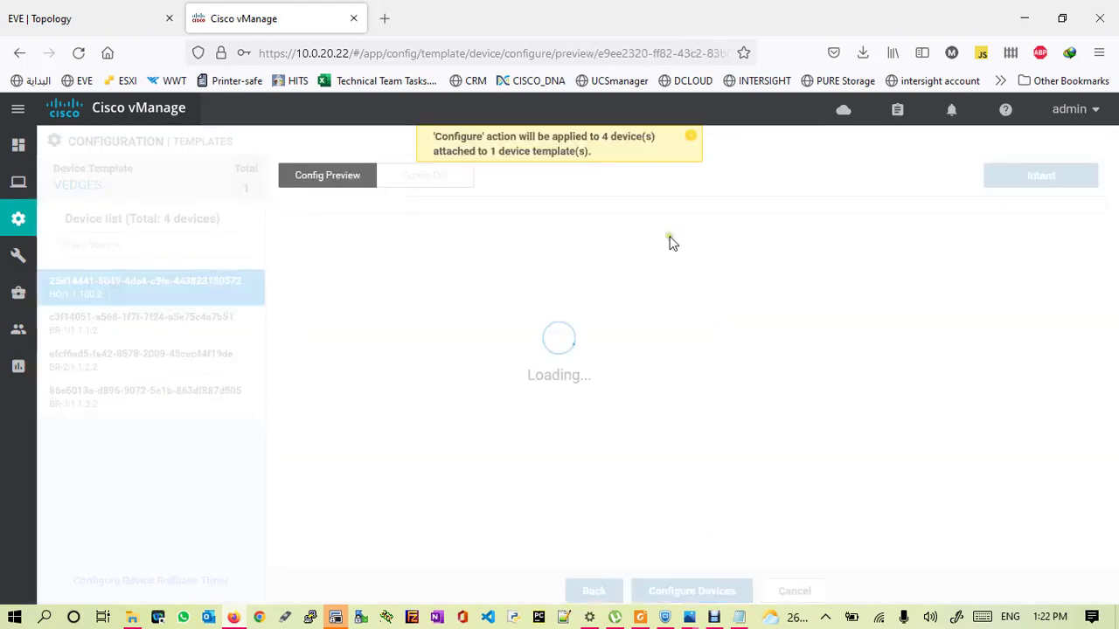
{"action": "left_click", "coordinate": [692, 141]}
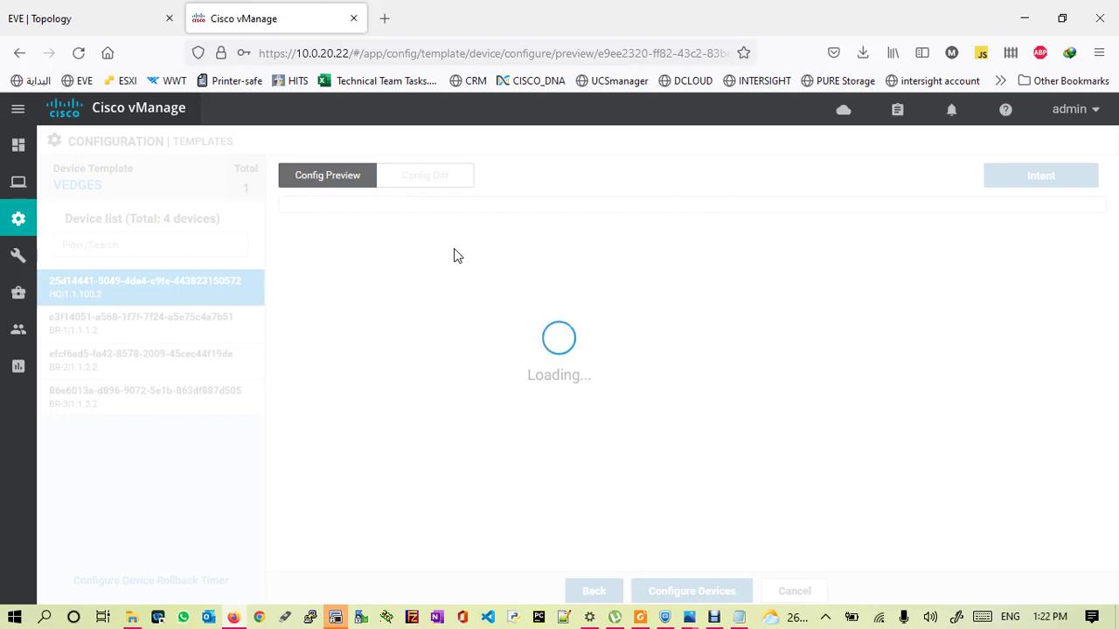
{"action": "left_click", "coordinate": [425, 175]}
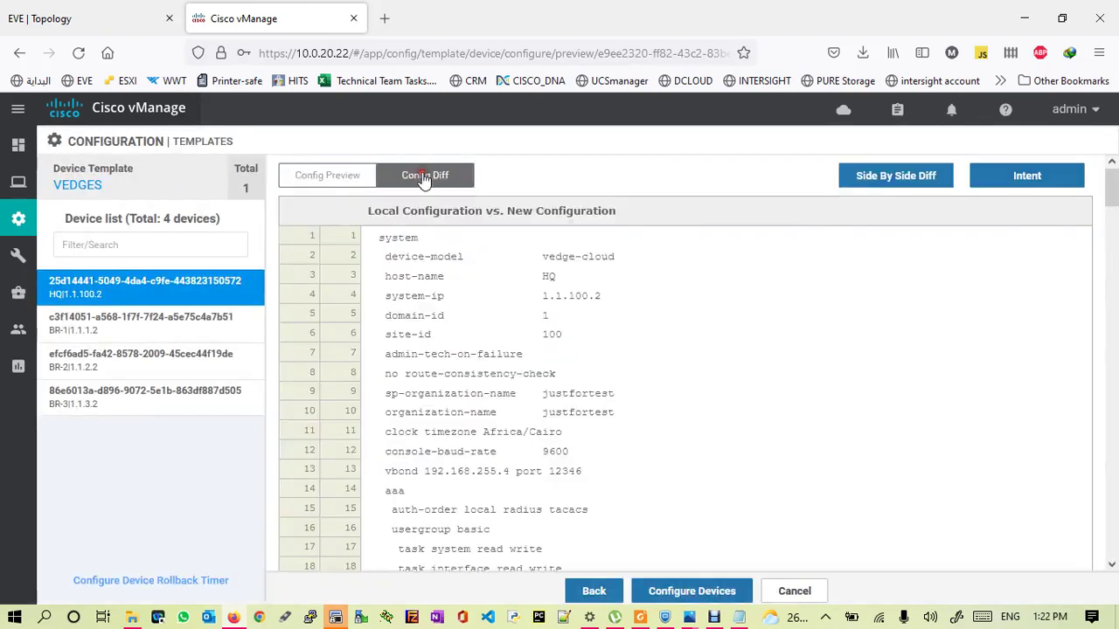
{"action": "left_click_drag", "start_coordinate": [1115, 179], "coordinate": [1112, 542]}
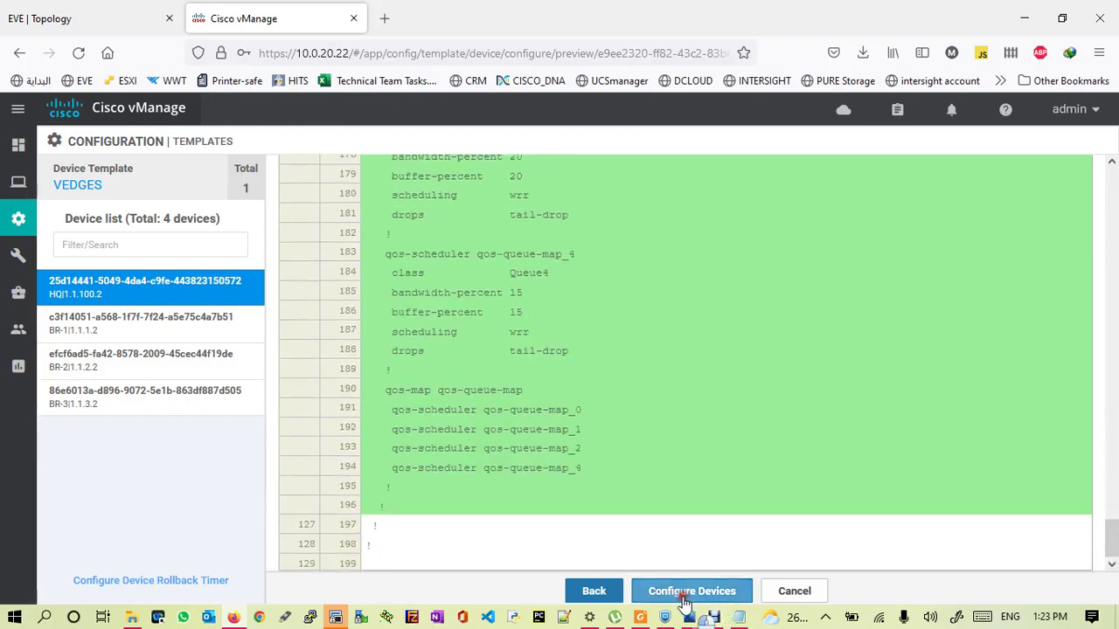
- Push the updated template to all 4 devices, confirm it, and refresh the task status
{"action": "left_click", "coordinate": [682, 593]}
{"action": "left_click", "coordinate": [365, 357]}
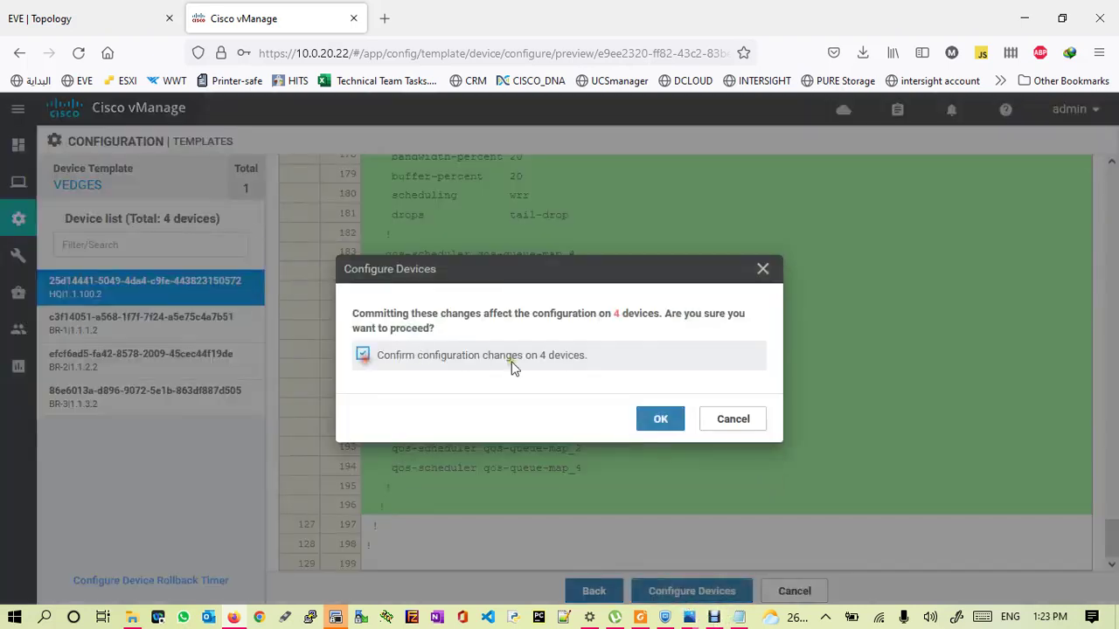
{"action": "left_click", "coordinate": [660, 419]}
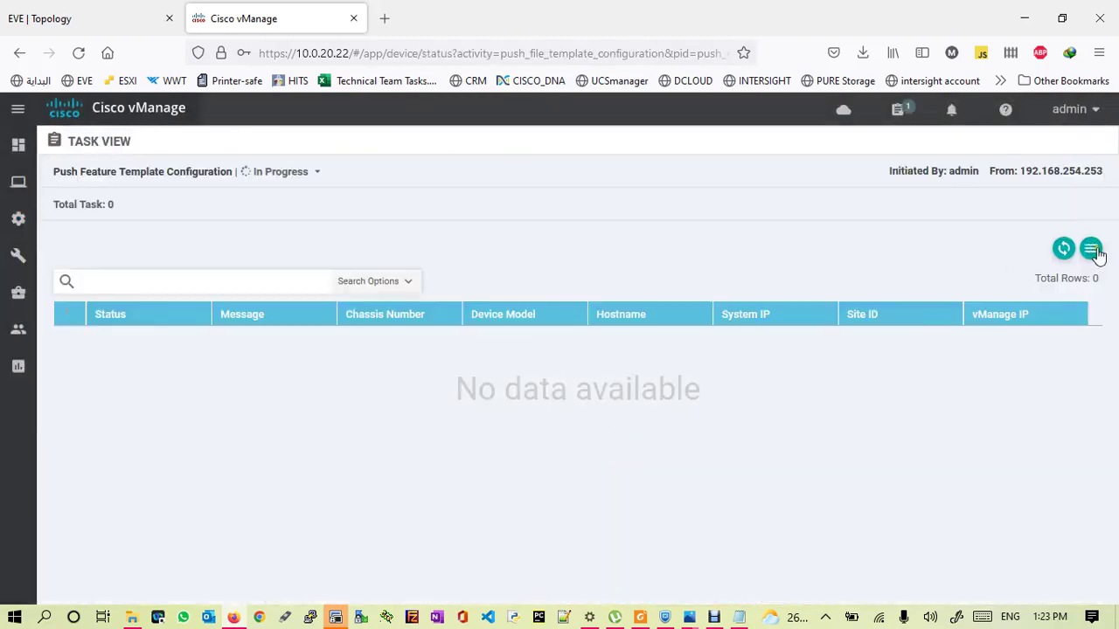
{"action": "left_click", "coordinate": [1064, 249]}
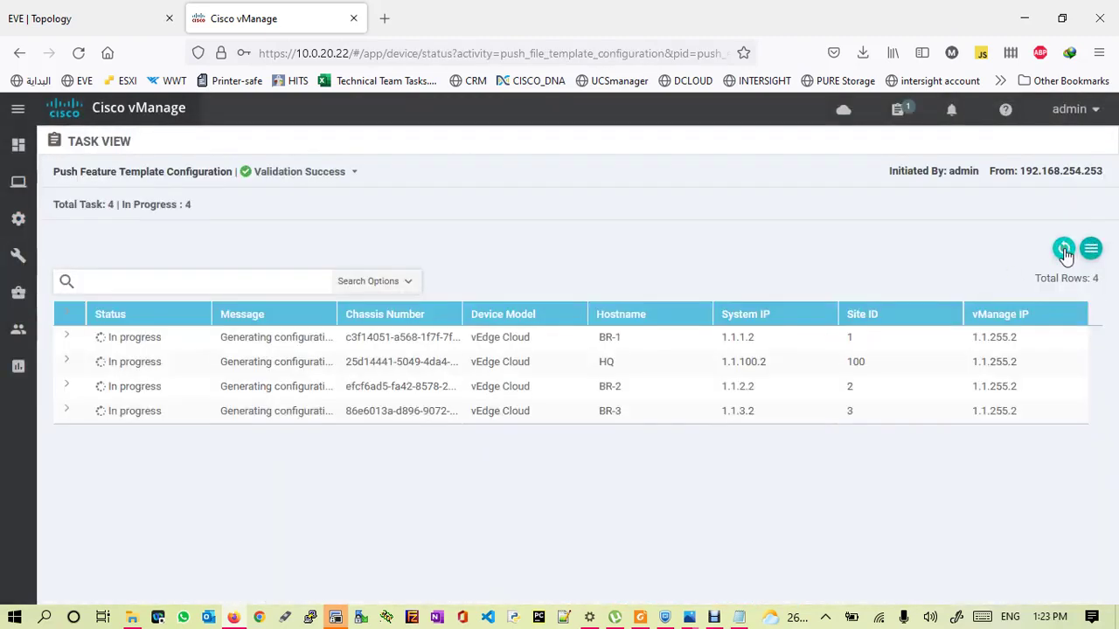
{"action": "left_click", "coordinate": [1064, 249]}
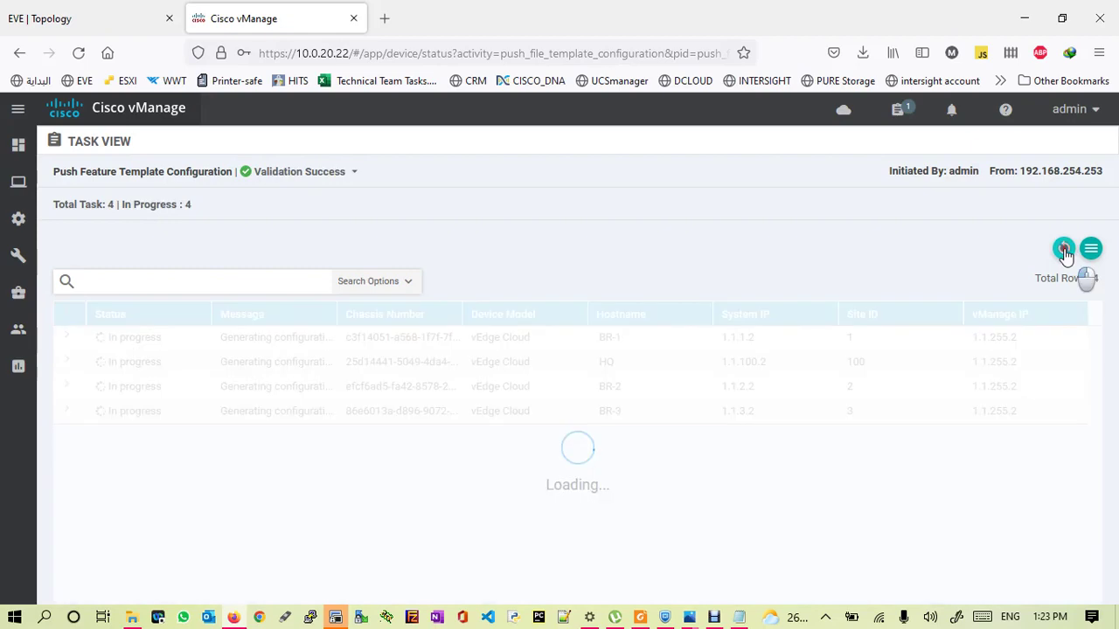
{"action": "left_click", "coordinate": [335, 617]}
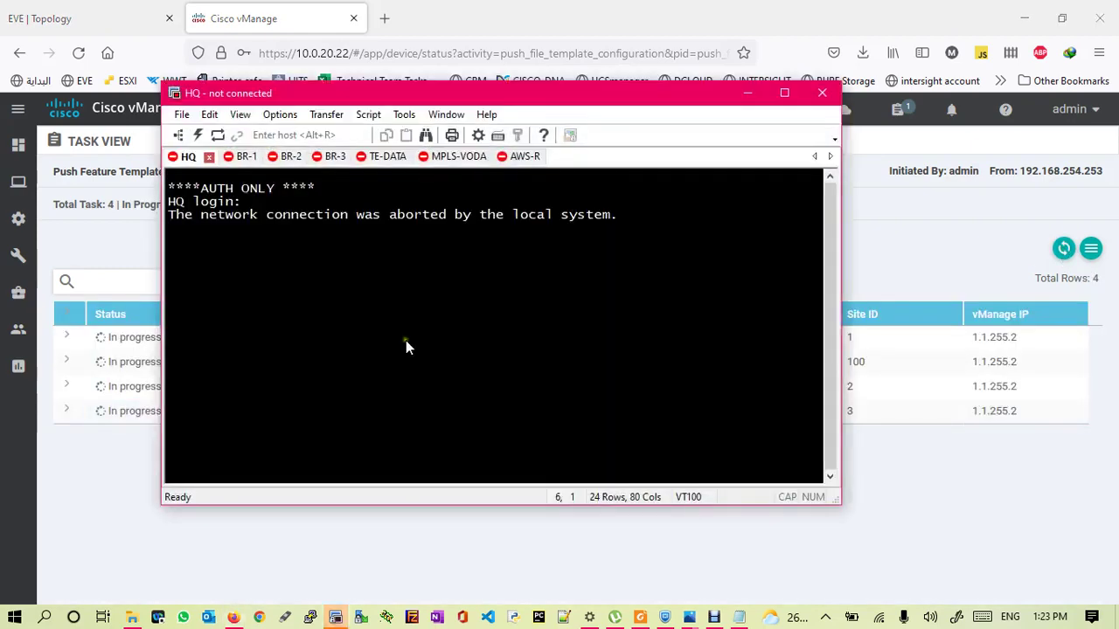
- Reconnect the HQ console session and log in with the admin account
{"action": "key", "text": "Return"}
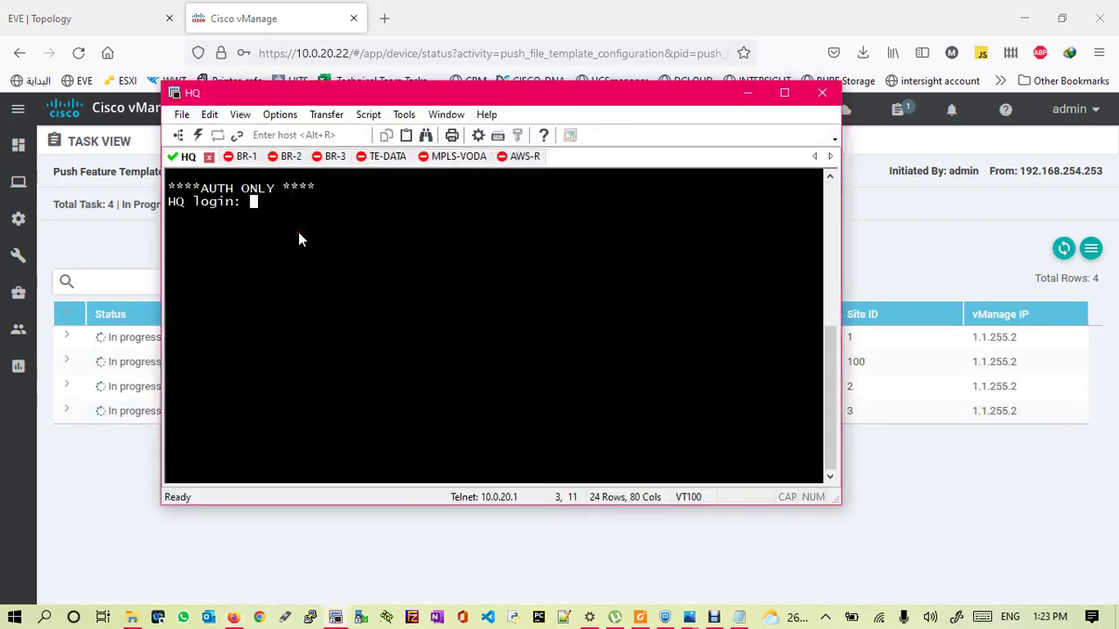
{"action": "type", "text": "admin"}
{"action": "key", "text": "Return"}
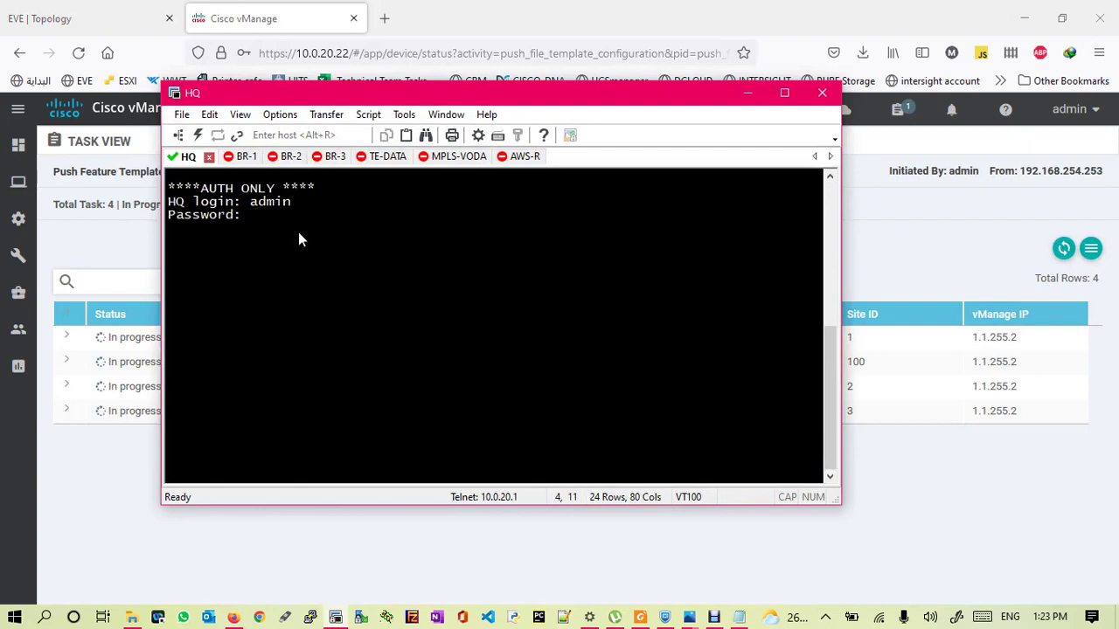
- Run 'show running-config policy' repeatedly, still getting 'No entries found'
{"action": "key", "text": "Return"}
{"action": "key", "text": "Return"}
{"action": "key", "text": "Return"}
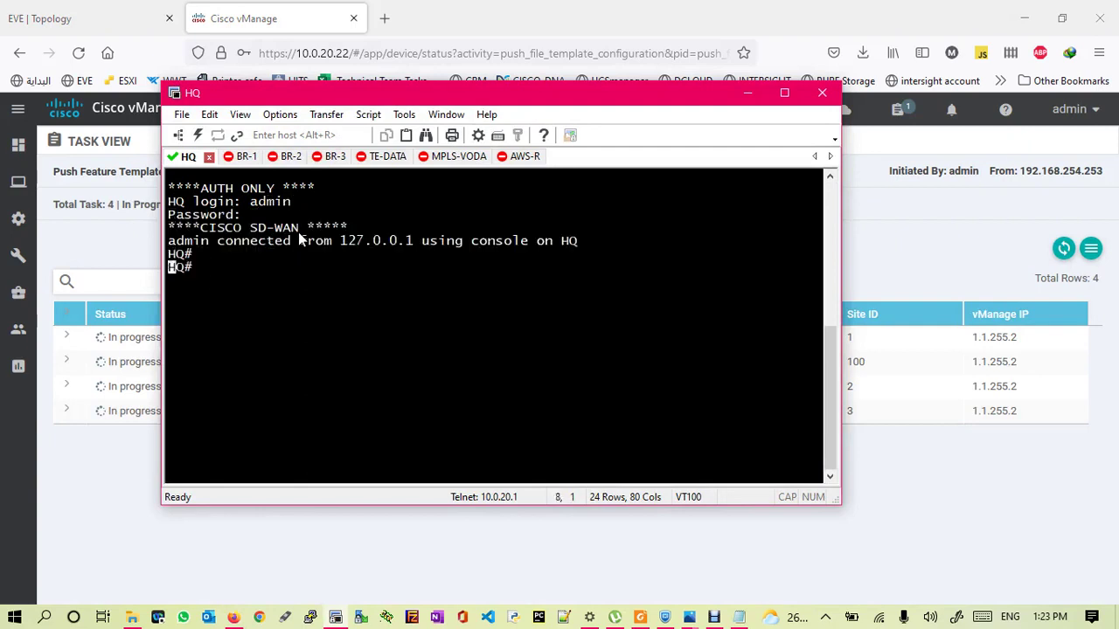
{"action": "type", "text": "show ru"}
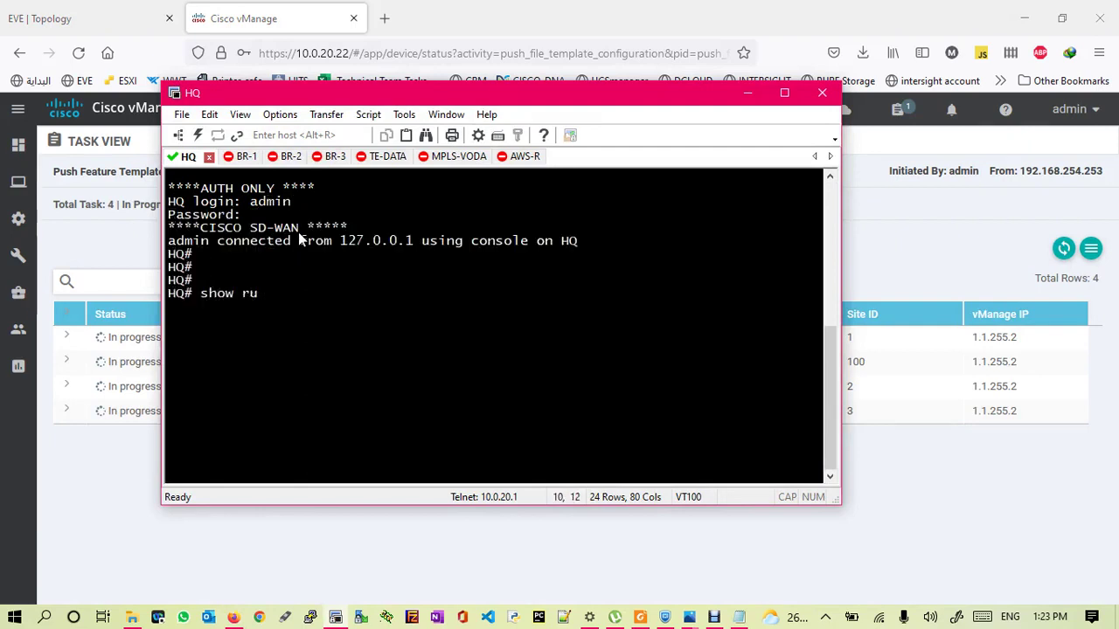
{"action": "type", "text": "nning-config policy "}
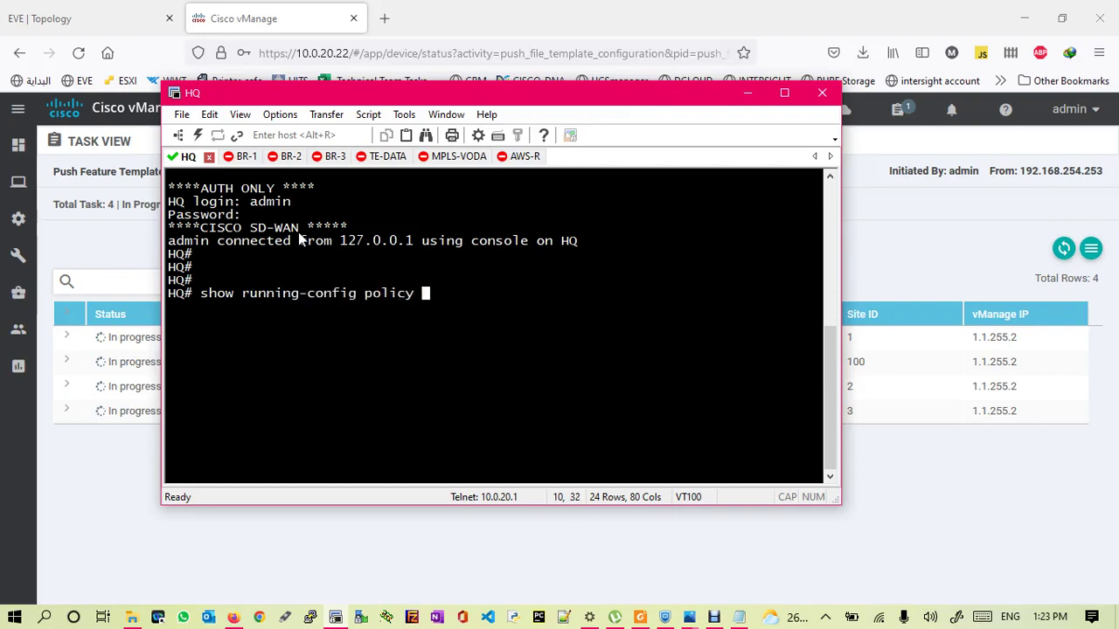
{"action": "type", "text": "?"}
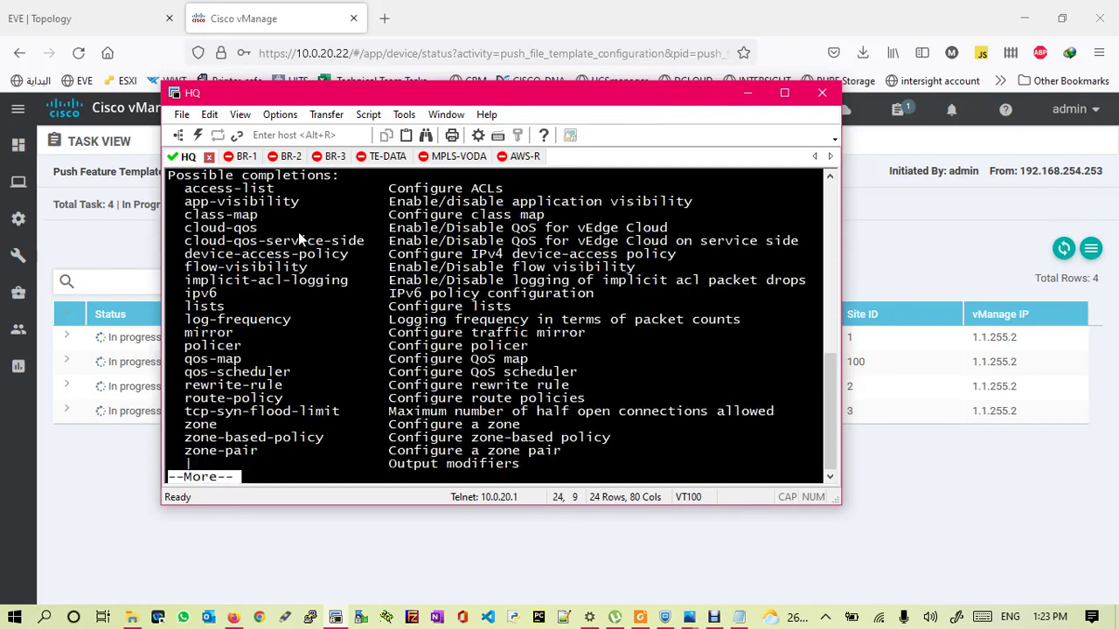
{"action": "key", "text": "space"}
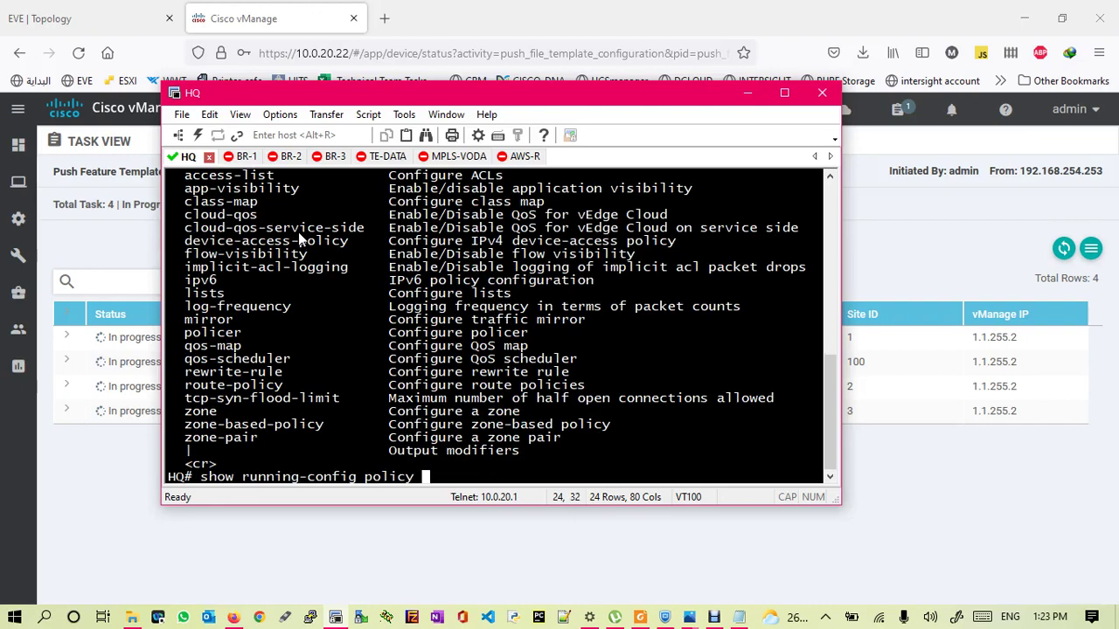
{"action": "key", "text": "Return"}
{"action": "key", "text": "Return"}
{"action": "key", "text": "Return"}
{"action": "key", "text": "Return"}
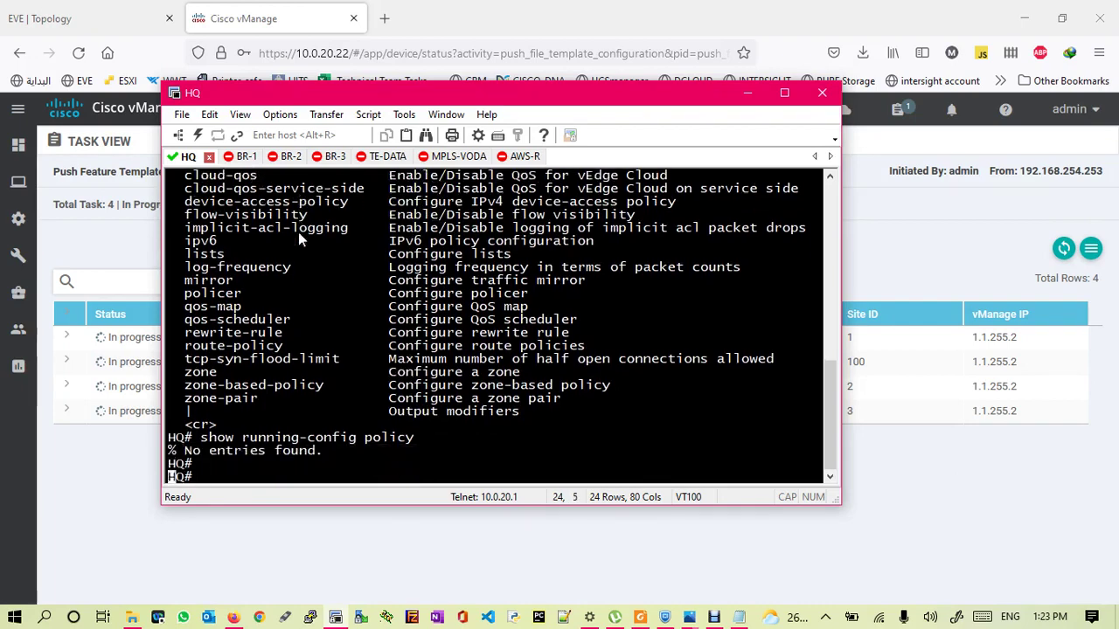
{"action": "key", "text": "Up"}
{"action": "key", "text": "Return"}
{"action": "key", "text": "Return"}
{"action": "key", "text": "Return"}
{"action": "key", "text": "Up"}
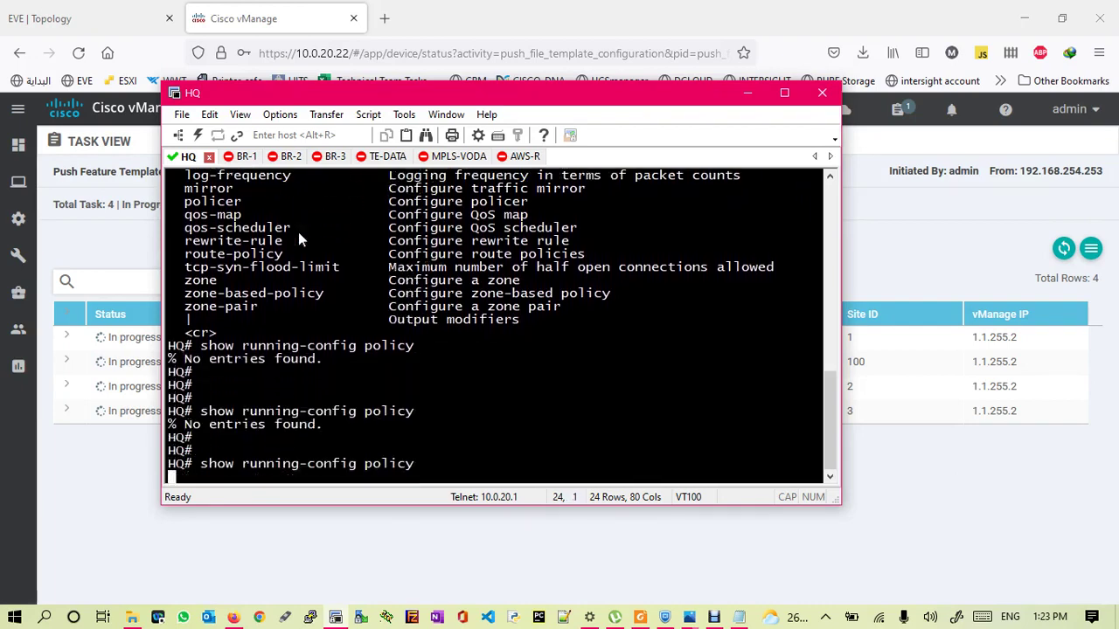
{"action": "key", "text": "Return"}
{"action": "key", "text": "Return"}
{"action": "key", "text": "Return"}
{"action": "key", "text": "Return"}
{"action": "key", "text": "Up"}
{"action": "key", "text": "Return"}
{"action": "key", "text": "Return"}
{"action": "key", "text": "Return"}
{"action": "key", "text": "Up"}
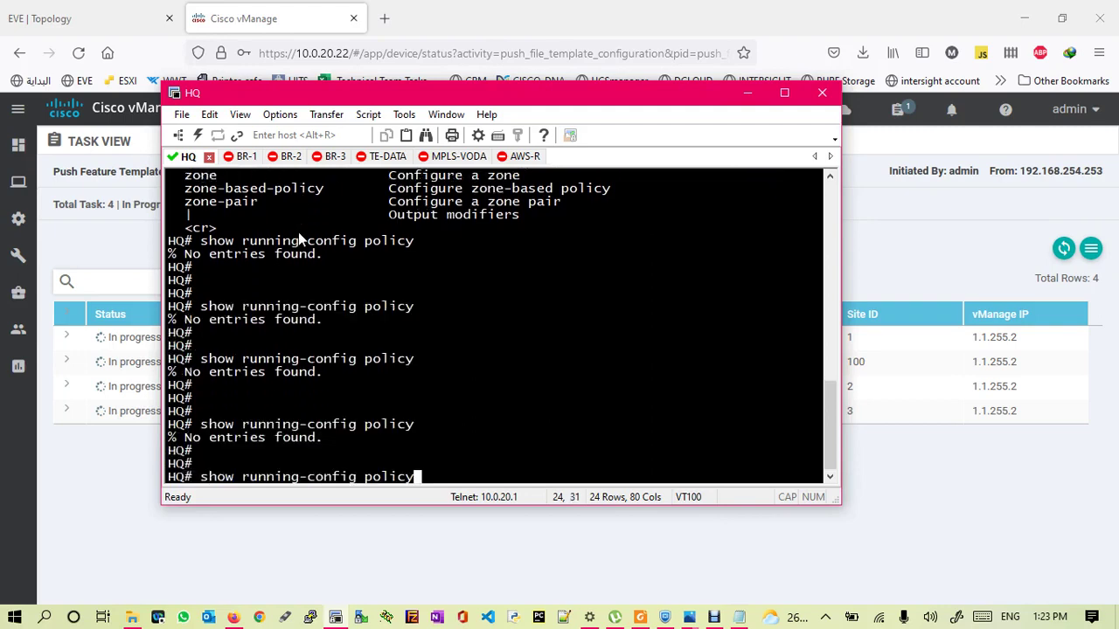
{"action": "key", "text": "Return"}
{"action": "key", "text": "Up"}
{"action": "key", "text": "Return"}
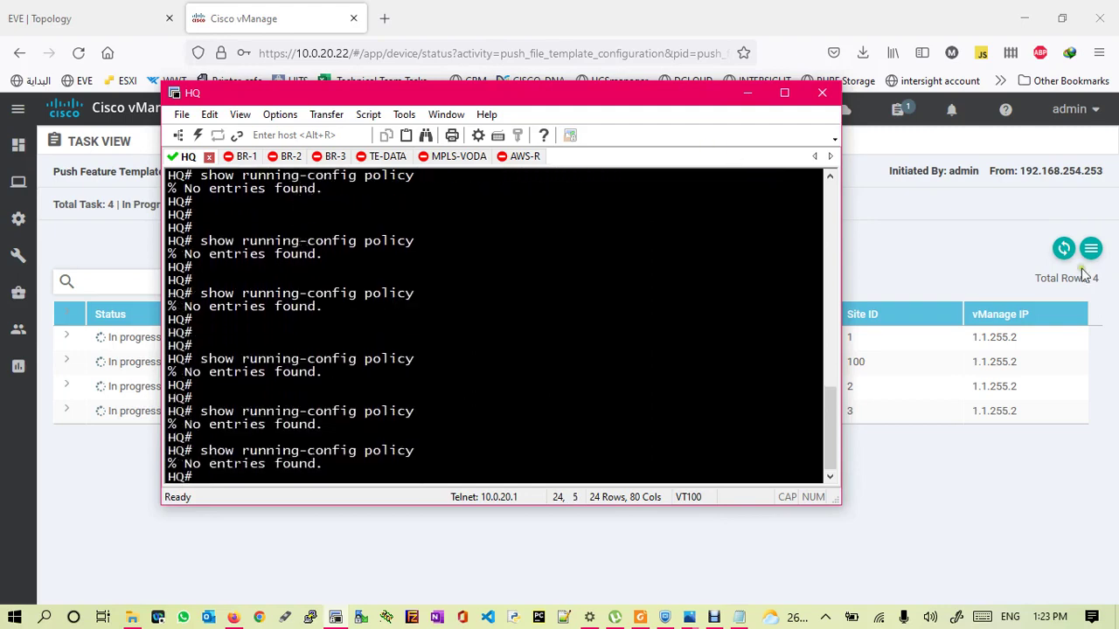
- Refresh the template push status and check the active tasks list
{"action": "left_click", "coordinate": [1064, 249]}
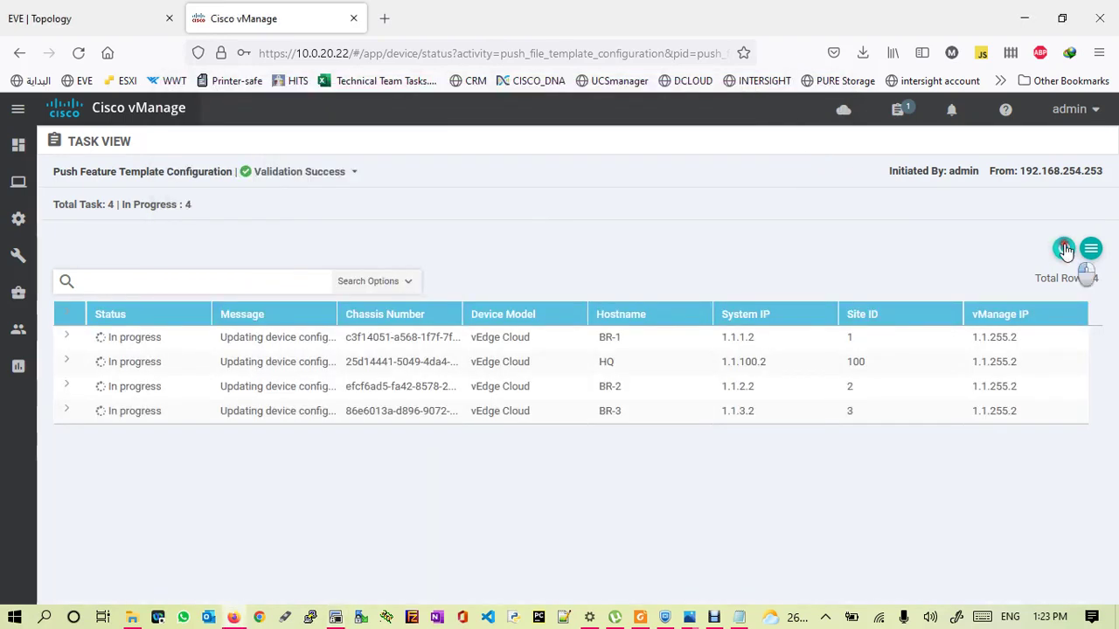
{"action": "left_click", "coordinate": [1063, 249]}
{"action": "left_click", "coordinate": [1064, 249]}
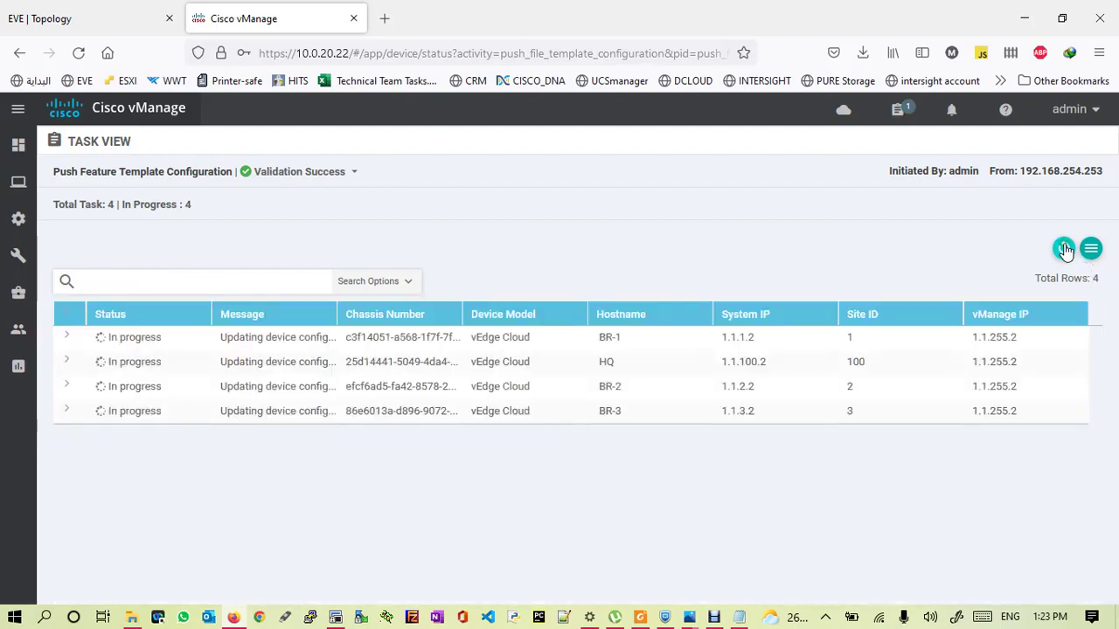
{"action": "left_click", "coordinate": [900, 110]}
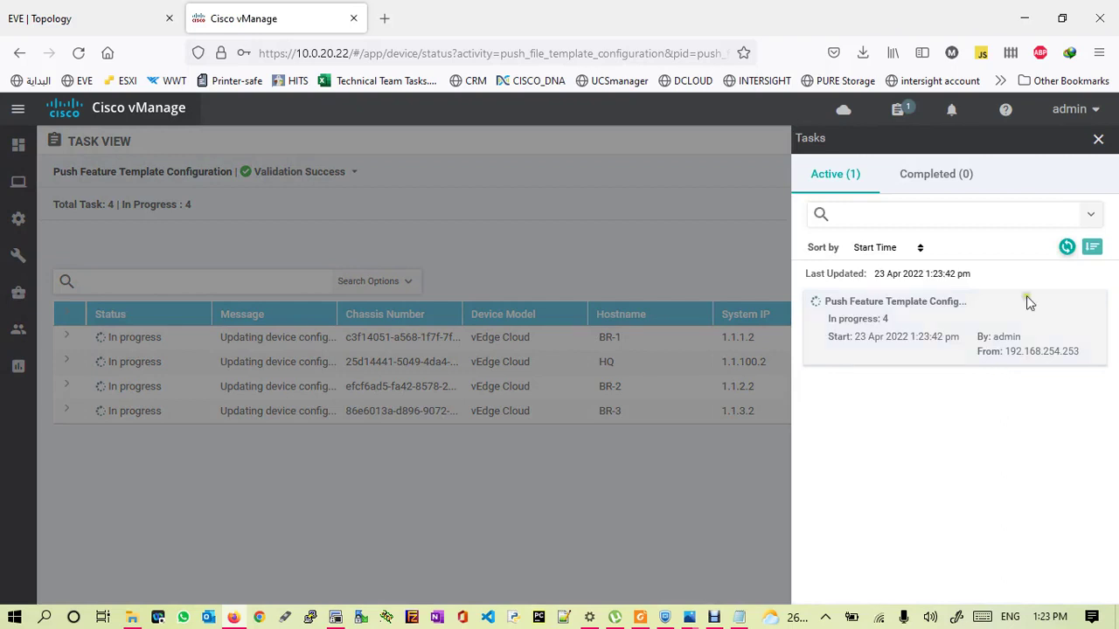
{"action": "left_click", "coordinate": [1066, 249]}
{"action": "left_click", "coordinate": [1067, 249]}
{"action": "left_click", "coordinate": [1066, 249]}
{"action": "left_click", "coordinate": [1068, 249]}
{"action": "left_click", "coordinate": [1069, 249]}
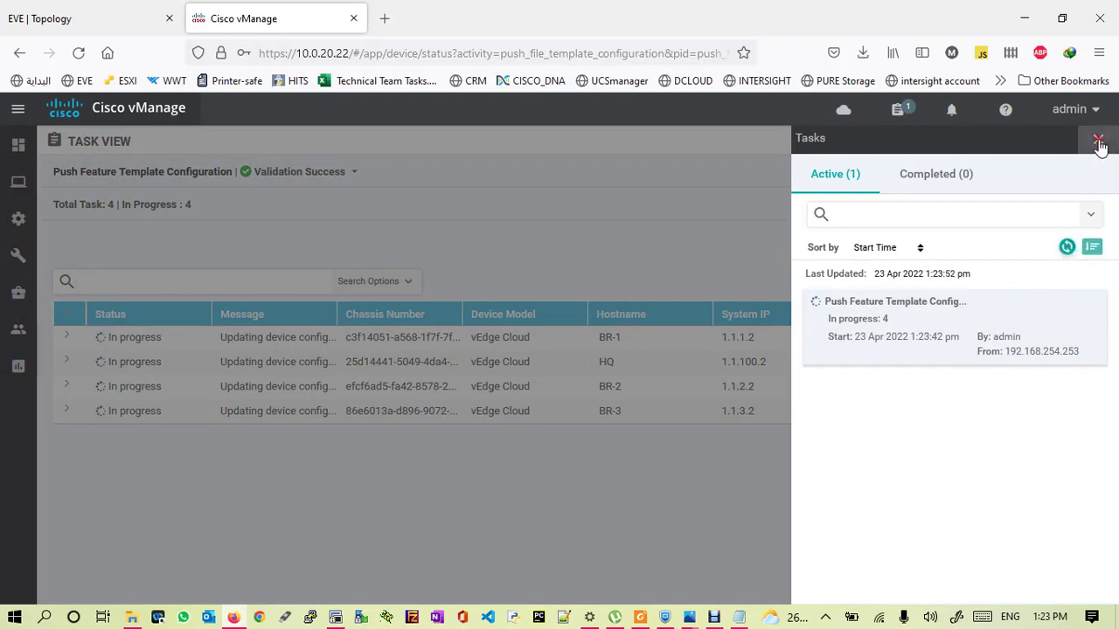
{"action": "left_click", "coordinate": [1099, 142]}
- Keep refreshing until HQ, BR-1, BR-2 and BR-3 all report Success
{"action": "left_click", "coordinate": [1064, 250]}
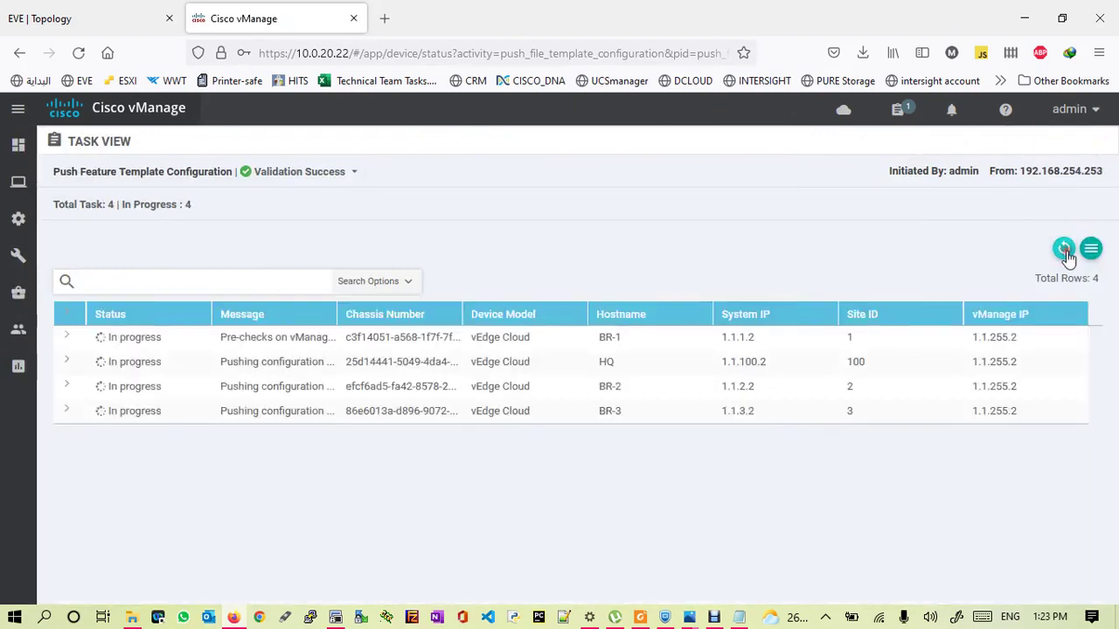
{"action": "left_click", "coordinate": [1064, 250]}
{"action": "left_click", "coordinate": [1063, 250]}
{"action": "left_click", "coordinate": [1064, 250]}
{"action": "left_click", "coordinate": [1064, 250]}
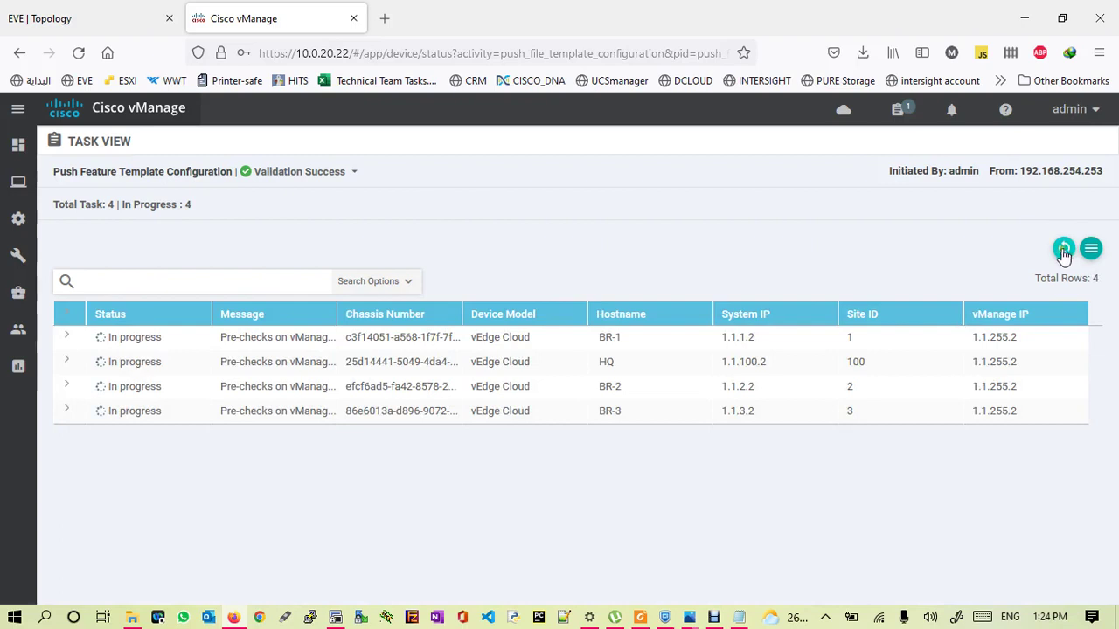
{"action": "left_click", "coordinate": [1064, 251]}
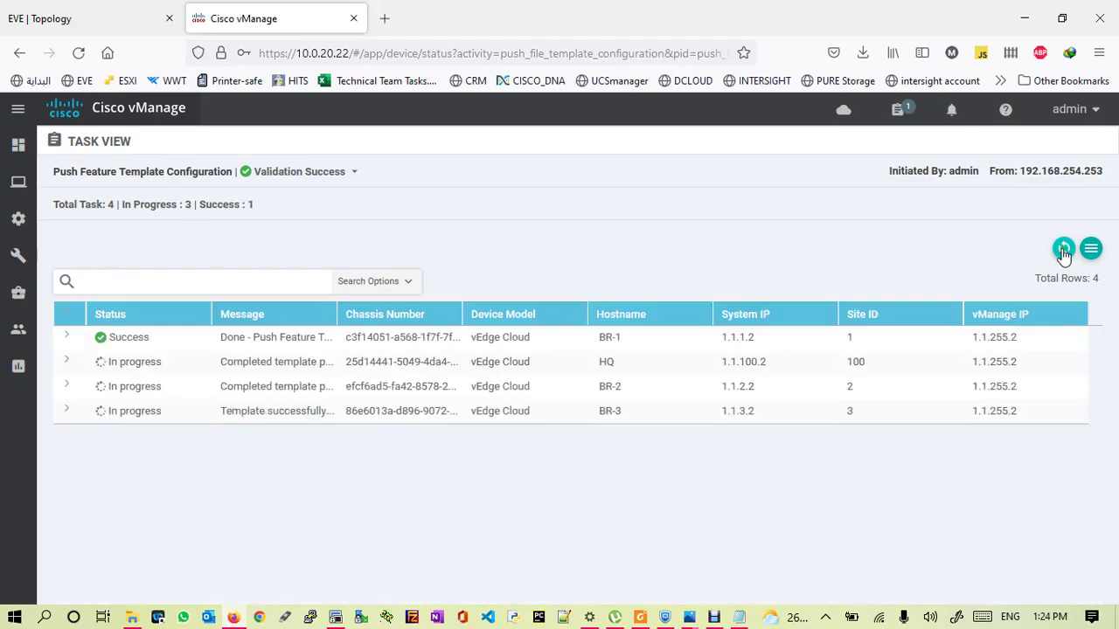
{"action": "left_click", "coordinate": [1064, 251]}
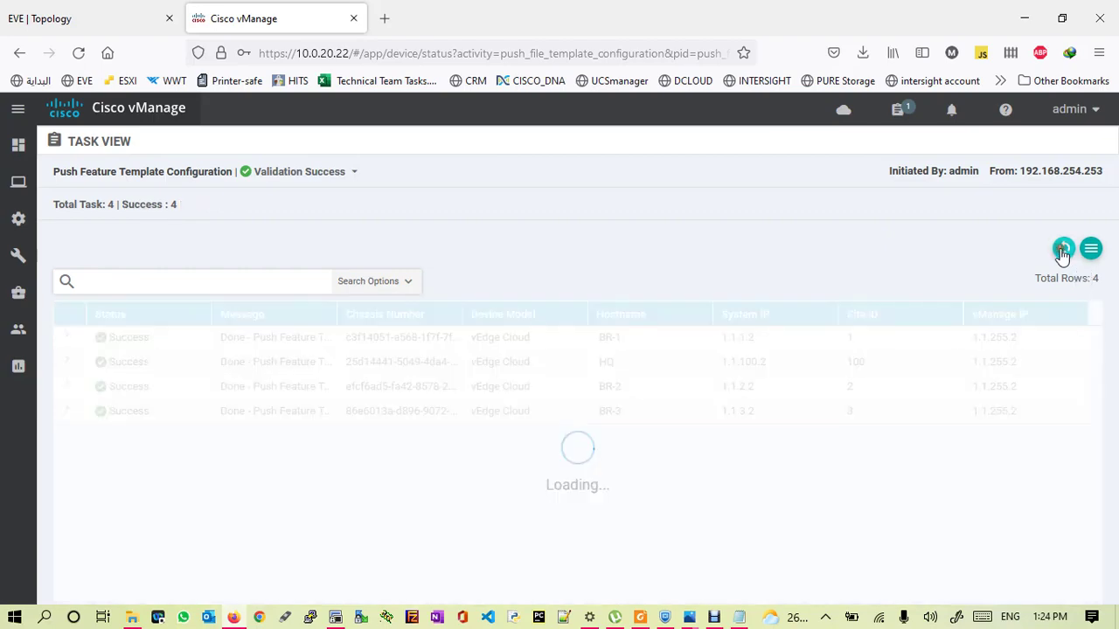
{"action": "left_click", "coordinate": [1063, 251]}
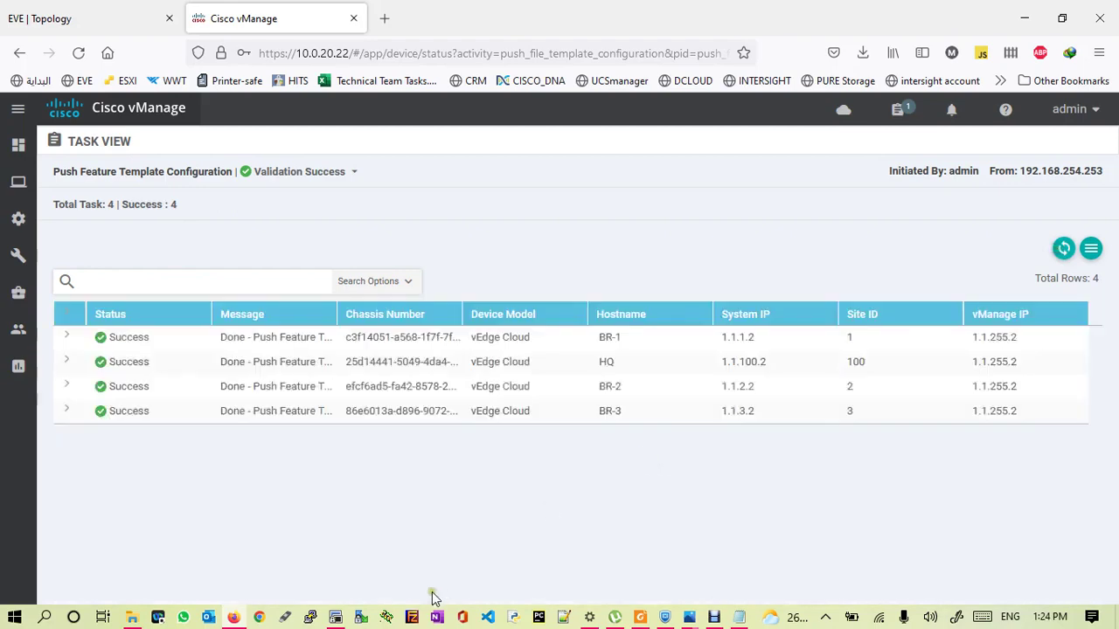
{"action": "left_click", "coordinate": [336, 618]}
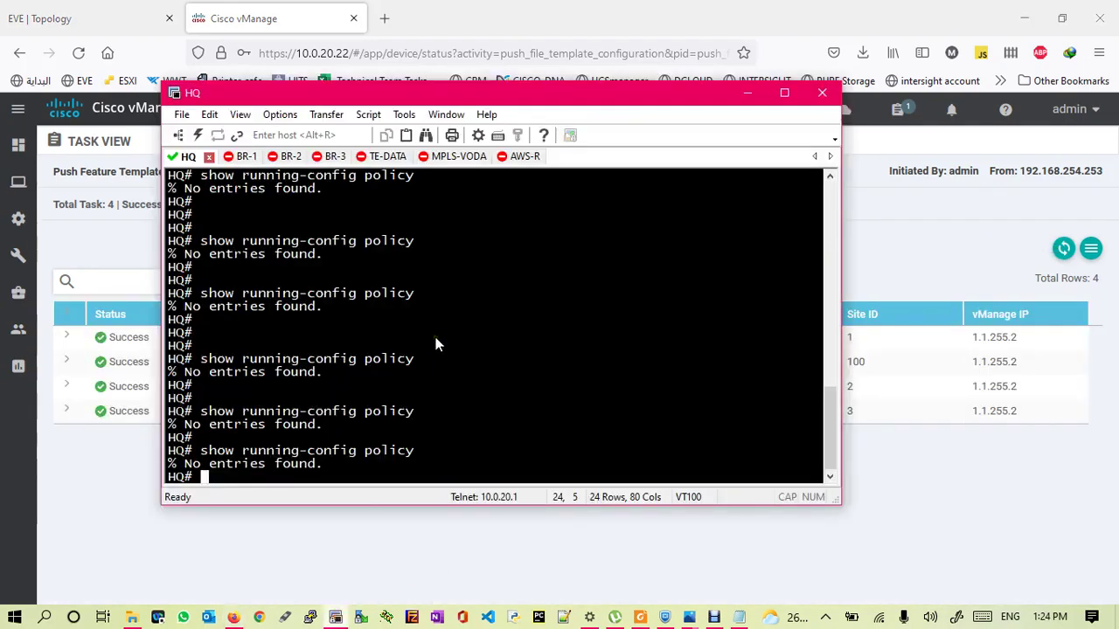
- Rerun 'show running-config policy' on HQ and page through the class maps, acl-classification and qos-queue-map
{"action": "key", "text": "Return"}
{"action": "key", "text": "Return"}
{"action": "key", "text": "Up"}
{"action": "key", "text": "Return"}
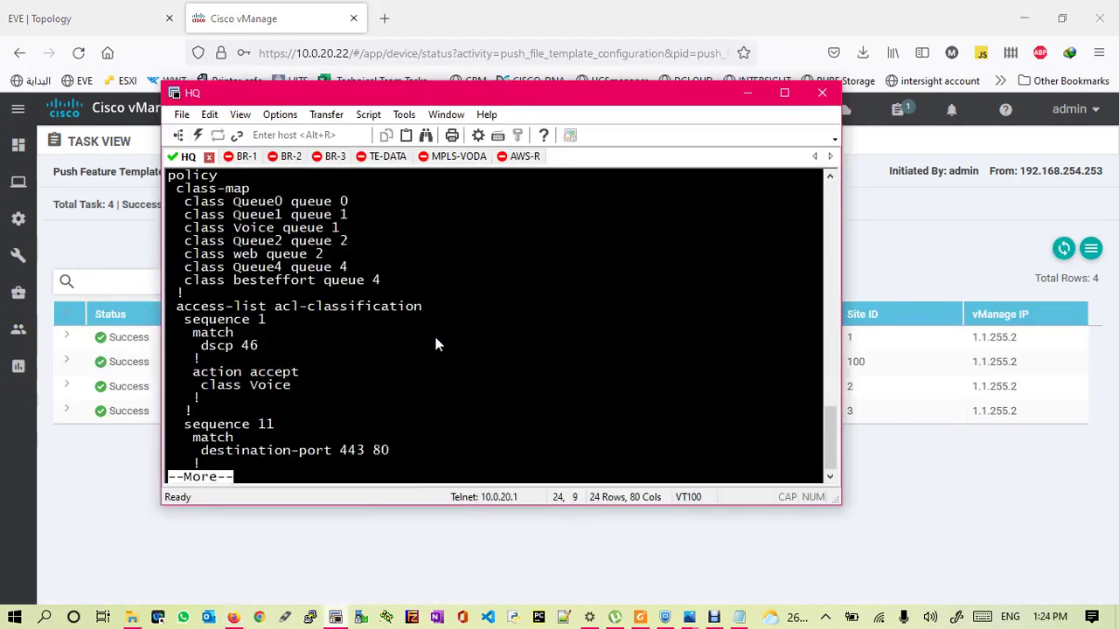
{"action": "key", "text": "space"}
{"action": "key", "text": "space"}
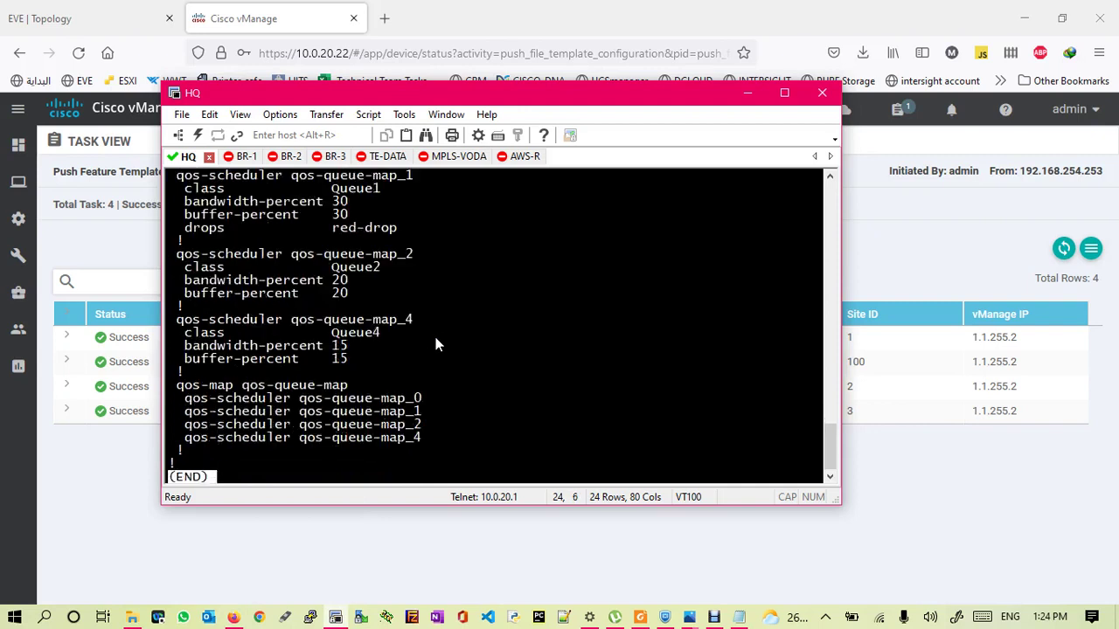
{"action": "key", "text": "q"}
{"action": "key", "text": "Return"}
{"action": "key", "text": "Return"}
{"action": "key", "text": "Return"}
{"action": "key", "text": "Return"}
{"action": "key", "text": "Return"}
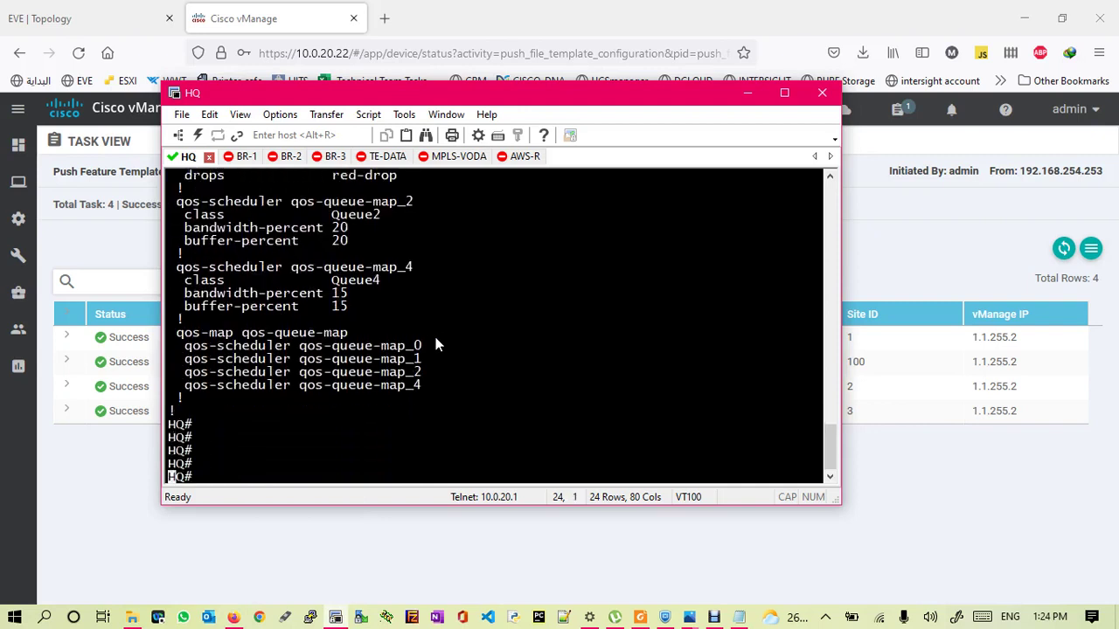
{"action": "left_click", "coordinate": [746, 93]}
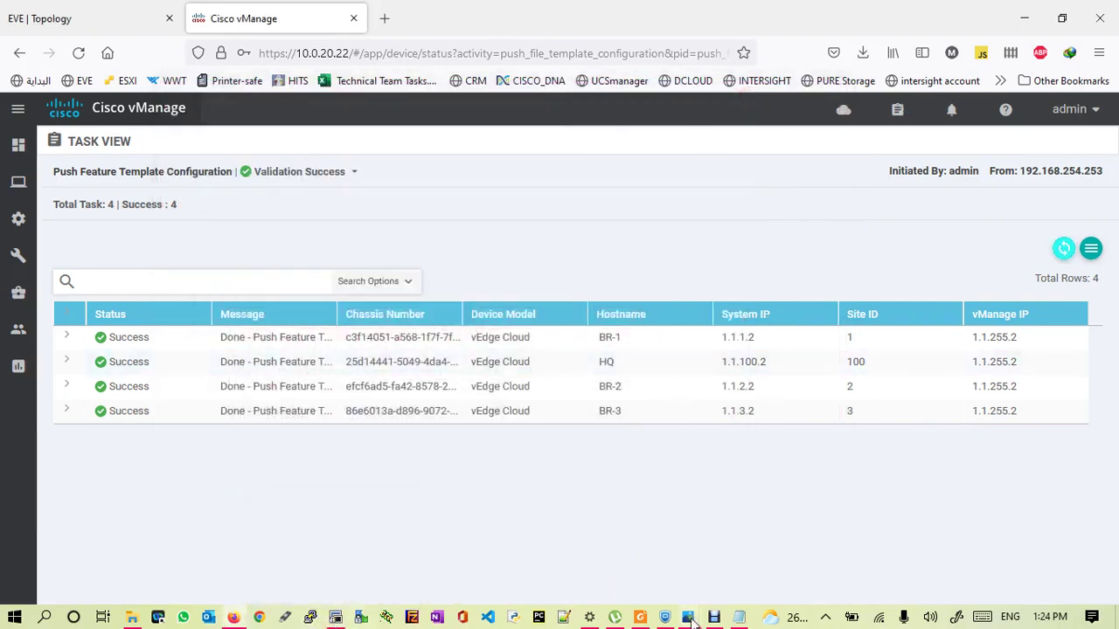
- Filter the Feature Templates list by 'int' to show the 10 matching templates
{"action": "mouse_move", "coordinate": [692, 619]}
{"action": "left_click", "coordinate": [752, 544]}
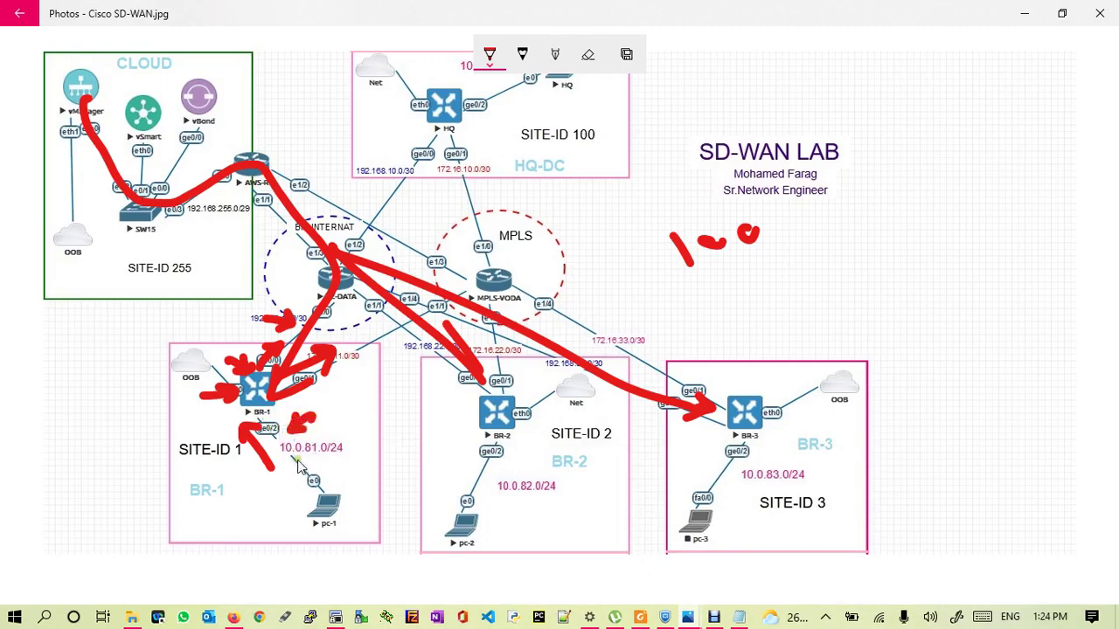
{"action": "left_click", "coordinate": [234, 618]}
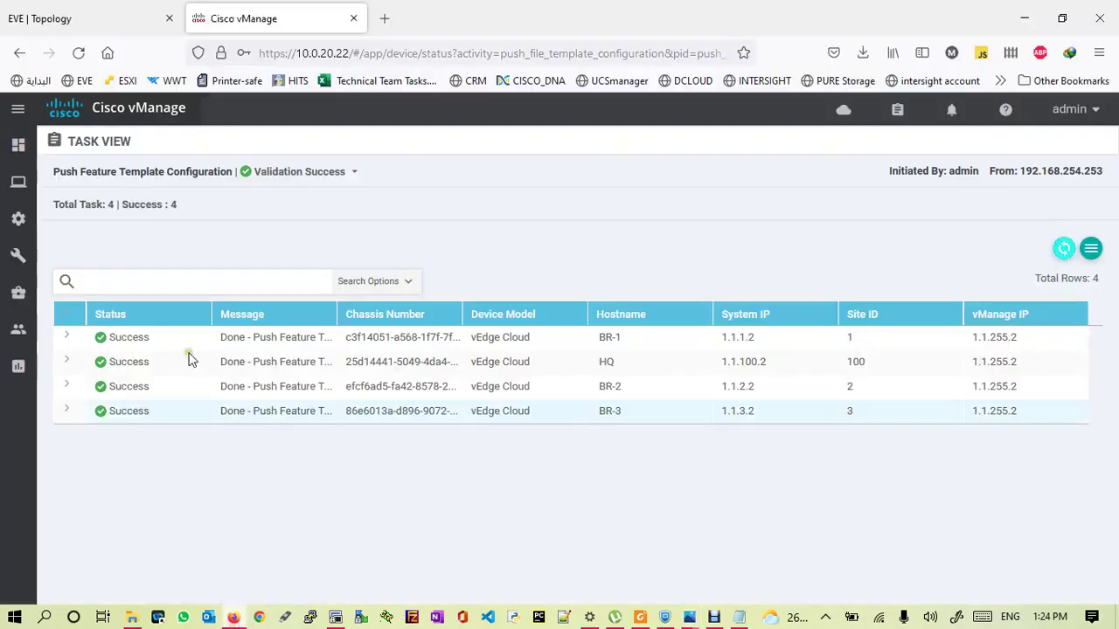
{"action": "mouse_move", "coordinate": [19, 219]}
{"action": "left_click", "coordinate": [81, 404]}
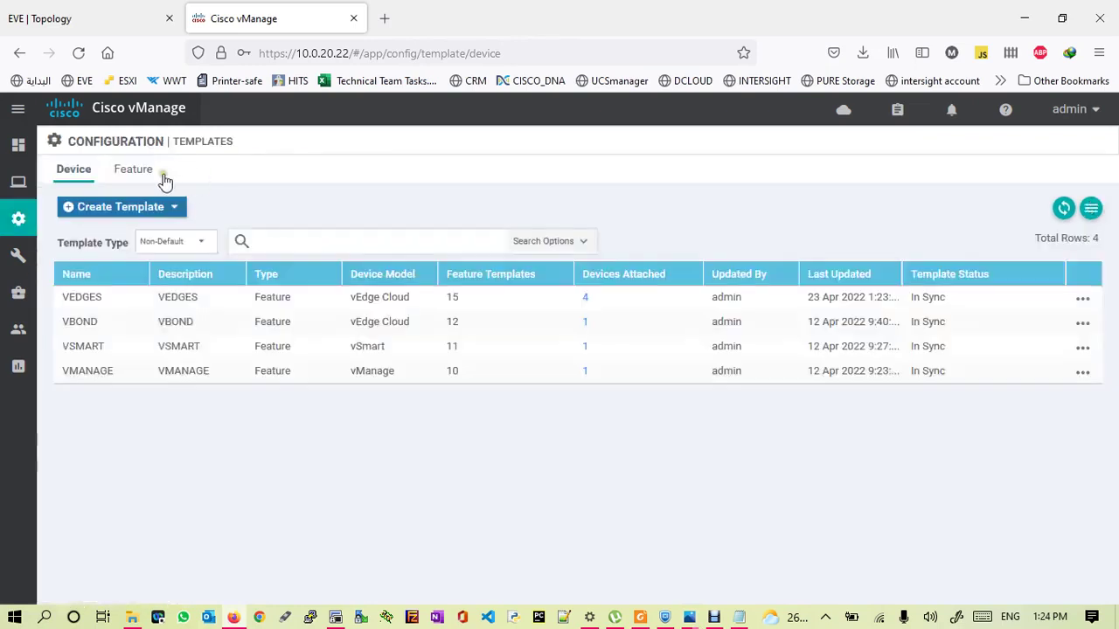
{"action": "left_click", "coordinate": [135, 171]}
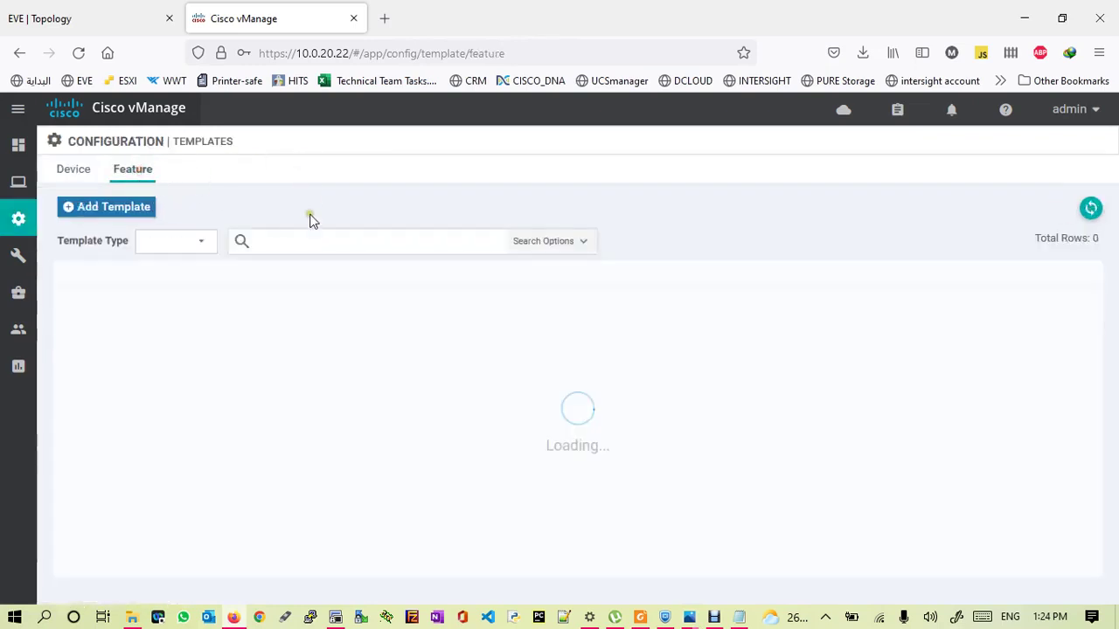
{"action": "left_click", "coordinate": [277, 243]}
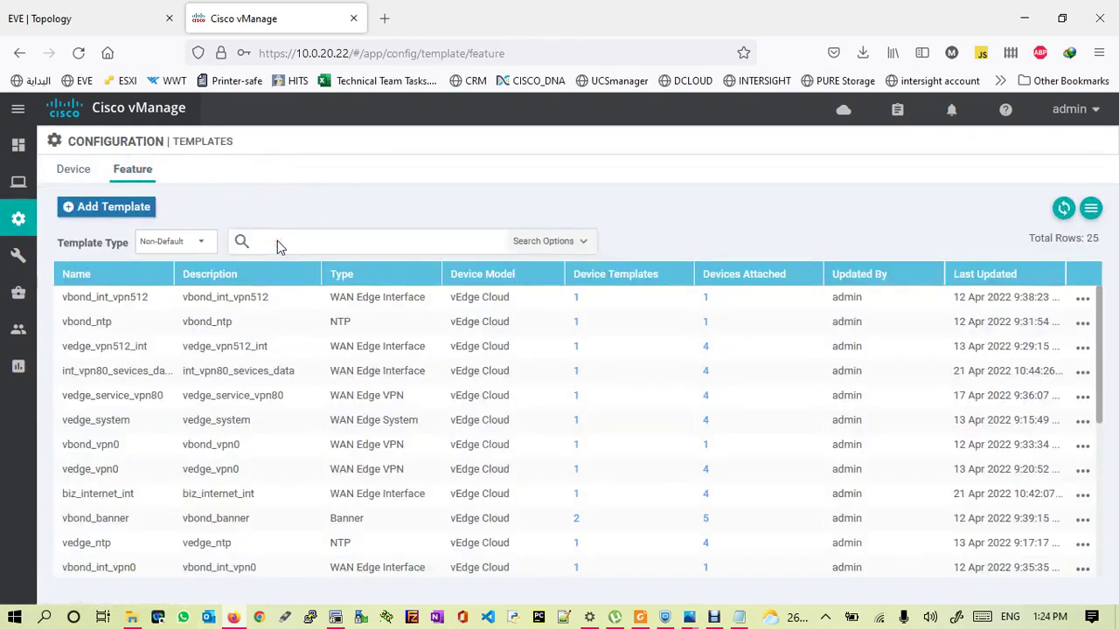
{"action": "type", "text": "int"}
{"action": "key", "text": "Return"}
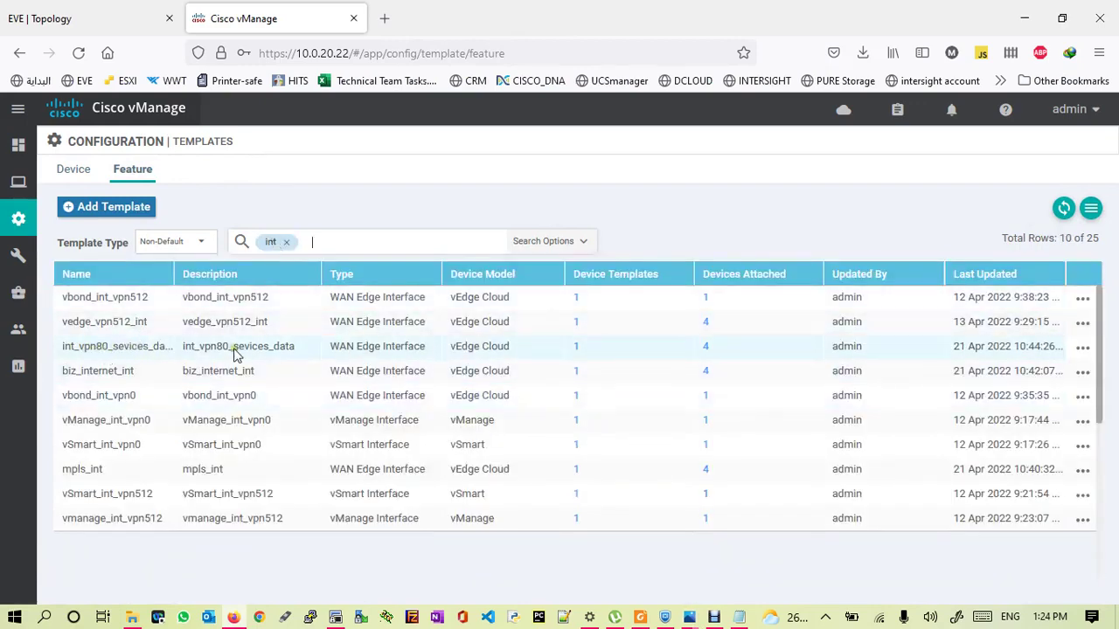
- In int_vpn80_sevices_data's ACL/QoS settings, set Ingress ACL - IPv4 to Global and On
{"action": "left_click", "coordinate": [1082, 349]}
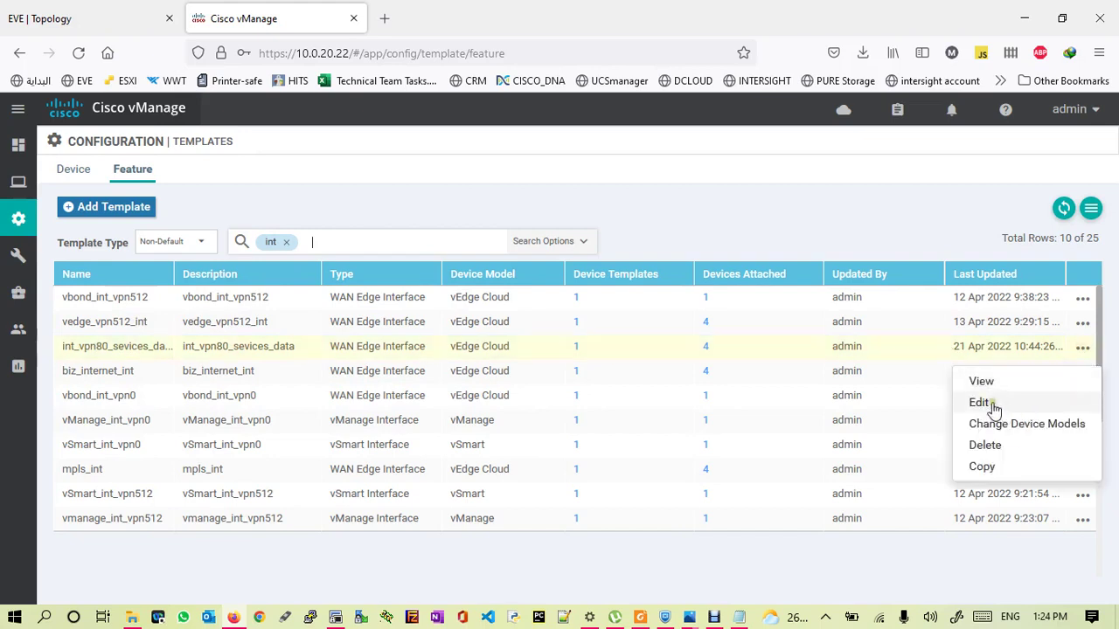
{"action": "left_click", "coordinate": [981, 402]}
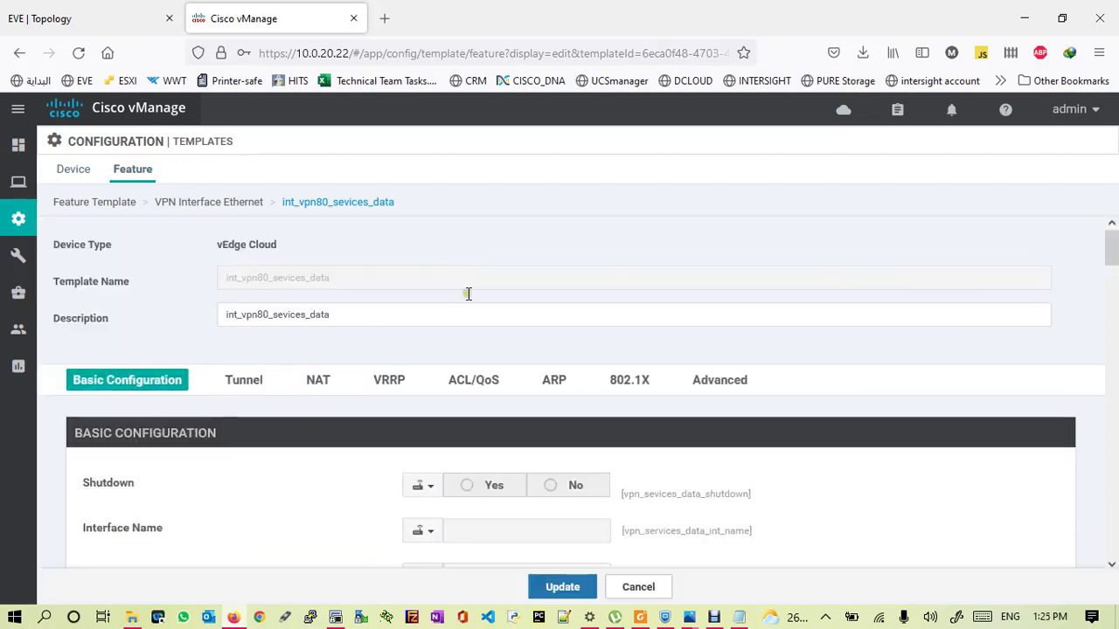
{"action": "left_click", "coordinate": [472, 381]}
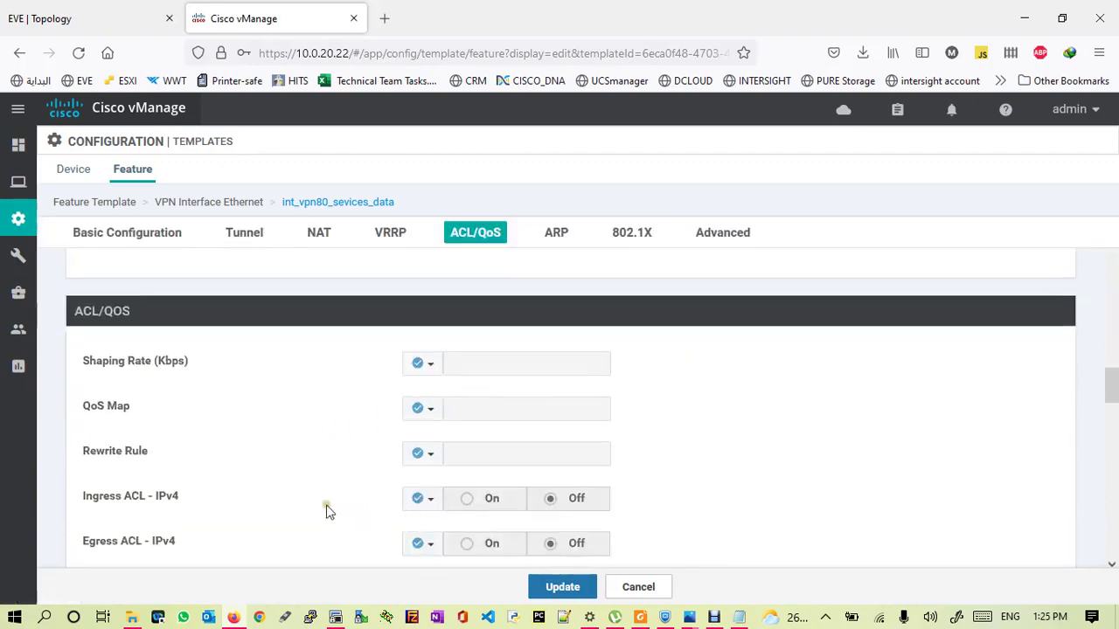
{"action": "left_click", "coordinate": [80, 503]}
{"action": "left_click_drag", "start_coordinate": [80, 504], "coordinate": [184, 498]}
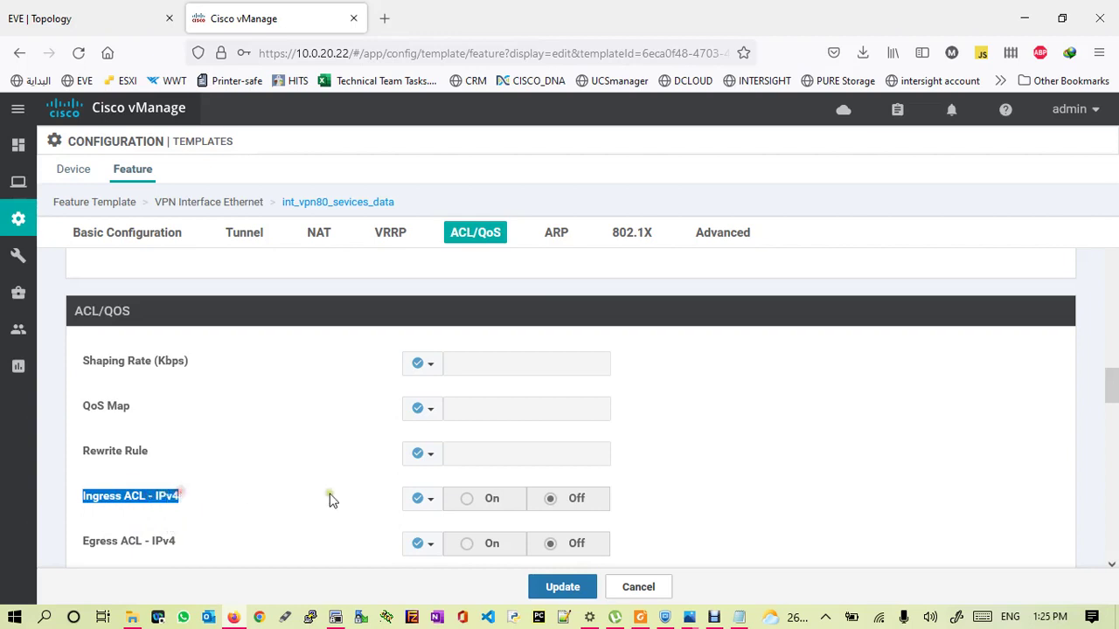
{"action": "left_click", "coordinate": [428, 503]}
{"action": "left_click", "coordinate": [441, 528]}
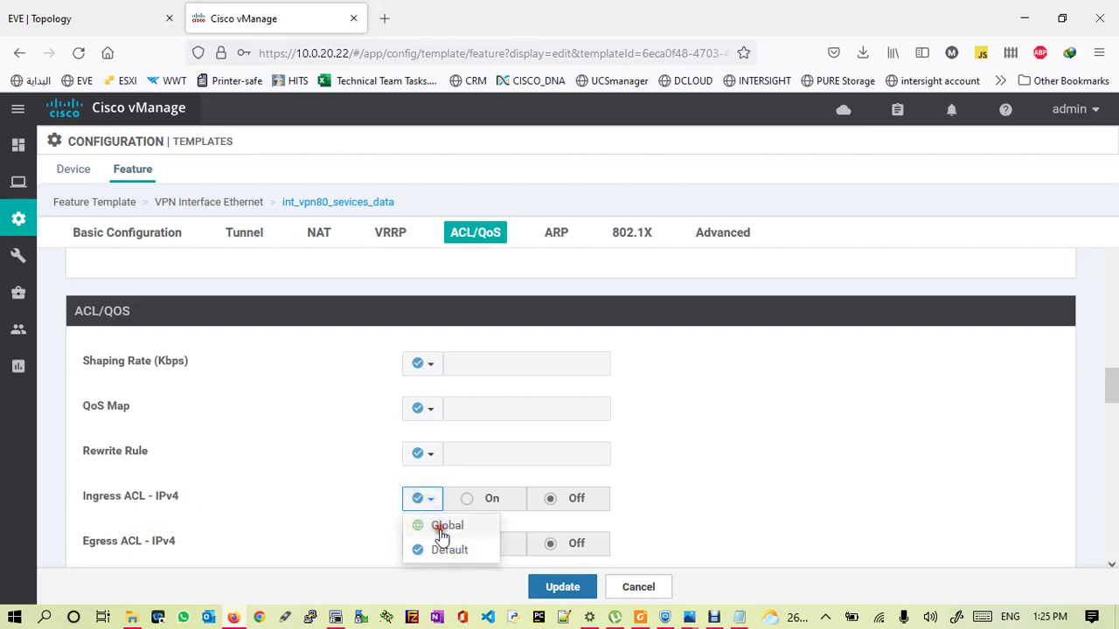
{"action": "left_click", "coordinate": [468, 498]}
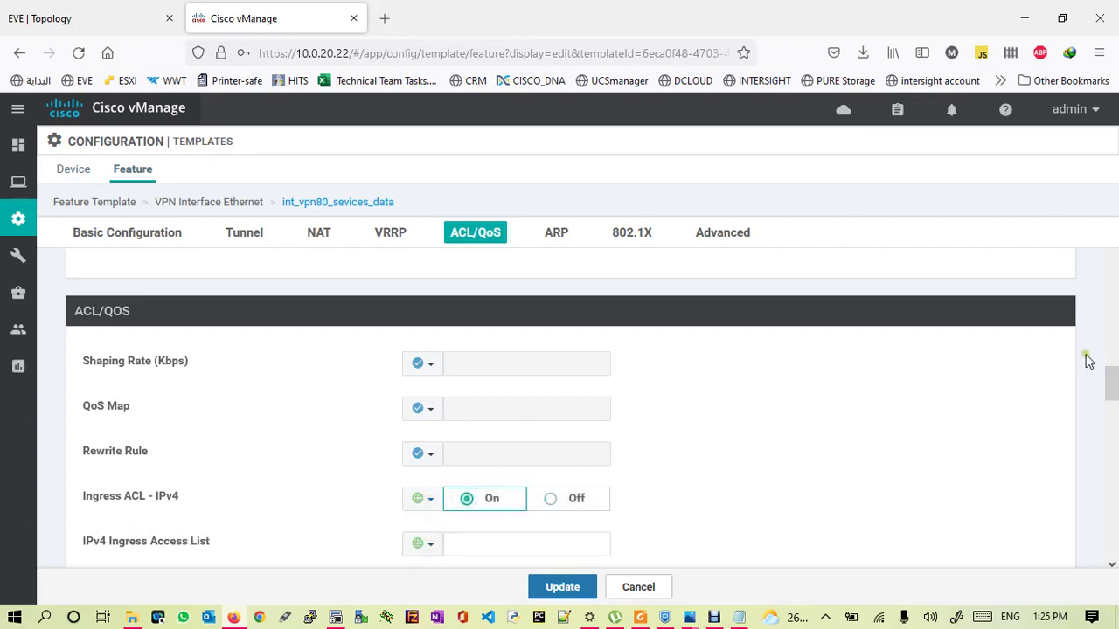
{"action": "left_click_drag", "start_coordinate": [1110, 379], "coordinate": [1112, 401]}
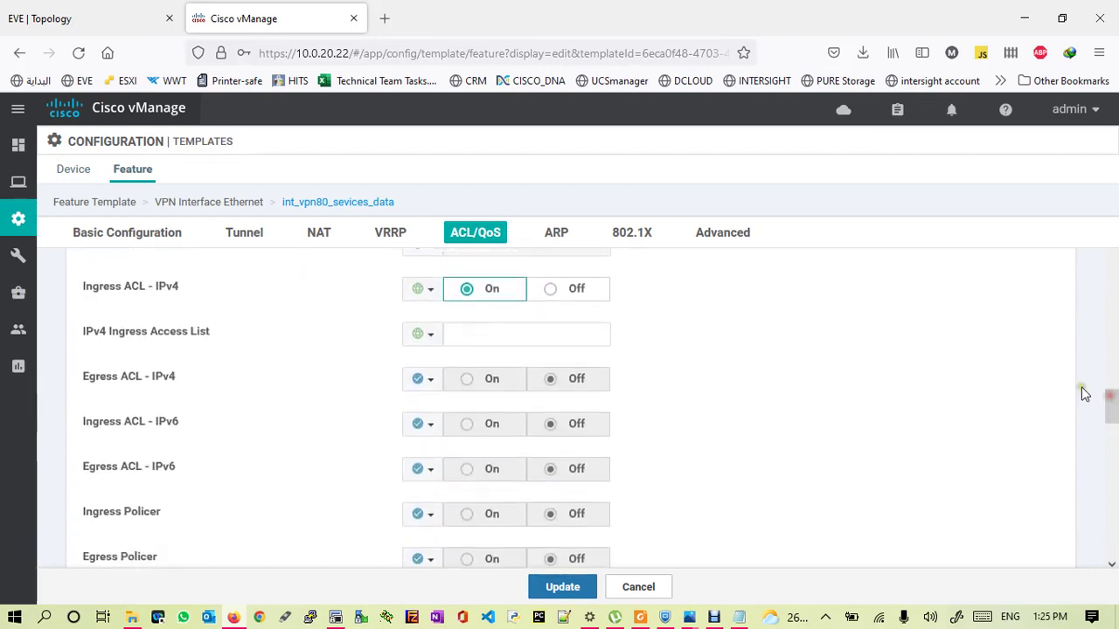
- Paste acl-classification as the IPv4 ingress access list and update the template
{"action": "left_click", "coordinate": [455, 335]}
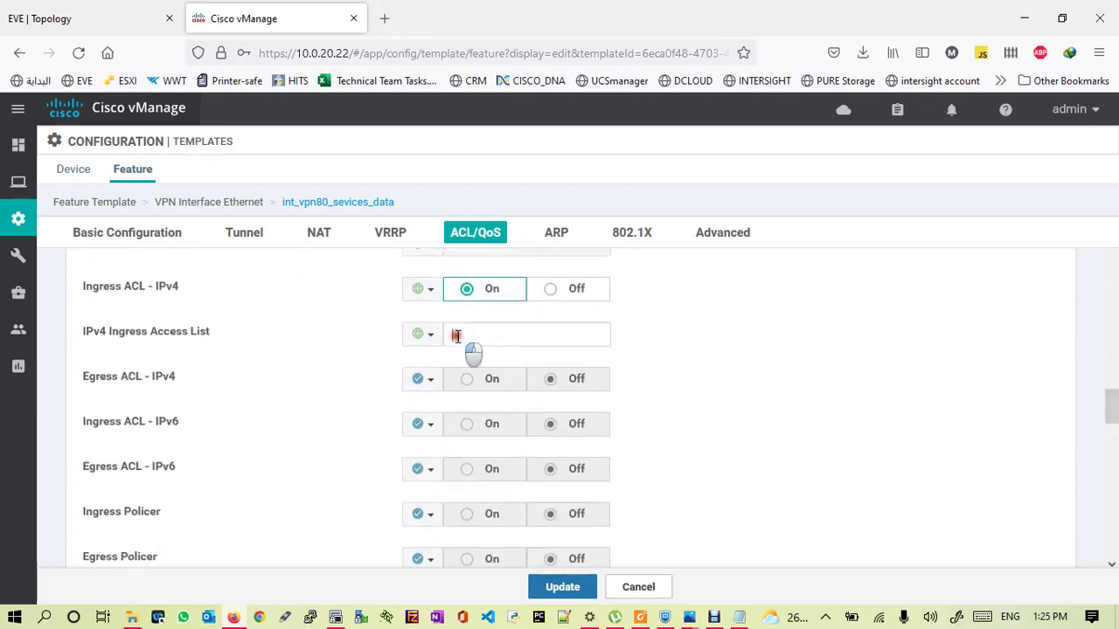
{"action": "left_click", "coordinate": [739, 617]}
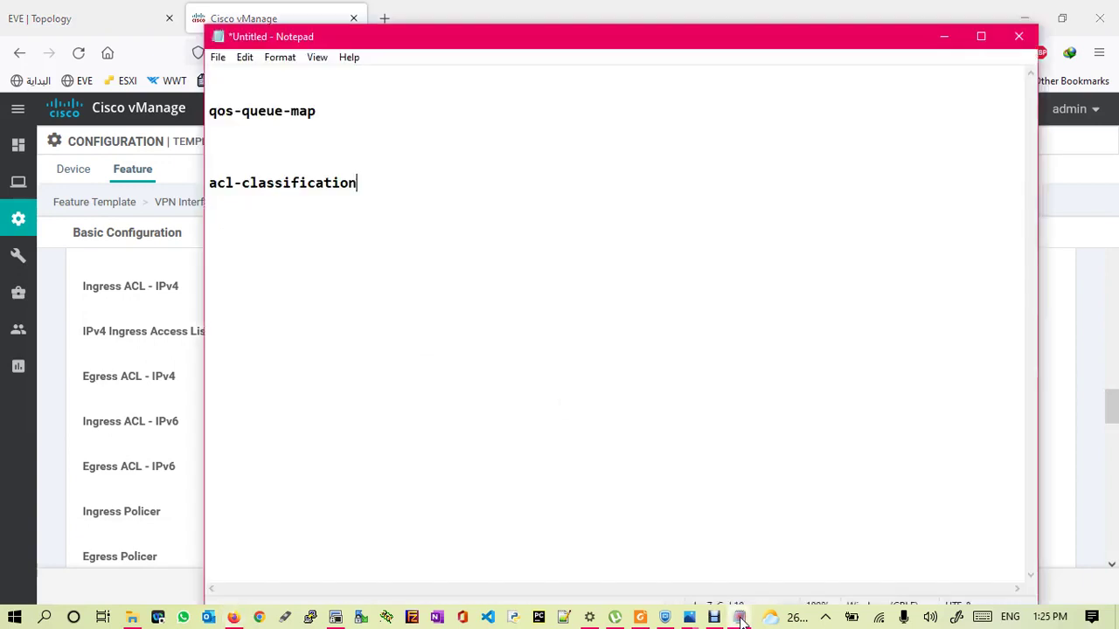
{"action": "left_click_drag", "start_coordinate": [357, 182], "coordinate": [201, 175]}
{"action": "key", "text": "ctrl+c"}
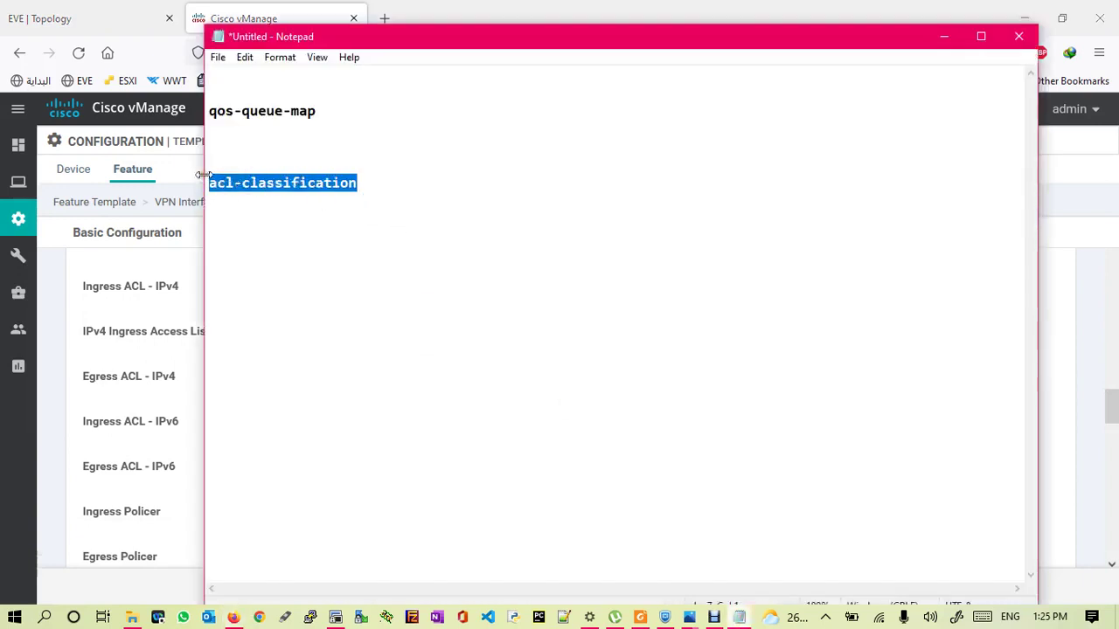
{"action": "left_click", "coordinate": [155, 258]}
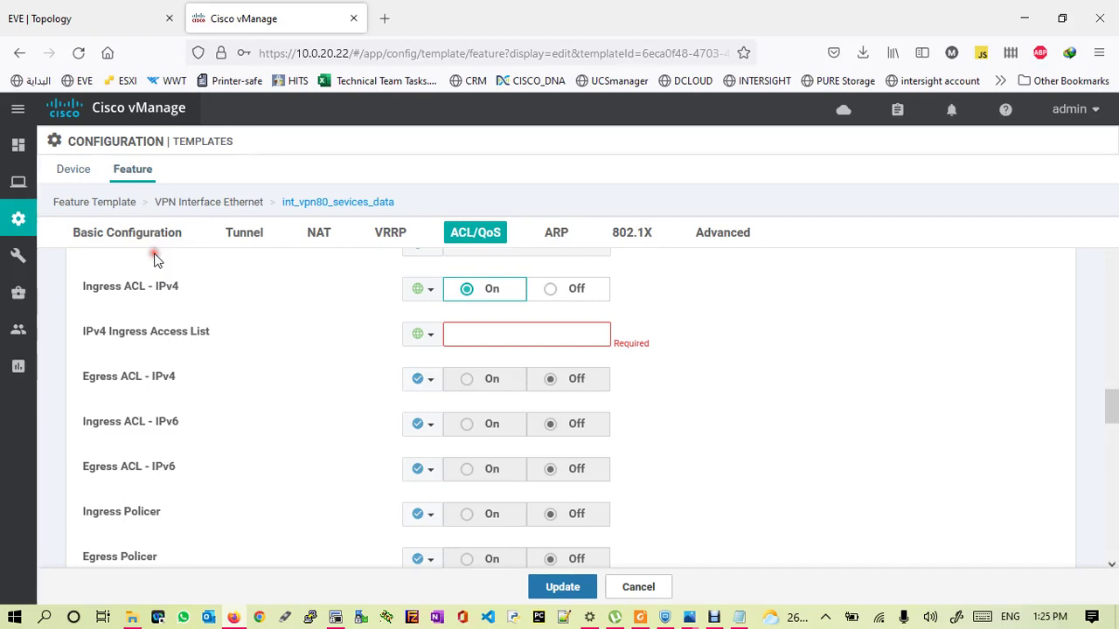
{"action": "left_click", "coordinate": [466, 339]}
{"action": "key", "text": "ctrl+v"}
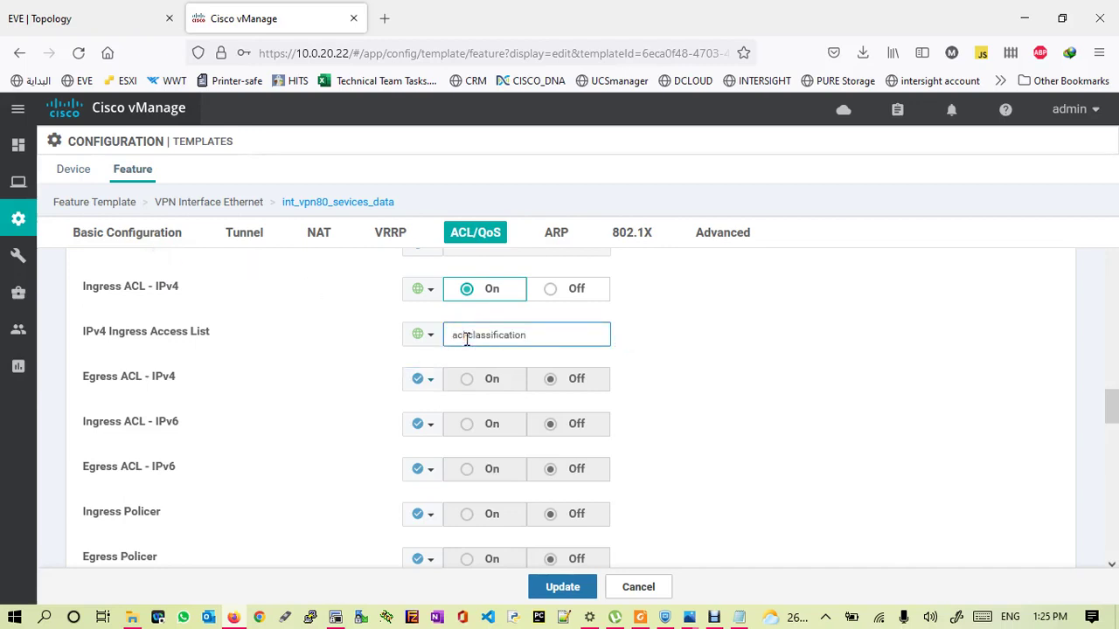
{"action": "left_click", "coordinate": [564, 590]}
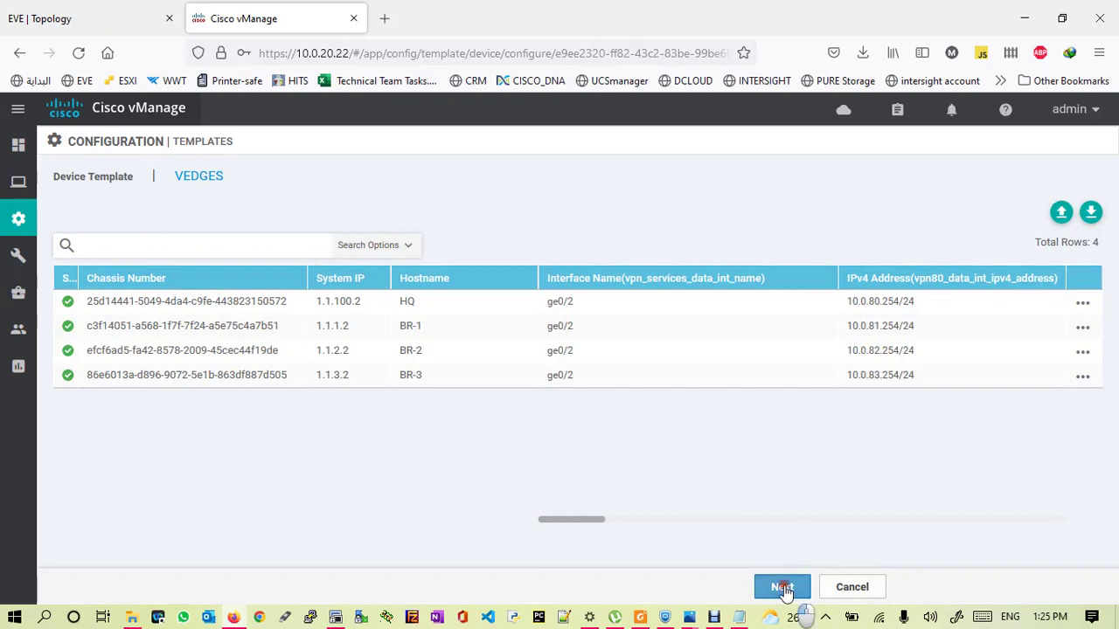
- Review HQ's config diff adding 'access-list acl-classification in' on vpn80 interface ge0/2
{"action": "left_click", "coordinate": [782, 589]}
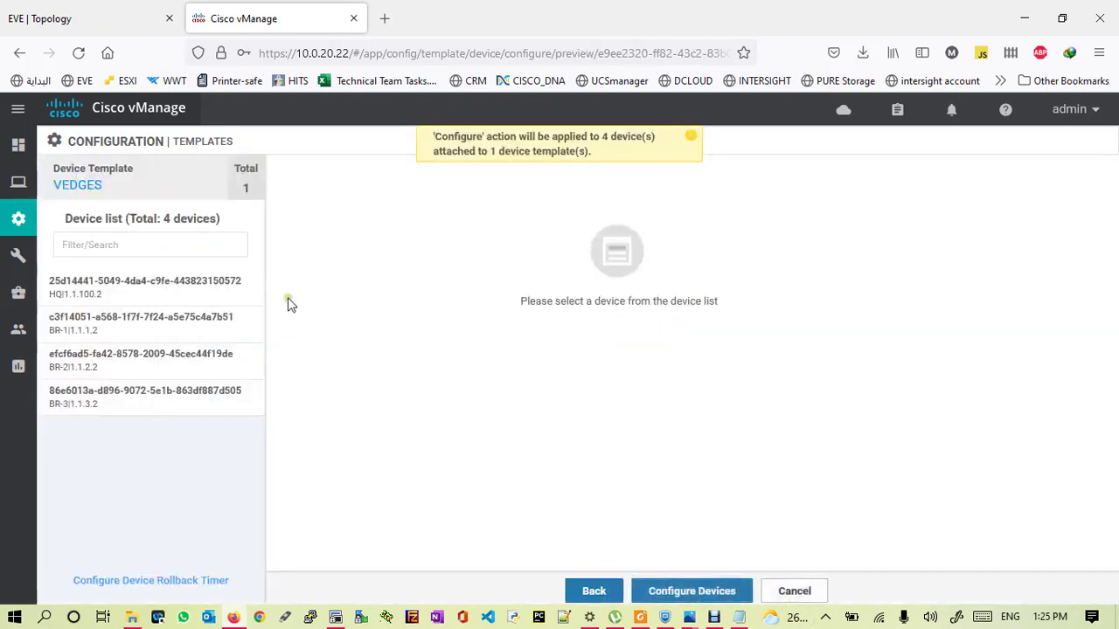
{"action": "left_click", "coordinate": [177, 282]}
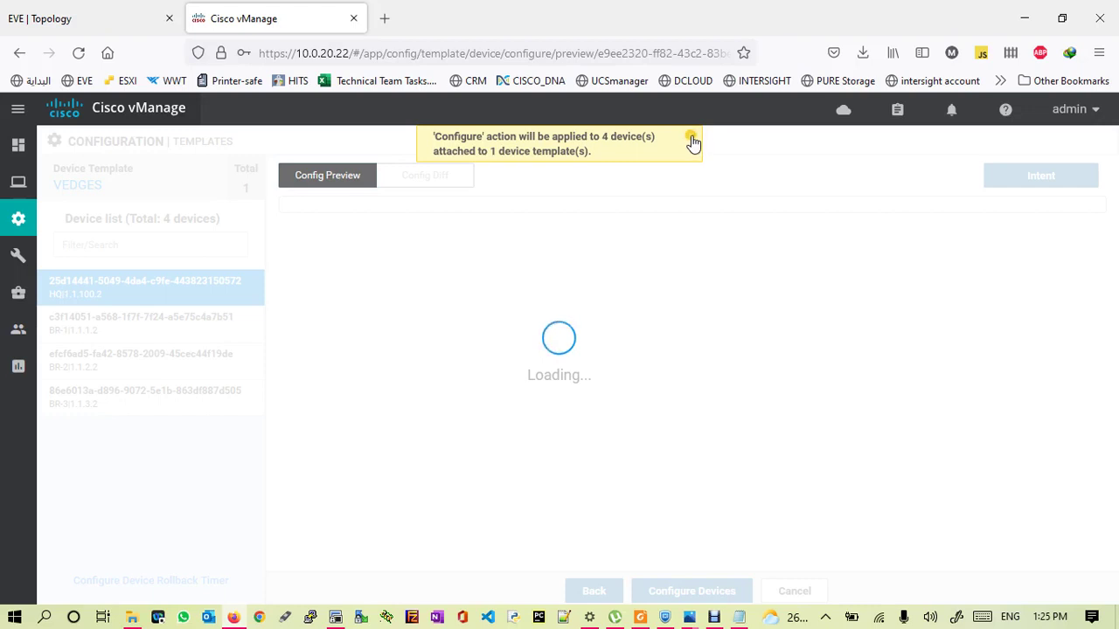
{"action": "left_click", "coordinate": [691, 142]}
{"action": "left_click", "coordinate": [431, 175]}
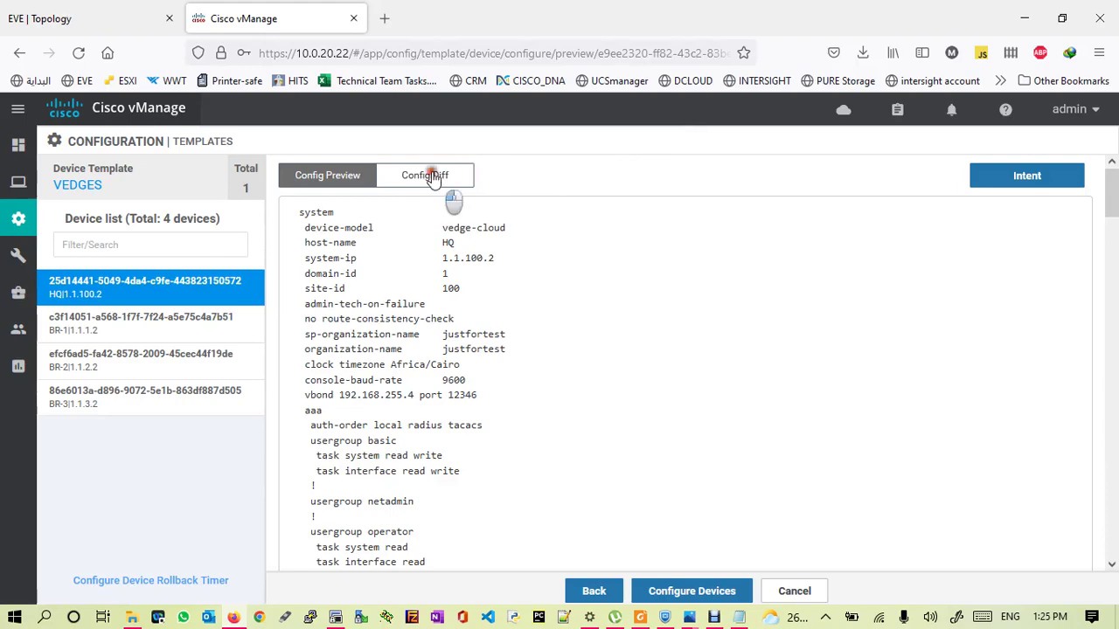
{"action": "left_click_drag", "start_coordinate": [1112, 188], "coordinate": [1085, 383]}
{"action": "left_click_drag", "start_coordinate": [384, 409], "coordinate": [579, 407]}
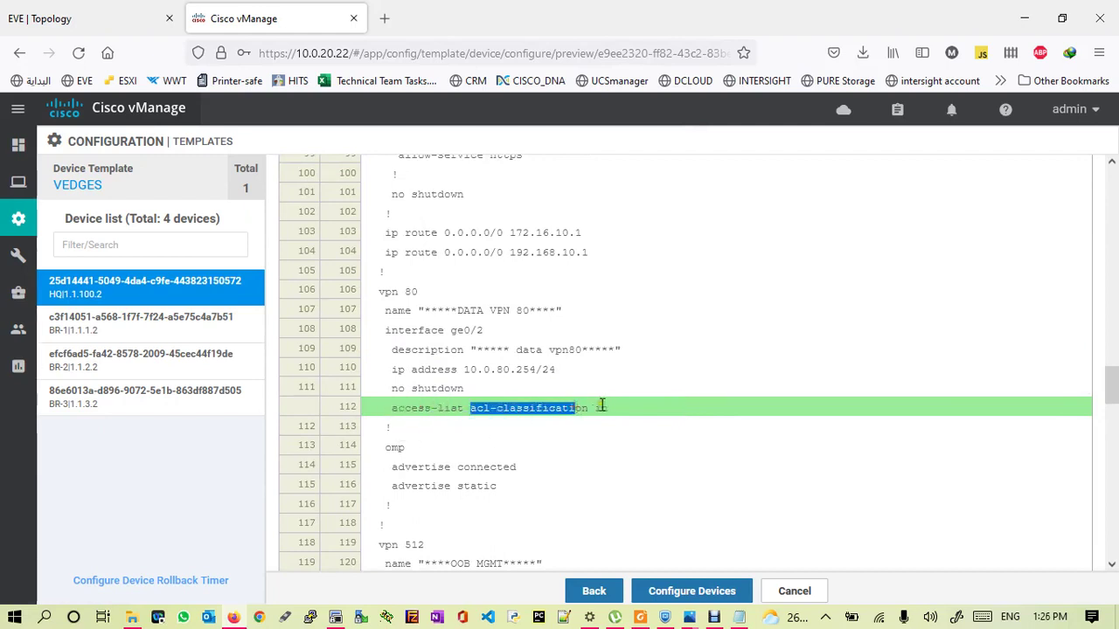
{"action": "double_click", "coordinate": [601, 408]}
{"action": "left_click_drag", "start_coordinate": [385, 332], "coordinate": [486, 331]}
{"action": "left_click_drag", "start_coordinate": [394, 369], "coordinate": [539, 354]}
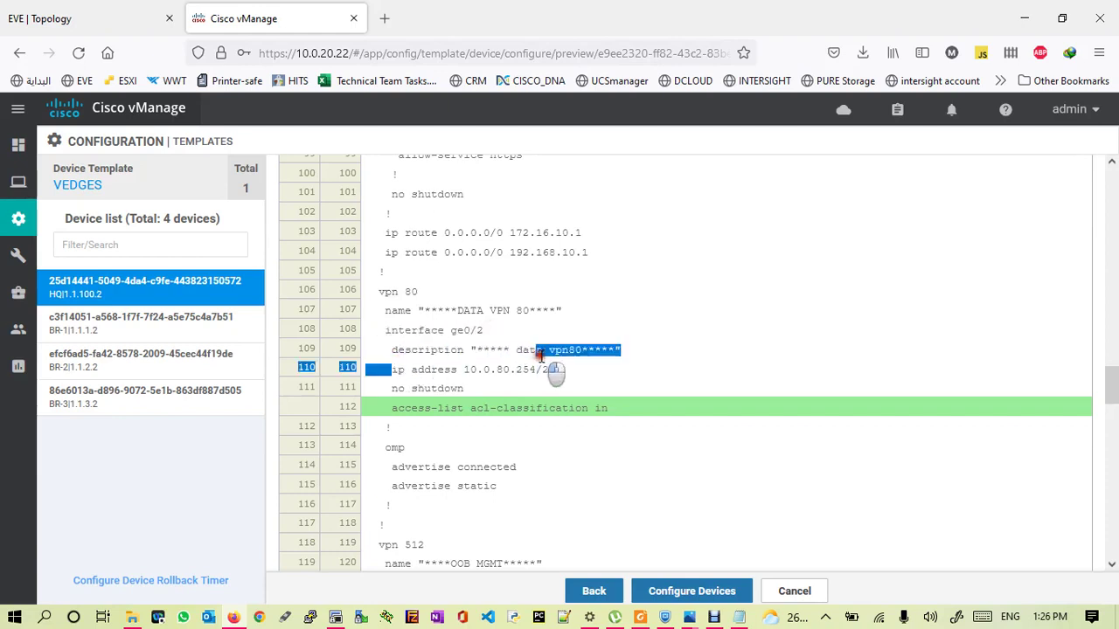
{"action": "left_click", "coordinate": [479, 367]}
{"action": "left_click_drag", "start_coordinate": [472, 369], "coordinate": [542, 370]}
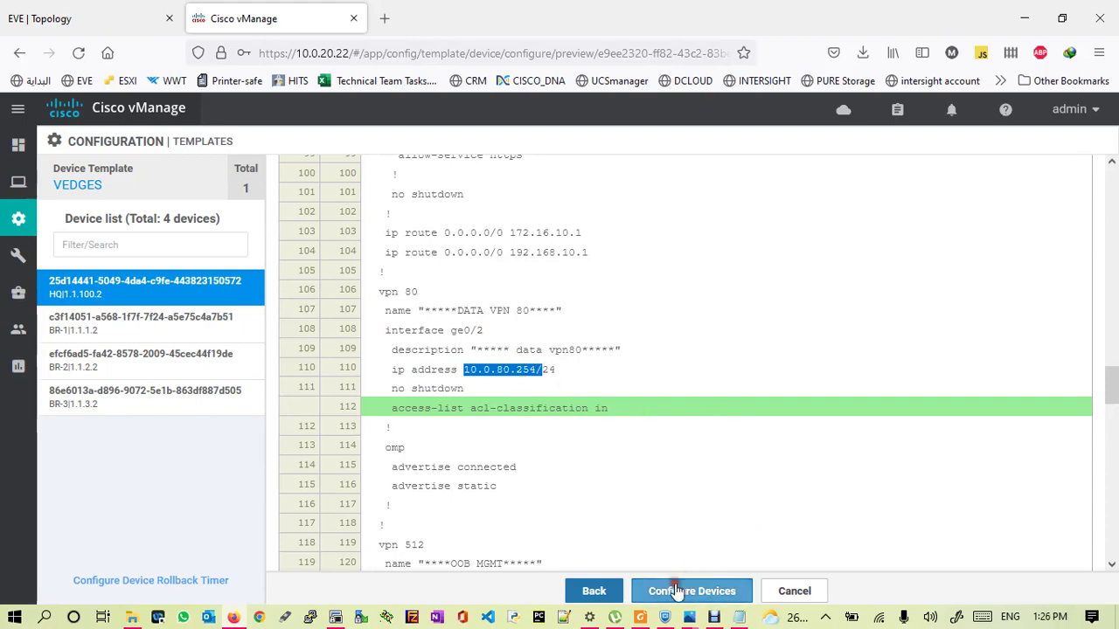
- Push the configuration, confirming the changes on all 4 devices
{"action": "left_click", "coordinate": [675, 591]}
{"action": "left_click", "coordinate": [365, 356]}
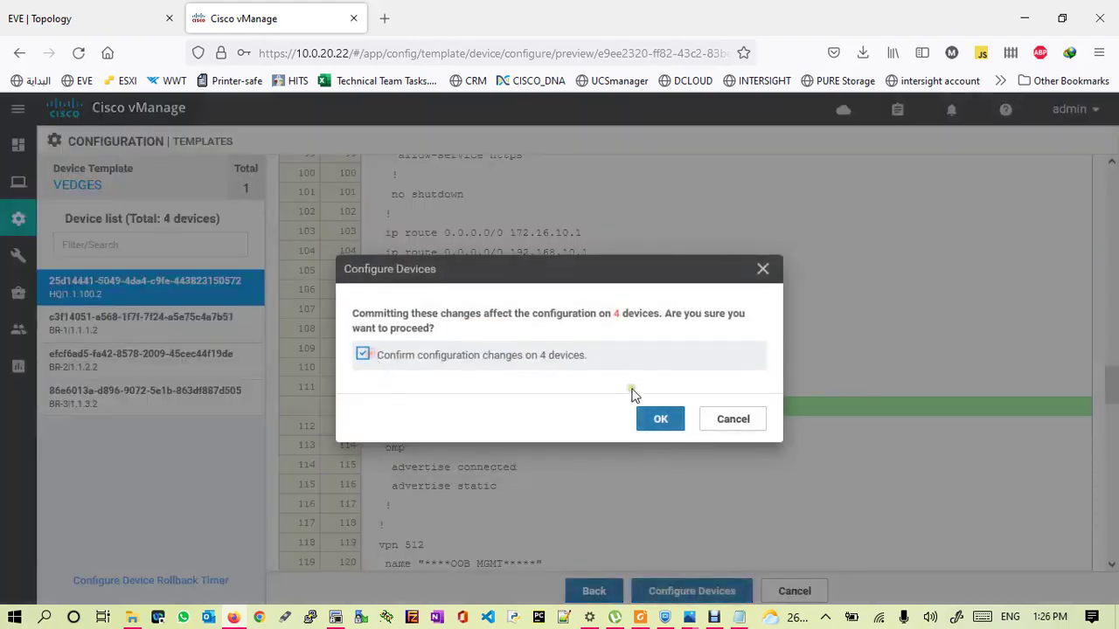
{"action": "left_click", "coordinate": [659, 417]}
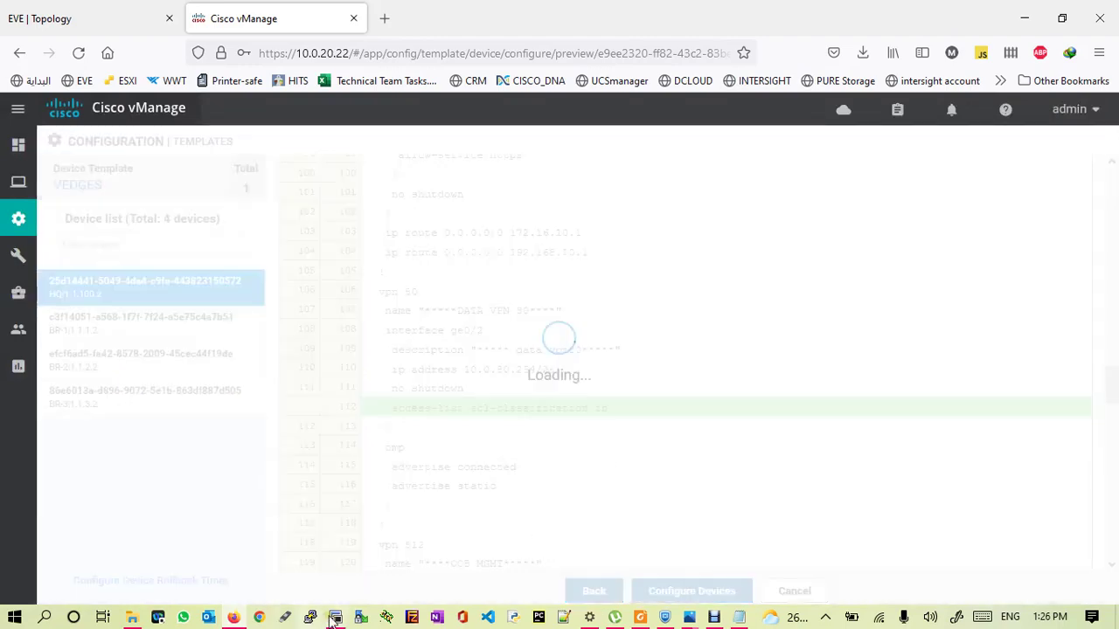
- Enter 'show policy ?' on the HQ terminal to list policy options
{"action": "left_click", "coordinate": [335, 617]}
{"action": "key", "text": "Return"}
{"action": "key", "text": "Return"}
{"action": "key", "text": "Return"}
{"action": "key", "text": "Return"}
{"action": "type", "text": "show p"}
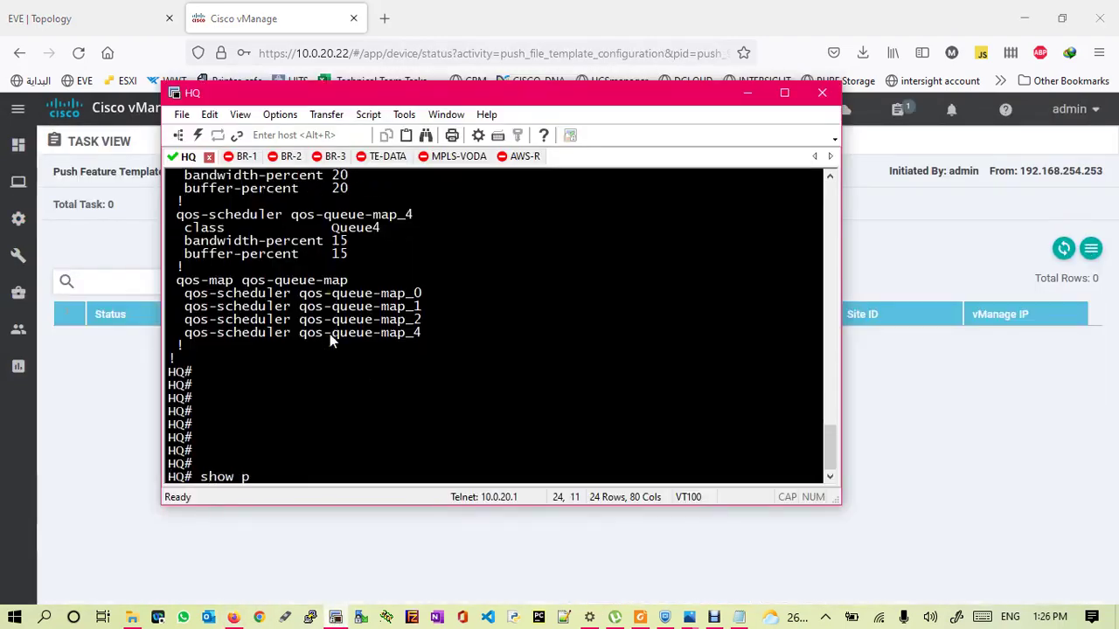
{"action": "type", "text": "olicy ?"}
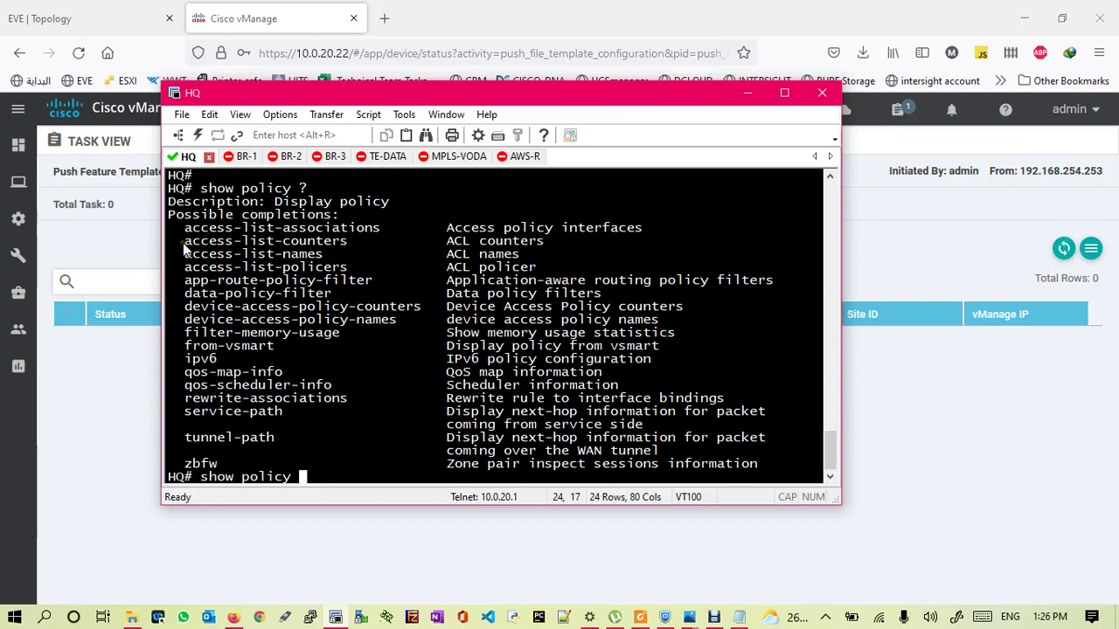
- Run 'show policy access-list-names' on HQ and confirm acl-classification is listed
{"action": "left_click_drag", "start_coordinate": [185, 255], "coordinate": [324, 255]}
{"action": "right_click", "coordinate": [323, 254]}
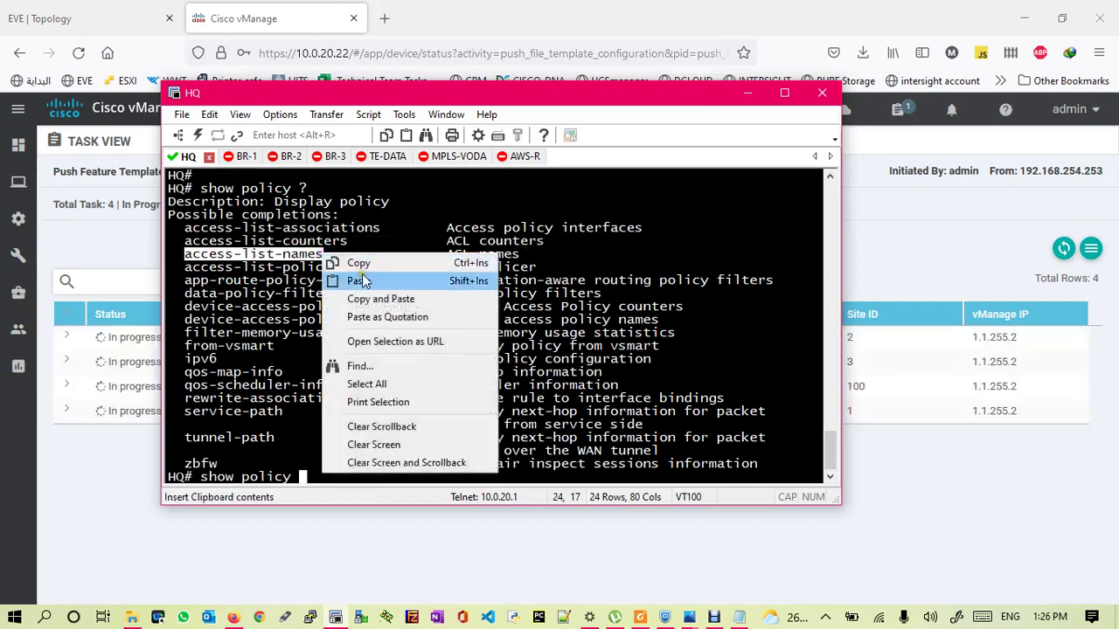
{"action": "left_click", "coordinate": [374, 301]}
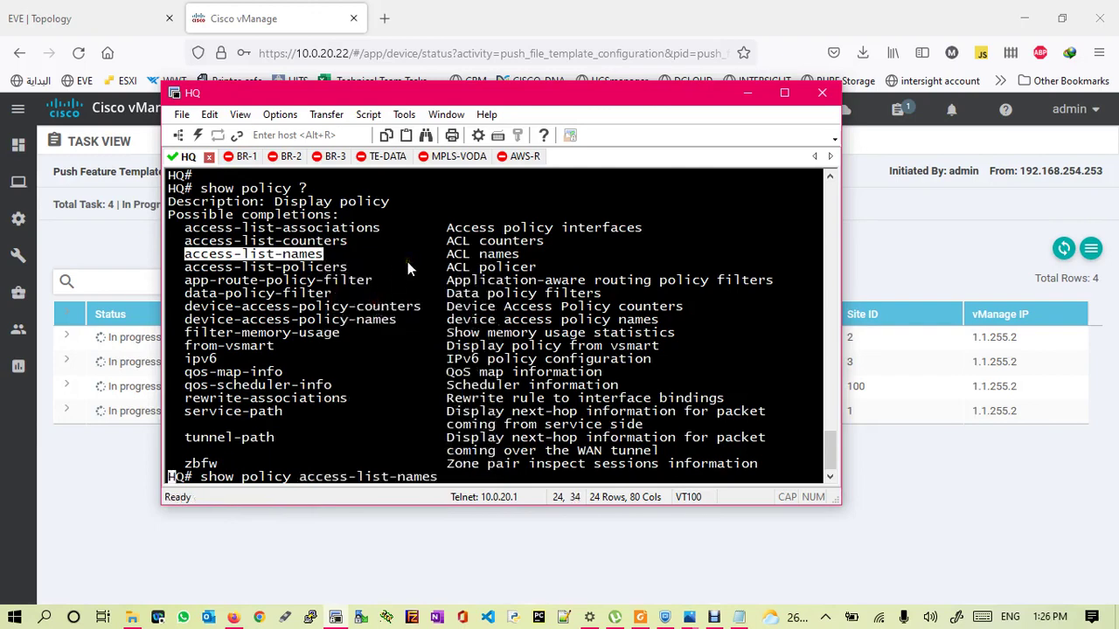
{"action": "key", "text": "Return"}
{"action": "key", "text": "Return"}
{"action": "key", "text": "Return"}
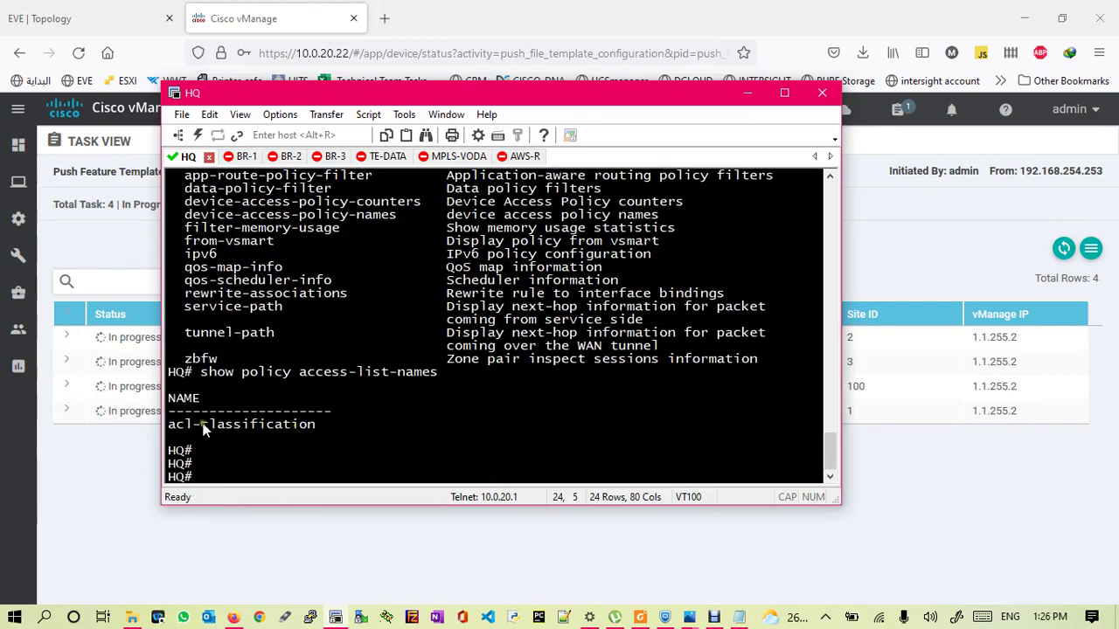
{"action": "left_click_drag", "start_coordinate": [168, 426], "coordinate": [315, 425]}
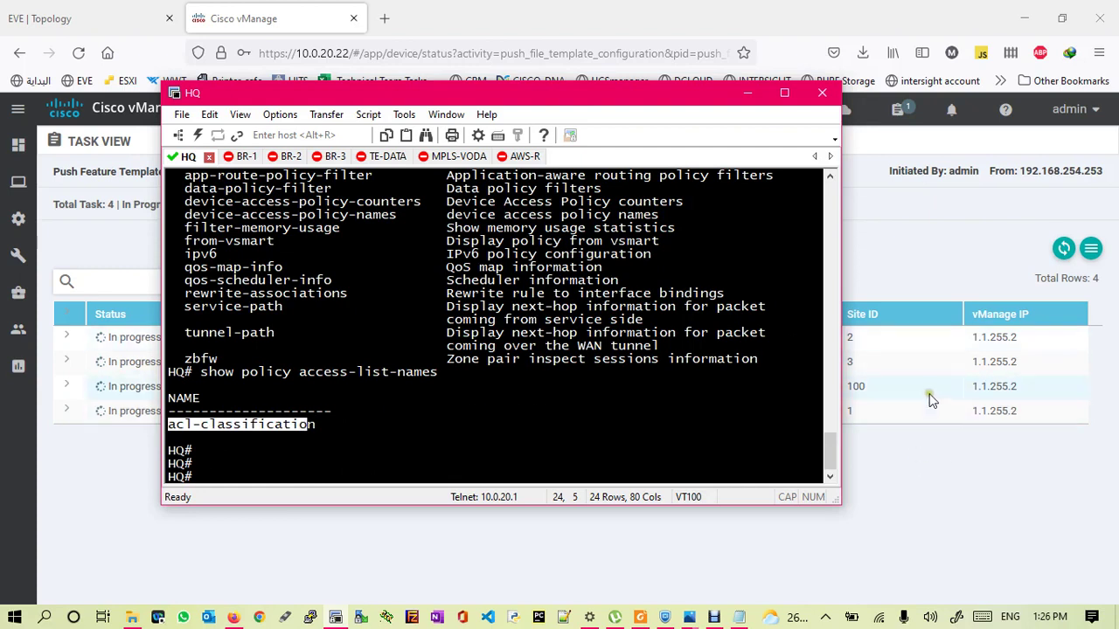
{"action": "left_click_drag", "start_coordinate": [313, 424], "coordinate": [239, 423]}
{"action": "left_click_drag", "start_coordinate": [189, 435], "coordinate": [170, 428]}
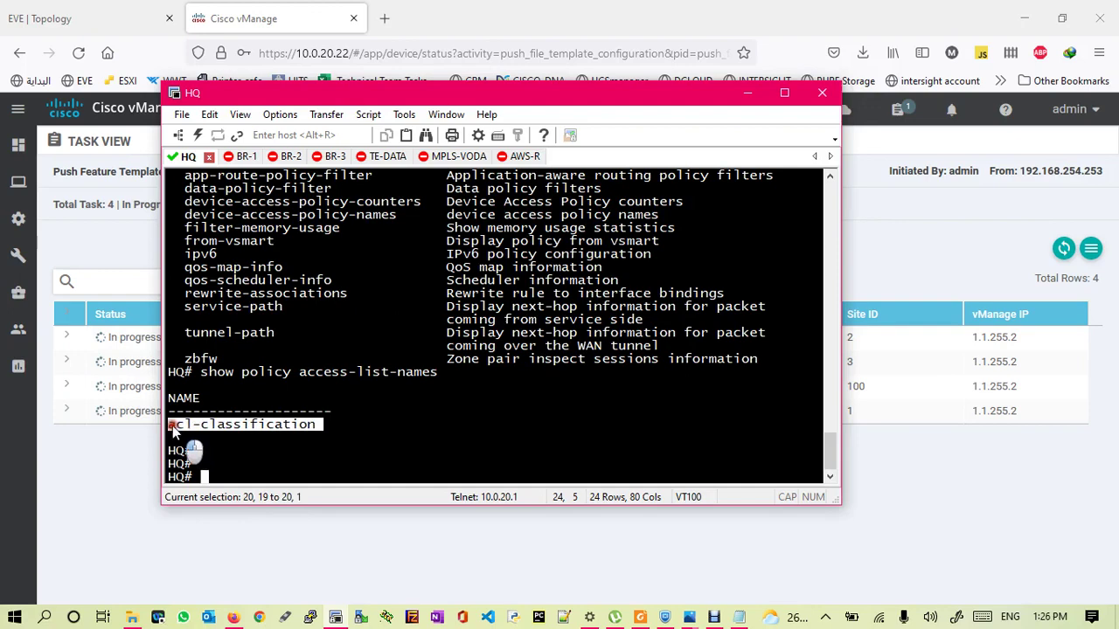
{"action": "left_click", "coordinate": [234, 458]}
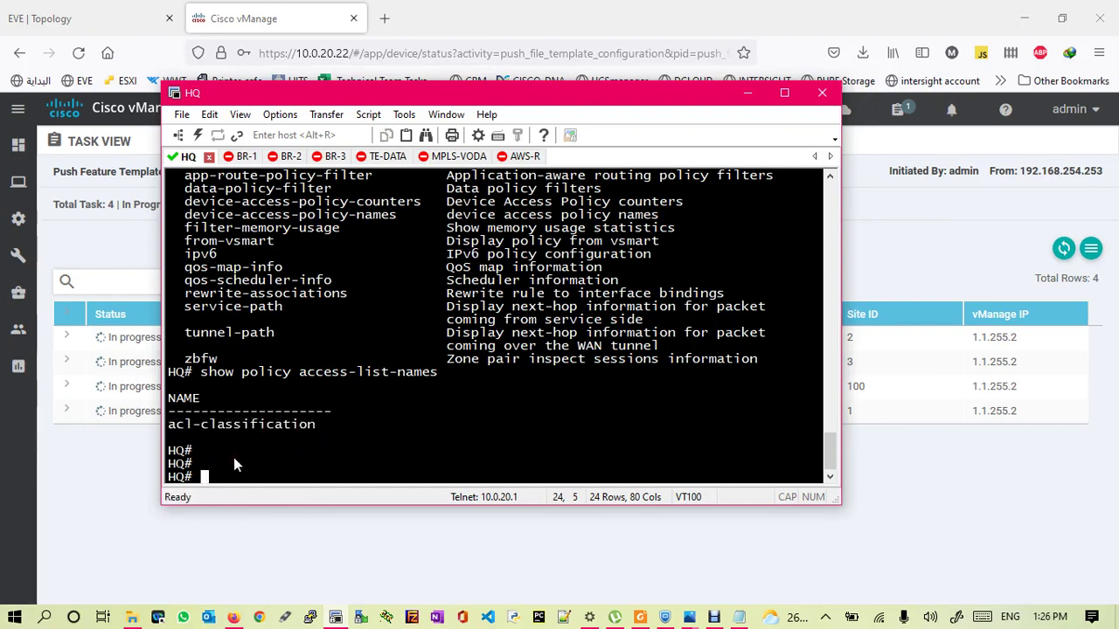
- Refresh the vManage push tasks until all 4 vEdges show pre-checks in progress
{"action": "left_click", "coordinate": [1059, 251]}
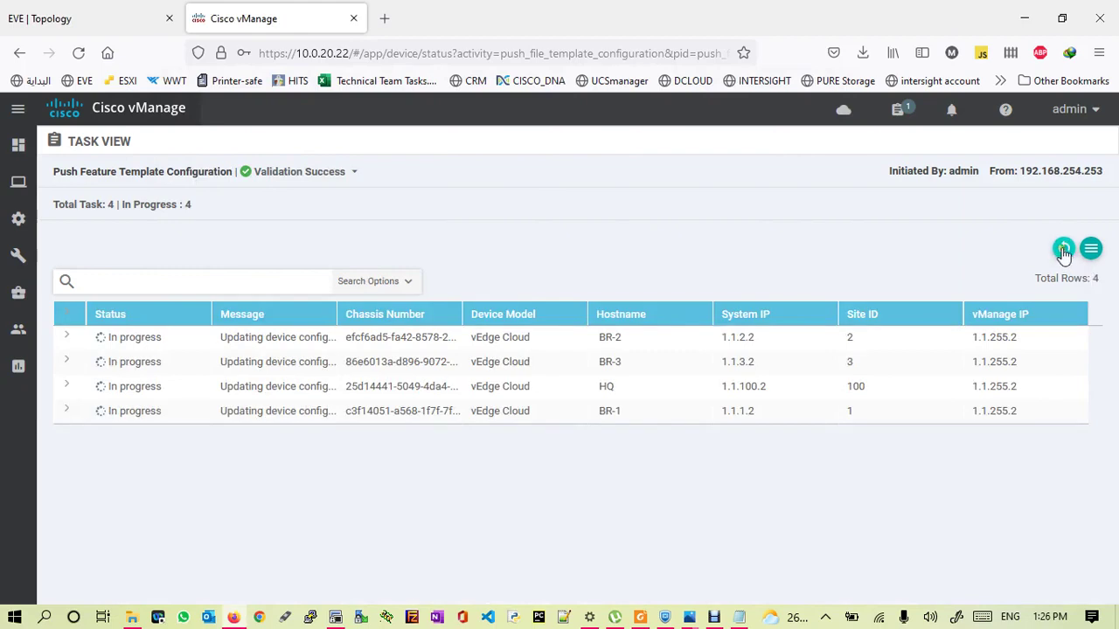
{"action": "left_click", "coordinate": [1063, 252]}
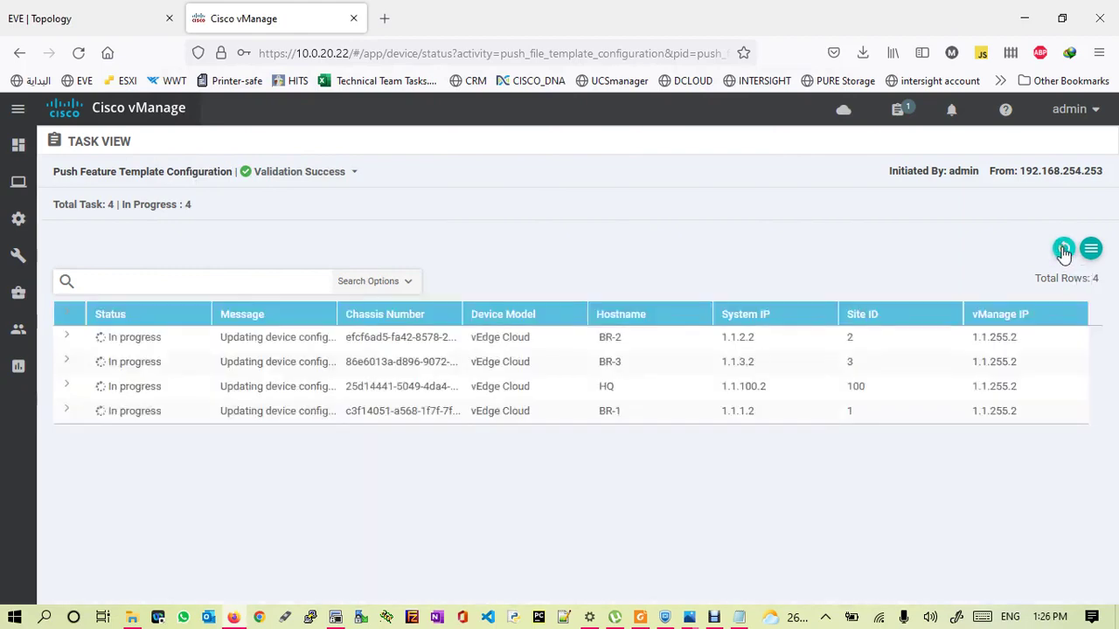
{"action": "left_click", "coordinate": [1063, 252]}
{"action": "left_click", "coordinate": [1063, 252]}
{"action": "left_click", "coordinate": [1063, 252]}
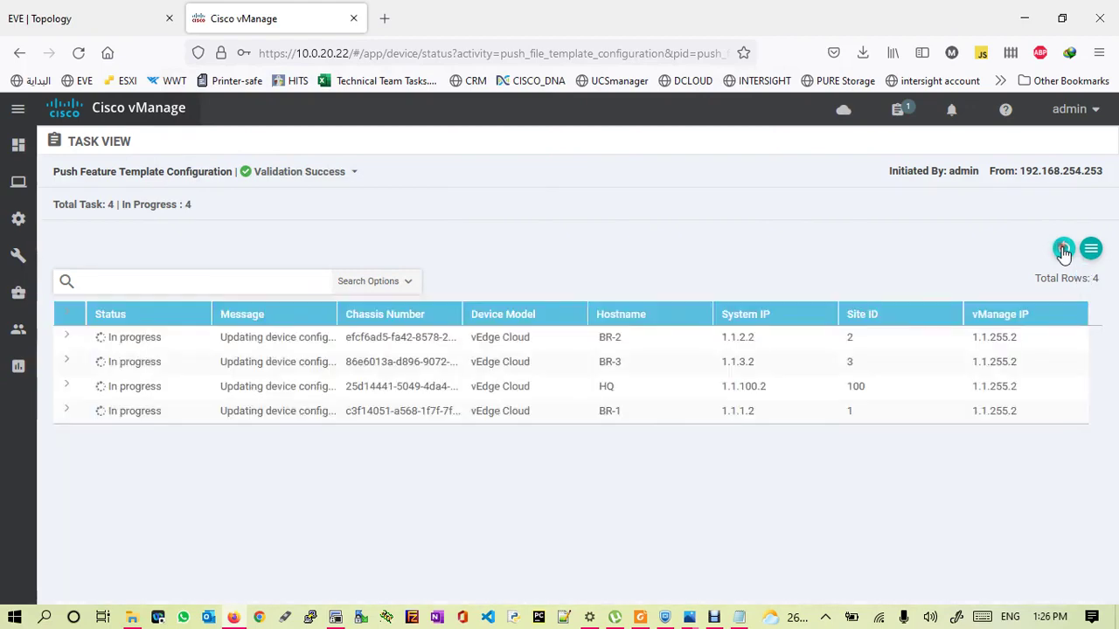
{"action": "left_click", "coordinate": [1062, 251]}
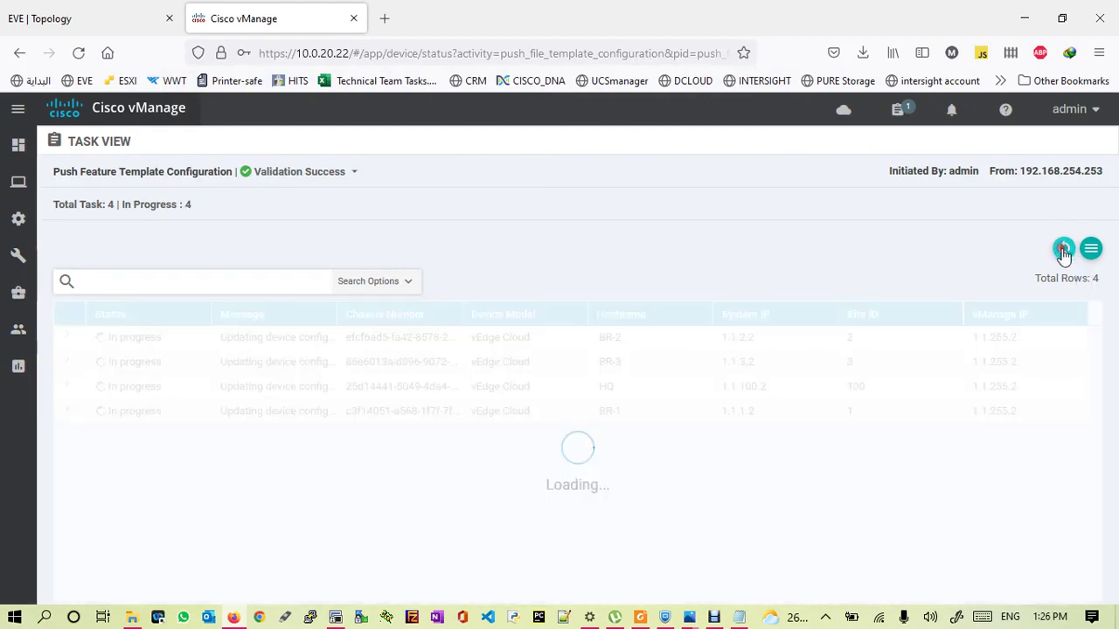
{"action": "left_click", "coordinate": [1063, 252]}
{"action": "left_click", "coordinate": [1063, 252]}
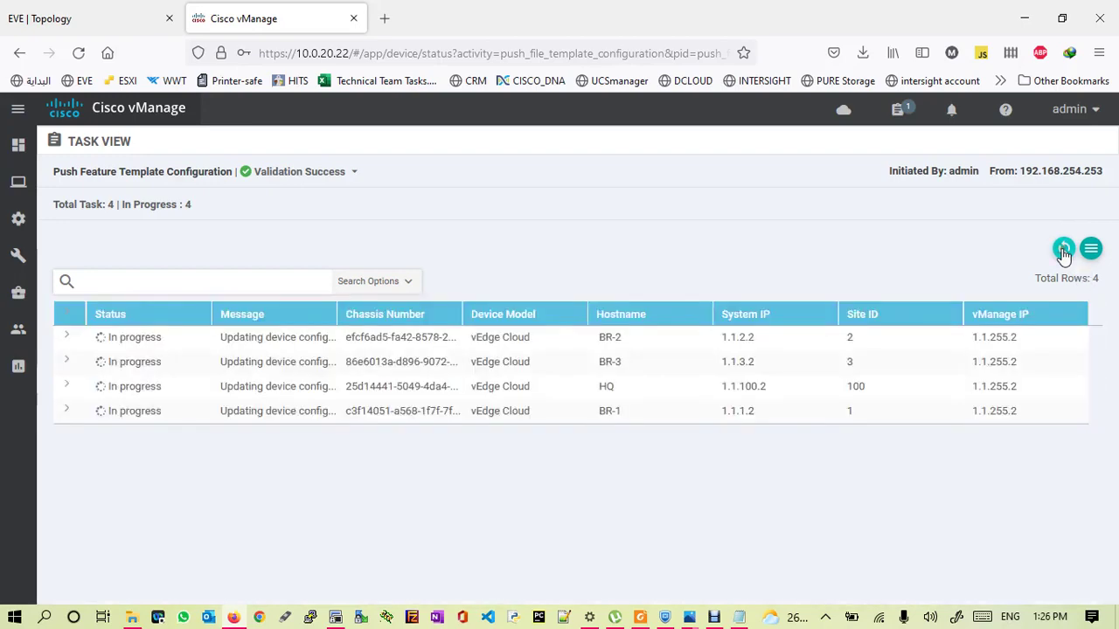
{"action": "left_click", "coordinate": [715, 617]}
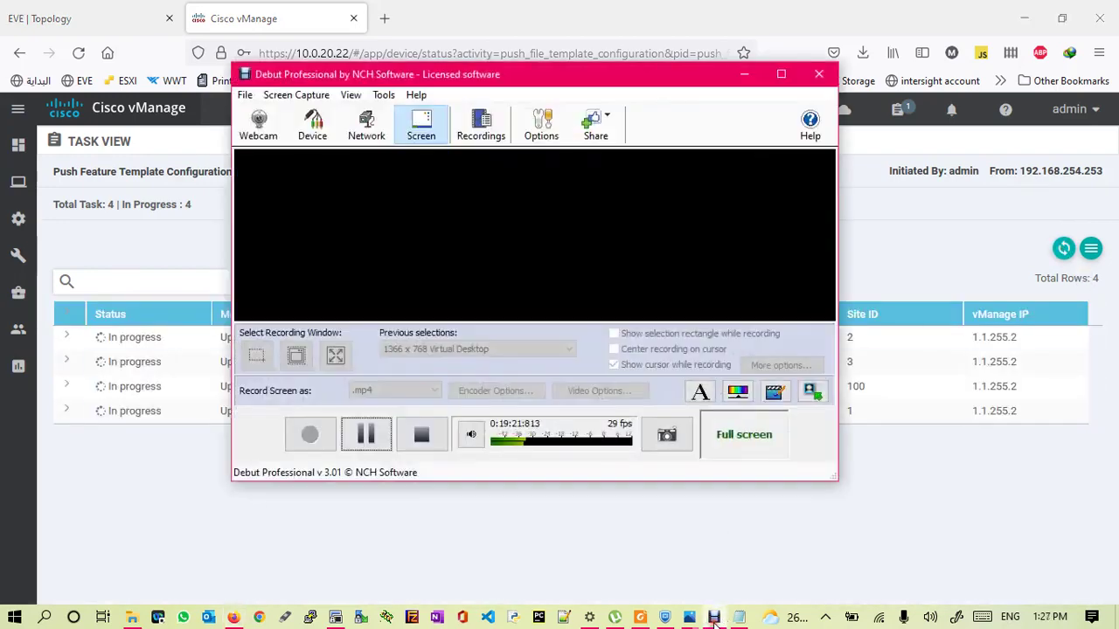
{"action": "left_click", "coordinate": [714, 617]}
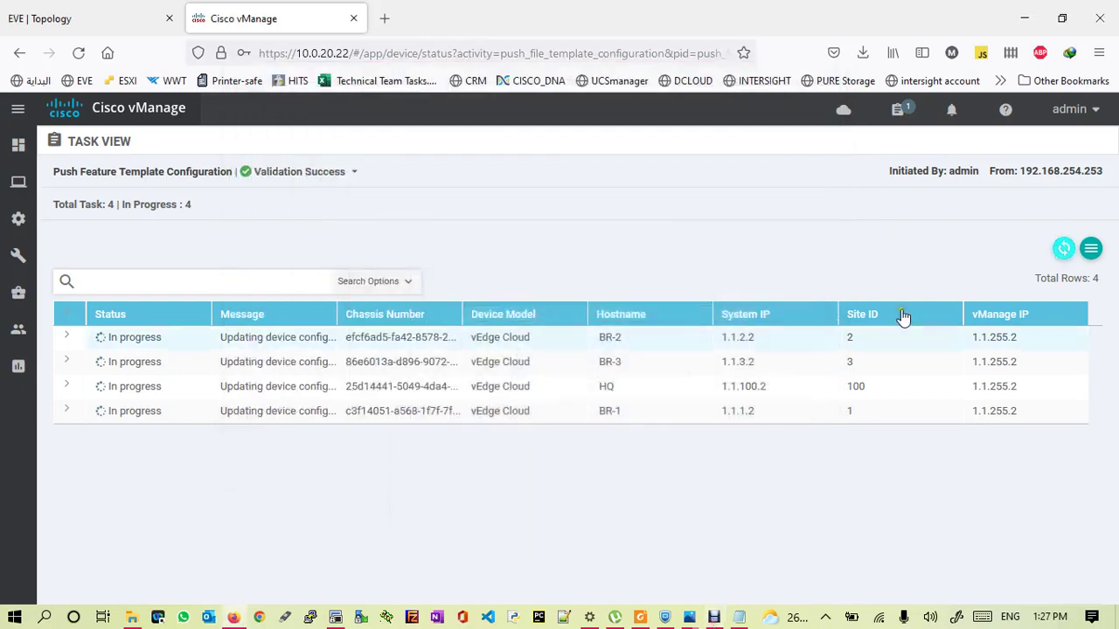
{"action": "left_click", "coordinate": [1066, 250]}
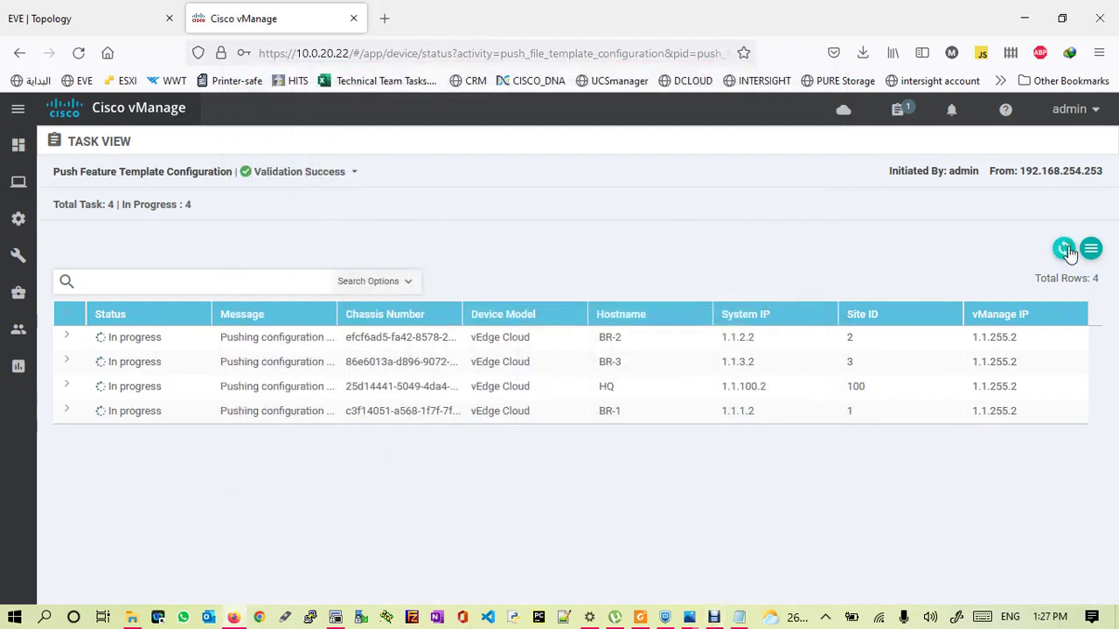
{"action": "left_click", "coordinate": [1065, 251]}
{"action": "left_click", "coordinate": [1065, 251]}
{"action": "left_click", "coordinate": [1065, 251]}
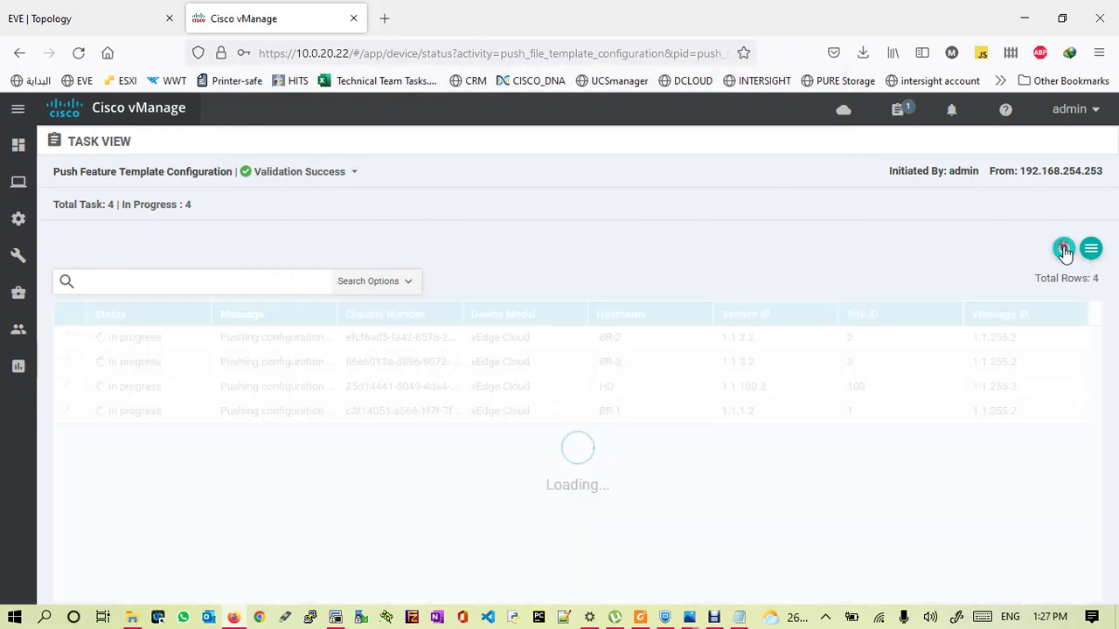
{"action": "left_click", "coordinate": [1065, 251]}
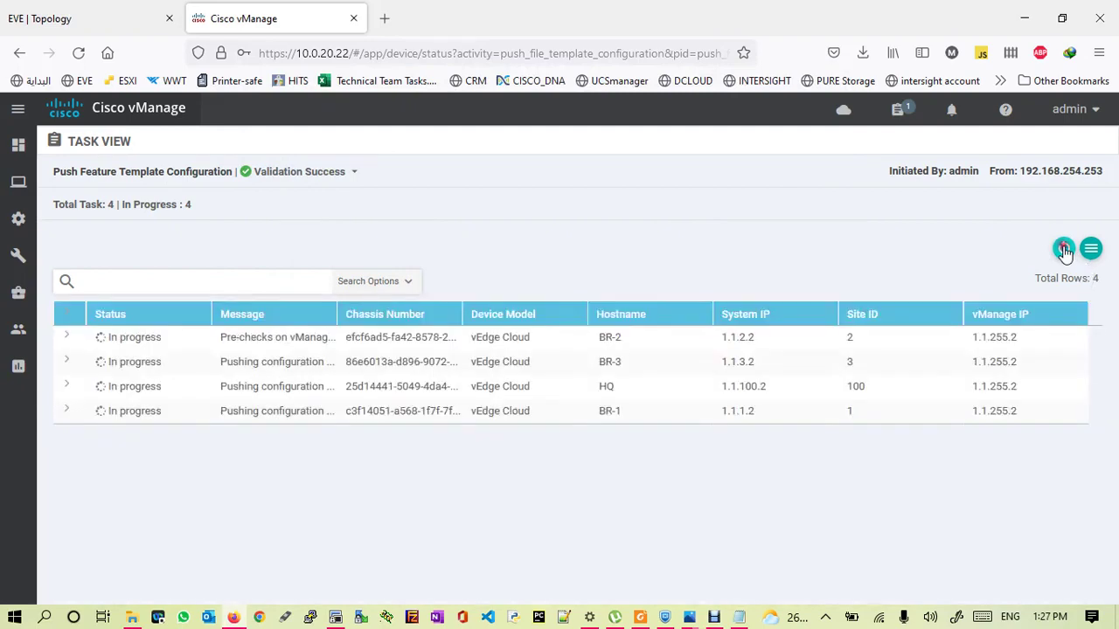
{"action": "left_click", "coordinate": [1064, 251]}
{"action": "left_click", "coordinate": [1064, 251]}
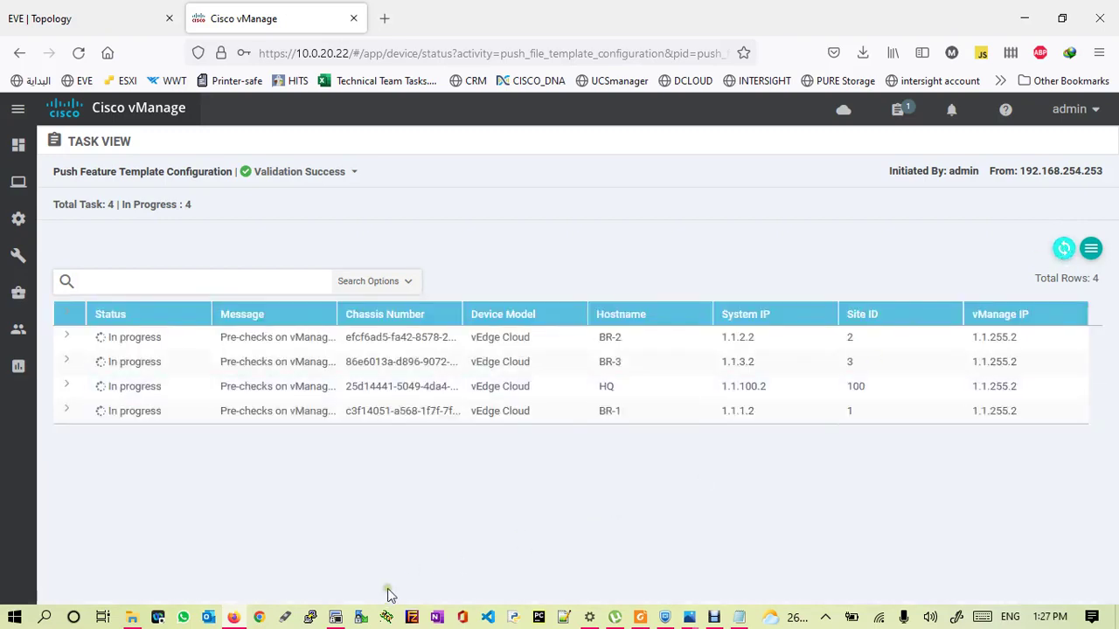
- Rerun the ACL names and running policy commands on HQ, then refresh the push status
{"action": "left_click", "coordinate": [335, 619]}
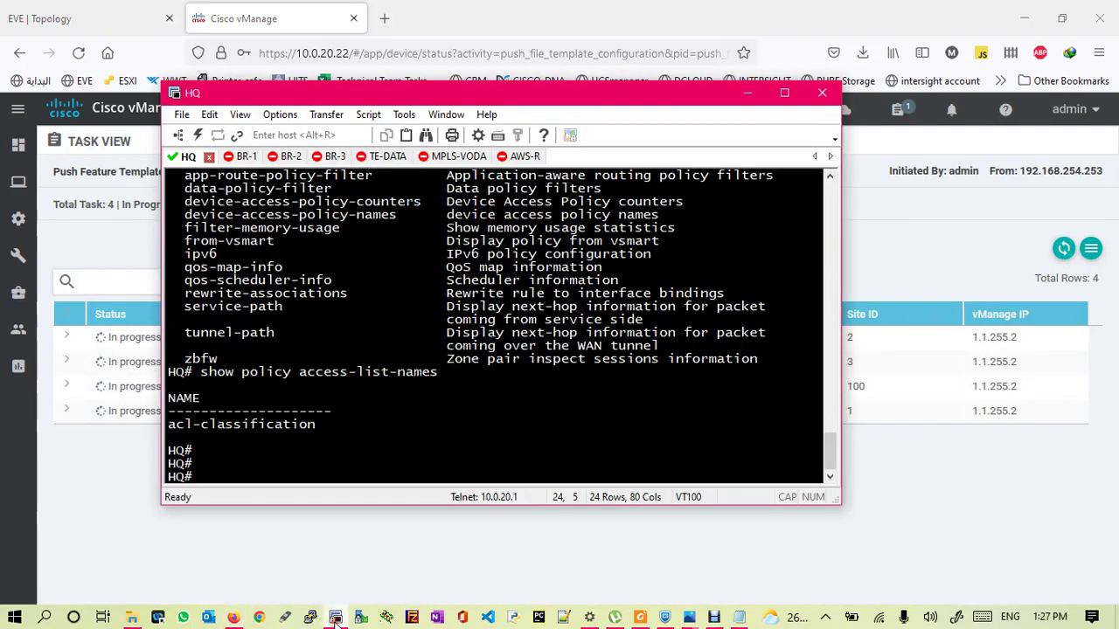
{"action": "key", "text": "Return"}
{"action": "key", "text": "Up"}
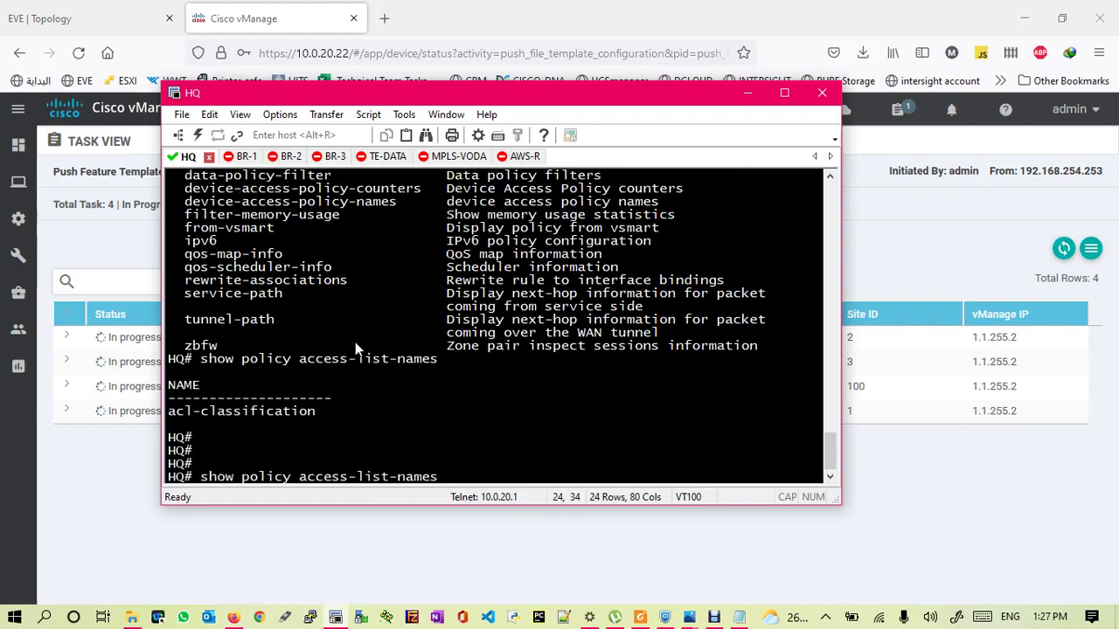
{"action": "key", "text": "Return"}
{"action": "key", "text": "Return"}
{"action": "key", "text": "Return"}
{"action": "key", "text": "Up"}
{"action": "key", "text": "Up"}
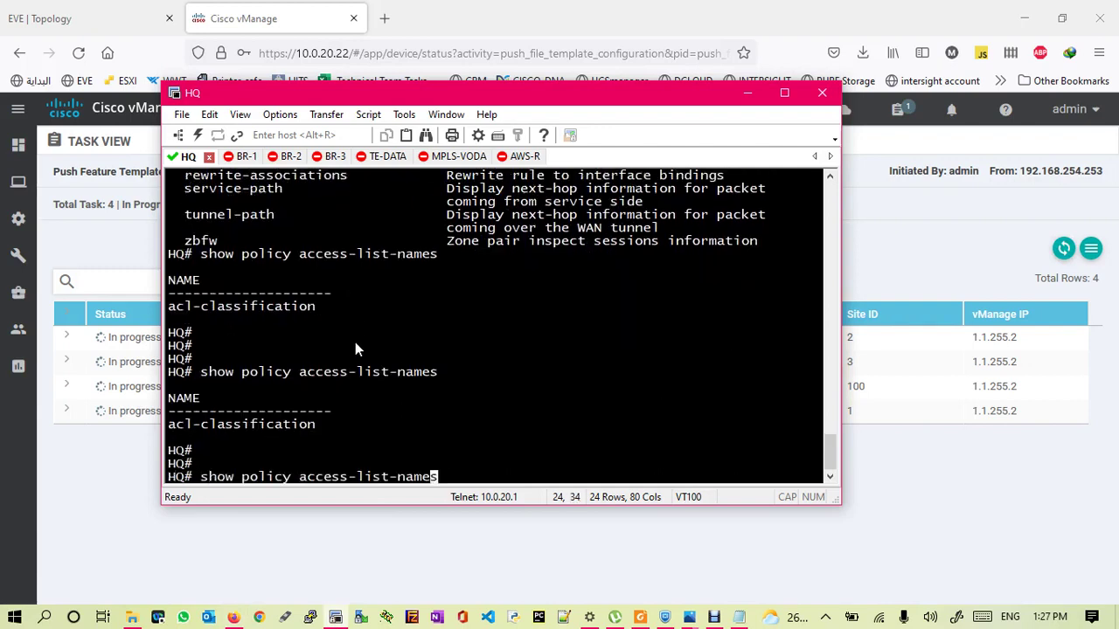
{"action": "key", "text": "Return"}
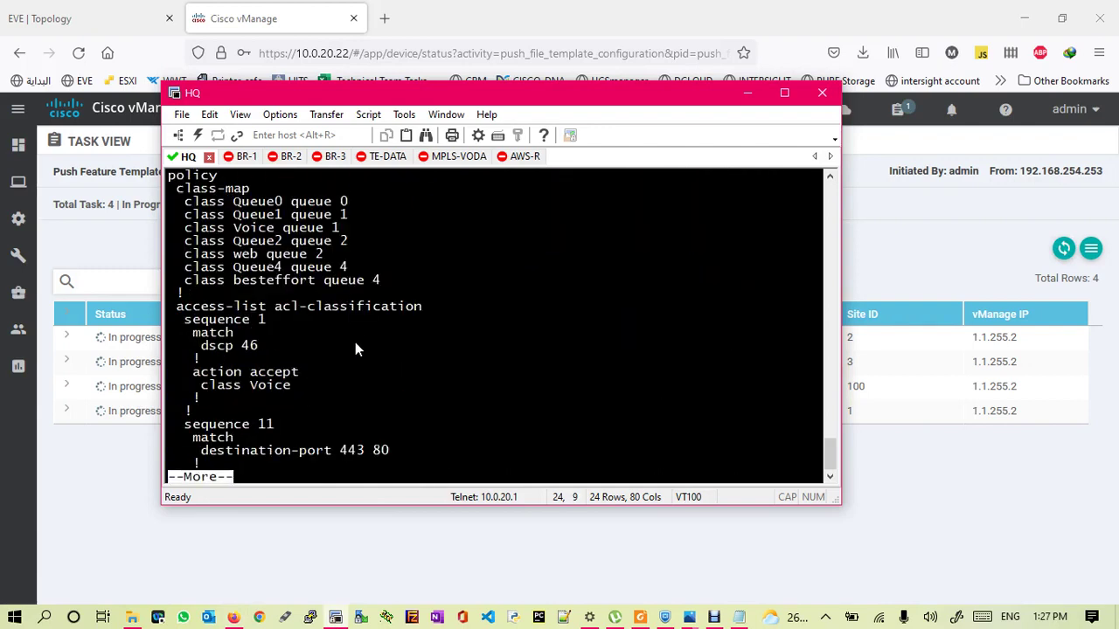
{"action": "key", "text": "Return"}
{"action": "key", "text": "Return"}
{"action": "key", "text": "Return"}
{"action": "key", "text": "Return"}
{"action": "key", "text": "Return"}
{"action": "key", "text": "Return"}
{"action": "key", "text": "Return"}
{"action": "key", "text": "Return"}
{"action": "key", "text": "Return"}
{"action": "key", "text": "Return"}
{"action": "key", "text": "Return"}
{"action": "key", "text": "Return"}
{"action": "key", "text": "Return"}
{"action": "key", "text": "Return"}
{"action": "key", "text": "Return"}
{"action": "key", "text": "Return"}
{"action": "key", "text": "Return"}
{"action": "key", "text": "Return"}
{"action": "key", "text": "Return"}
{"action": "key", "text": "Return"}
{"action": "key", "text": "Return"}
{"action": "key", "text": "Return"}
{"action": "key", "text": "Return"}
{"action": "key", "text": "Return"}
{"action": "key", "text": "Return"}
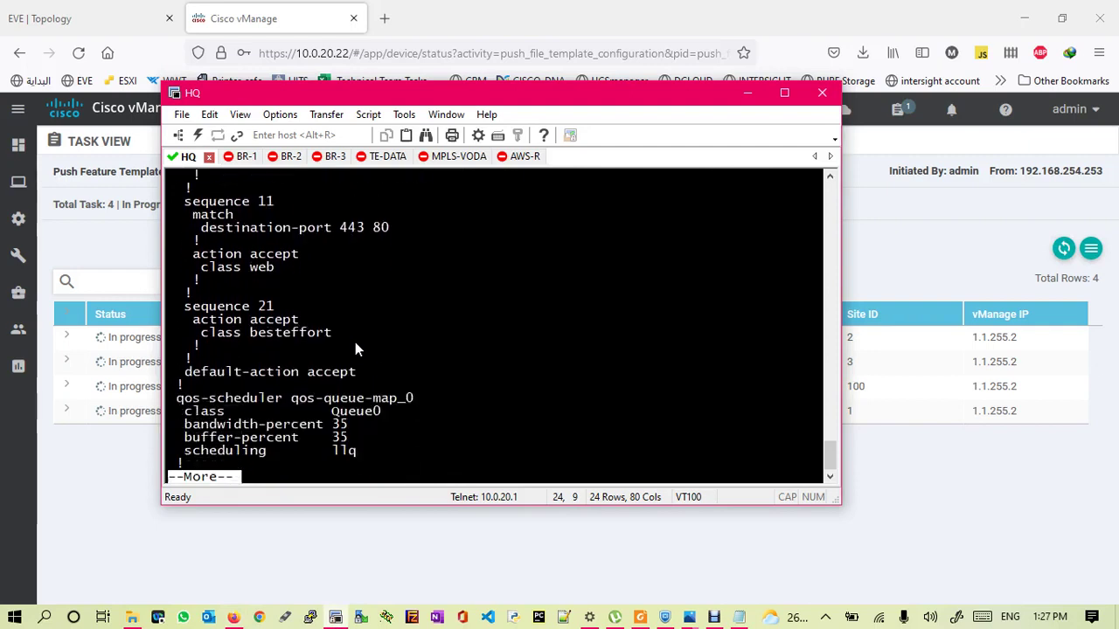
{"action": "key", "text": "Return"}
{"action": "key", "text": "Return"}
{"action": "key", "text": "Return"}
{"action": "key", "text": "Return"}
{"action": "key", "text": "Return"}
{"action": "key", "text": "Return"}
{"action": "key", "text": "Return"}
{"action": "key", "text": "Return"}
{"action": "key", "text": "Return"}
{"action": "key", "text": "Return"}
{"action": "key", "text": "Return"}
{"action": "key", "text": "Return"}
{"action": "key", "text": "Return"}
{"action": "key", "text": "Return"}
{"action": "key", "text": "Return"}
{"action": "key", "text": "Return"}
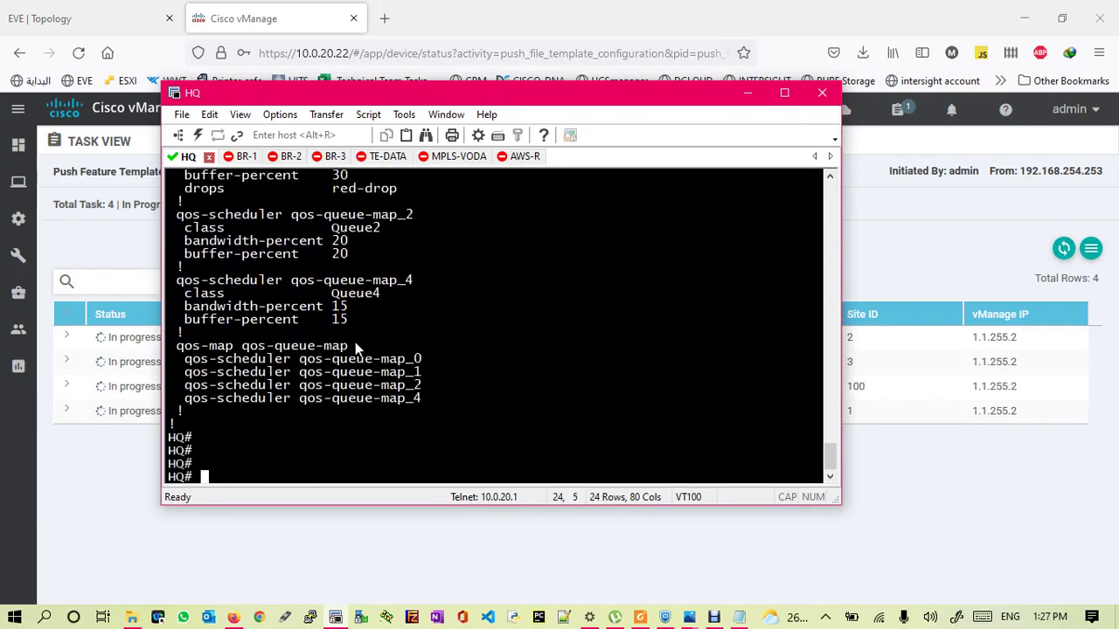
{"action": "left_click", "coordinate": [1064, 249]}
{"action": "left_click", "coordinate": [1064, 249]}
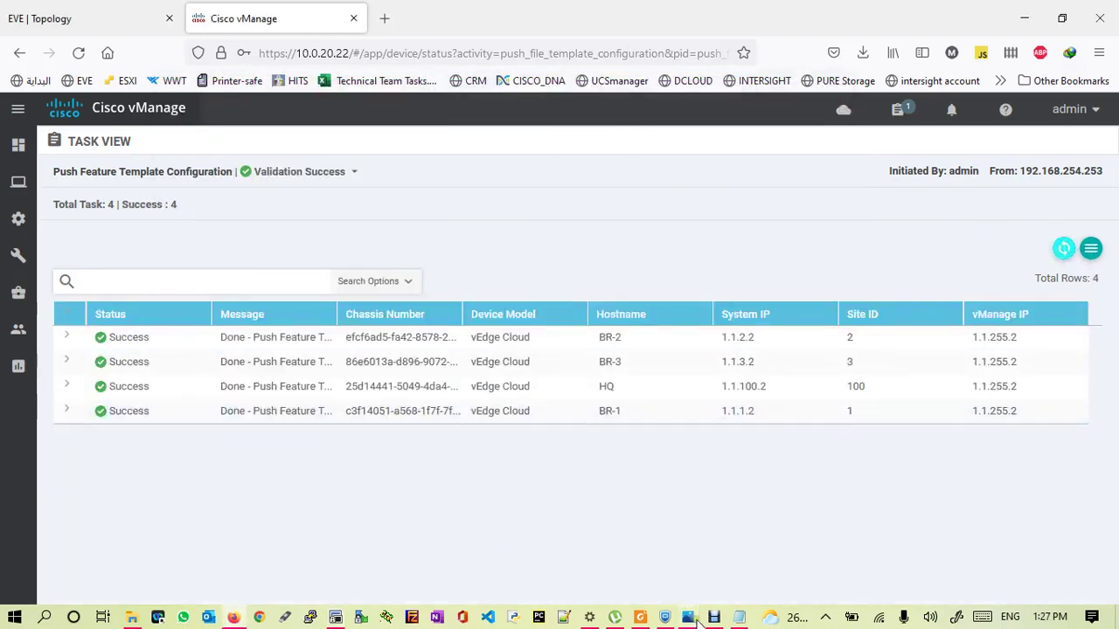
- Run 'show run vpn 80' on HQ and highlight ge0/2's 'access-list acl-classification in' line
{"action": "left_click", "coordinate": [336, 617]}
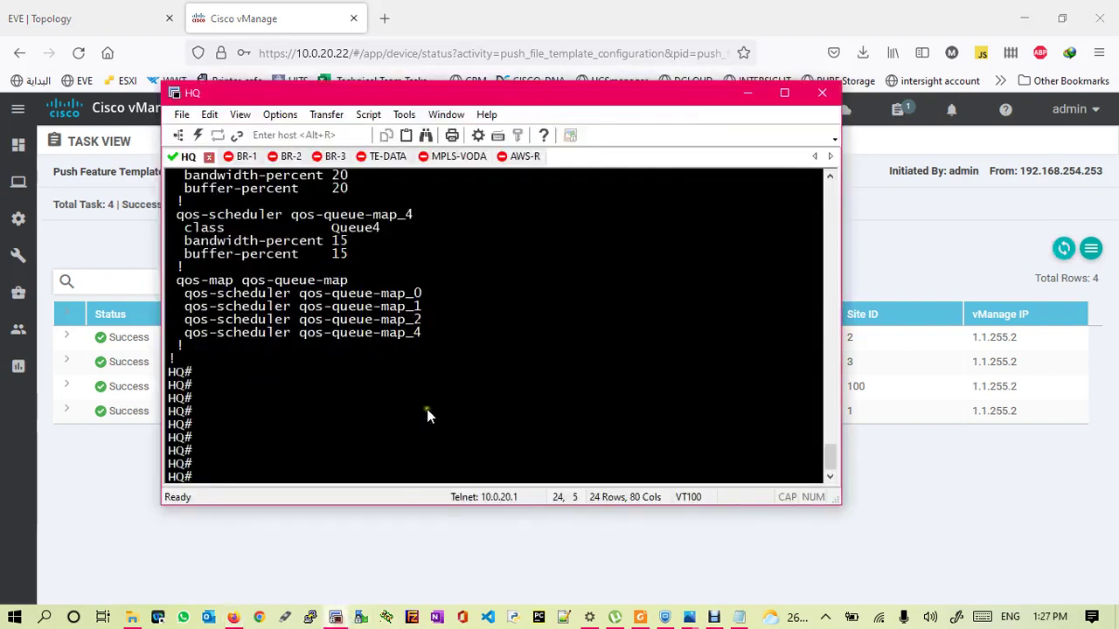
{"action": "key", "text": "Return"}
{"action": "key", "text": "Return"}
{"action": "key", "text": "Return"}
{"action": "type", "text": "h?"}
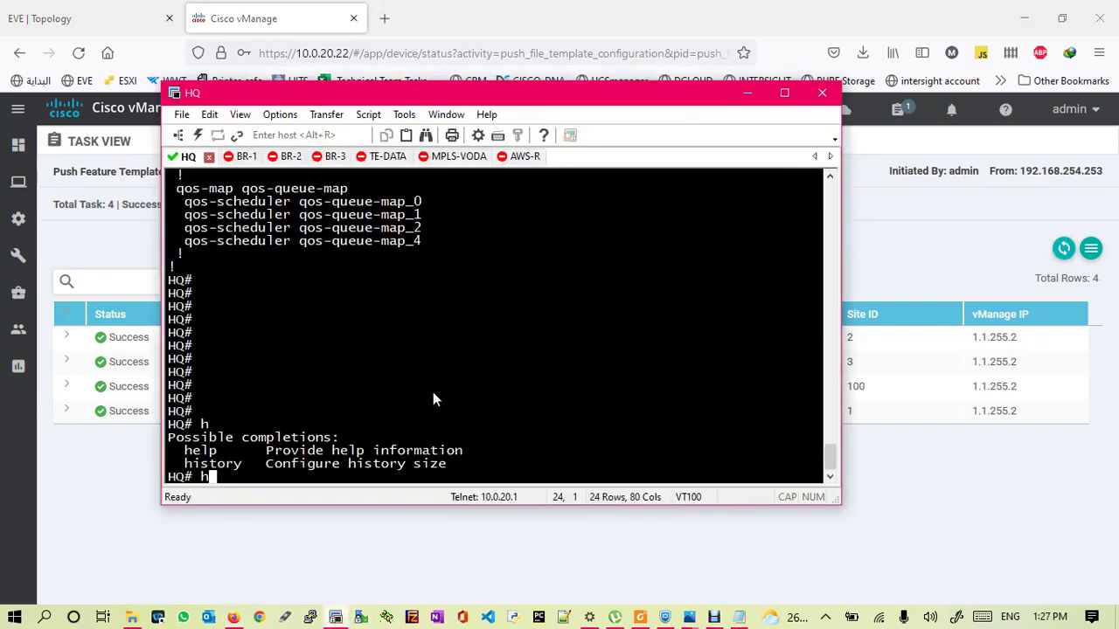
{"action": "key", "text": "BackSpace"}
{"action": "type", "text": "sh"}
{"action": "key", "text": "BackSpace"}
{"action": "type", "text": "ow run vpn 80"}
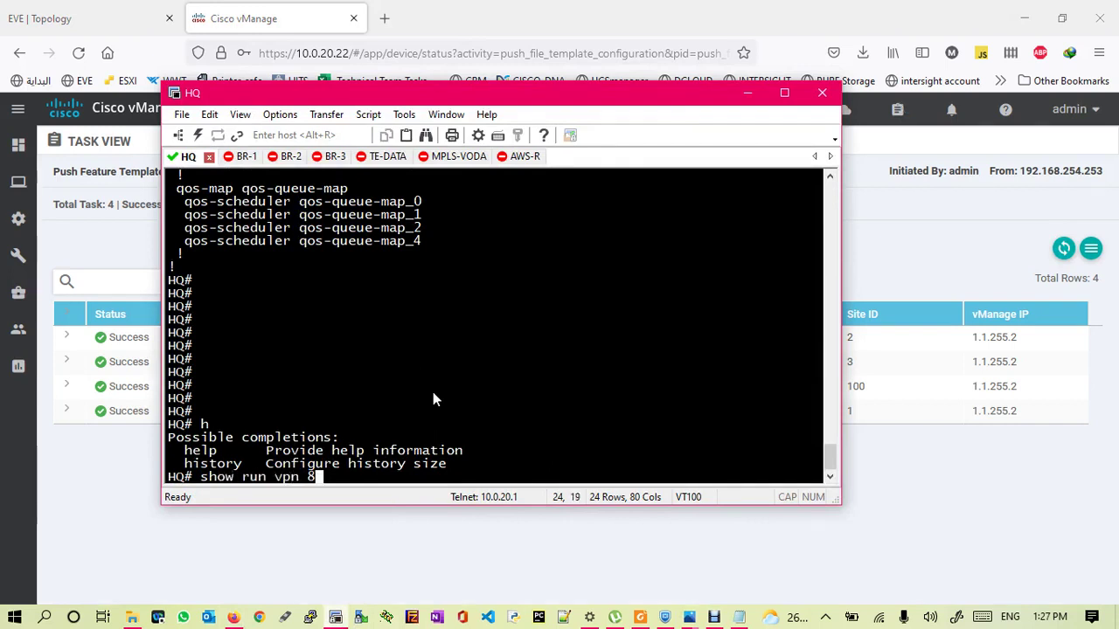
{"action": "key", "text": "Return"}
{"action": "key", "text": "Return"}
{"action": "key", "text": "Return"}
{"action": "key", "text": "Return"}
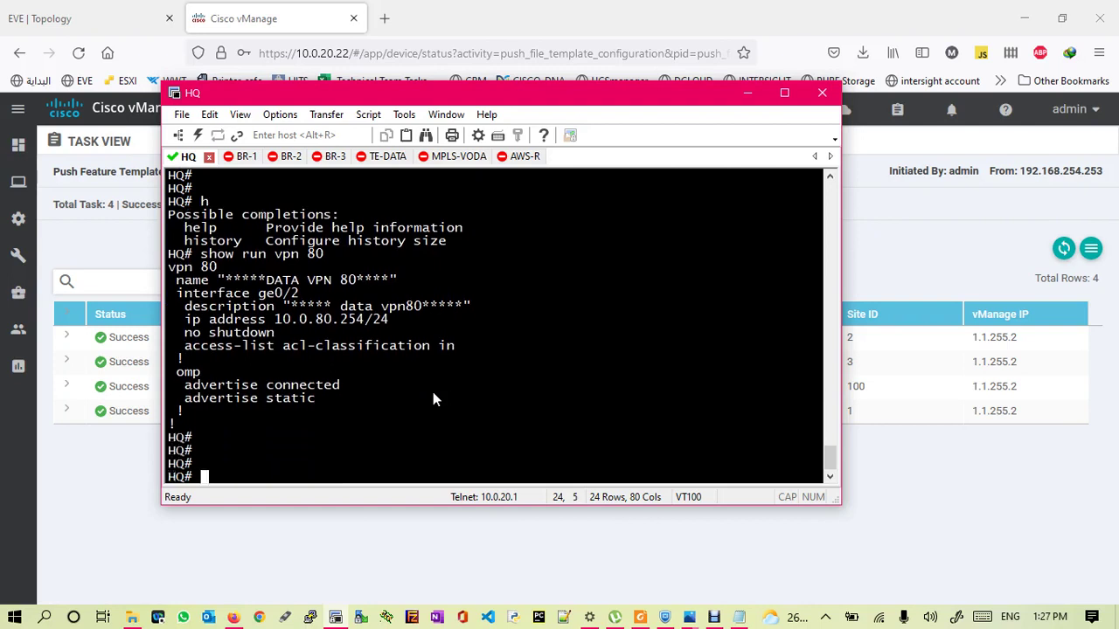
{"action": "left_click_drag", "start_coordinate": [180, 345], "coordinate": [411, 350]}
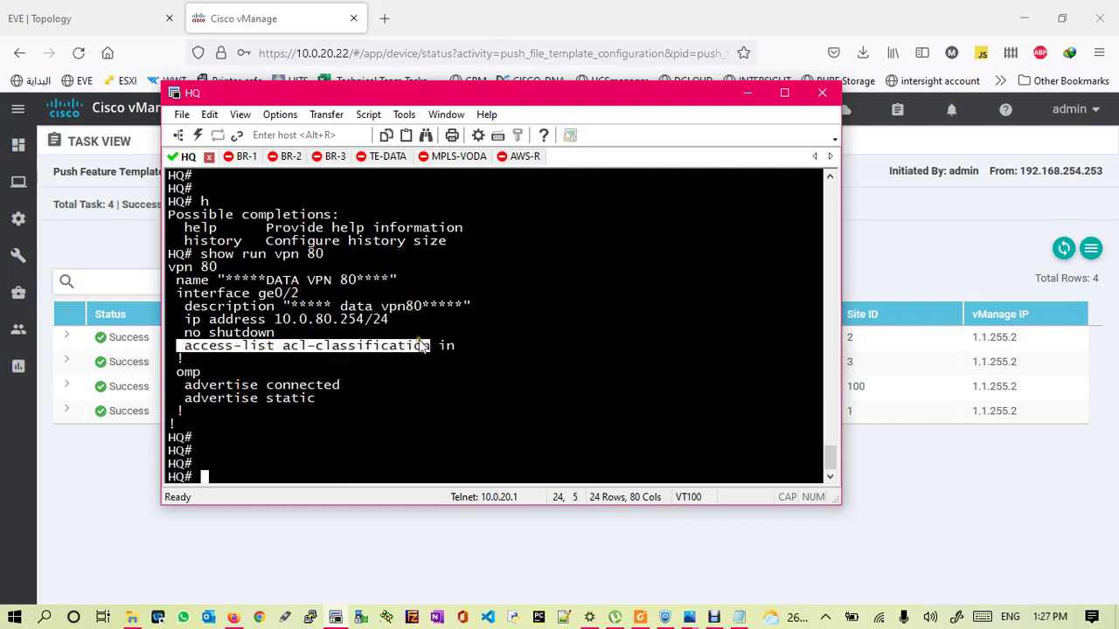
{"action": "left_click", "coordinate": [453, 346]}
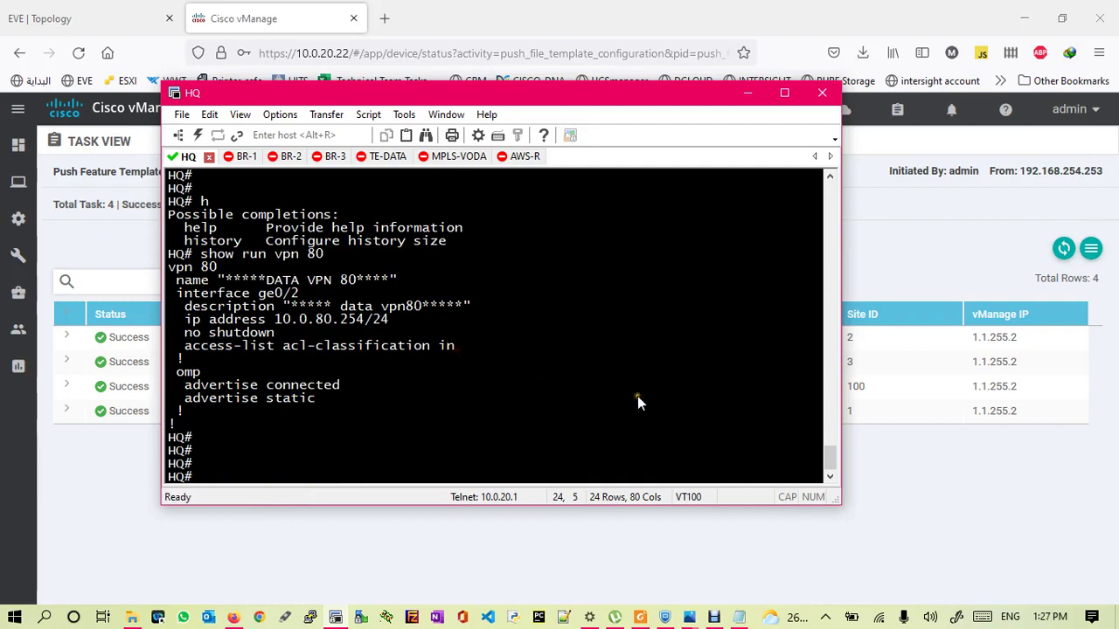
- Draw a red arrow on the SD-WAN lab diagram from BR-1 toward the internet link
{"action": "mouse_move", "coordinate": [699, 620]}
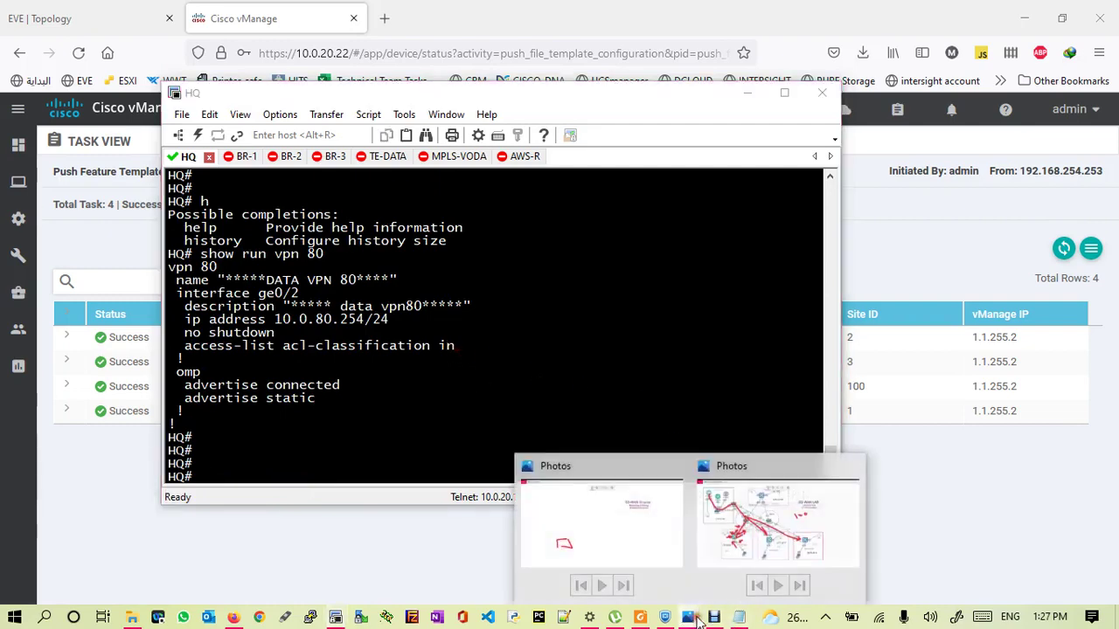
{"action": "left_click", "coordinate": [773, 529]}
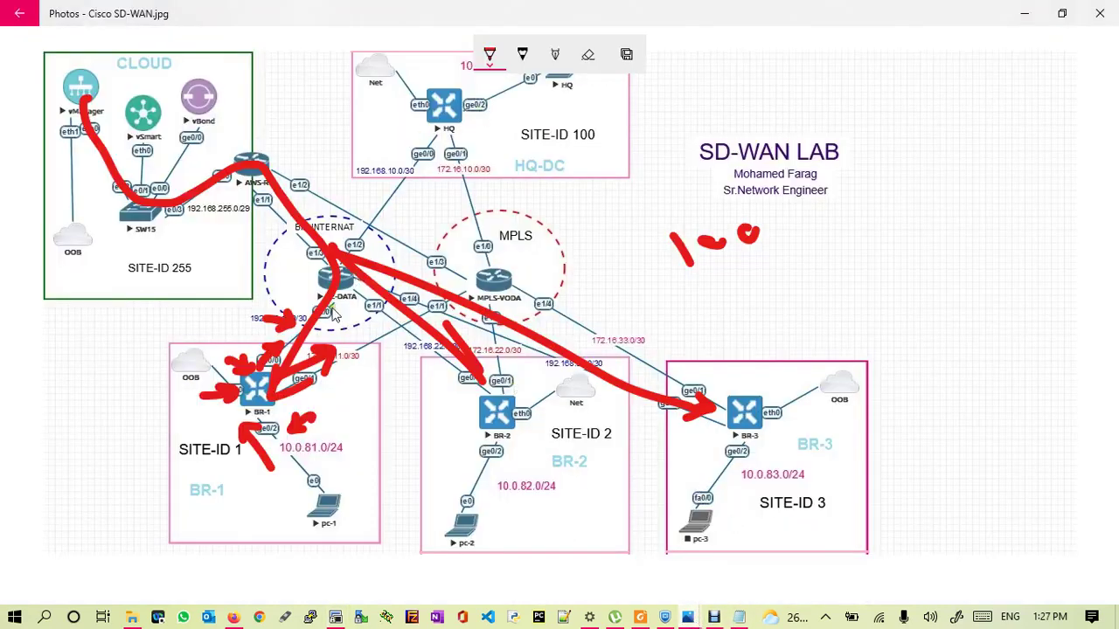
{"action": "mouse_move", "coordinate": [324, 375]}
{"action": "left_mouse_down"}
{"action": "mouse_move", "coordinate": [398, 331]}
{"action": "mouse_move", "coordinate": [389, 367]}
{"action": "left_mouse_up"}
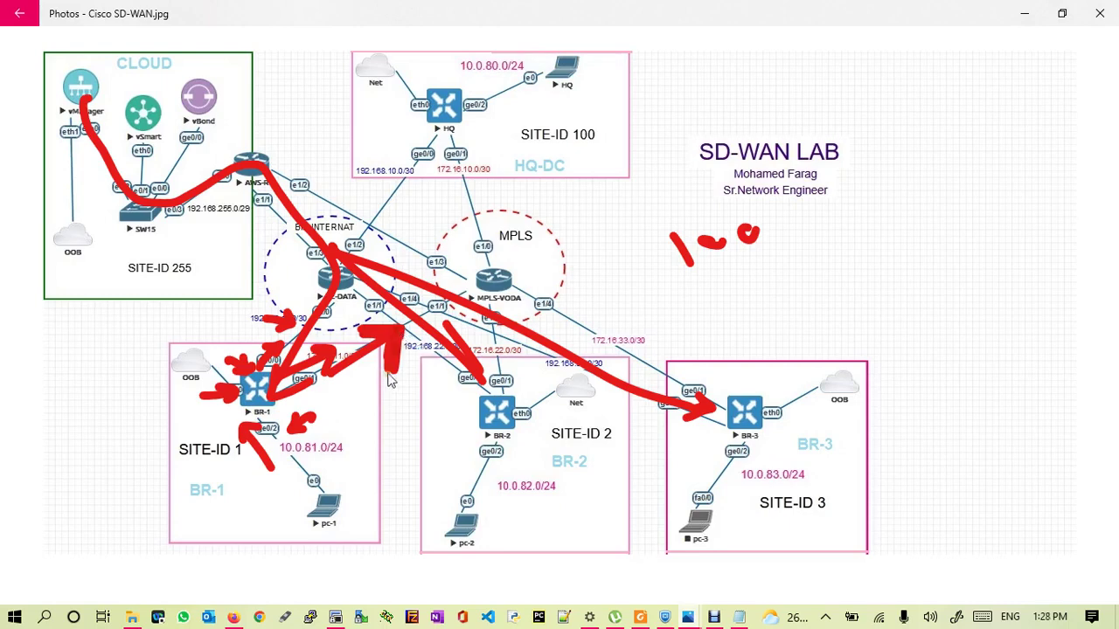
{"action": "left_click", "coordinate": [234, 618]}
- Filter Feature Templates by 'biz' and open biz_internet_int for editing
{"action": "mouse_move", "coordinate": [16, 219]}
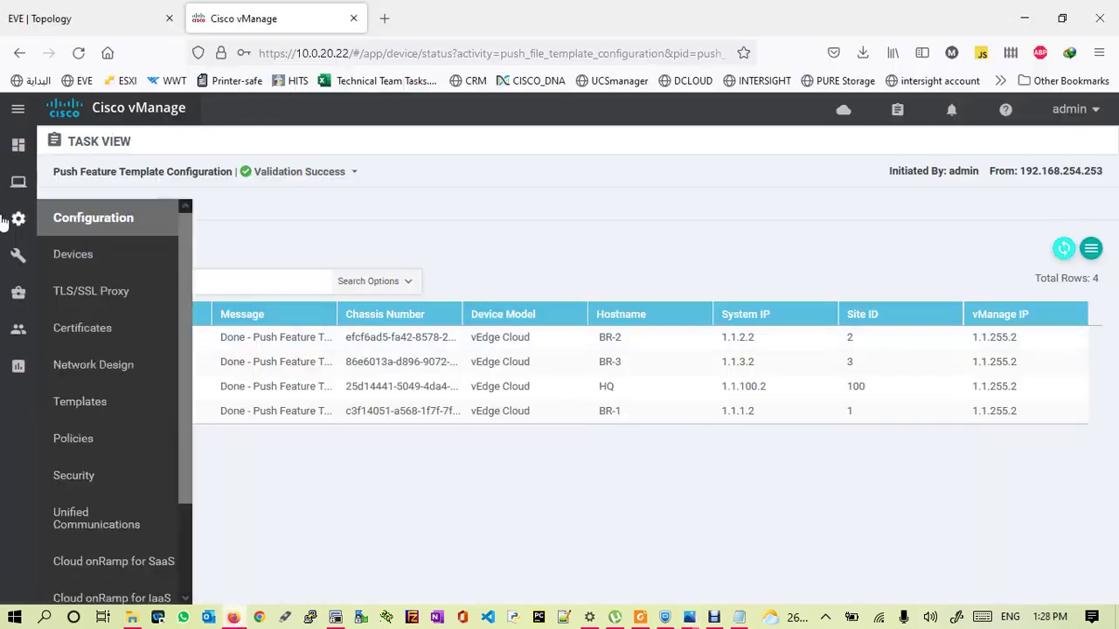
{"action": "left_click", "coordinate": [77, 403]}
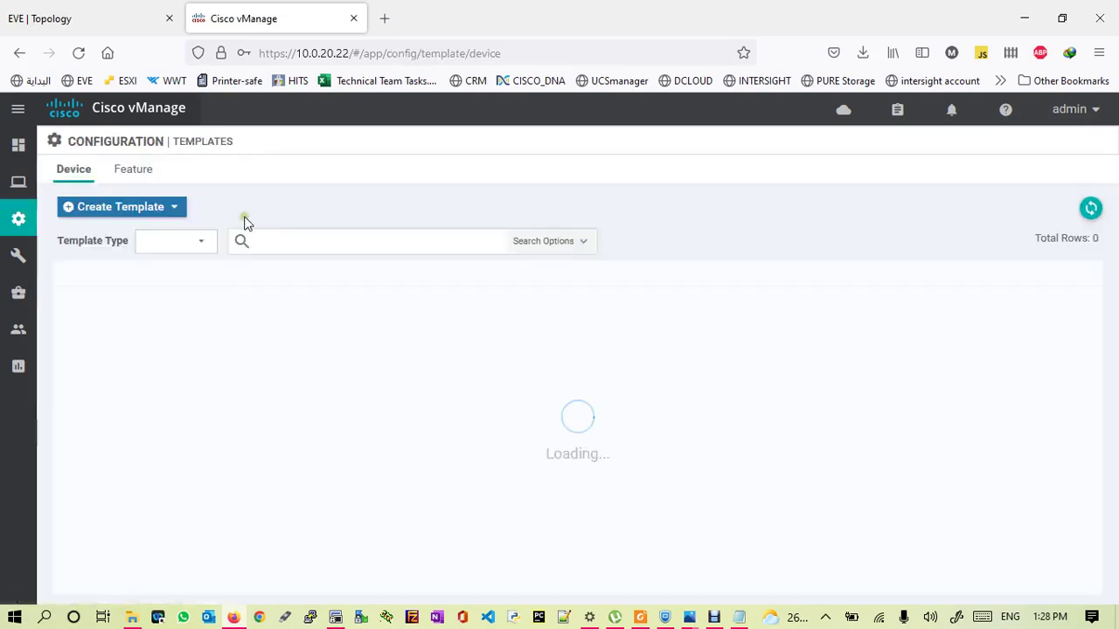
{"action": "left_click", "coordinate": [135, 175]}
{"action": "left_click", "coordinate": [284, 241]}
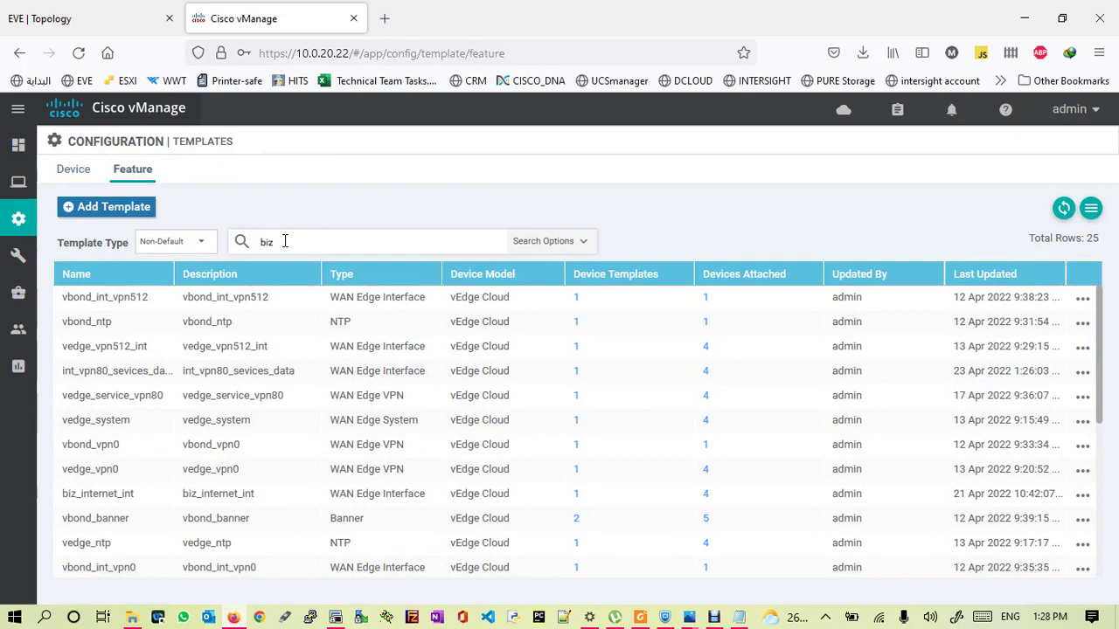
{"action": "type", "text": "biz"}
{"action": "key", "text": "Return"}
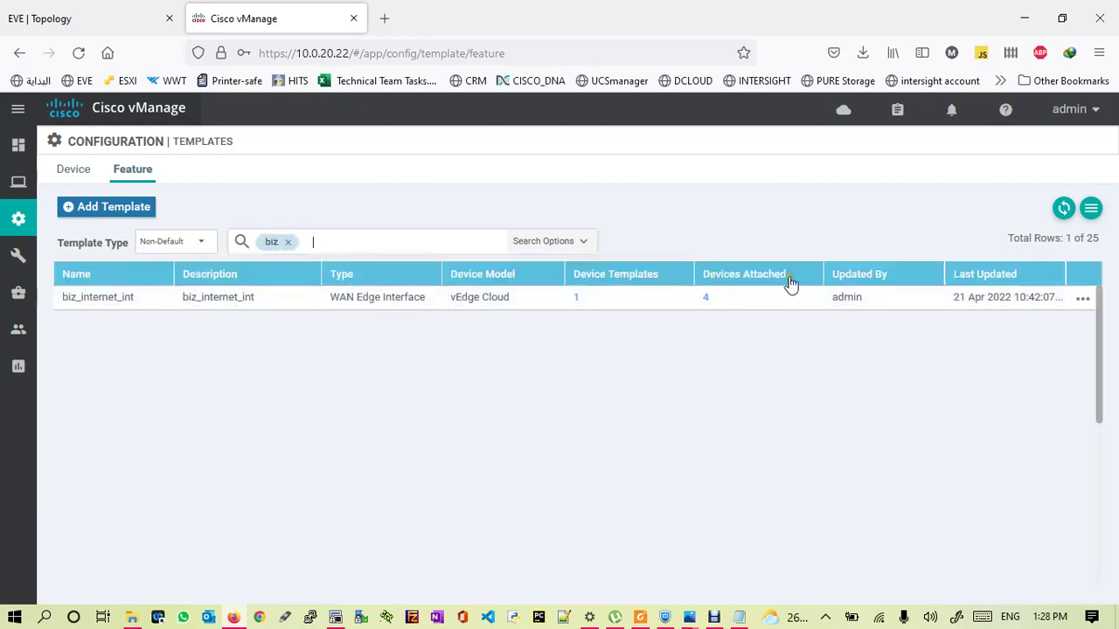
{"action": "left_click", "coordinate": [1084, 300]}
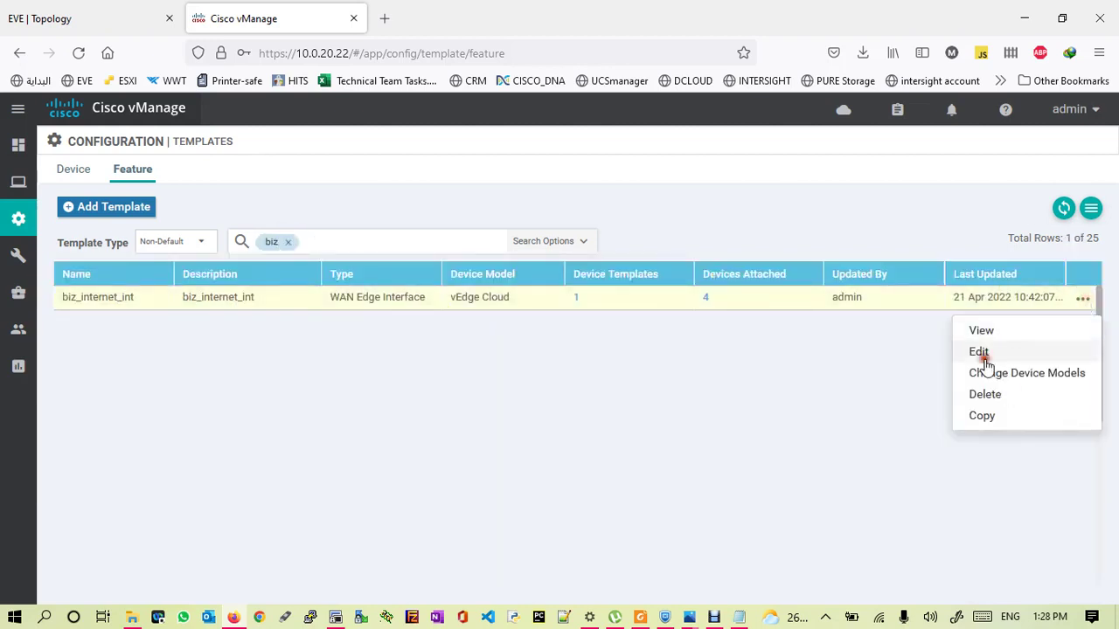
{"action": "left_click", "coordinate": [983, 353]}
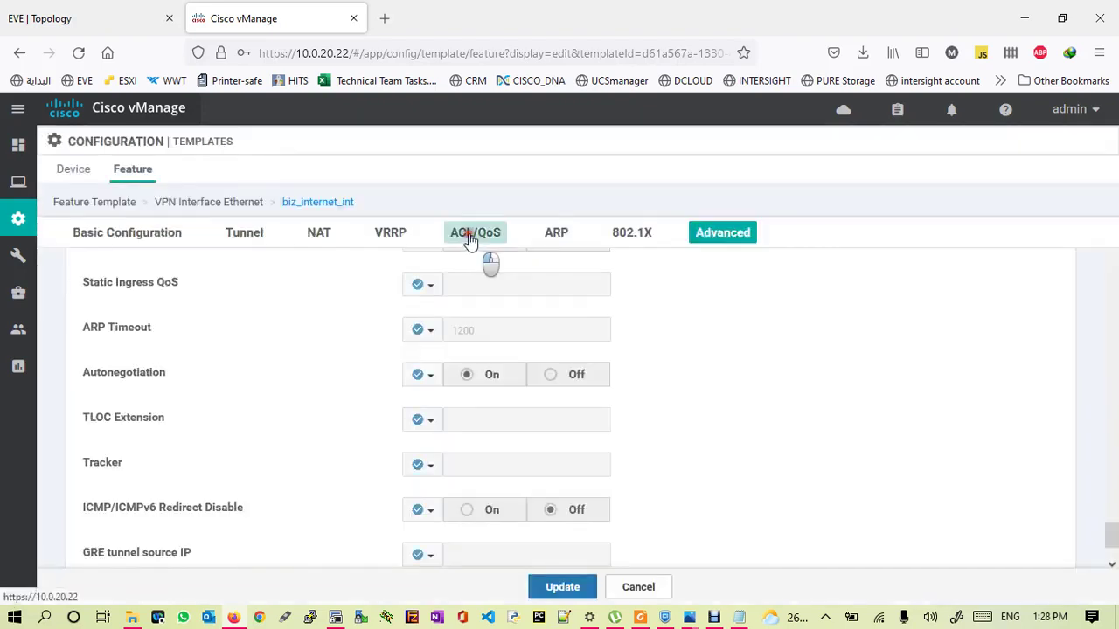
- In the ACL/QoS settings, make Shaping Rate and QoS Map global values
{"action": "left_click", "coordinate": [475, 232]}
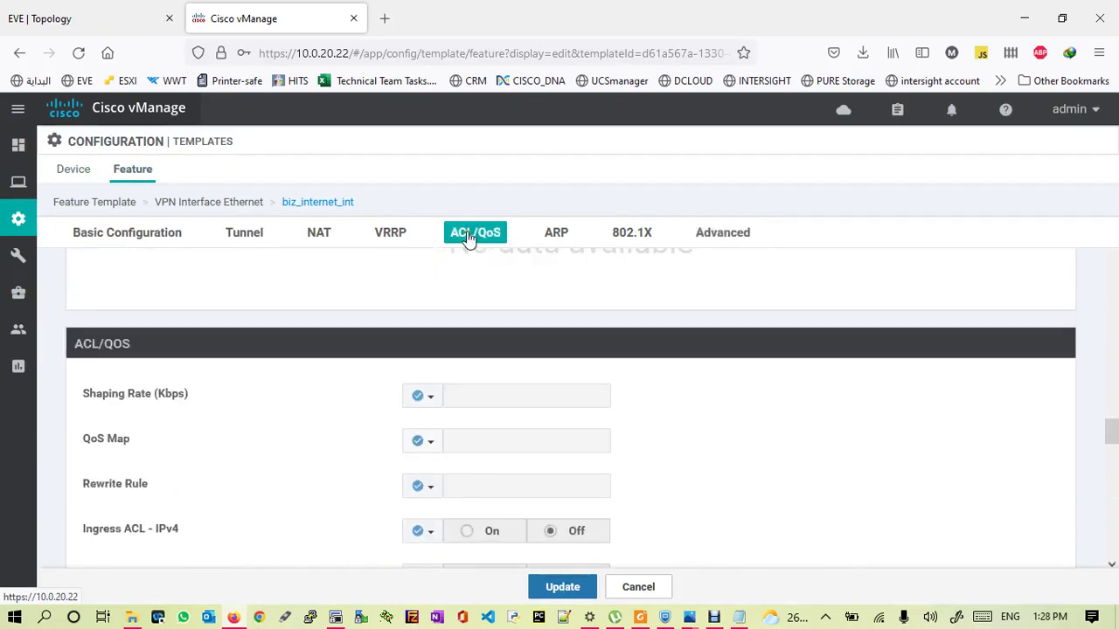
{"action": "left_click", "coordinate": [432, 398]}
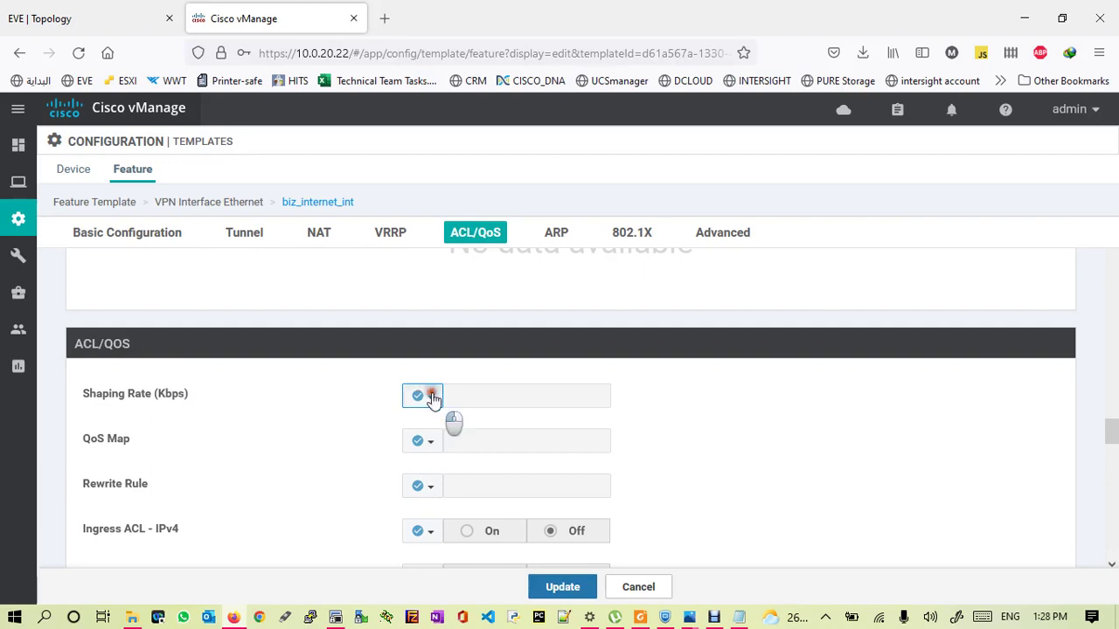
{"action": "left_click", "coordinate": [437, 425]}
{"action": "left_click", "coordinate": [461, 395]}
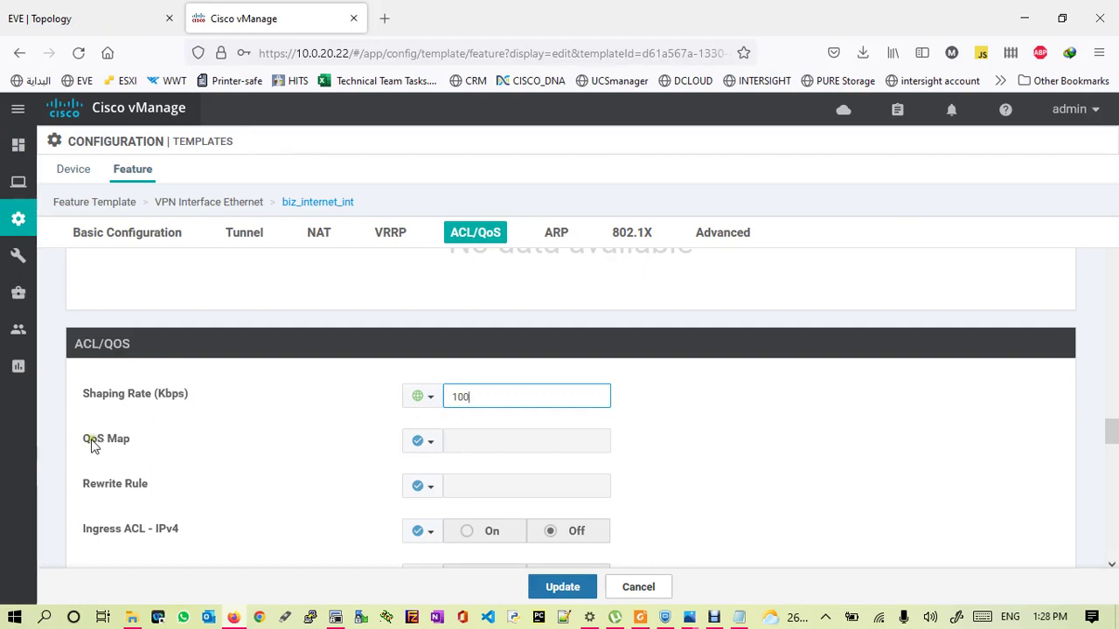
{"action": "left_click", "coordinate": [431, 443]}
{"action": "left_click", "coordinate": [432, 465]}
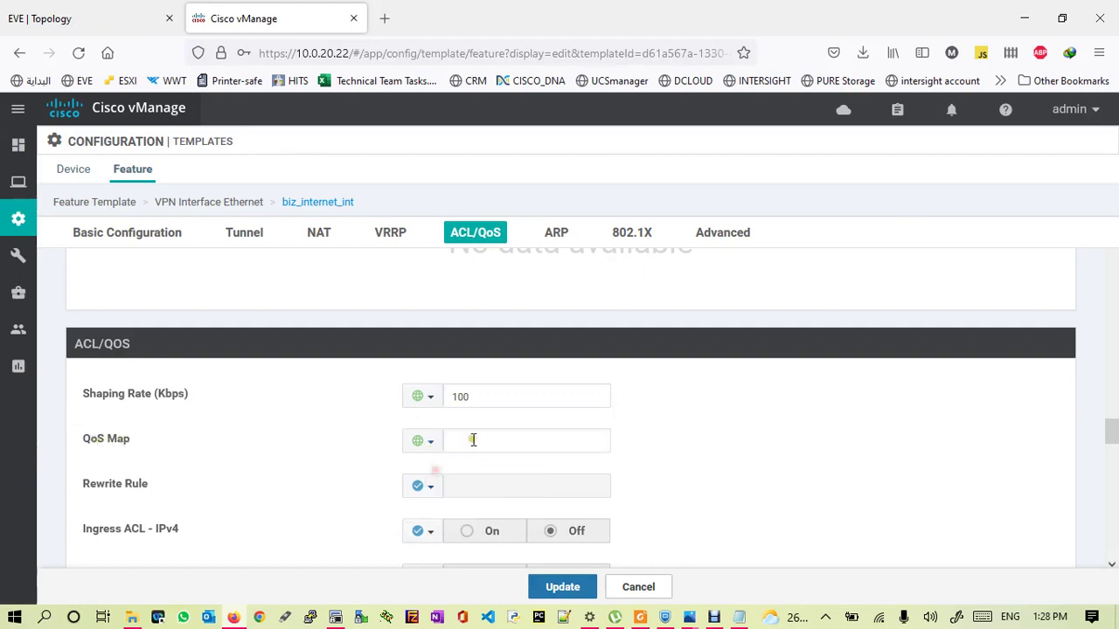
- Copy qos-queue-map from Notepad into the QoS Map field and update the template
{"action": "left_click", "coordinate": [740, 617]}
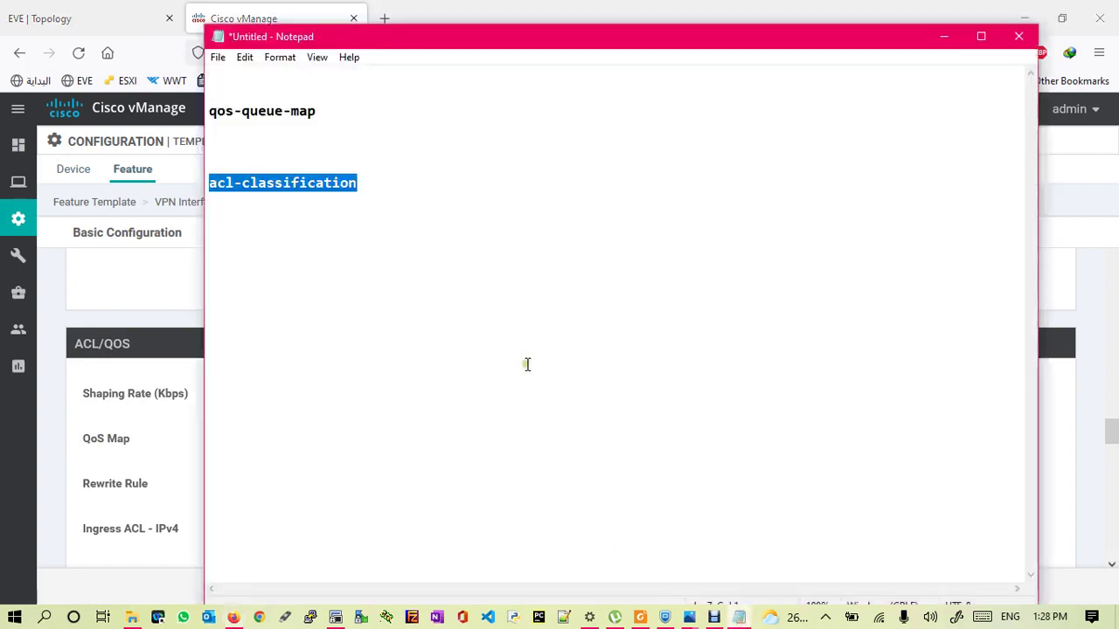
{"action": "left_click_drag", "start_coordinate": [319, 112], "coordinate": [208, 116]}
{"action": "key", "text": "ctrl+c"}
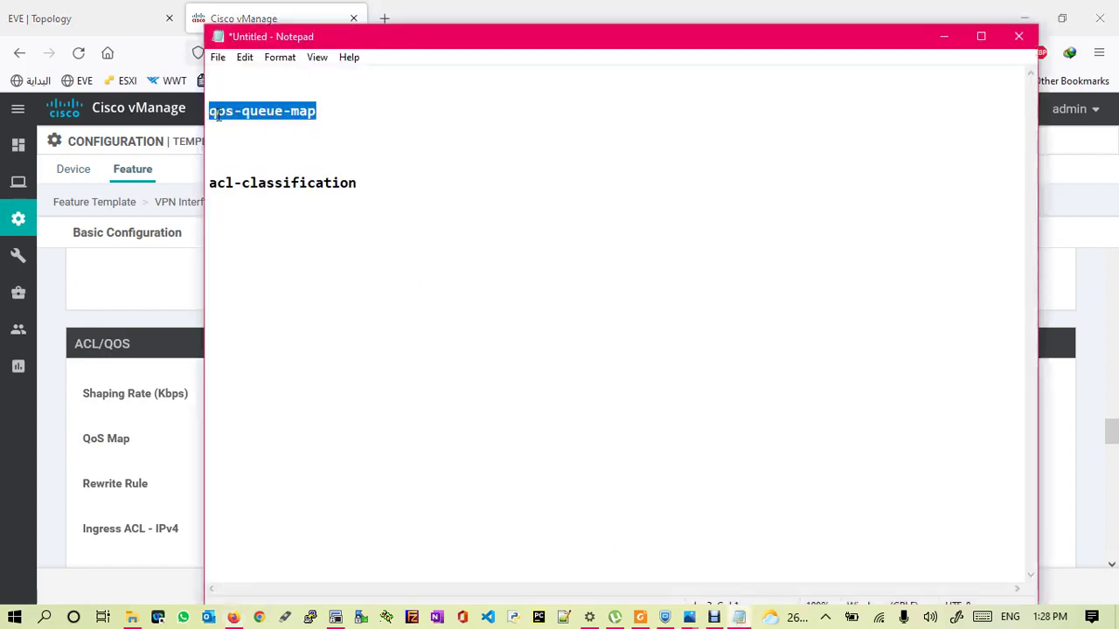
{"action": "left_click", "coordinate": [151, 267]}
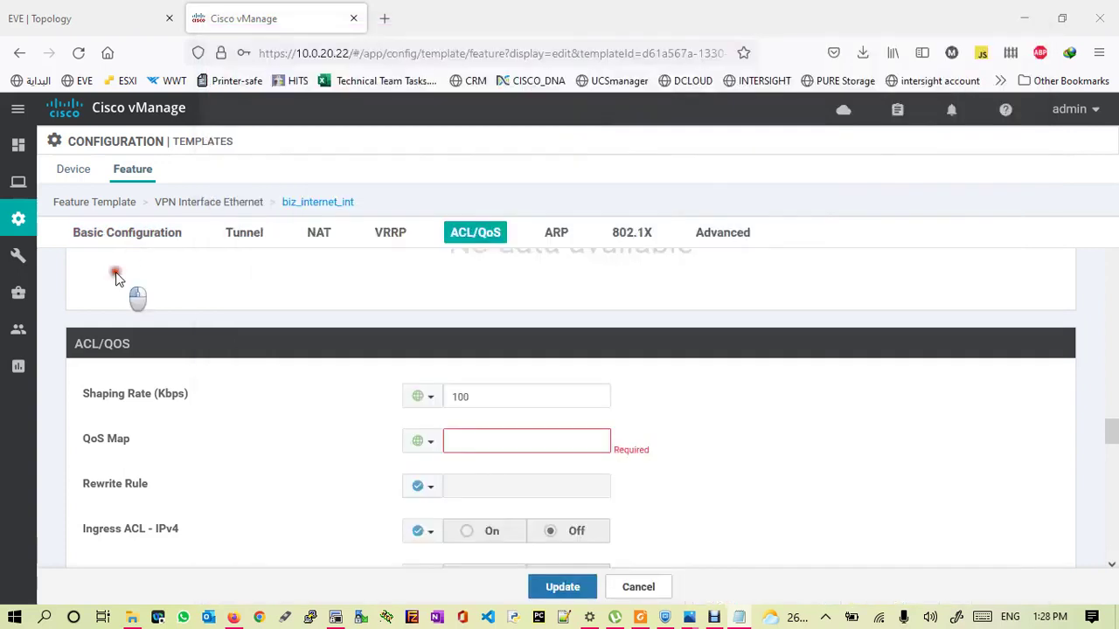
{"action": "left_click", "coordinate": [493, 439]}
{"action": "key", "text": "ctrl+v"}
{"action": "left_click", "coordinate": [552, 587]}
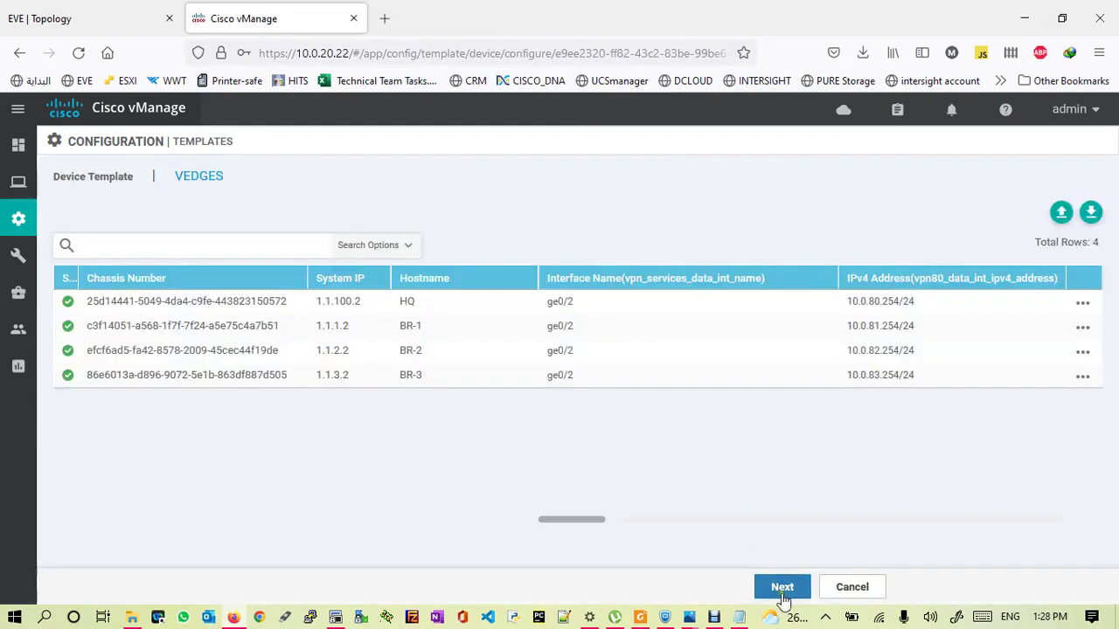
- Show the HQ device's config preview among the four VEDGES devices and dismiss the notice
{"action": "left_click", "coordinate": [782, 590]}
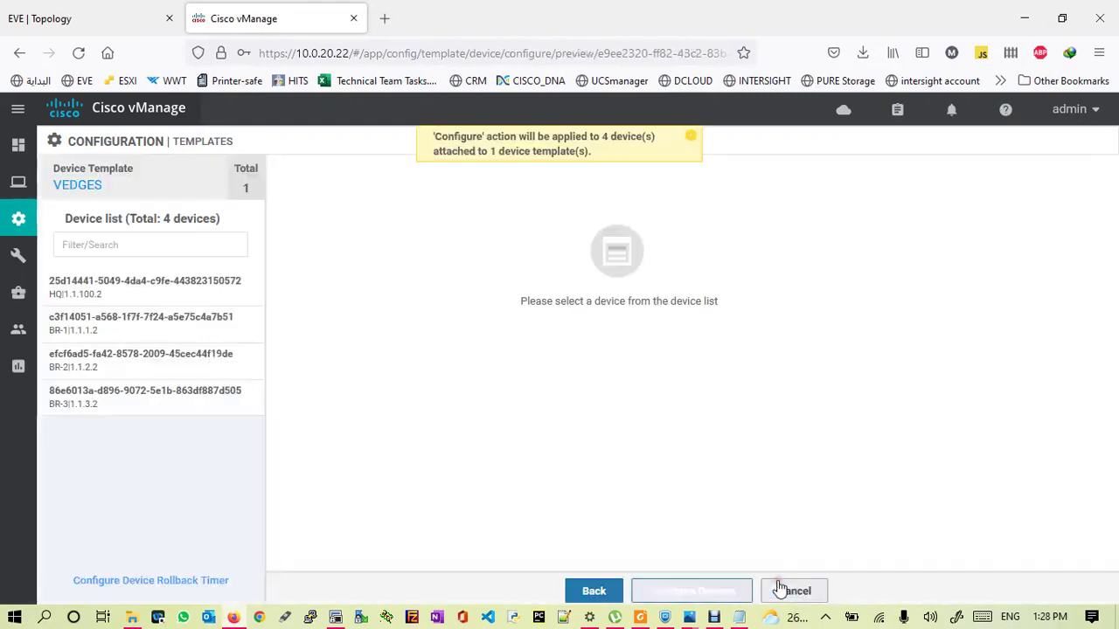
{"action": "left_click", "coordinate": [164, 291]}
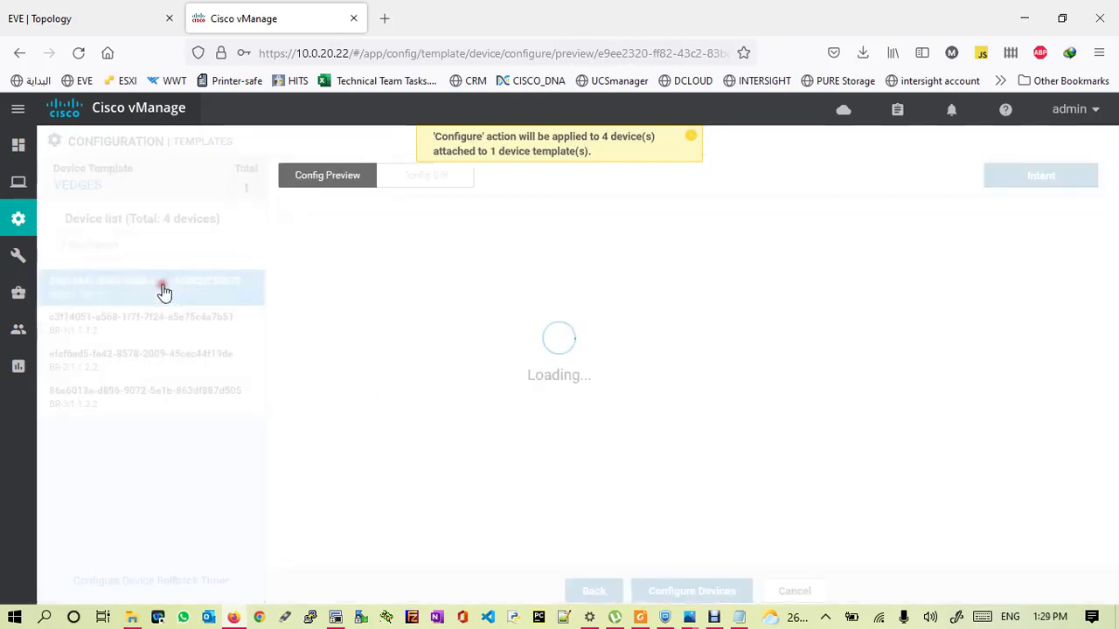
{"action": "left_click", "coordinate": [690, 137]}
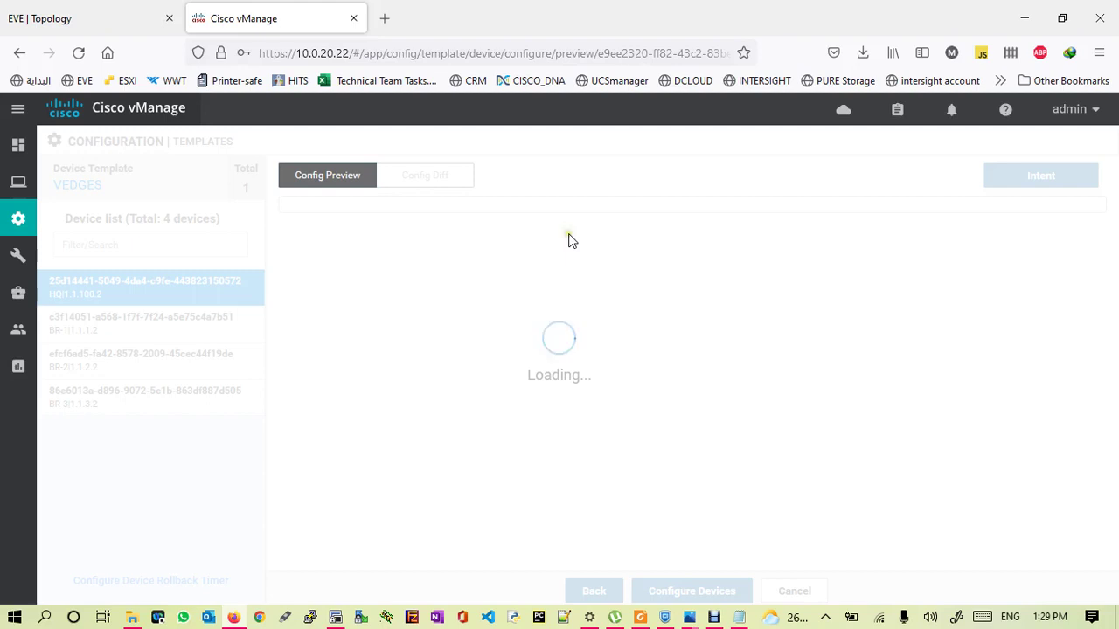
- Review the Config Diff, highlighting the added shaping-rate 100 and qos-map qos-queue-map lines
{"action": "left_click", "coordinate": [428, 178]}
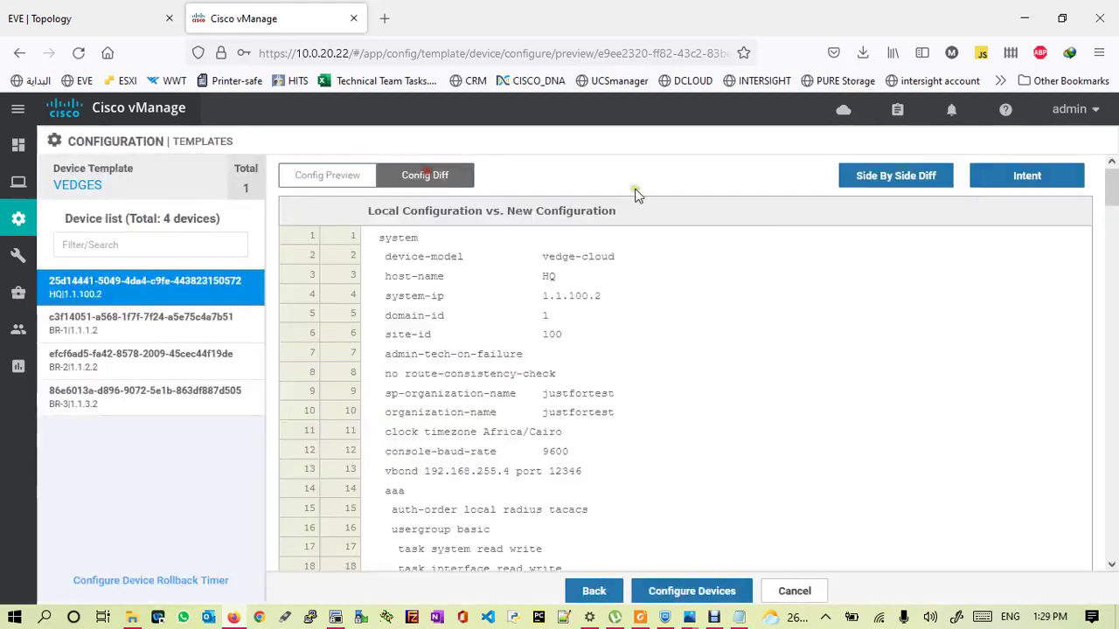
{"action": "left_click_drag", "start_coordinate": [1106, 188], "coordinate": [1114, 346]}
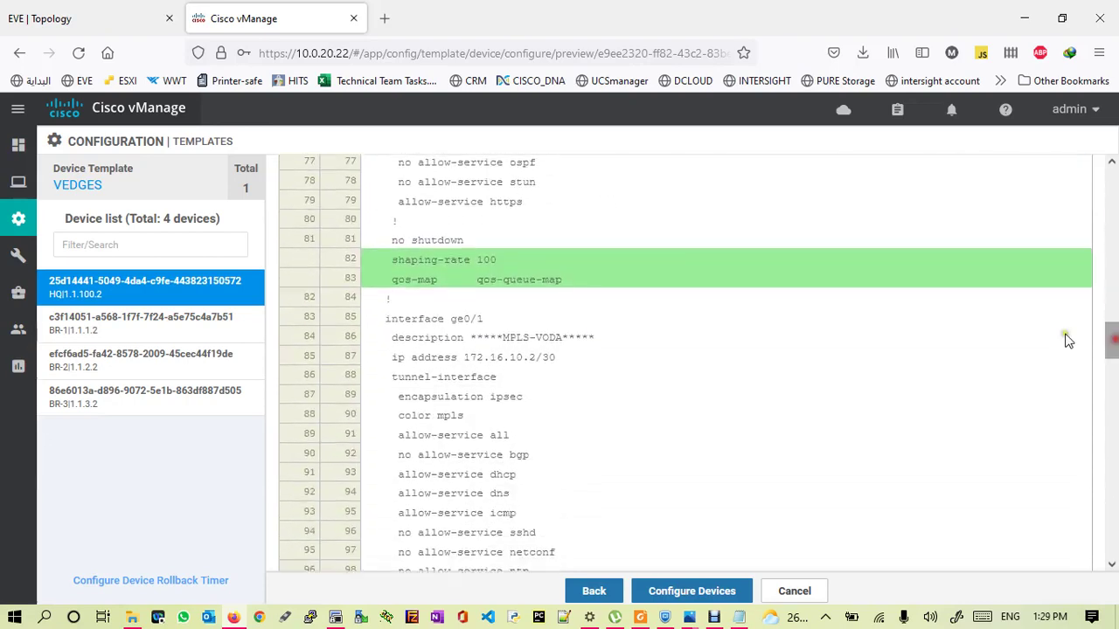
{"action": "left_click_drag", "start_coordinate": [391, 264], "coordinate": [500, 267]}
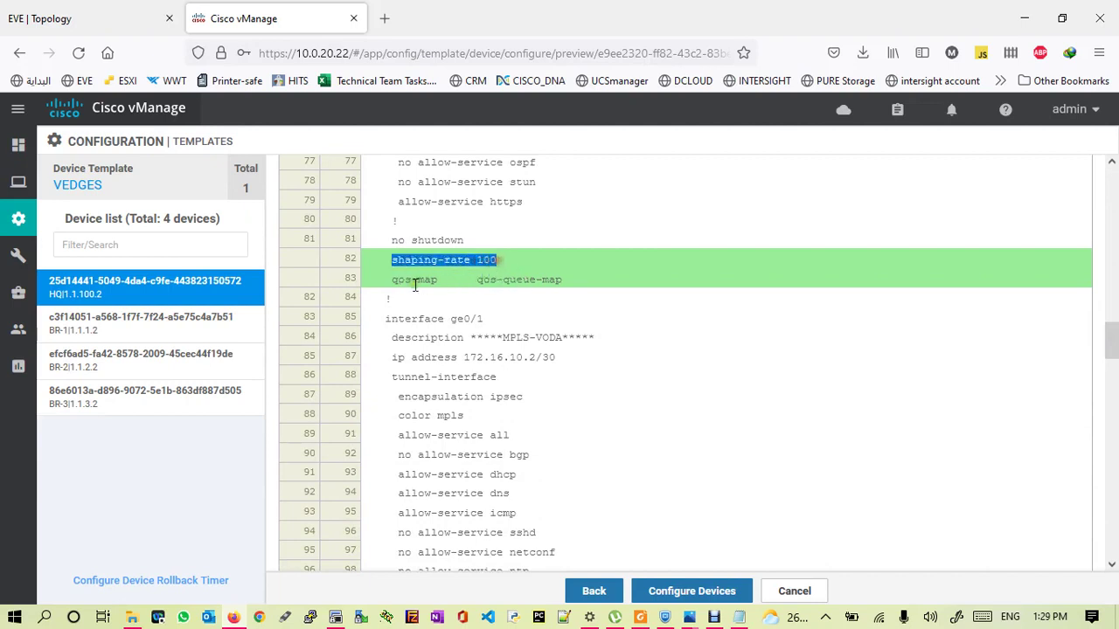
{"action": "left_click_drag", "start_coordinate": [391, 280], "coordinate": [559, 281]}
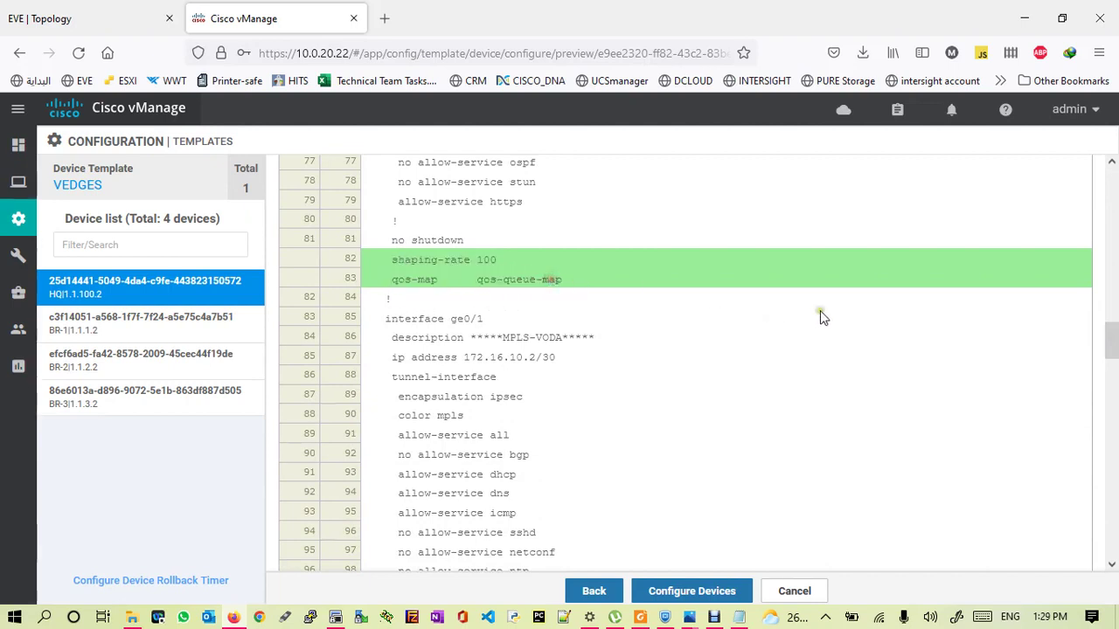
{"action": "left_click_drag", "start_coordinate": [1114, 342], "coordinate": [1108, 321]}
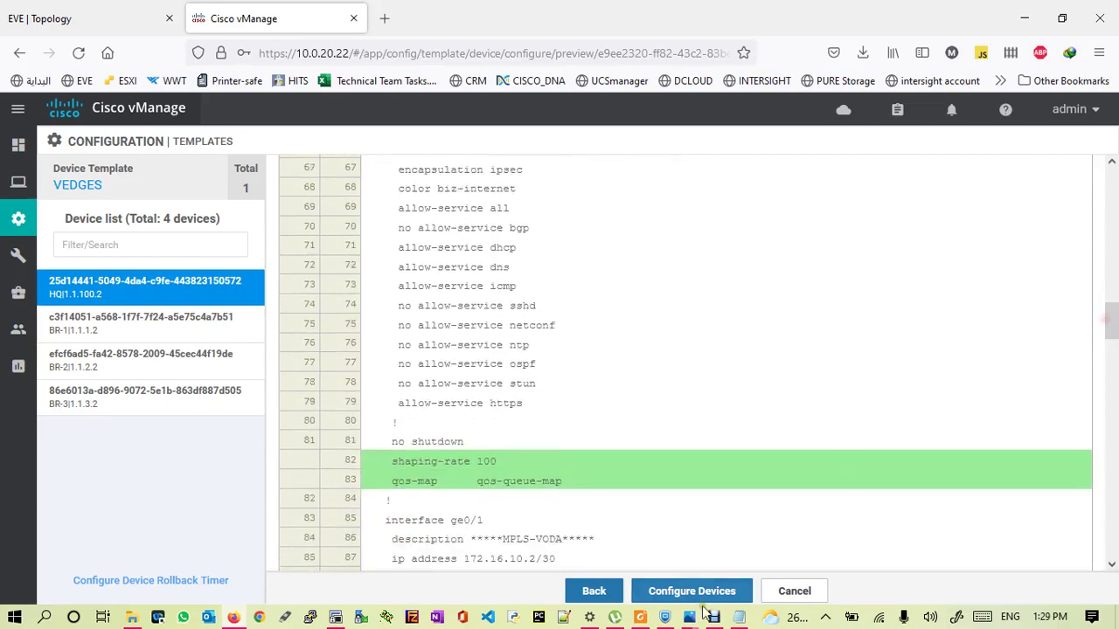
- Push the VEDGES template, confirming configuration of all four devices
{"action": "left_click", "coordinate": [691, 591]}
{"action": "left_click", "coordinate": [365, 355]}
{"action": "left_click", "coordinate": [660, 418]}
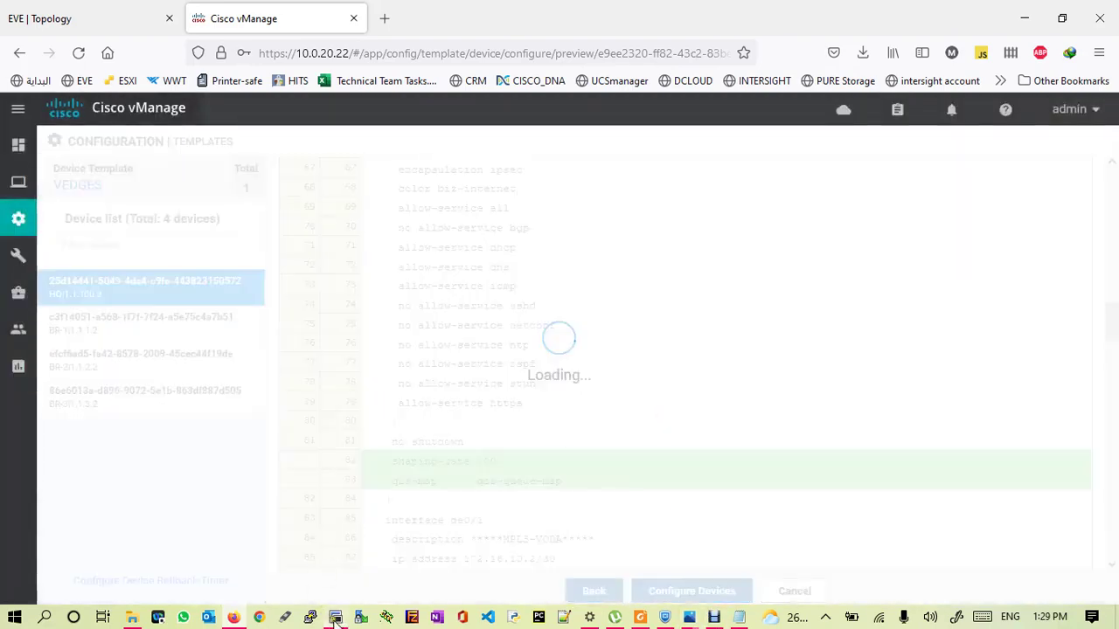
- On HQ, run 'show policy qos-scheduler-info' and check the qos-queue-map rows
{"action": "left_click", "coordinate": [336, 618]}
{"action": "key", "text": "Up"}
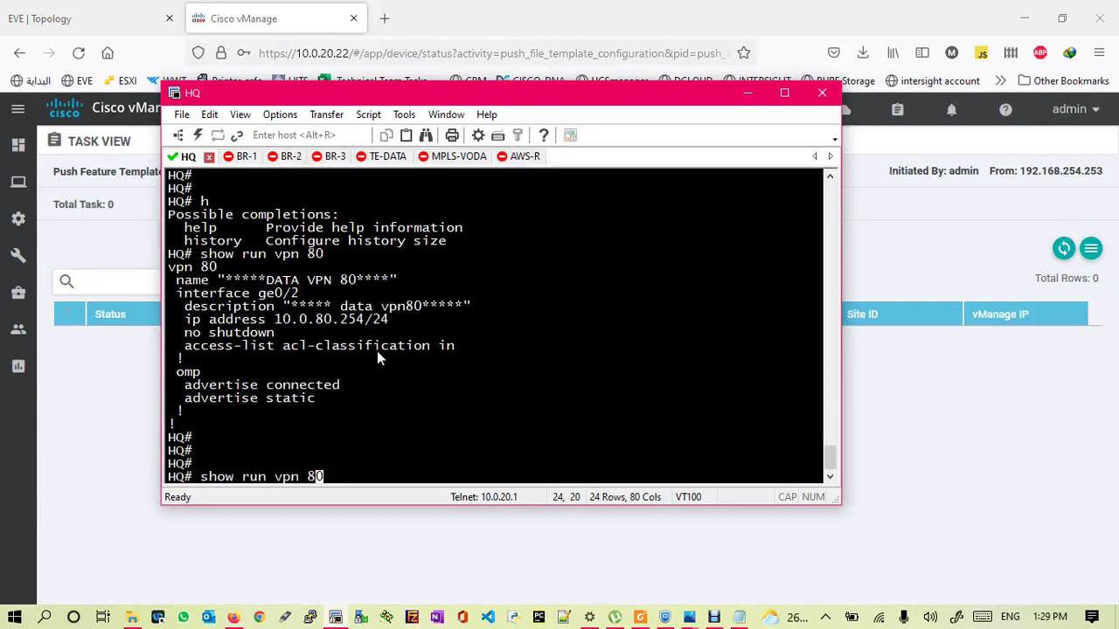
{"action": "key", "text": "Up"}
{"action": "key", "text": "Up"}
{"action": "key", "text": "BackSpace"}
{"action": "key", "text": "BackSpace"}
{"action": "key", "text": "BackSpace"}
{"action": "key", "text": "BackSpace"}
{"action": "key", "text": "BackSpace"}
{"action": "key", "text": "BackSpace"}
{"action": "key", "text": "BackSpace"}
{"action": "key", "text": "BackSpace"}
{"action": "key", "text": "BackSpace"}
{"action": "key", "text": "BackSpace"}
{"action": "key", "text": "BackSpace"}
{"action": "key", "text": "BackSpace"}
{"action": "key", "text": "BackSpace"}
{"action": "key", "text": "BackSpace"}
{"action": "key", "text": "BackSpace"}
{"action": "key", "text": "BackSpace"}
{"action": "key", "text": "BackSpace"}
{"action": "key", "text": "BackSpace"}
{"action": "type", "text": "?"}
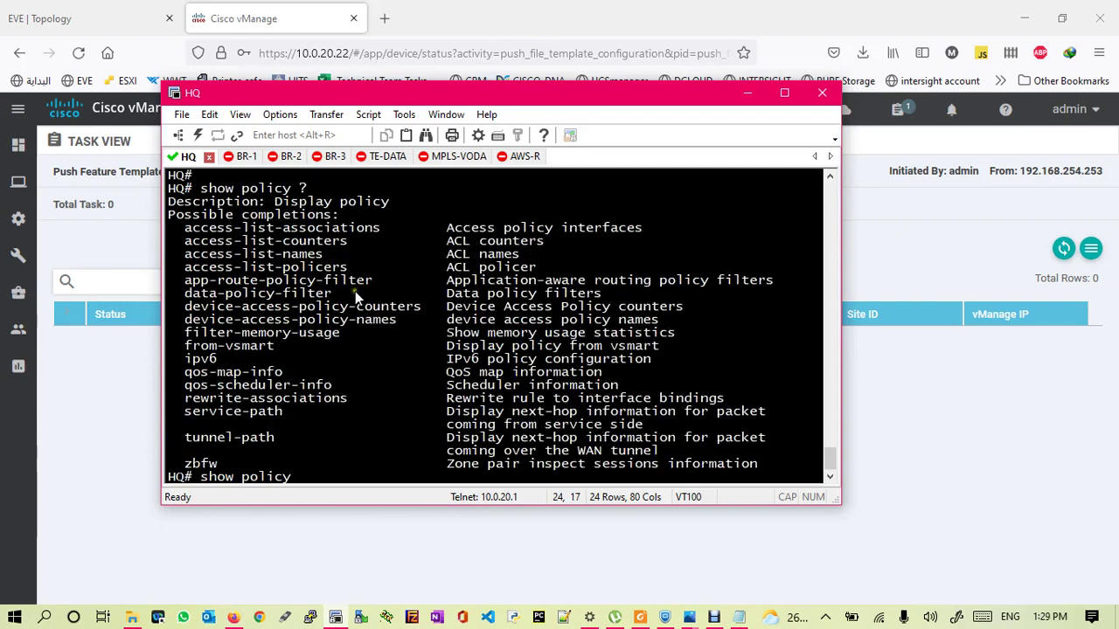
{"action": "left_click_drag", "start_coordinate": [185, 393], "coordinate": [333, 390]}
{"action": "right_click", "coordinate": [333, 390]}
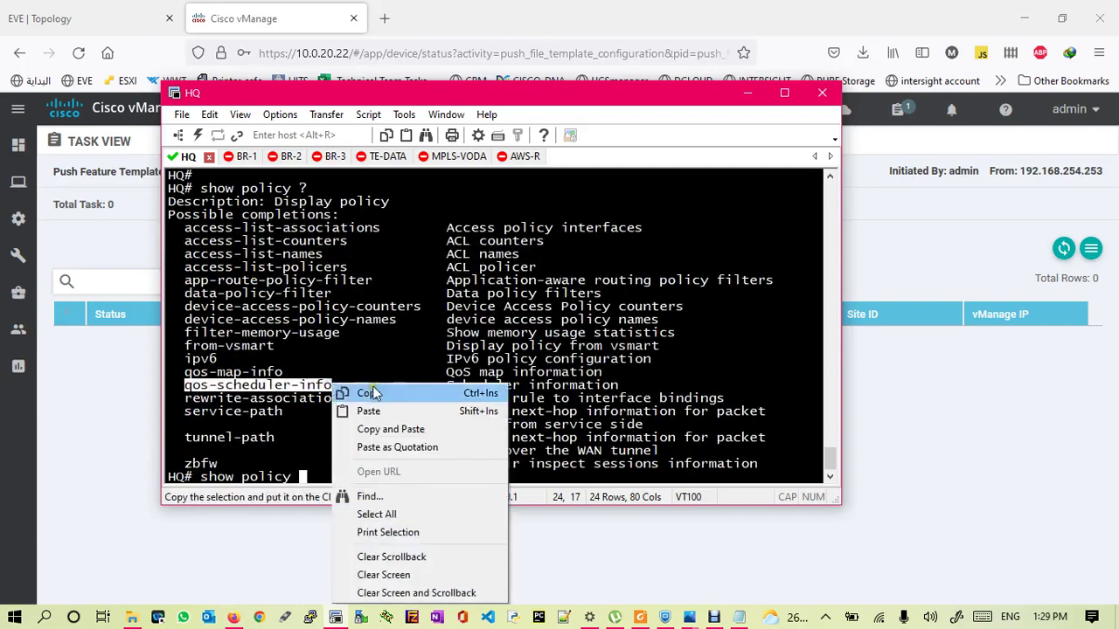
{"action": "left_click", "coordinate": [381, 431]}
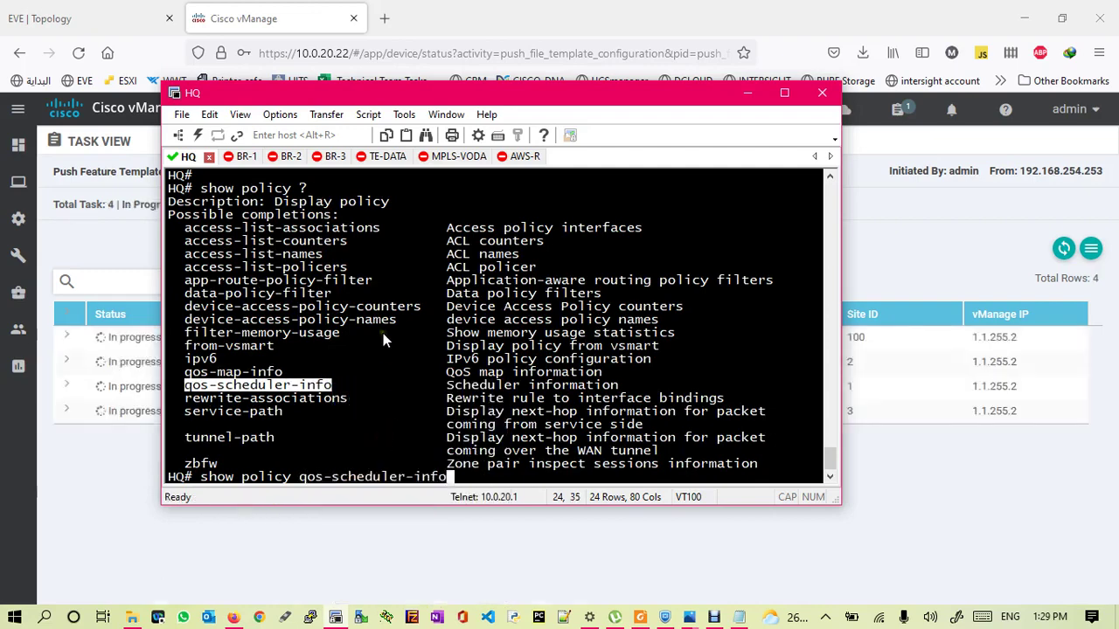
{"action": "key", "text": "Return"}
{"action": "left_click_drag", "start_coordinate": [205, 411], "coordinate": [306, 444]}
{"action": "left_click", "coordinate": [312, 446]}
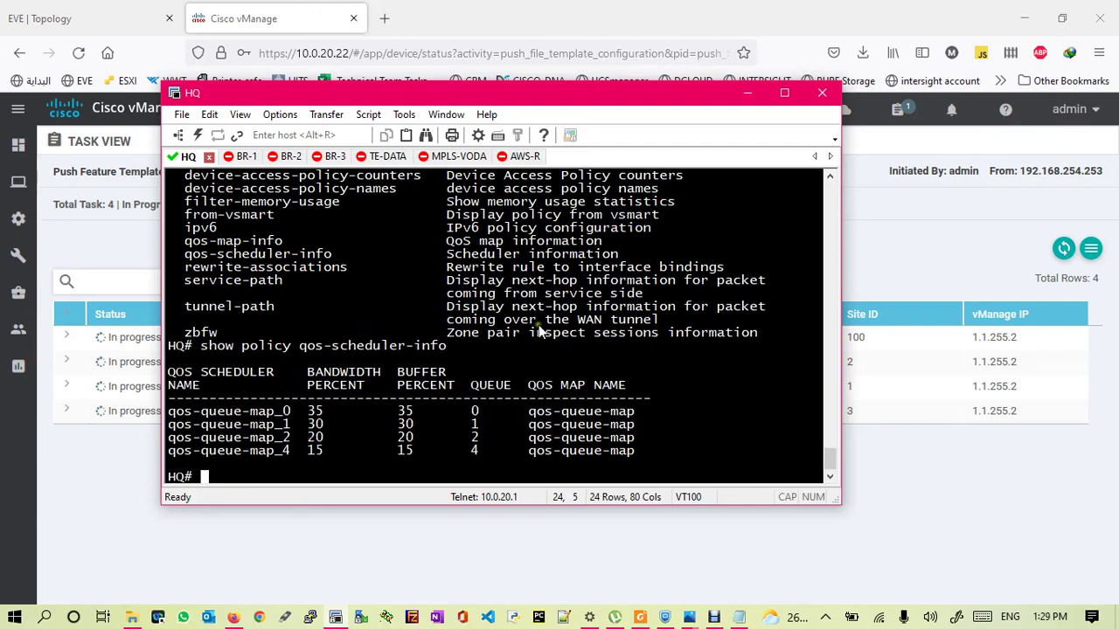
{"action": "left_click_drag", "start_coordinate": [829, 463], "coordinate": [827, 452]}
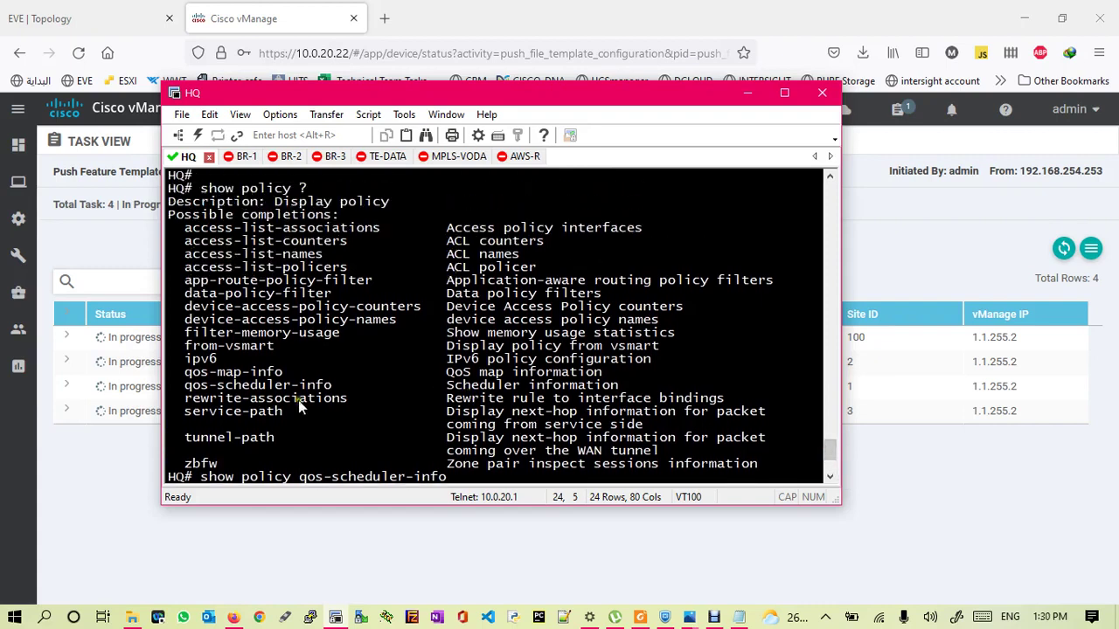
- Run 'show policy qos-map-info' on HQ, confirming qos-queue-map is applied
{"action": "left_click_drag", "start_coordinate": [284, 374], "coordinate": [185, 376]}
{"action": "right_click", "coordinate": [229, 378]}
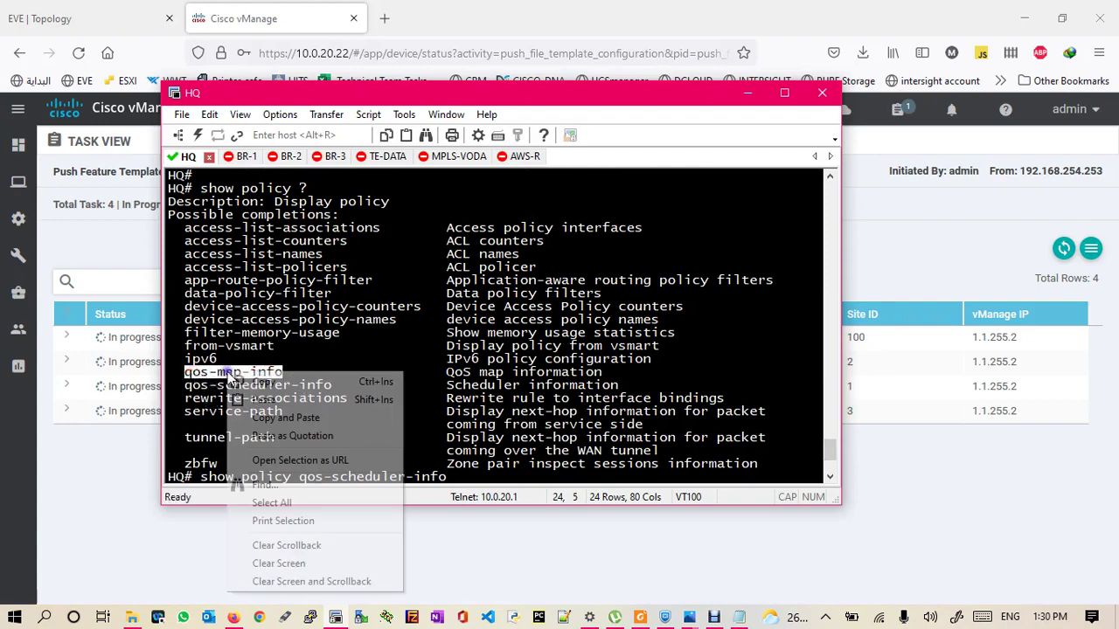
{"action": "left_click", "coordinate": [262, 381]}
{"action": "key", "text": "Return"}
{"action": "key", "text": "Return"}
{"action": "key", "text": "Return"}
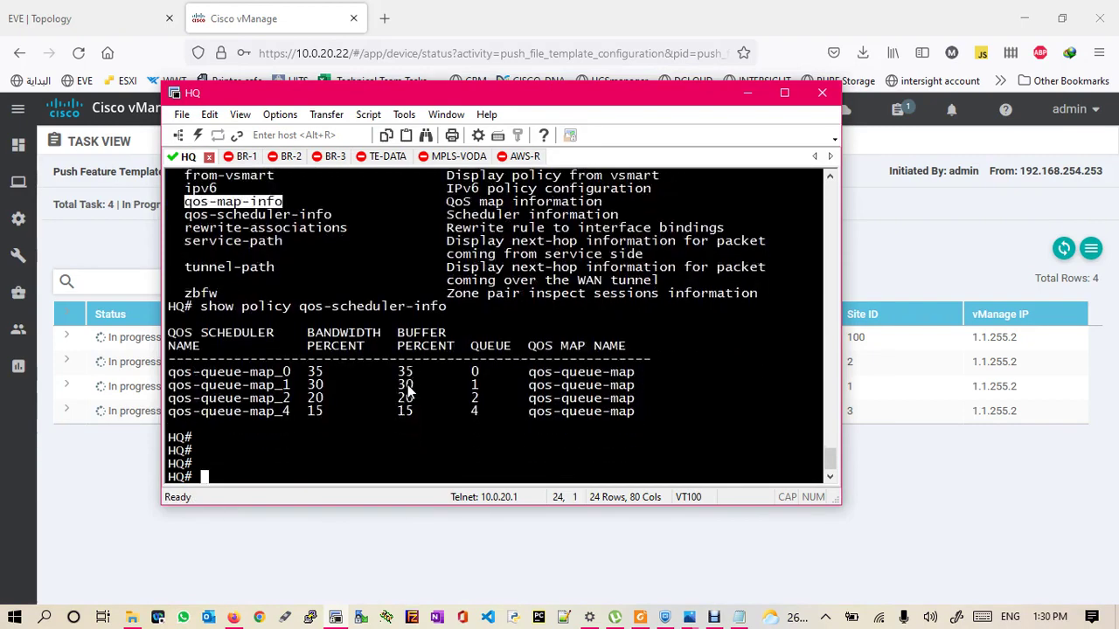
{"action": "key", "text": "Up"}
{"action": "key", "text": "BackSpace"}
{"action": "key", "text": "BackSpace"}
{"action": "key", "text": "BackSpace"}
{"action": "key", "text": "BackSpace"}
{"action": "key", "text": "BackSpace"}
{"action": "key", "text": "BackSpace"}
{"action": "key", "text": "BackSpace"}
{"action": "key", "text": "BackSpace"}
{"action": "key", "text": "BackSpace"}
{"action": "key", "text": "BackSpace"}
{"action": "key", "text": "BackSpace"}
{"action": "key", "text": "BackSpace"}
{"action": "key", "text": "BackSpace"}
{"action": "key", "text": "BackSpace"}
{"action": "key", "text": "BackSpace"}
{"action": "key", "text": "BackSpace"}
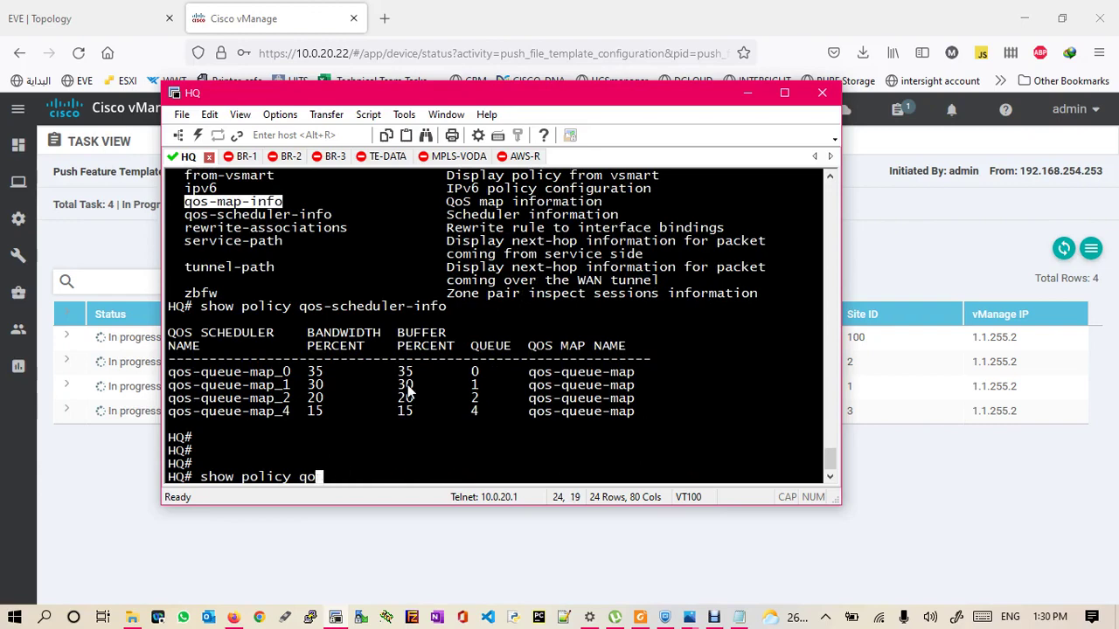
{"action": "right_click", "coordinate": [407, 391]}
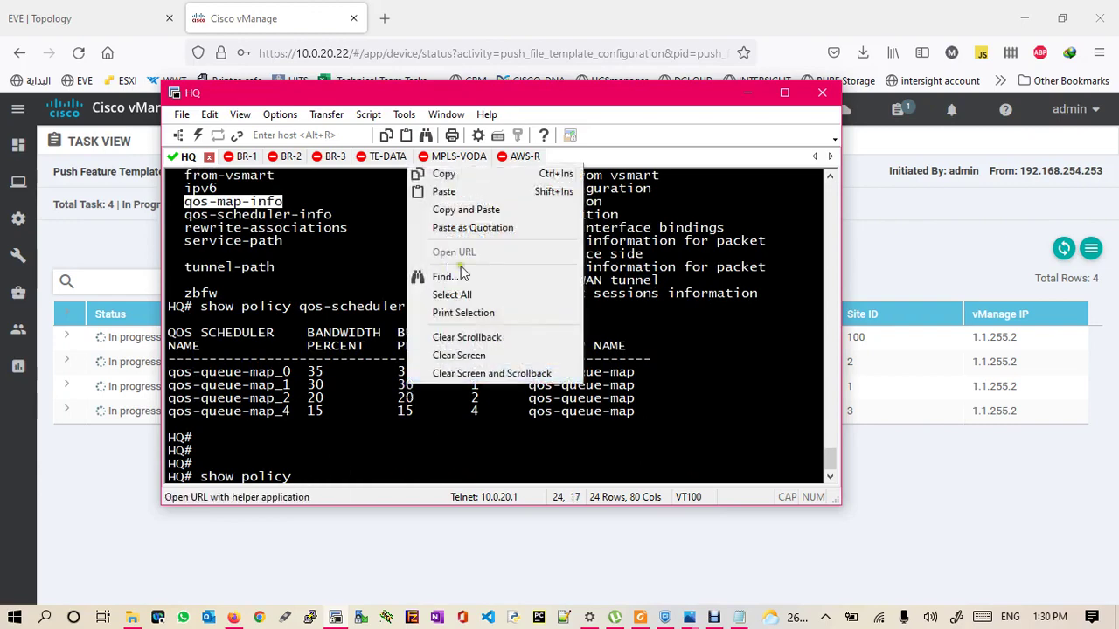
{"action": "left_click", "coordinate": [448, 196]}
{"action": "key", "text": "Return"}
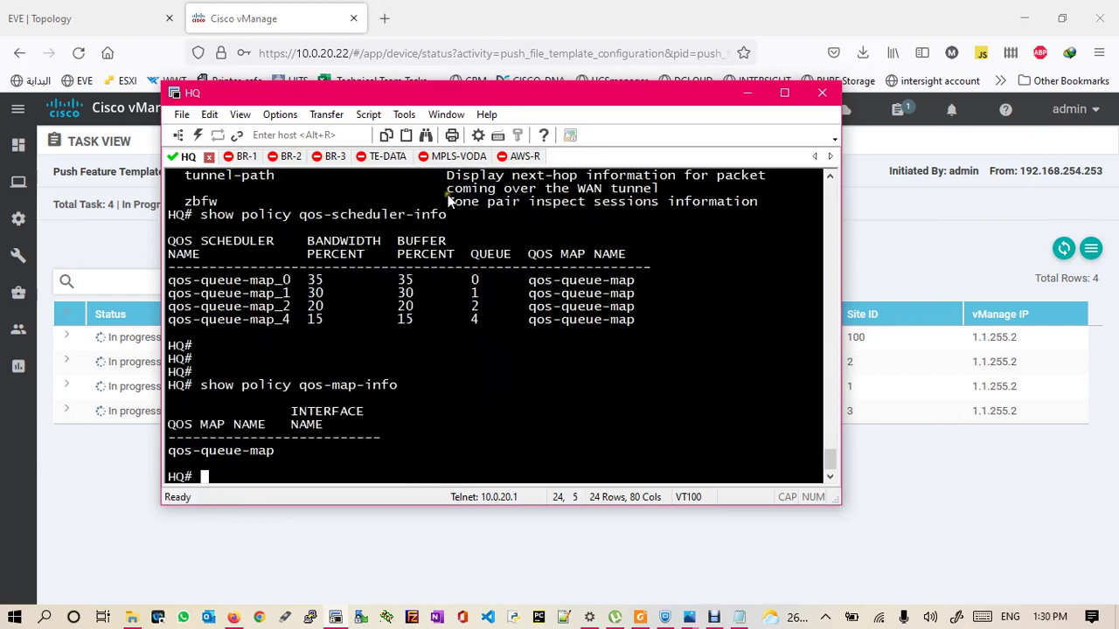
{"action": "left_click_drag", "start_coordinate": [274, 452], "coordinate": [172, 456]}
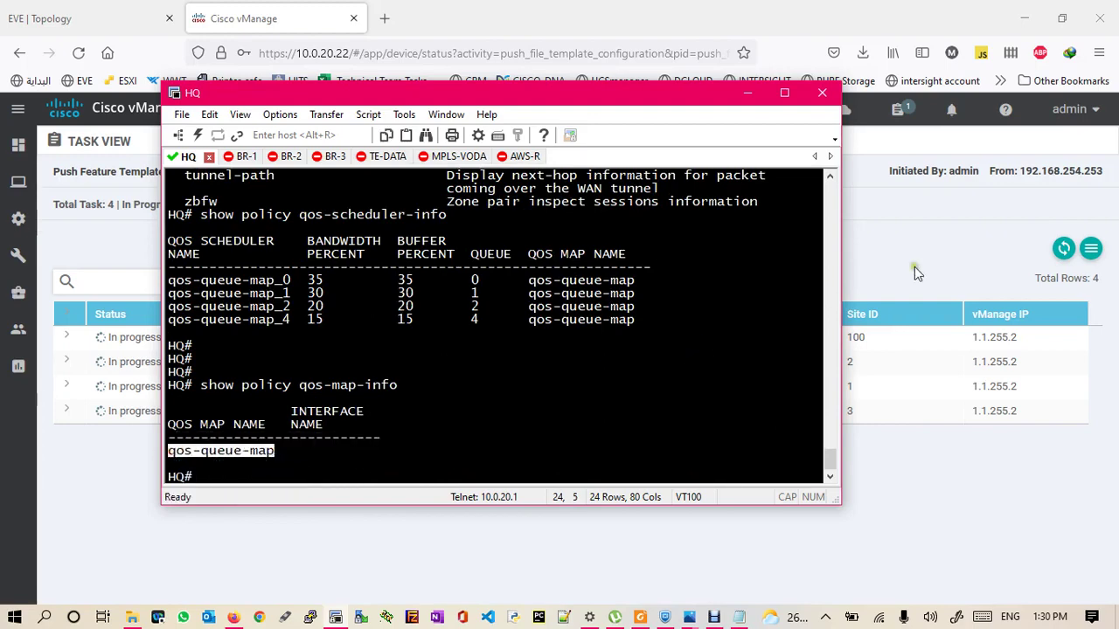
{"action": "left_click", "coordinate": [1064, 250]}
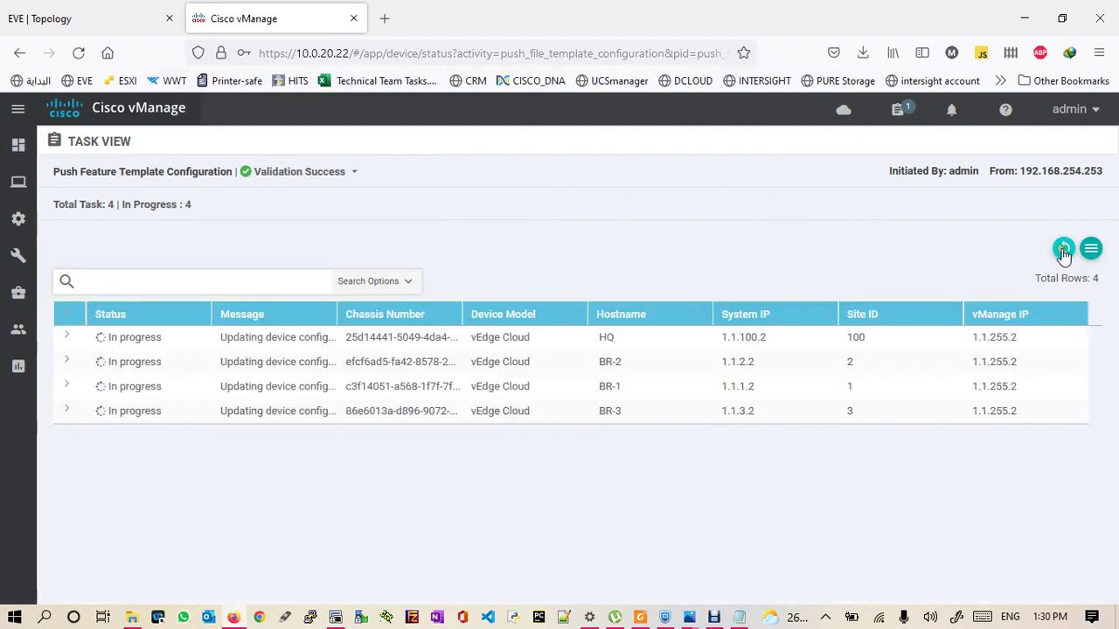
- Refresh Task View until HQ, BR-1, BR-2 and BR-3 all report Success
{"action": "left_click", "coordinate": [1064, 250]}
{"action": "left_click", "coordinate": [1063, 250]}
{"action": "left_click", "coordinate": [1064, 250]}
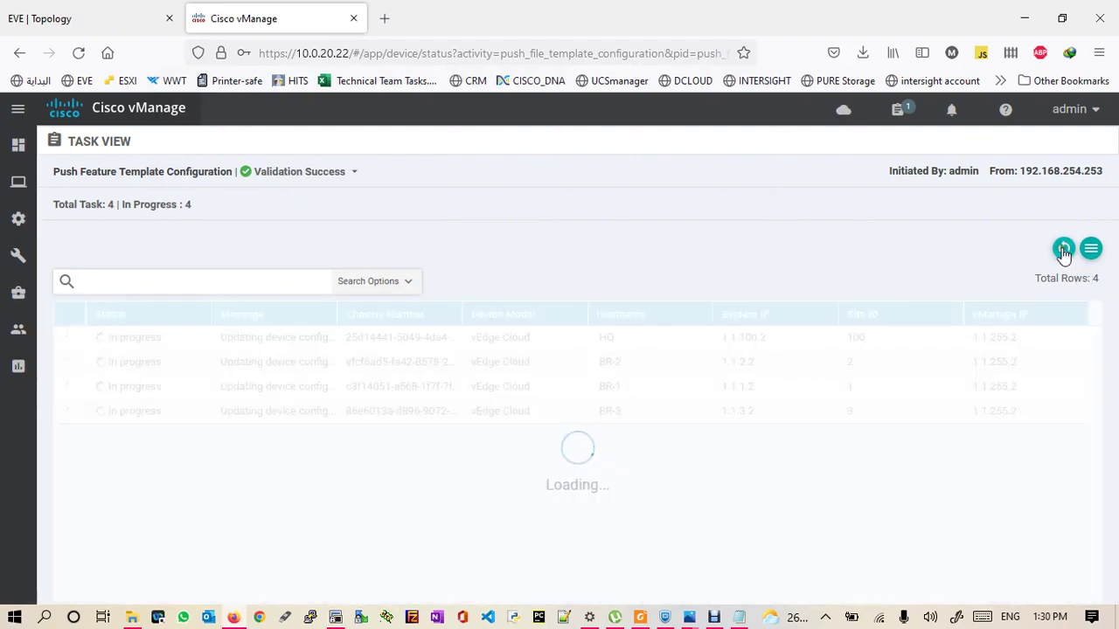
{"action": "left_click", "coordinate": [1064, 250]}
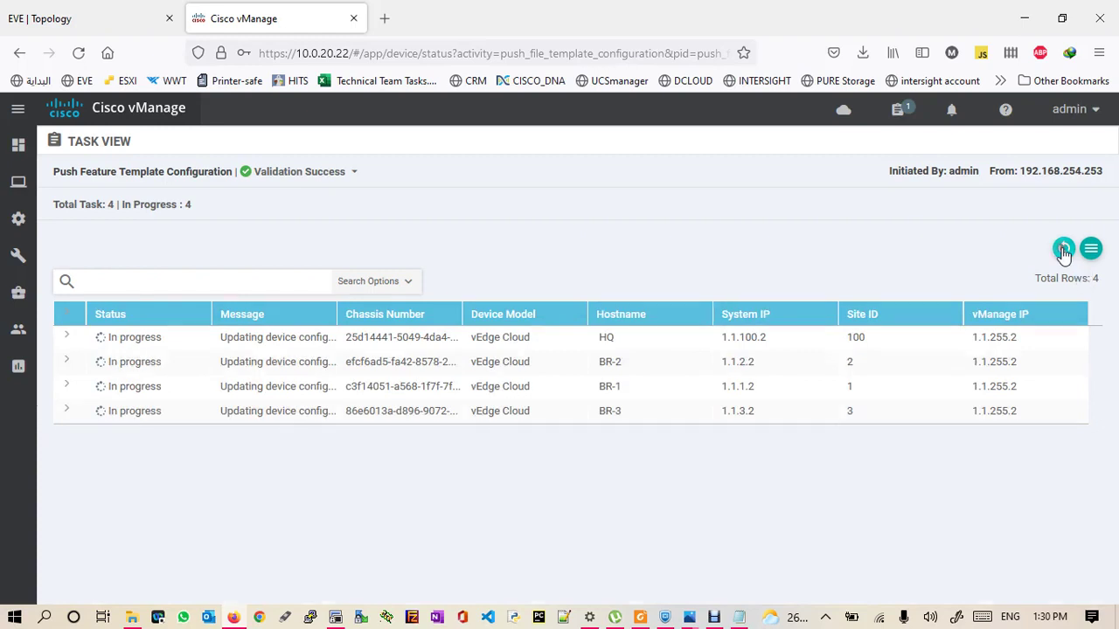
{"action": "left_click", "coordinate": [1064, 250]}
{"action": "left_click", "coordinate": [691, 619]}
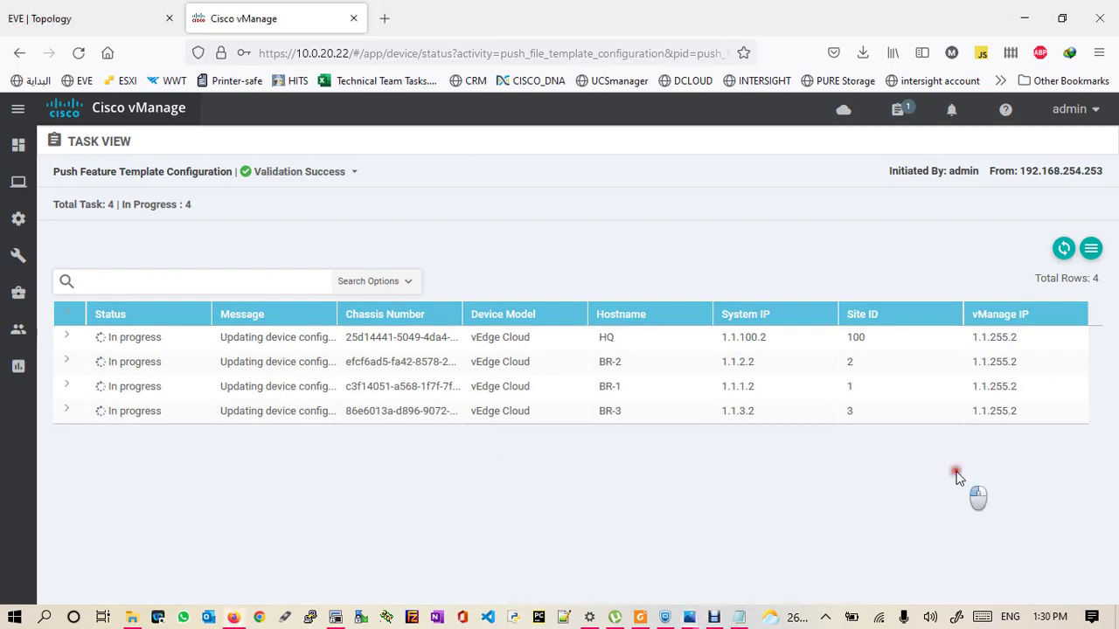
{"action": "left_click", "coordinate": [715, 617]}
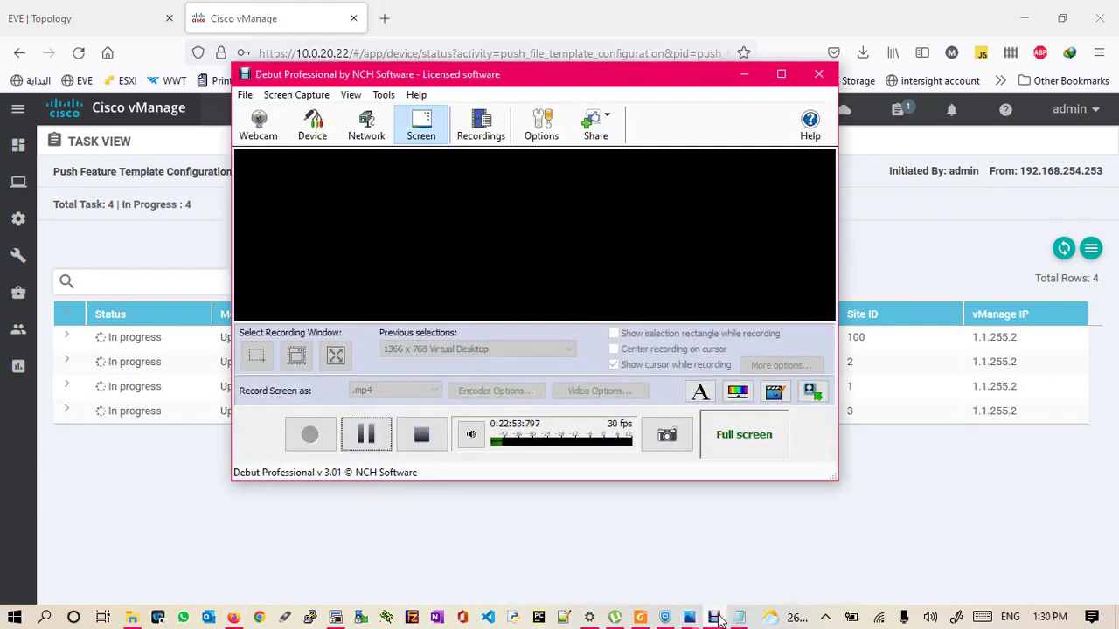
{"action": "left_click", "coordinate": [715, 617]}
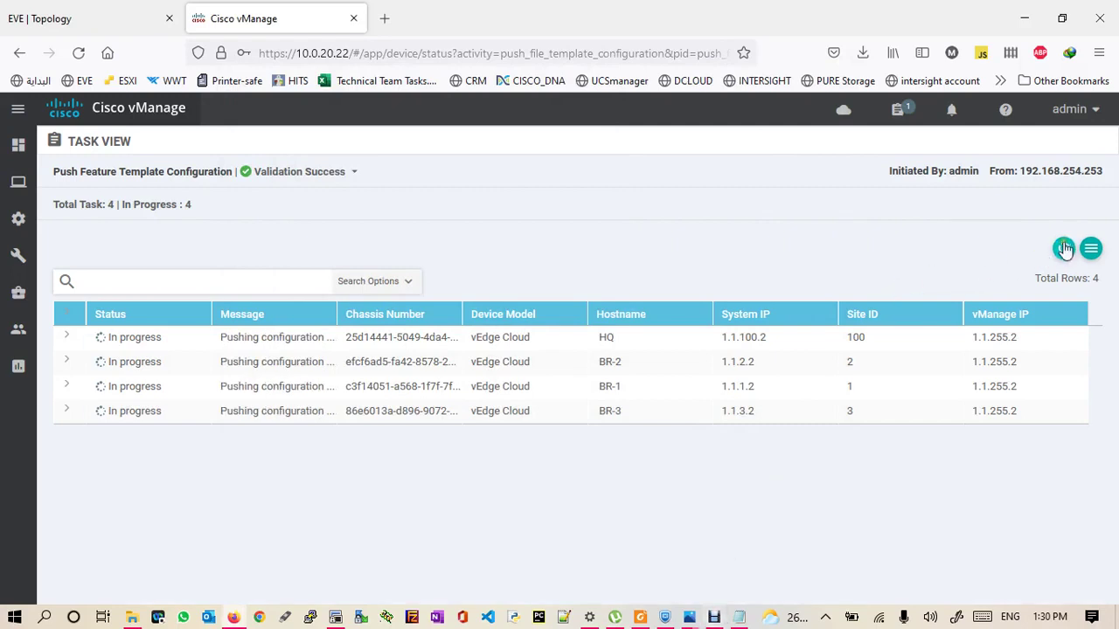
{"action": "left_click", "coordinate": [1064, 249]}
{"action": "left_click", "coordinate": [1064, 249]}
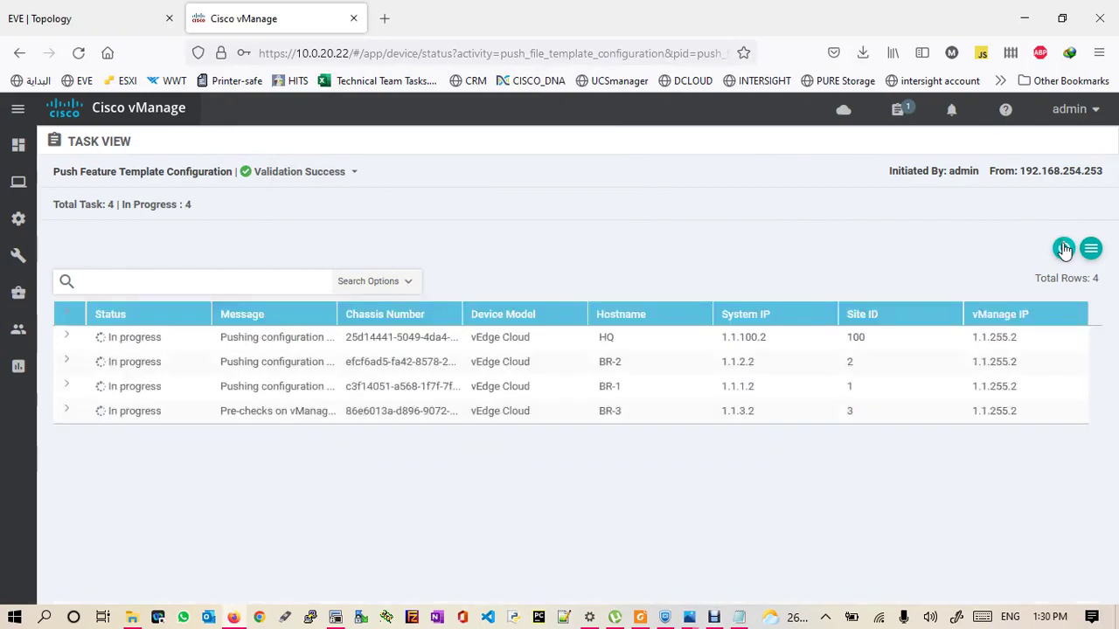
{"action": "left_click", "coordinate": [1064, 249]}
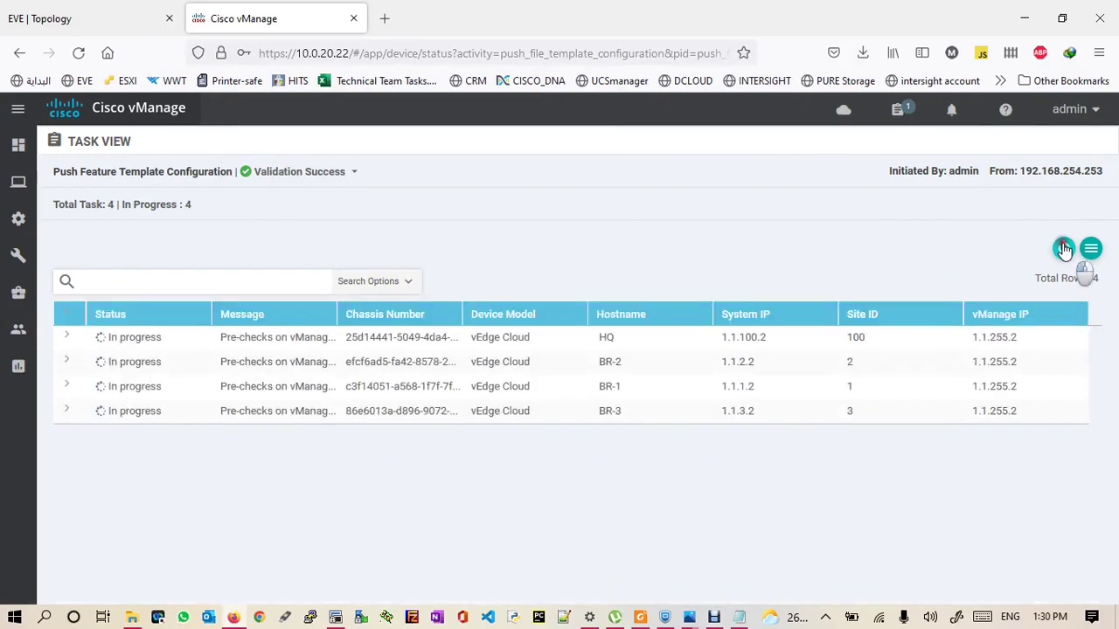
{"action": "left_click", "coordinate": [1064, 249]}
{"action": "left_click", "coordinate": [1063, 249]}
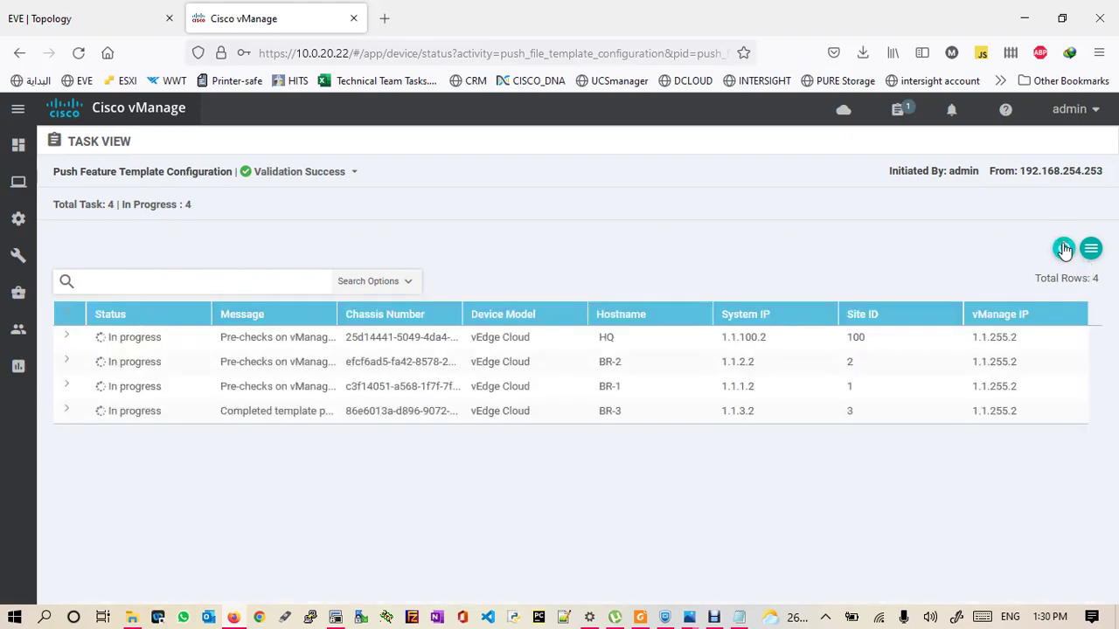
{"action": "left_click", "coordinate": [1064, 250]}
{"action": "left_click", "coordinate": [1063, 249]}
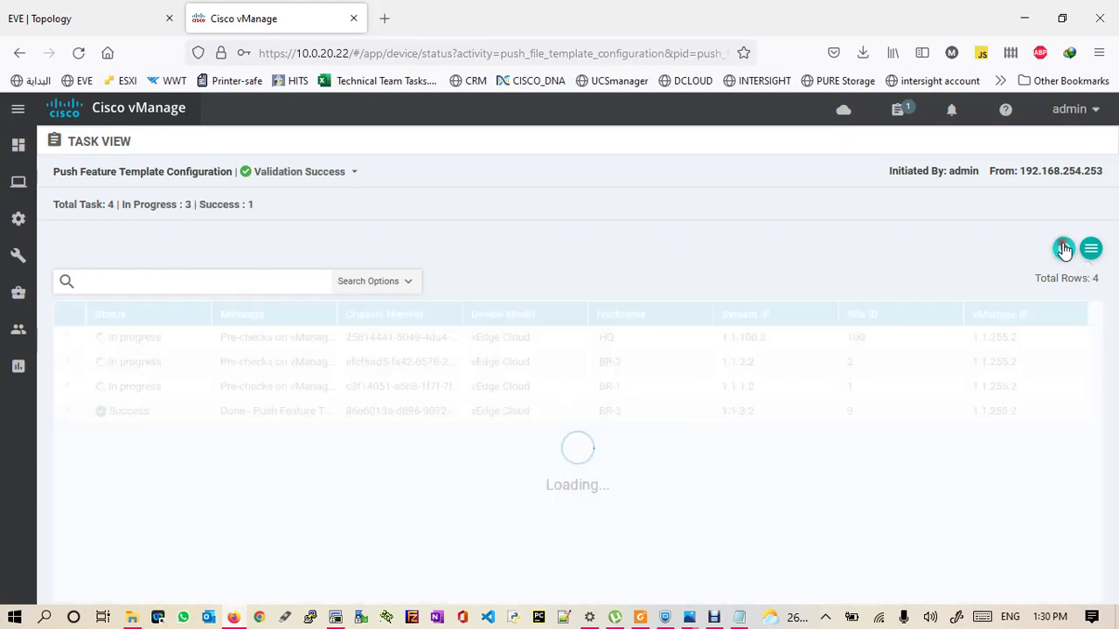
{"action": "left_click", "coordinate": [1063, 249]}
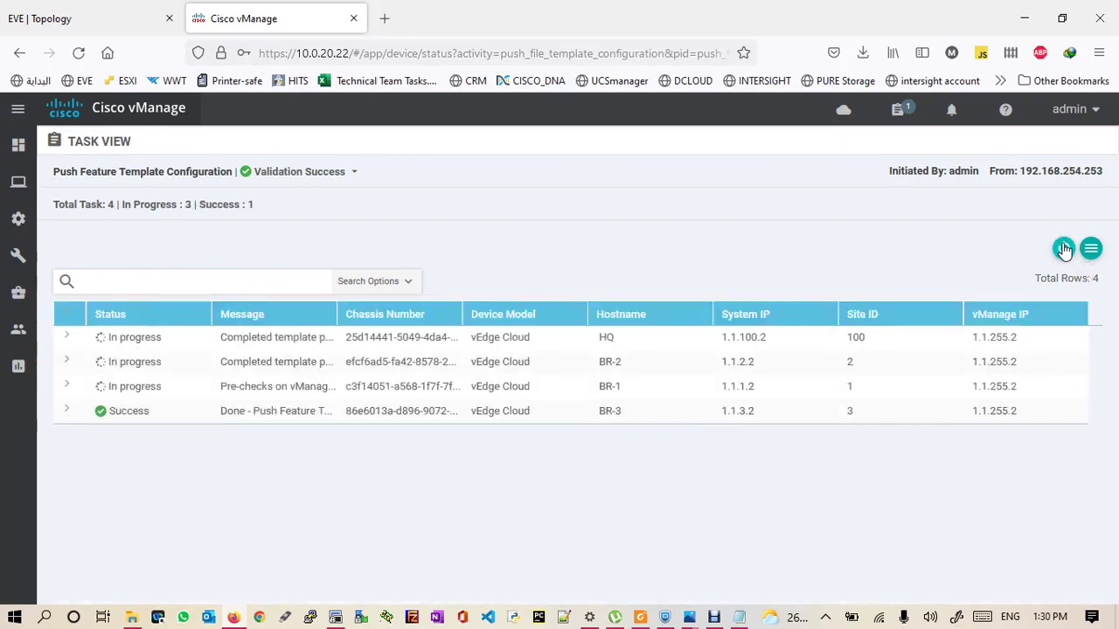
{"action": "left_click", "coordinate": [1064, 250]}
{"action": "left_click", "coordinate": [1064, 249]}
{"action": "left_click", "coordinate": [1064, 249]}
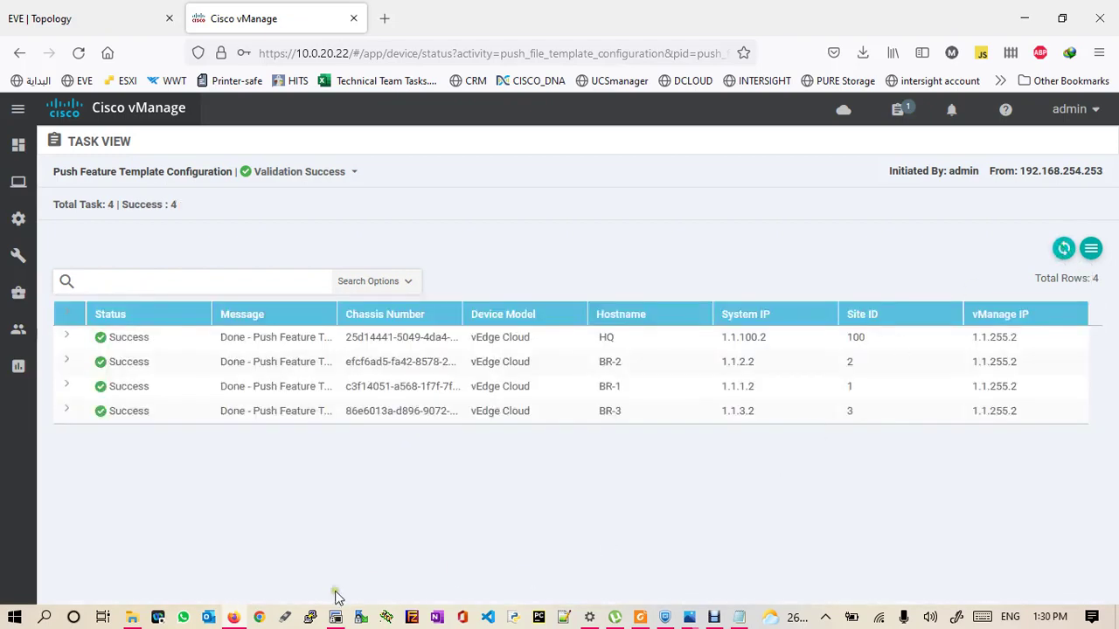
{"action": "left_click", "coordinate": [335, 618]}
- Run 'sh run vpn 0' on HQ and confirm ge0/0 has shaping-rate 100 and qos-map qos-queue-map
{"action": "key", "text": "Return"}
{"action": "key", "text": "Return"}
{"action": "key", "text": "Return"}
{"action": "key", "text": "Return"}
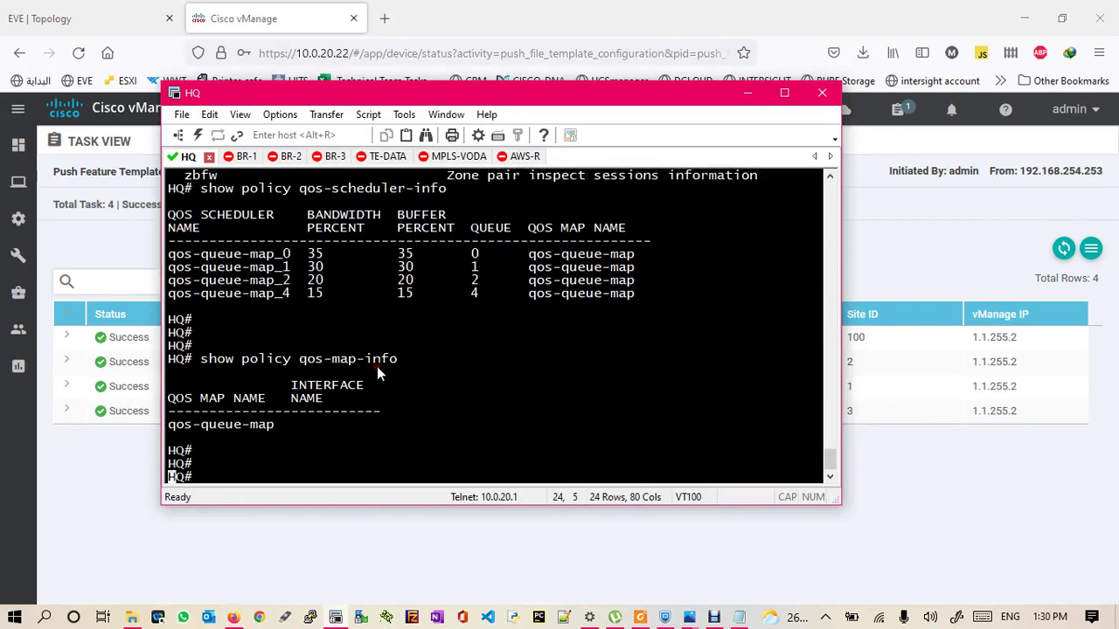
{"action": "type", "text": "sh run v"}
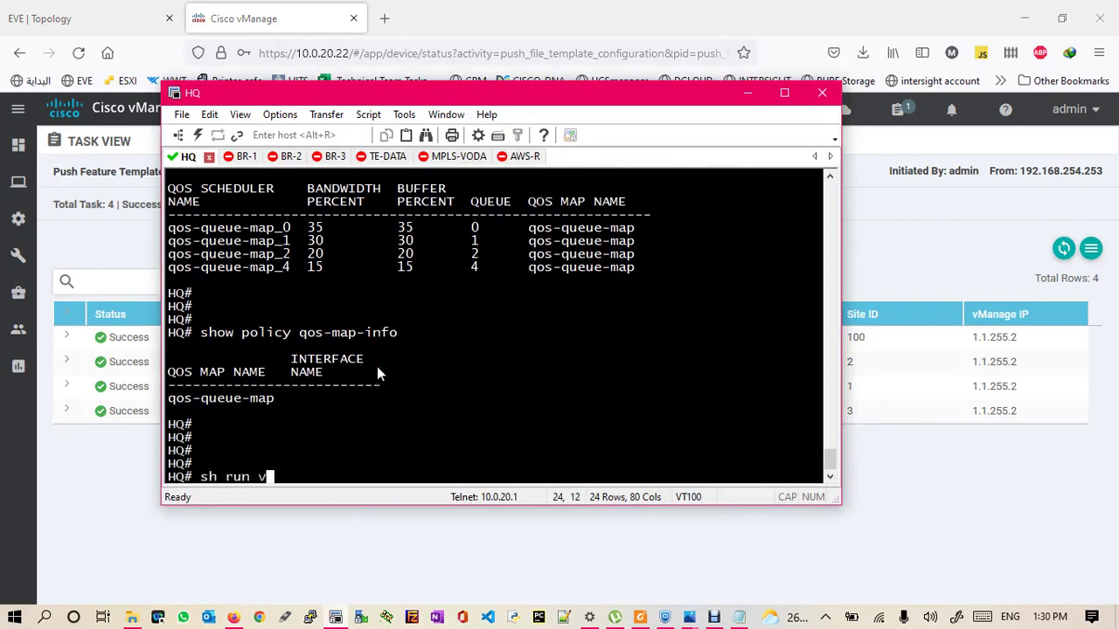
{"action": "type", "text": "pn 0"}
{"action": "key", "text": "Return"}
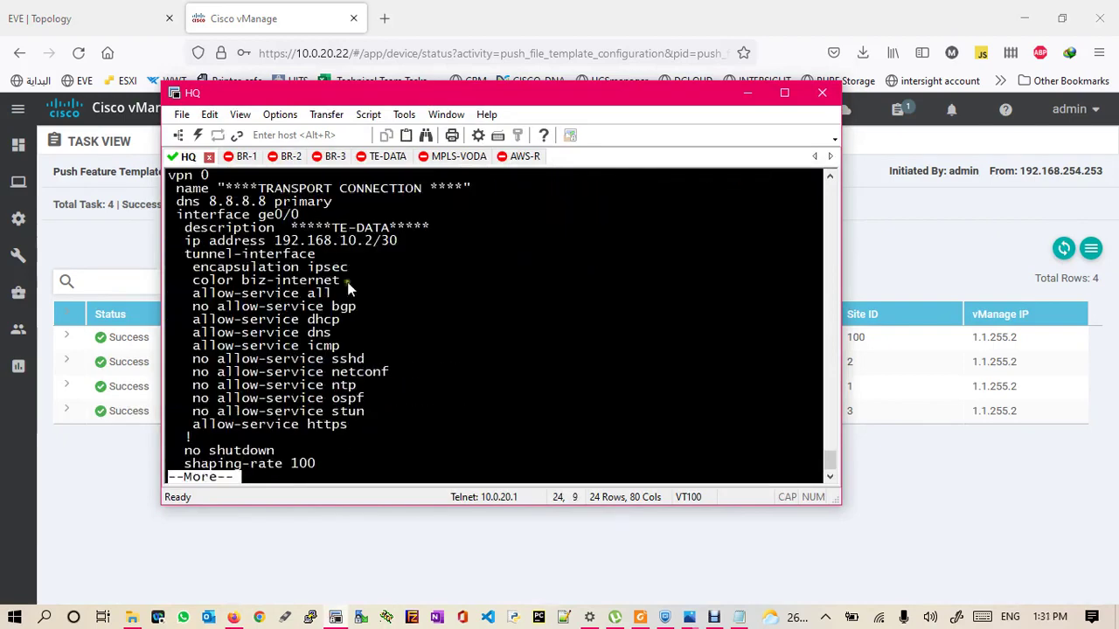
{"action": "left_click_drag", "start_coordinate": [259, 214], "coordinate": [299, 215]}
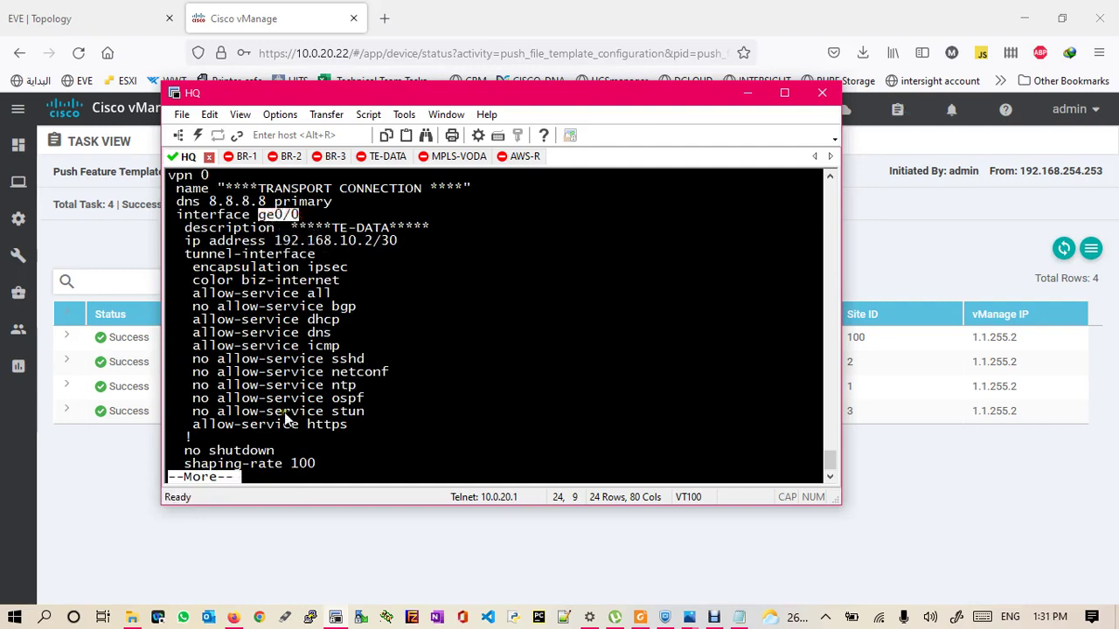
{"action": "key", "text": "space"}
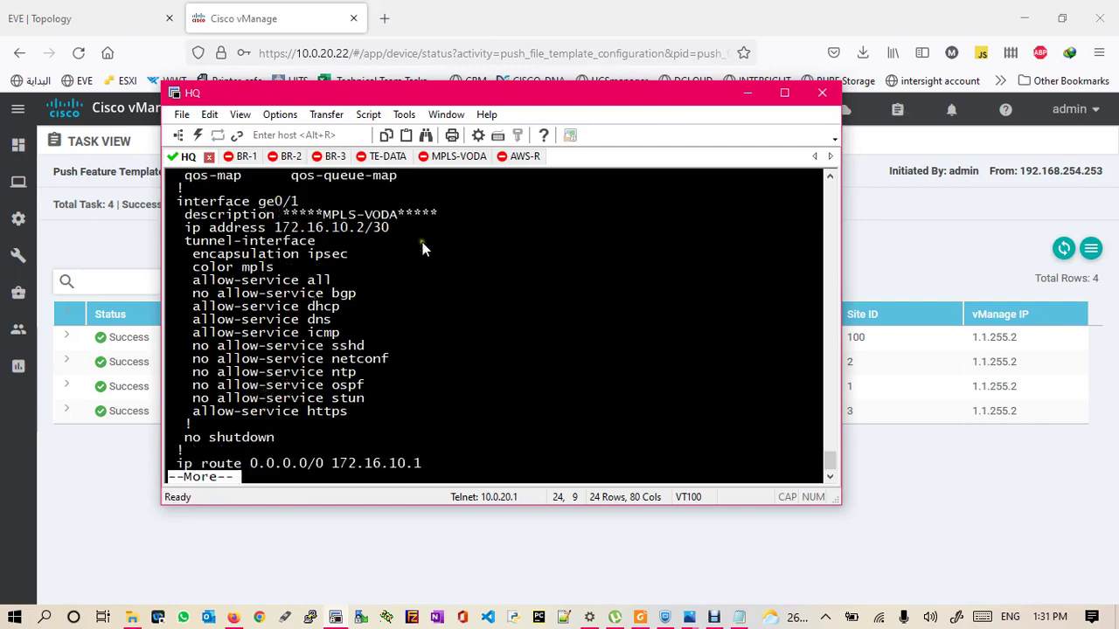
{"action": "left_click_drag", "start_coordinate": [828, 461], "coordinate": [827, 450]}
{"action": "left_click_drag", "start_coordinate": [186, 418], "coordinate": [327, 411]}
{"action": "left_click_drag", "start_coordinate": [187, 424], "coordinate": [399, 426]}
{"action": "left_click", "coordinate": [505, 417]}
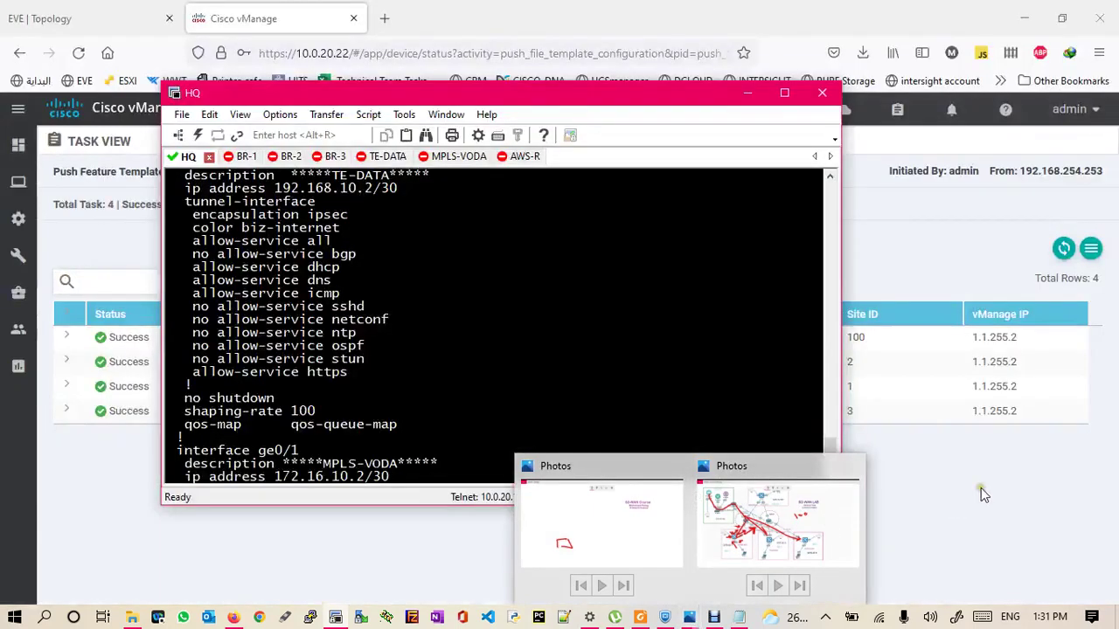
{"action": "left_click", "coordinate": [986, 492]}
- Show BR-1's real-time QoS chart for ge0/0, toggling Queue0 and Queue1 in the legend
{"action": "mouse_move", "coordinate": [3, 194]}
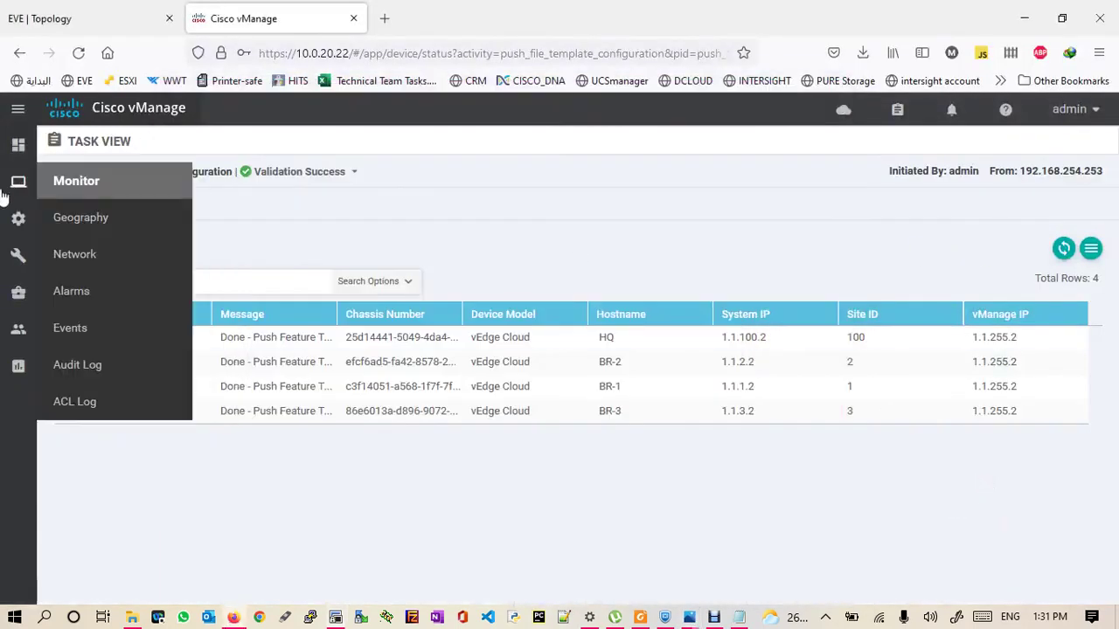
{"action": "left_click", "coordinate": [88, 260]}
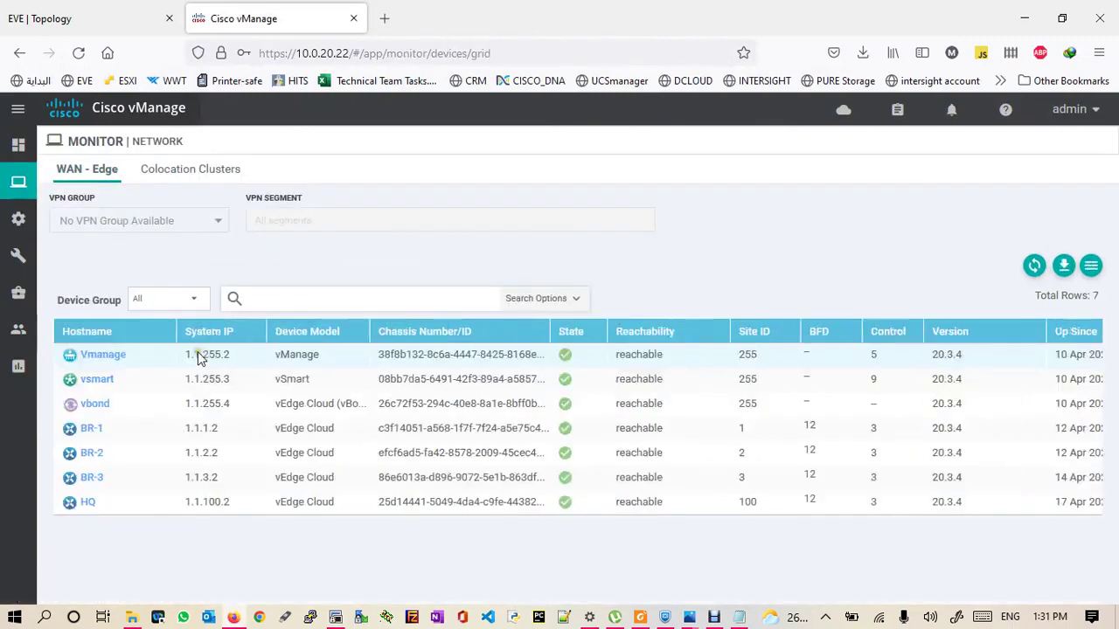
{"action": "left_click", "coordinate": [93, 429]}
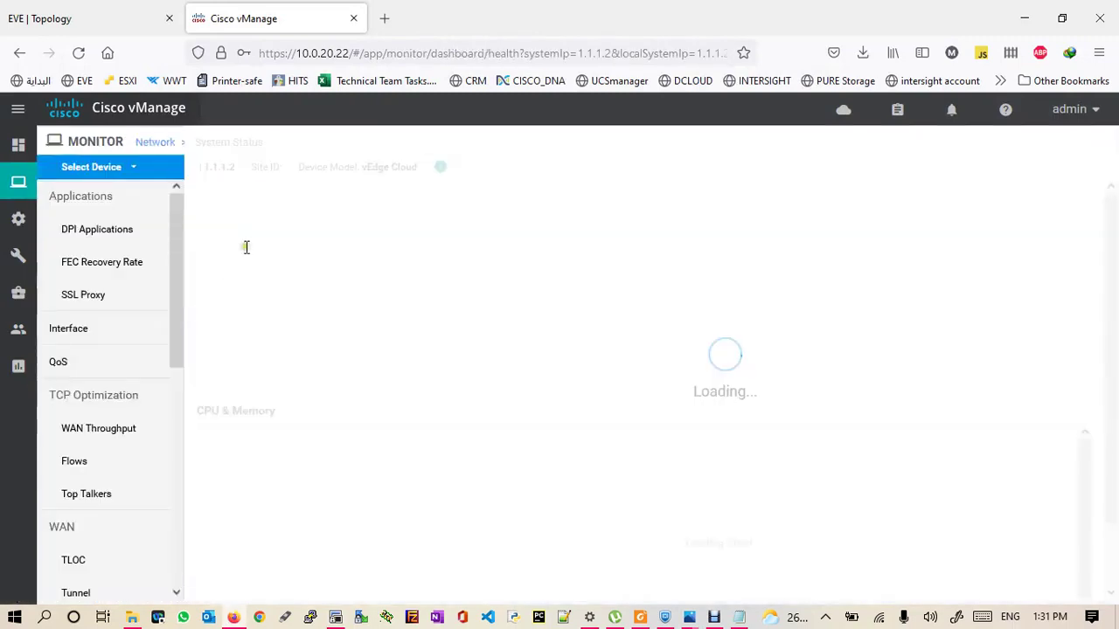
{"action": "left_click", "coordinate": [65, 364]}
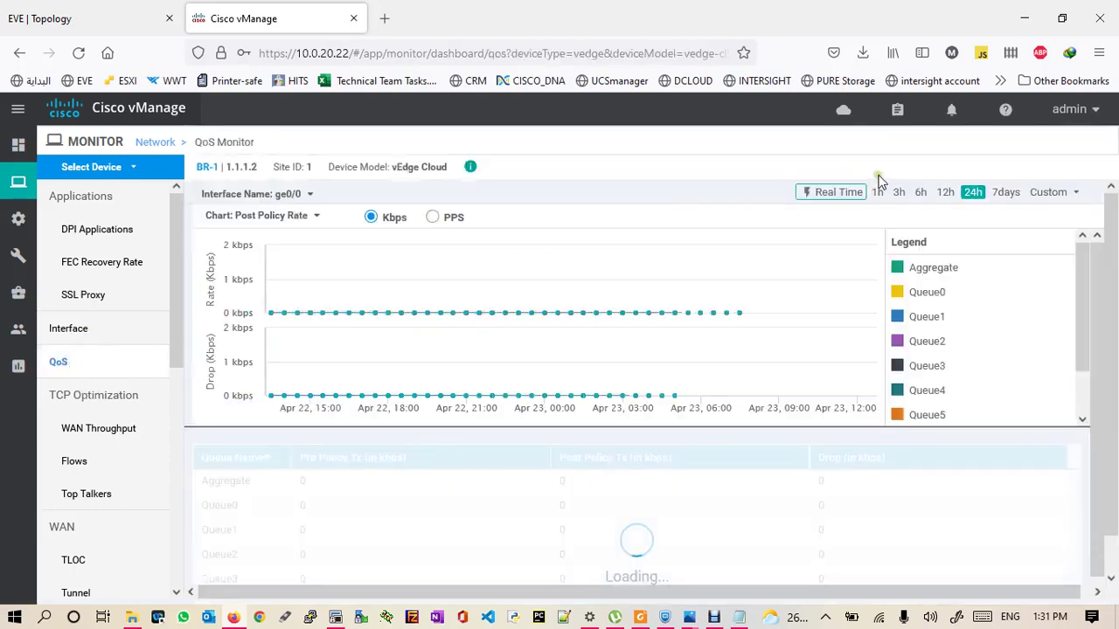
{"action": "left_click", "coordinate": [924, 300]}
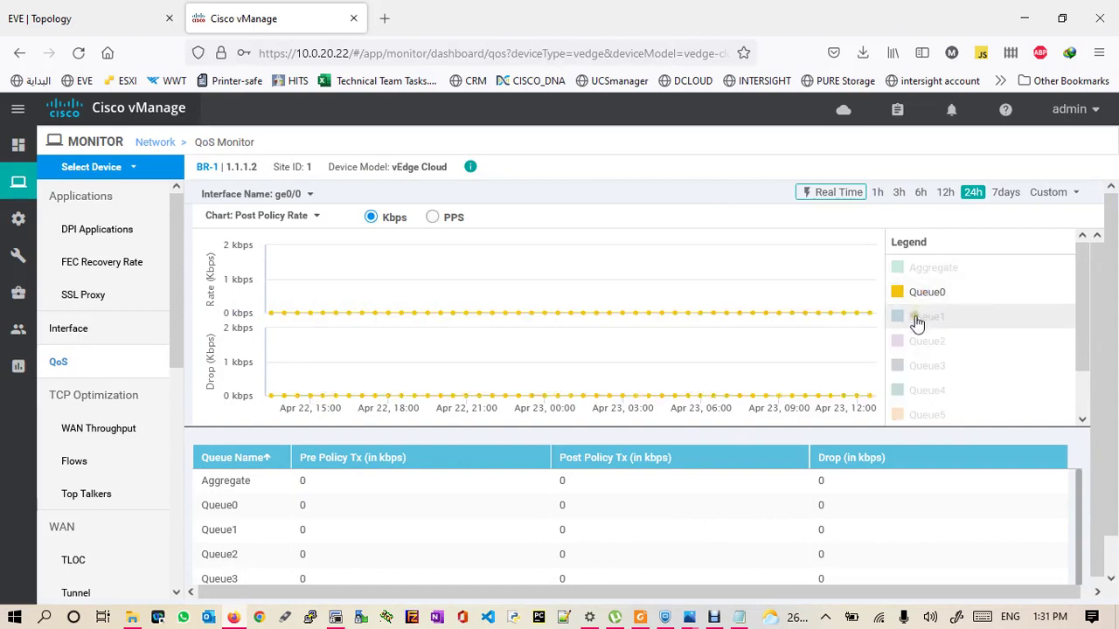
{"action": "left_click", "coordinate": [916, 318]}
{"action": "left_click", "coordinate": [821, 194]}
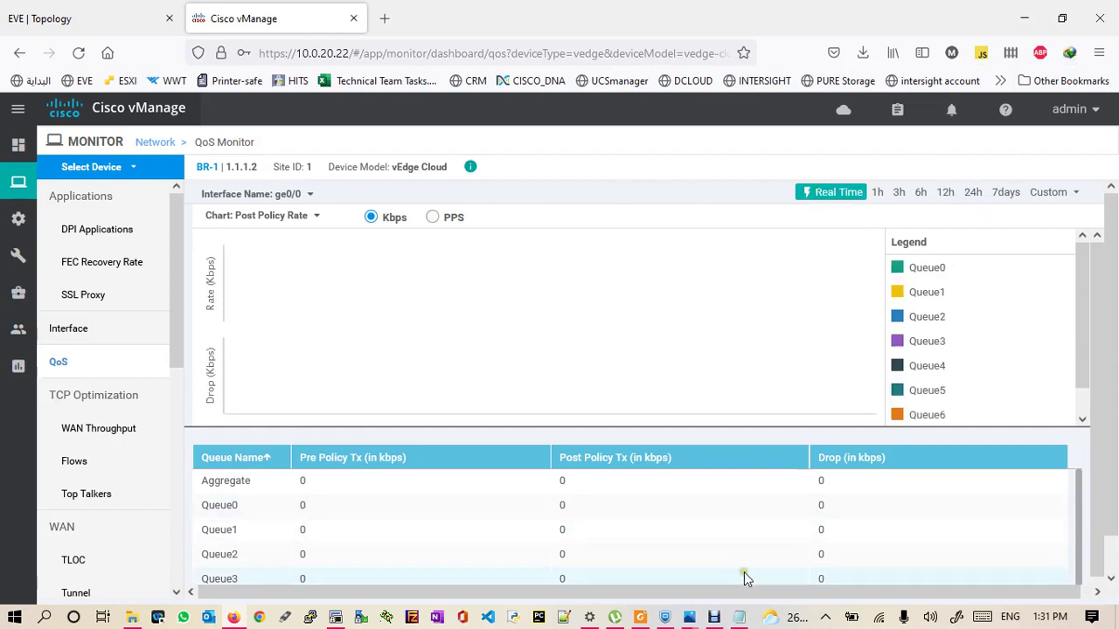
- Switch to the SD-WAN lab diagram and erase all its ink annotations
{"action": "mouse_move", "coordinate": [693, 619]}
{"action": "left_click", "coordinate": [777, 520]}
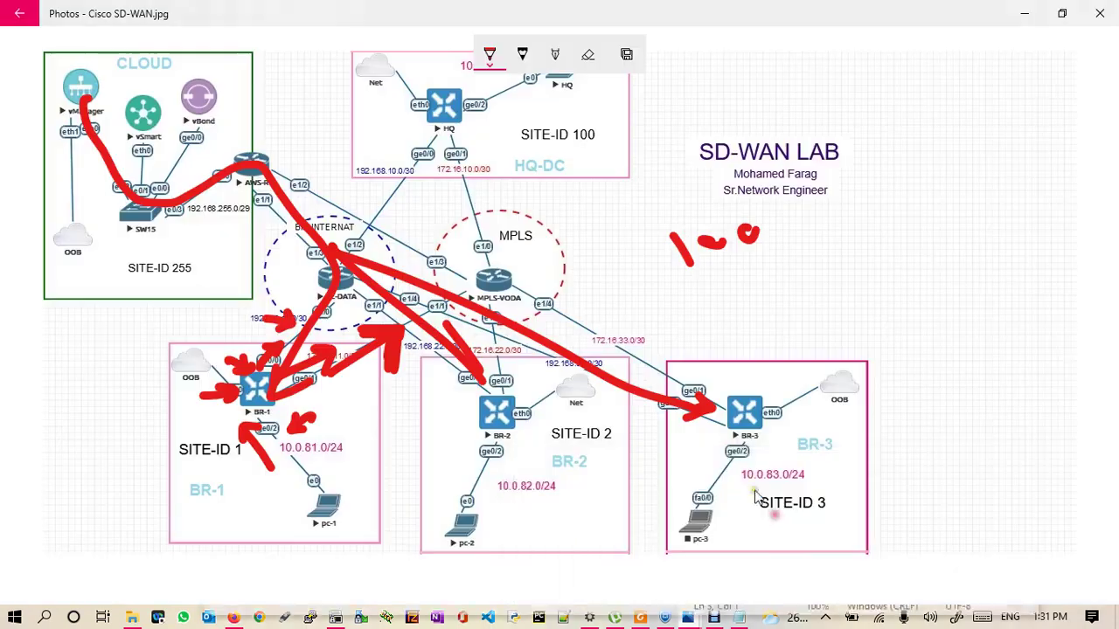
{"action": "left_click", "coordinate": [591, 57]}
{"action": "left_click", "coordinate": [591, 58]}
{"action": "left_click", "coordinate": [584, 102]}
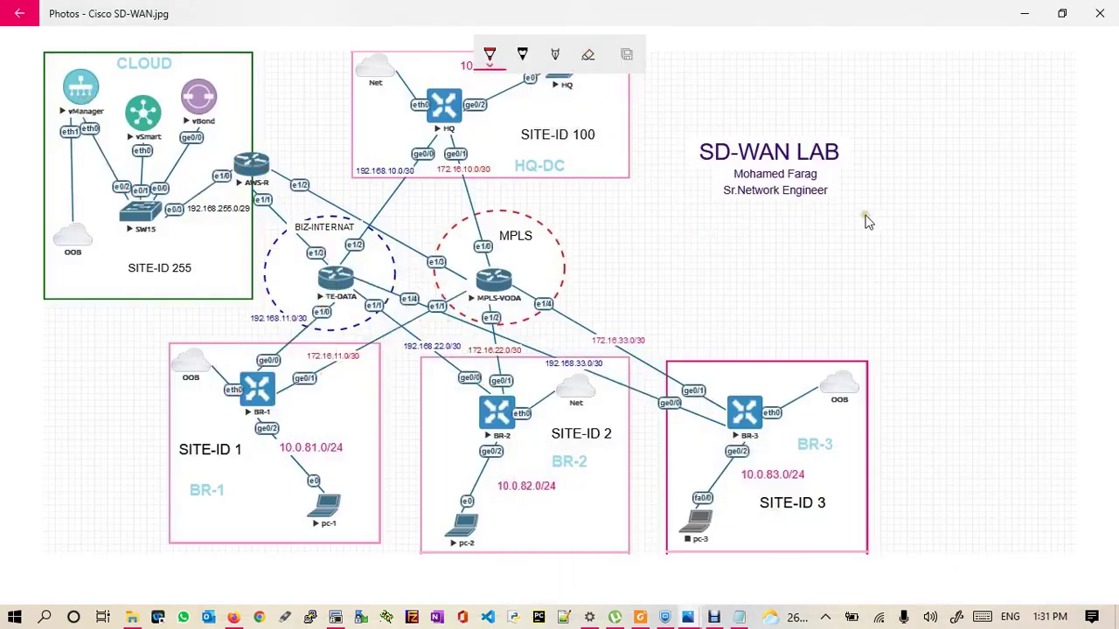